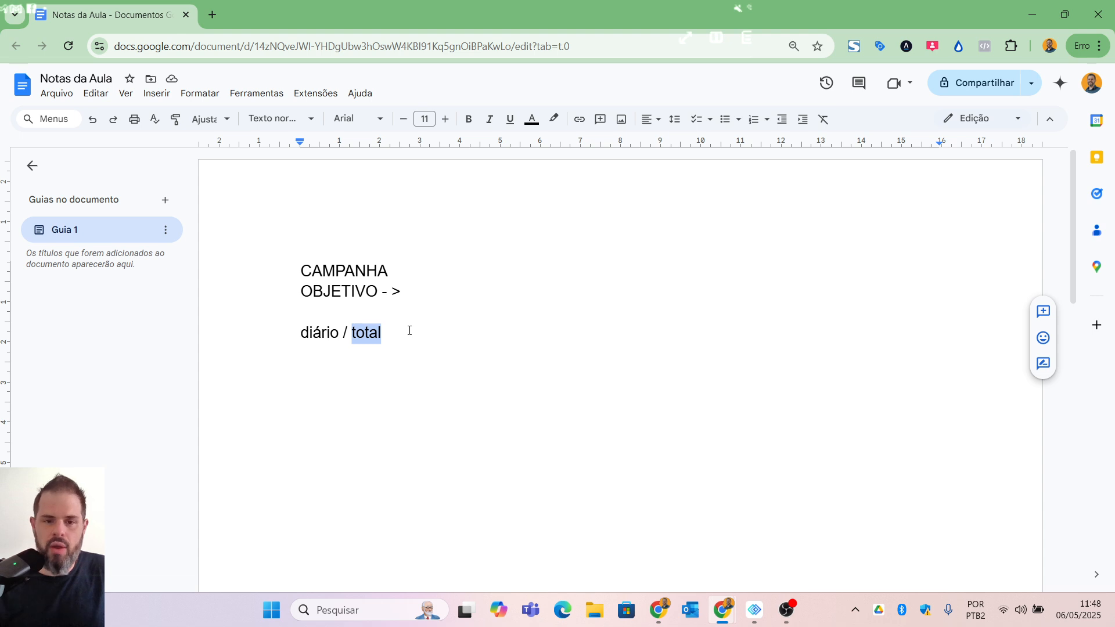
click(409, 330)
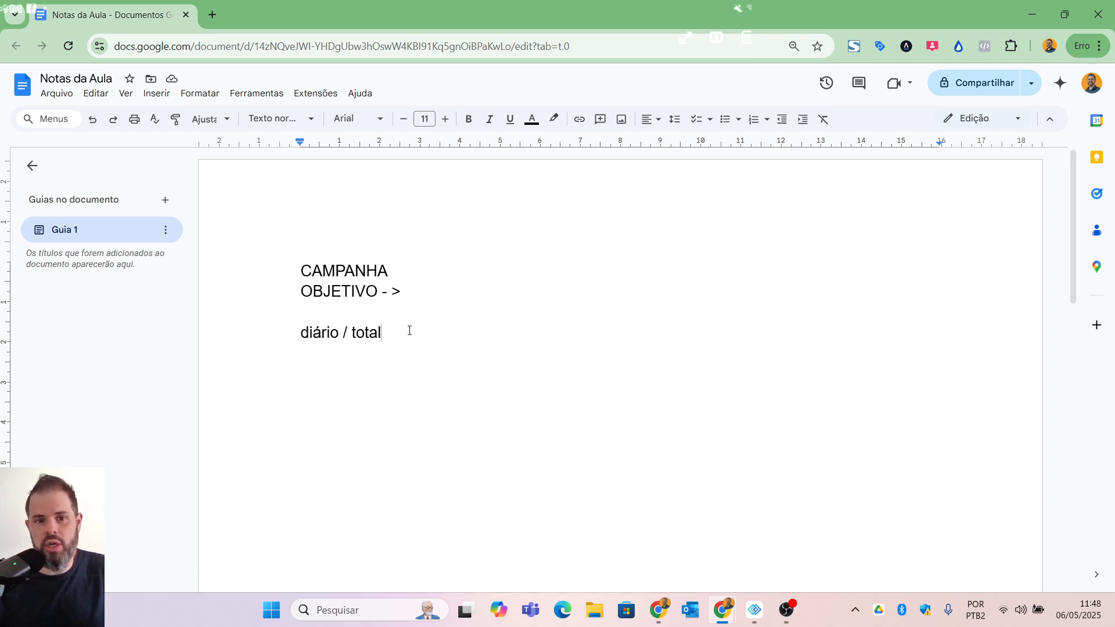
double_click(409, 330)
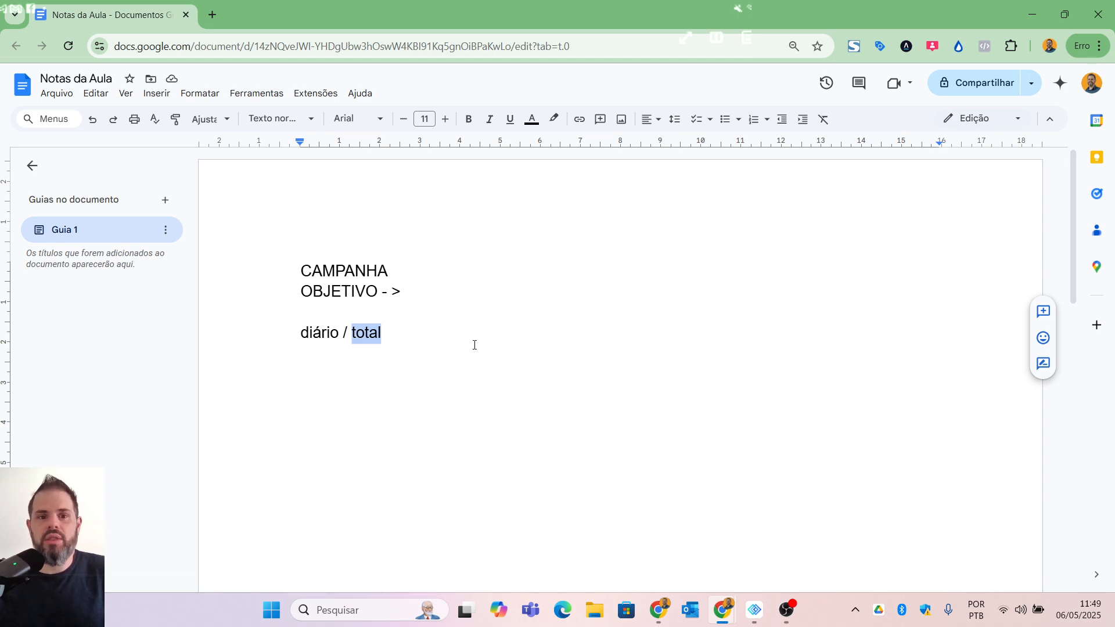
click(370, 342)
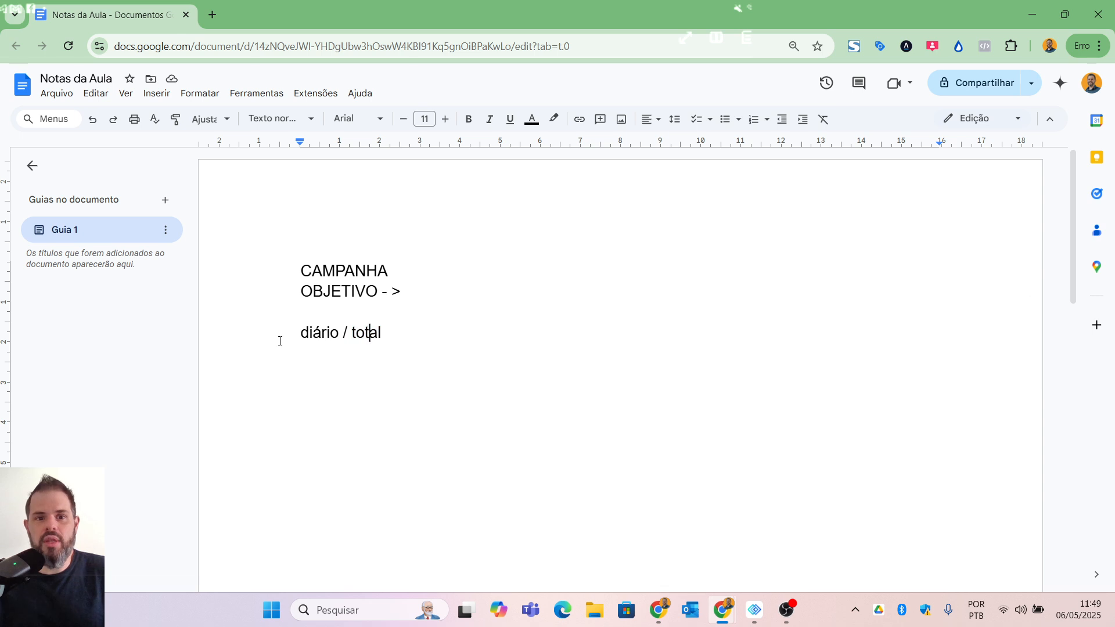
drag(280, 340, 484, 336)
click(480, 336)
double_click(320, 336)
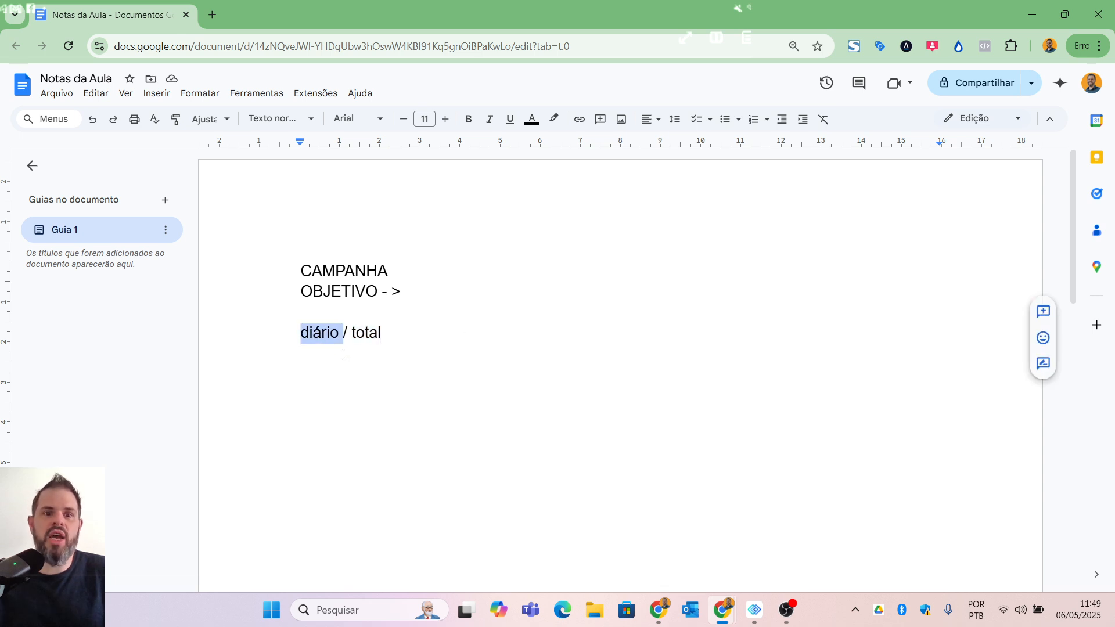
click(381, 332)
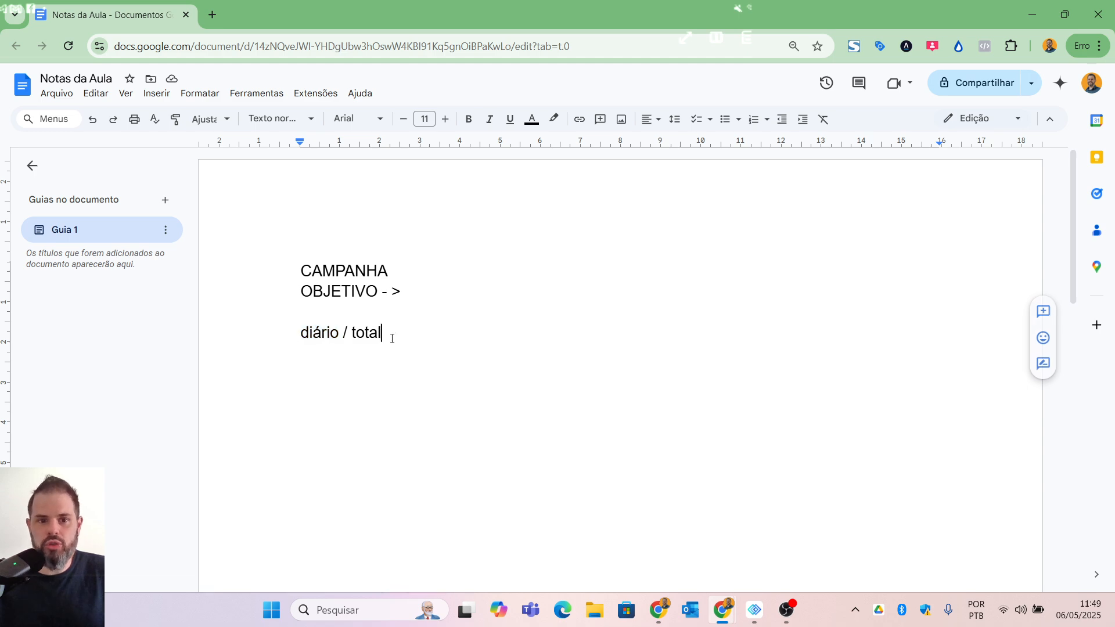
double_click(365, 333)
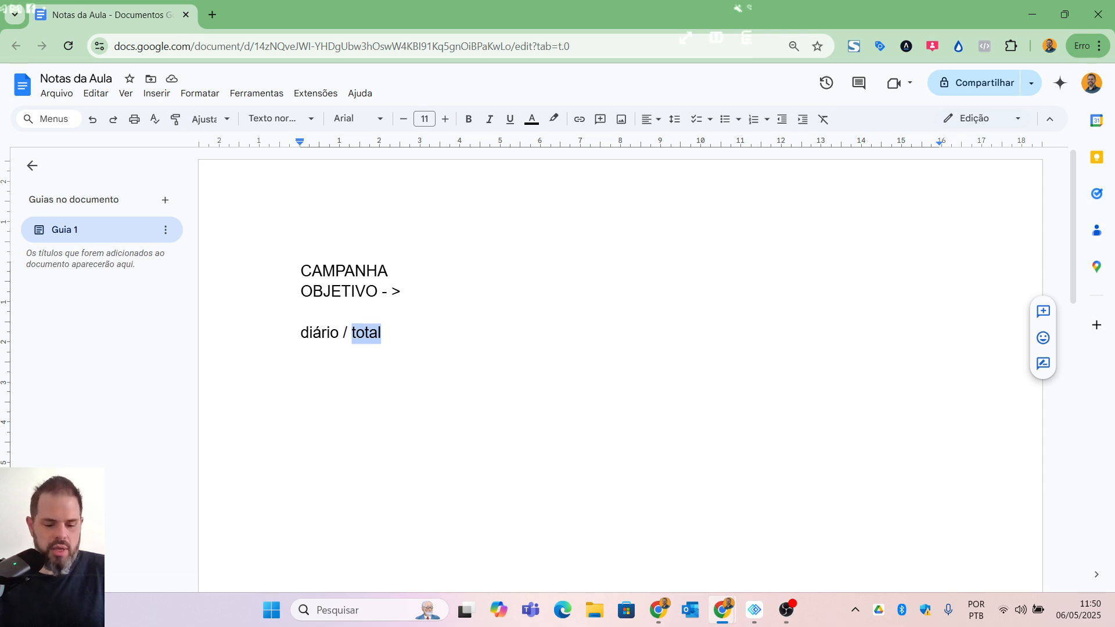
Step: Open the Windows Calculator, divide 200 by 5, and minimize the calculator
key(super+r)
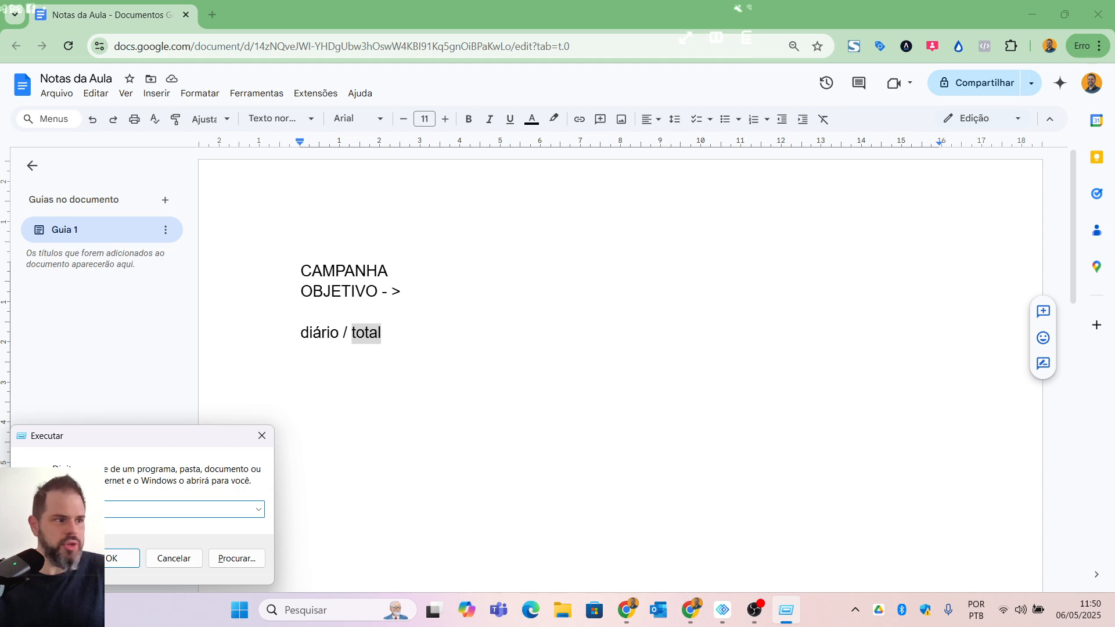
text(calc)
key(Return)
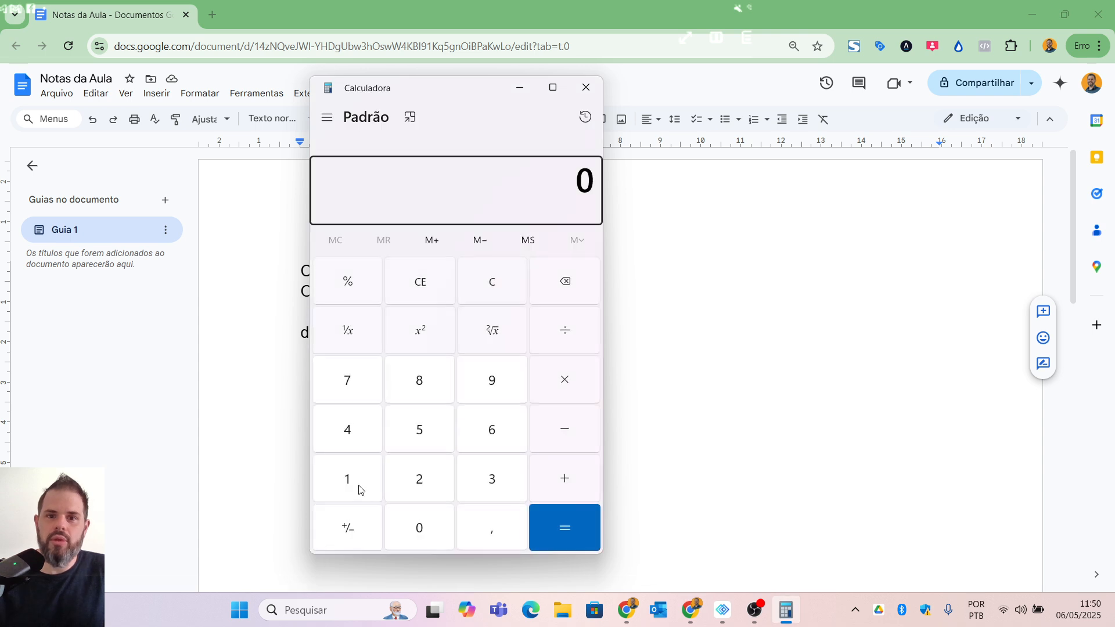
text(200/5)
key(Return)
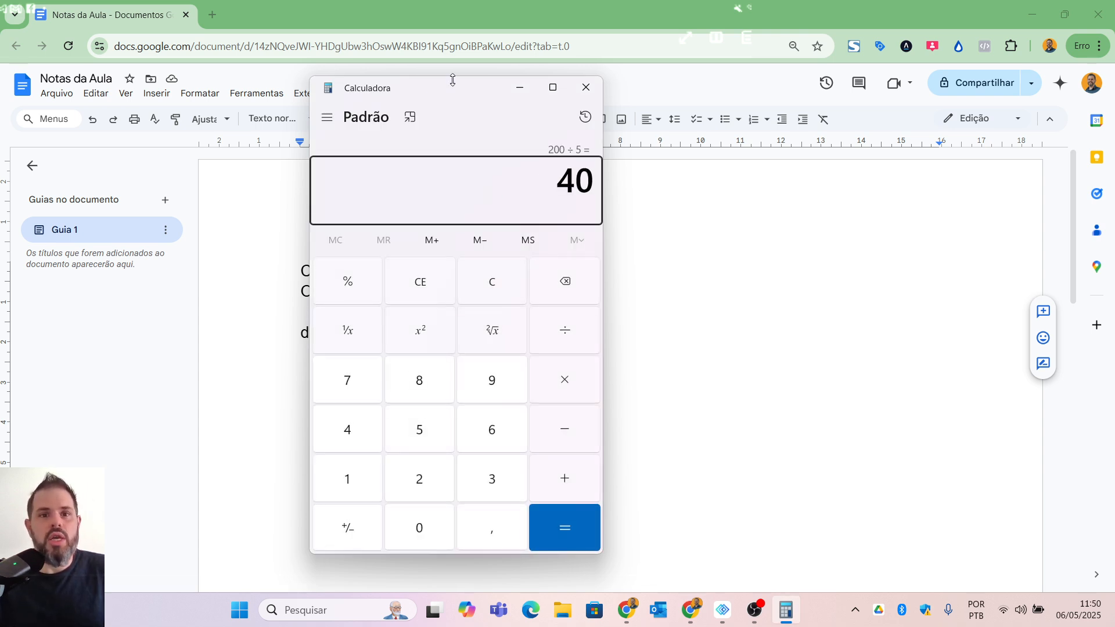
drag(452, 80, 452, 131)
click(520, 137)
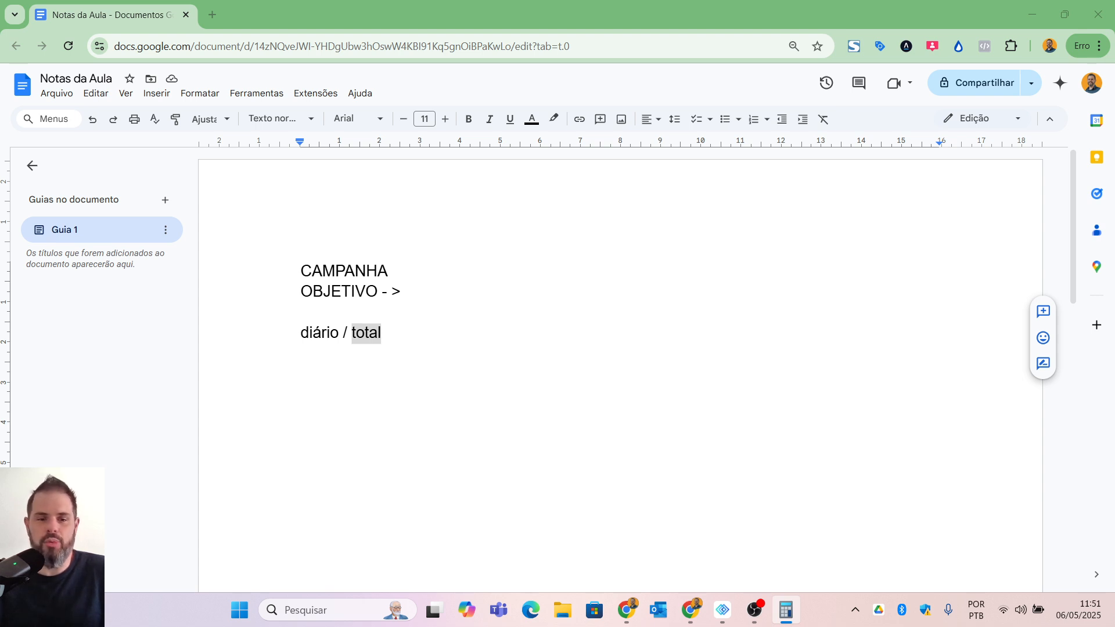
double_click(314, 333)
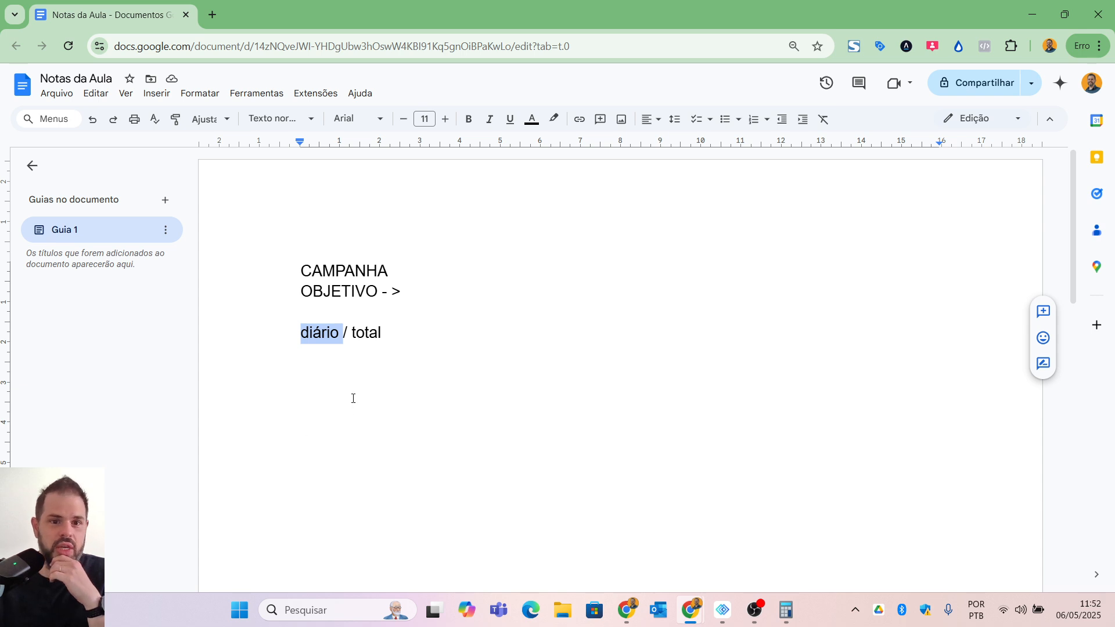
click(393, 341)
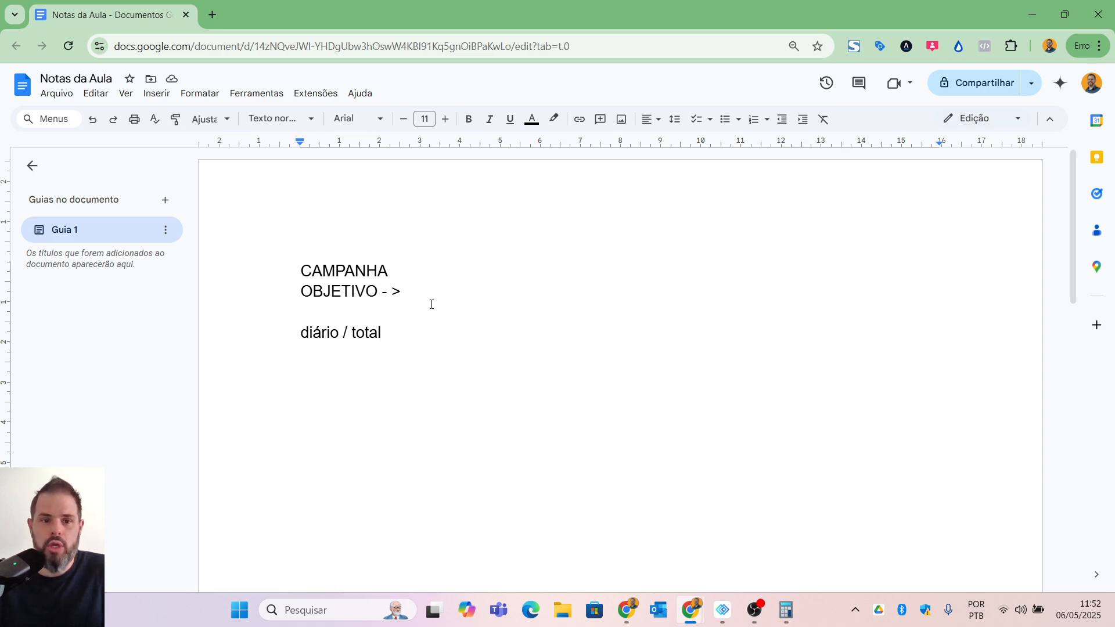
triple_click(438, 267)
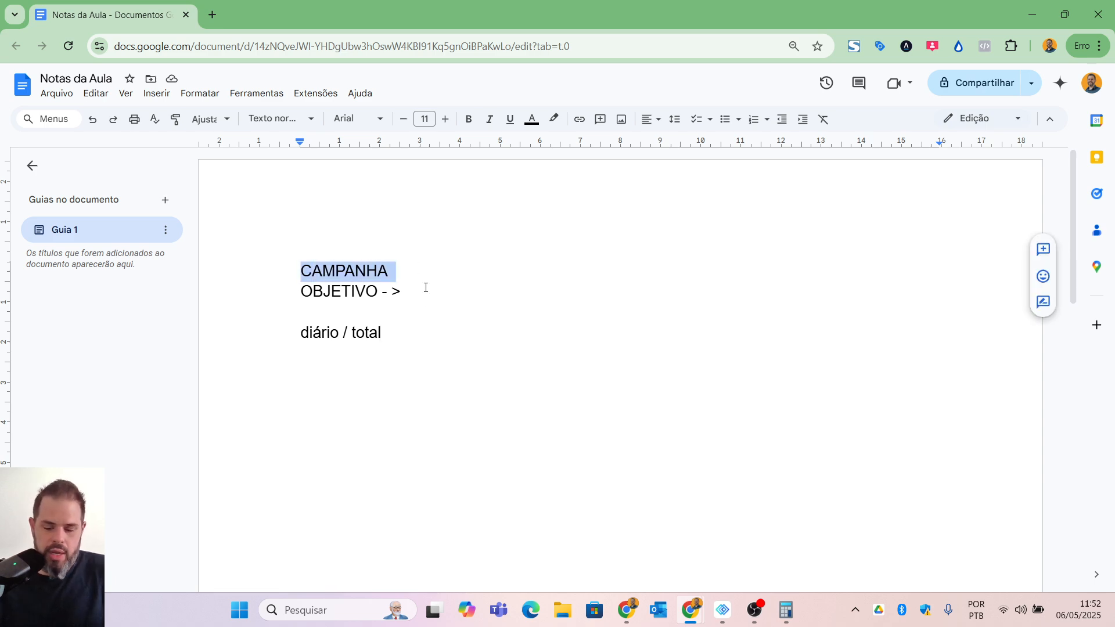
Step: Add the line "CONJUNTO 1" below "diário / total", separated from it by a blank line
click(426, 287)
key(Down)
key(Down)
key(Return)
key(Return)
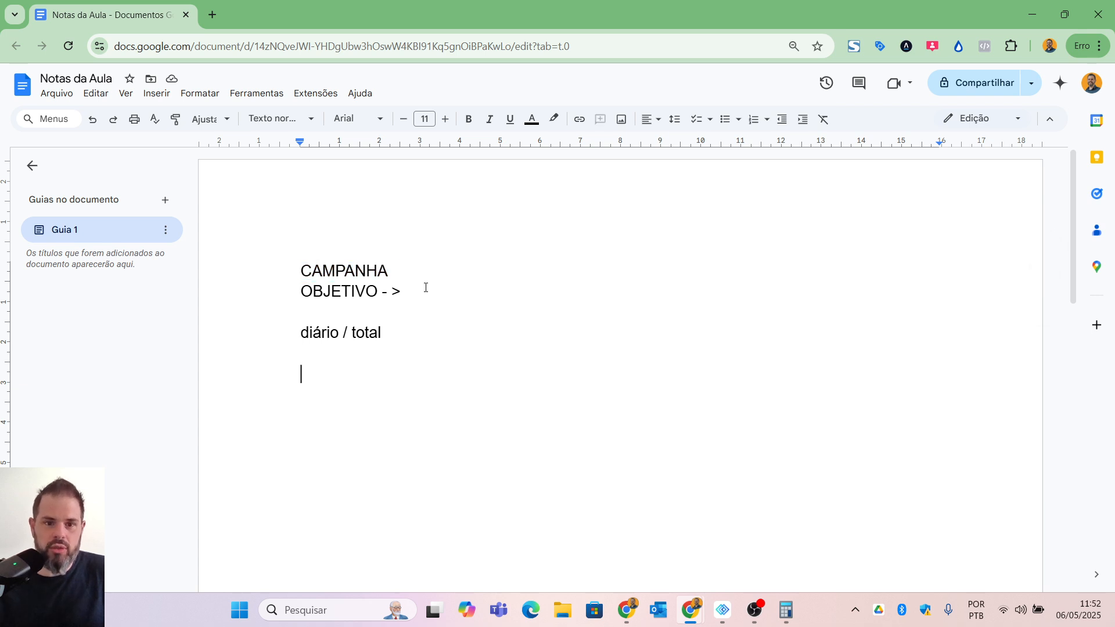
text(CONJUNTO 1)
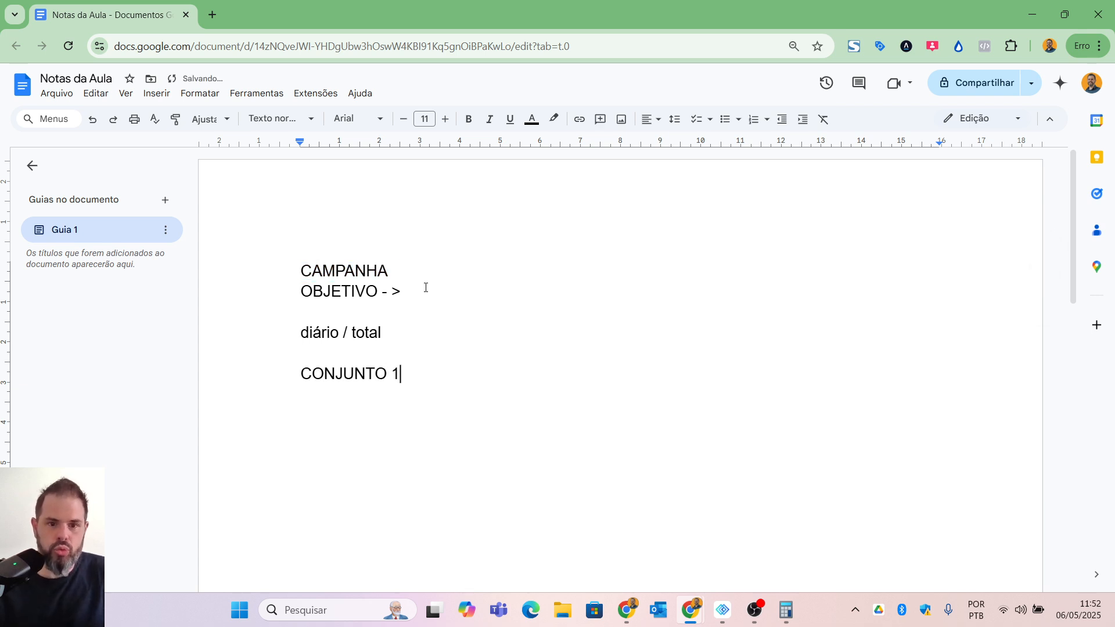
Step: Add the lines "CONJUNTO 2" and "CONJUNTO 3" directly below "CONJUNTO 1"
key(Return)
text(CONJUNTO 1)
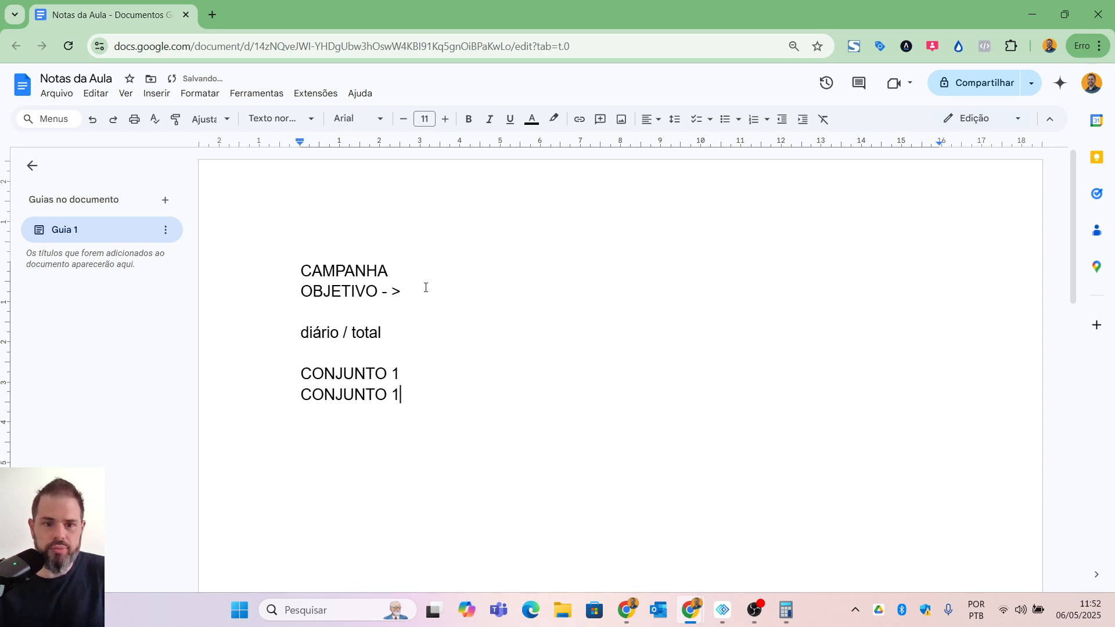
key(BackSpace)
text(2)
key(Return)
text(CONJ)
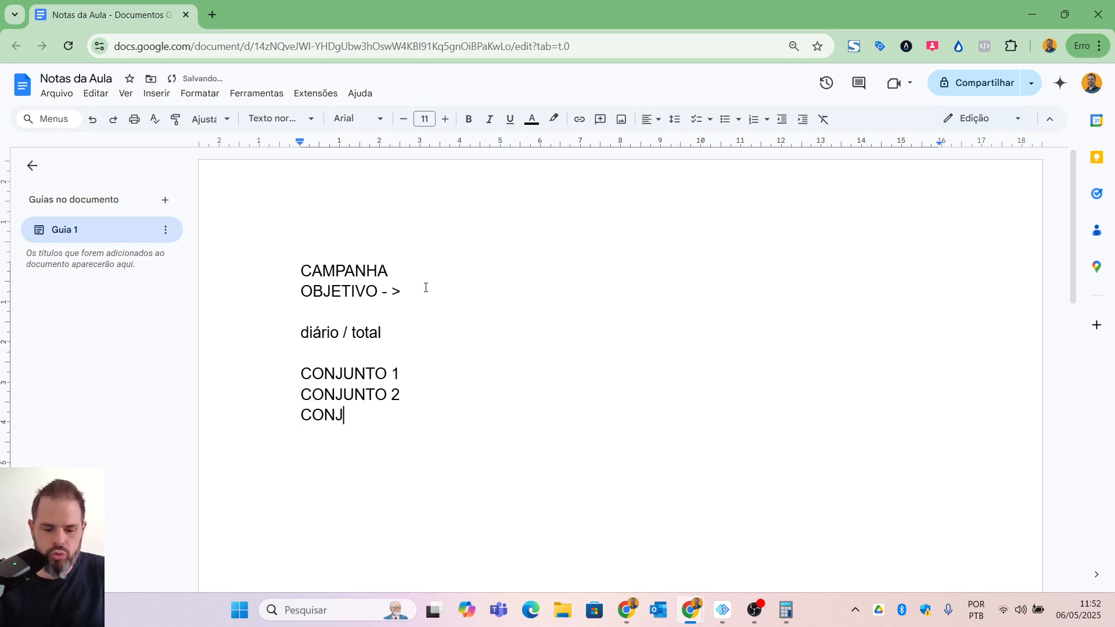
text(UNTO 3)
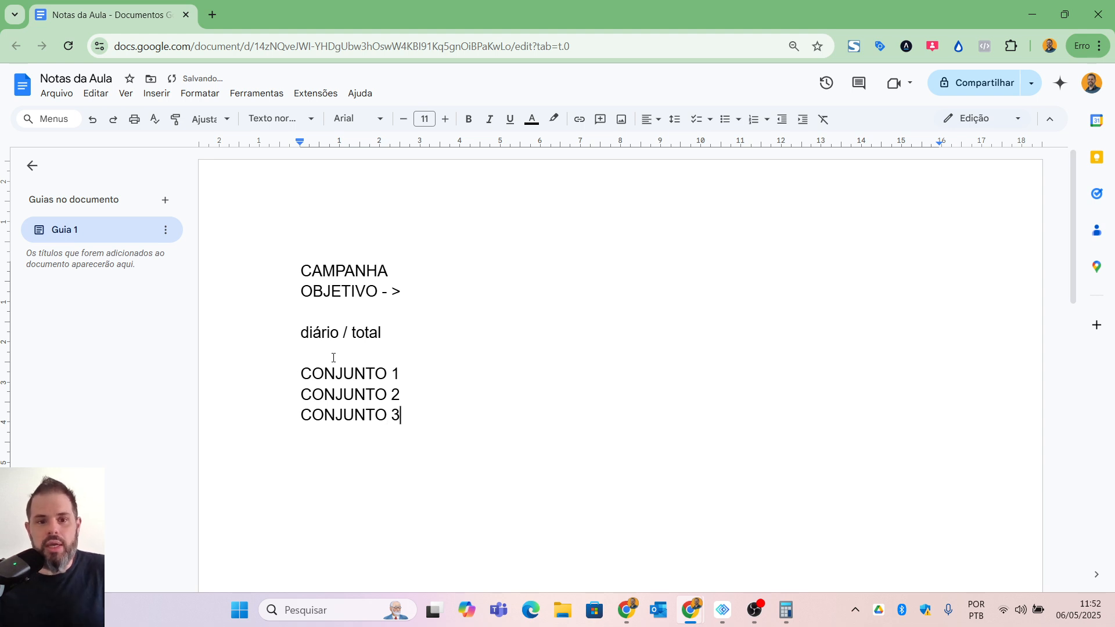
drag(293, 266, 423, 432)
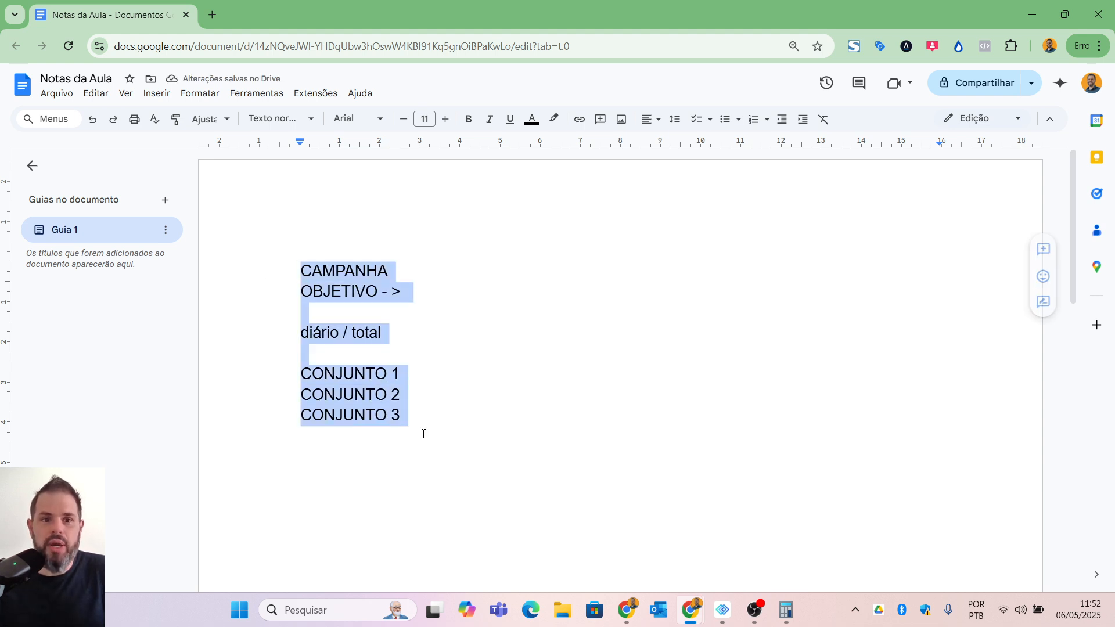
click(401, 464)
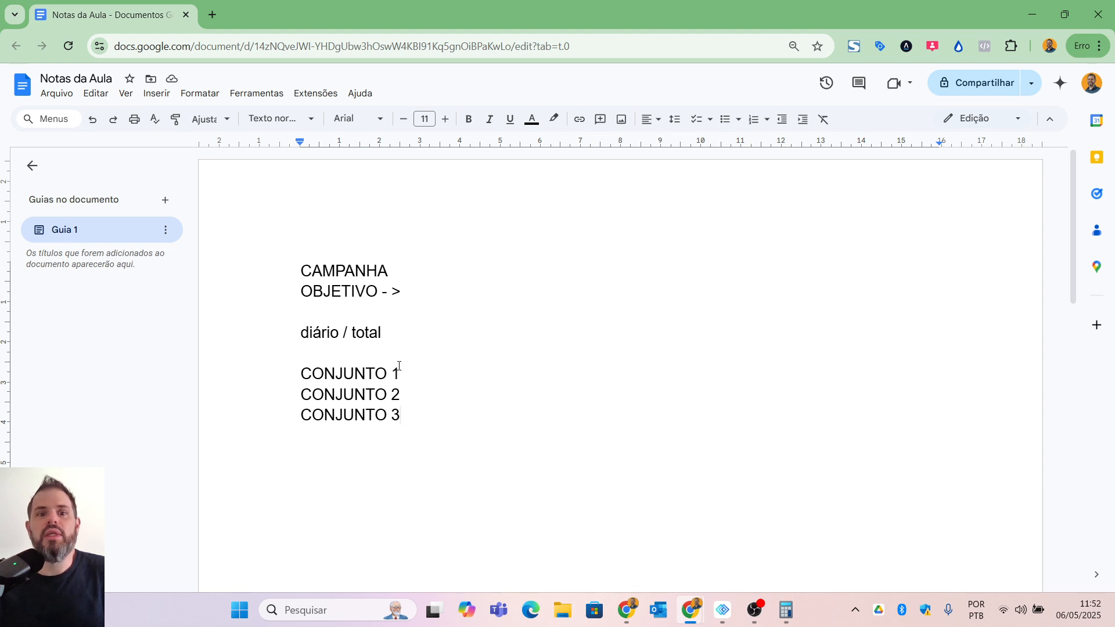
Step: Insert a blank line after "CONJUNTO 1" and append "- orçamento" to the "CONJUNTO 1" line
click(486, 374)
key(Return)
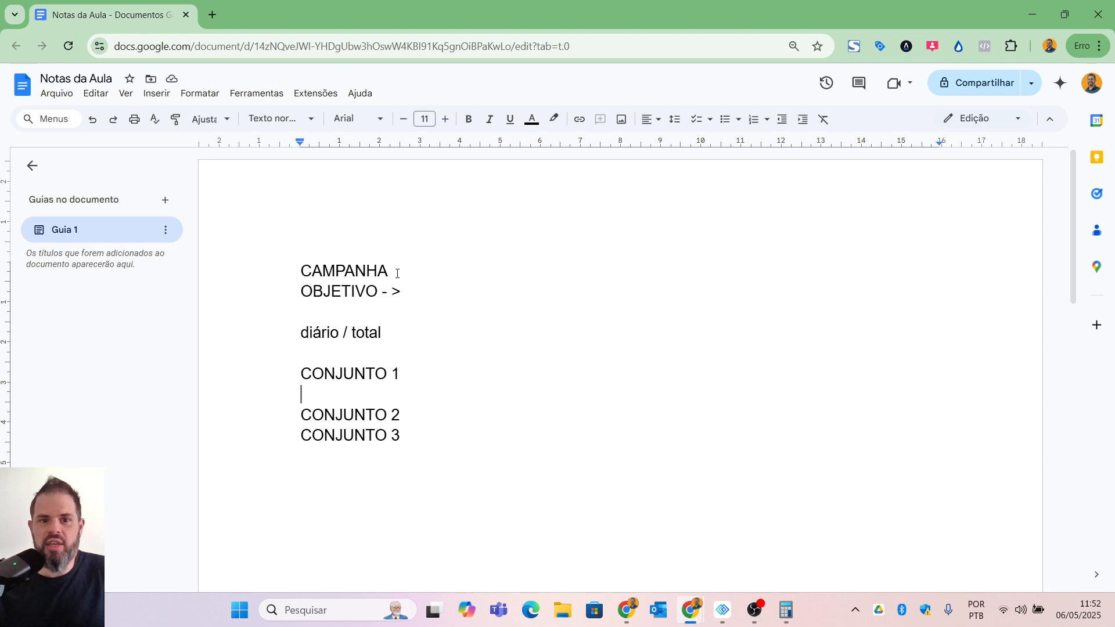
click(481, 376)
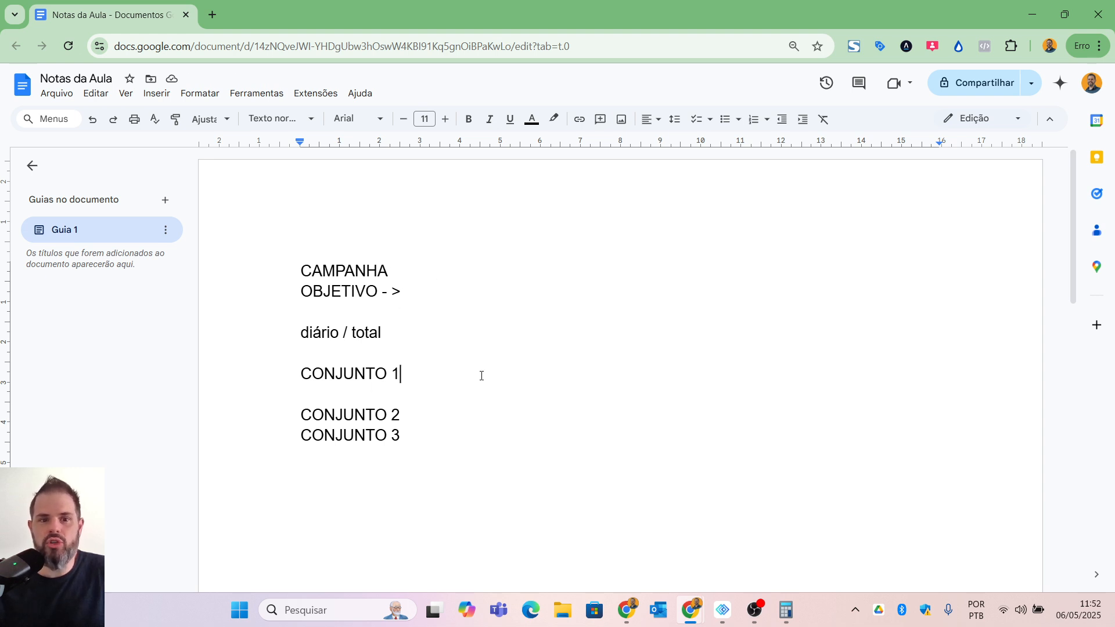
text(- orçamento)
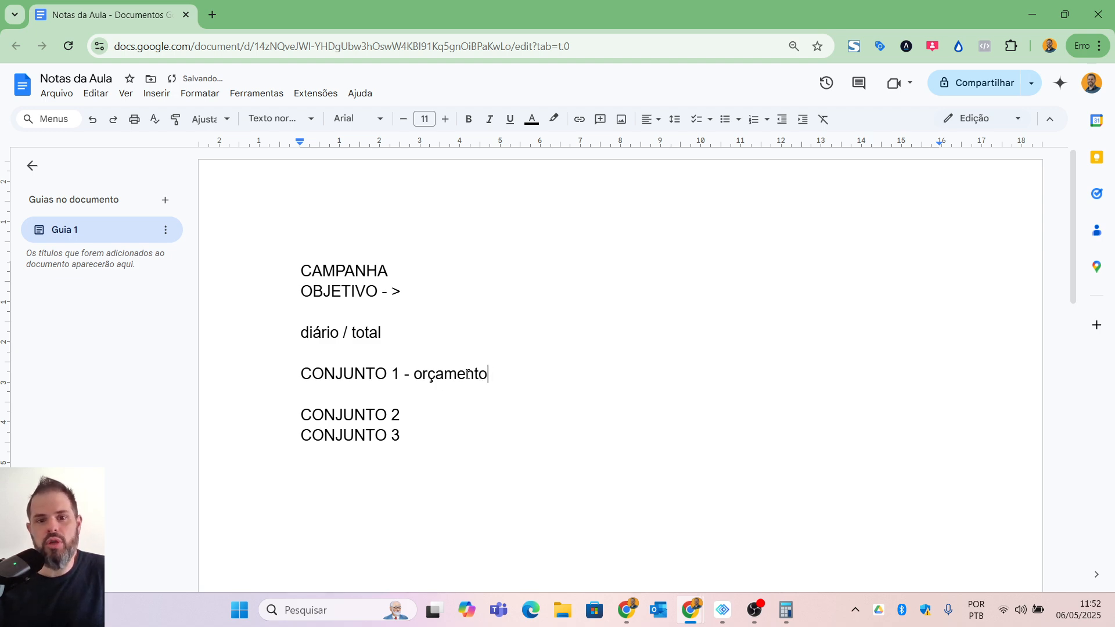
Step: Replace the word "orçamento" on the "CONJUNTO 1" line with "publico 1"
click(421, 406)
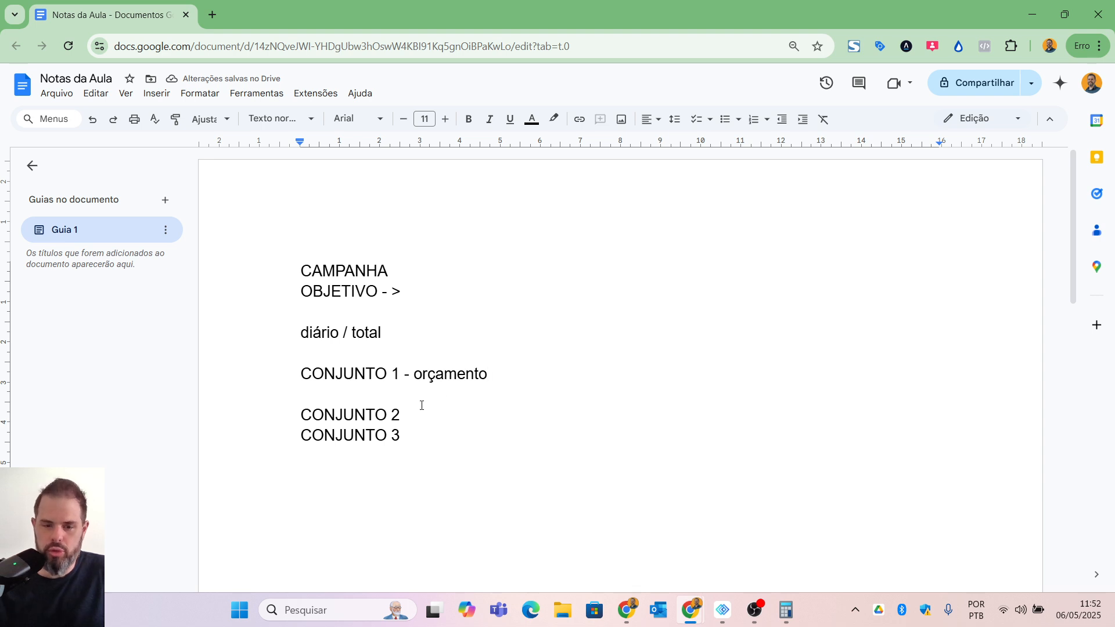
double_click(437, 377)
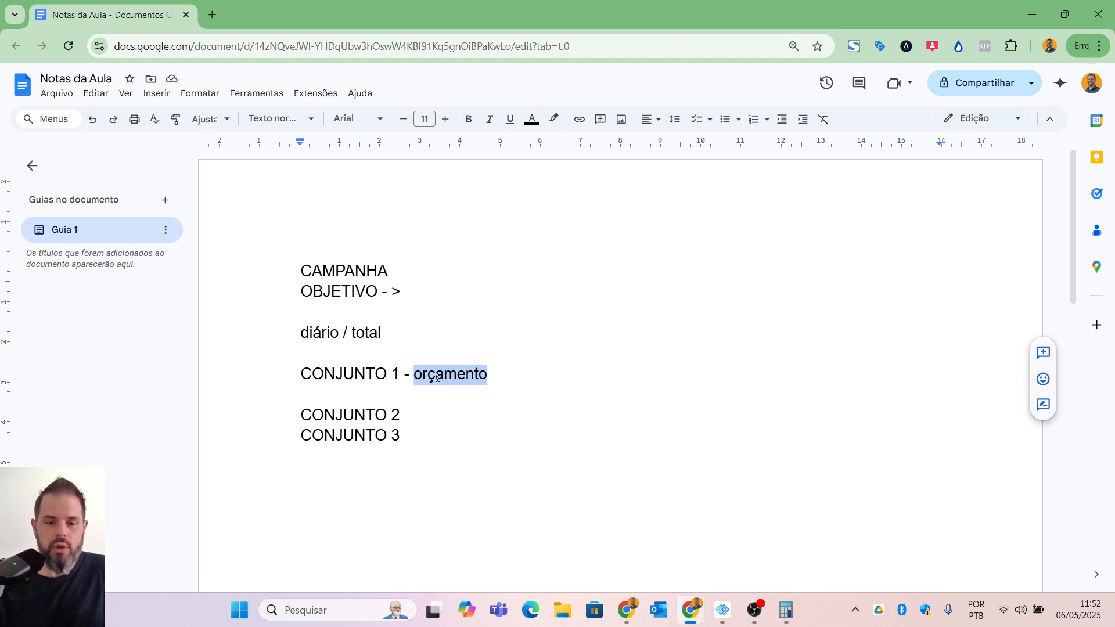
text(pu)
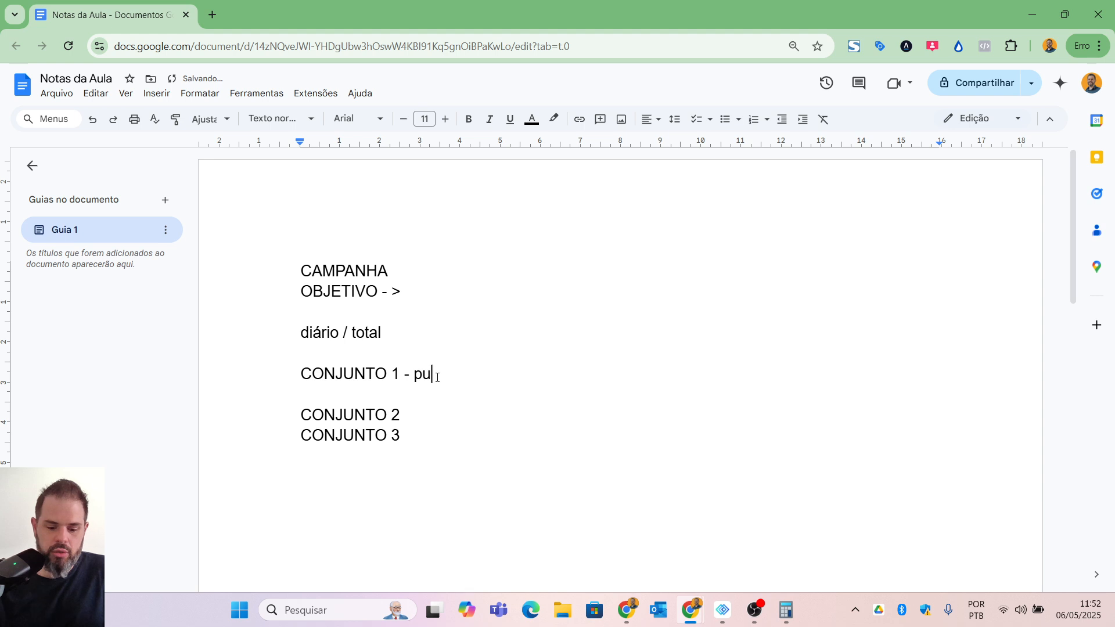
text(blico 1)
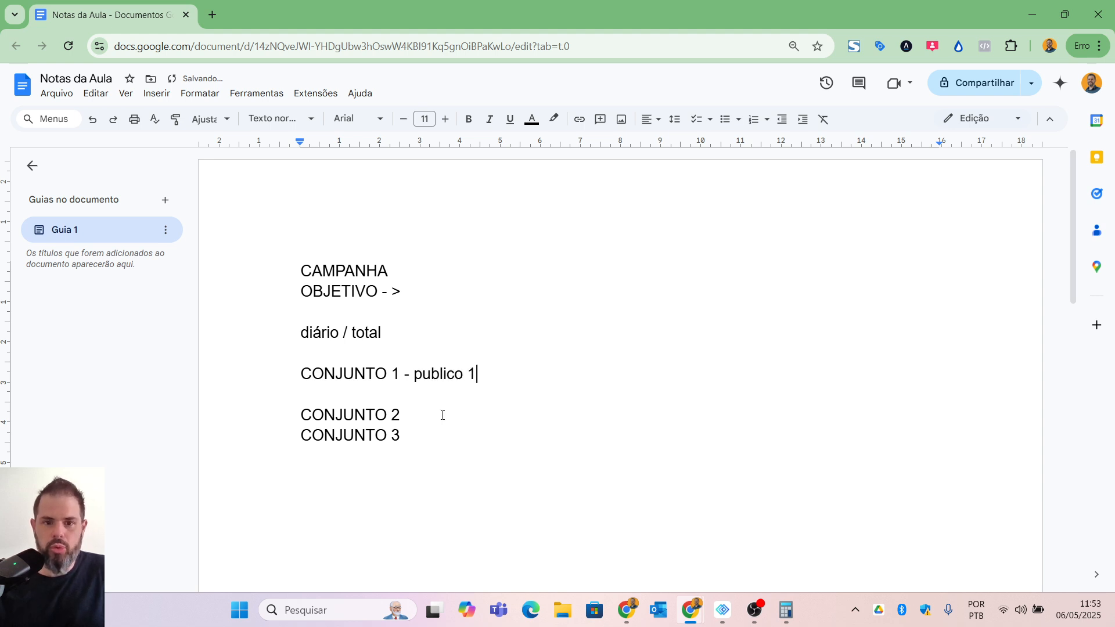
Step: Append "- publico 2" to the "CONJUNTO 2" line and "- publico 3" to the "CONJUNTO 3" line
click(443, 413)
text(- publico 2)
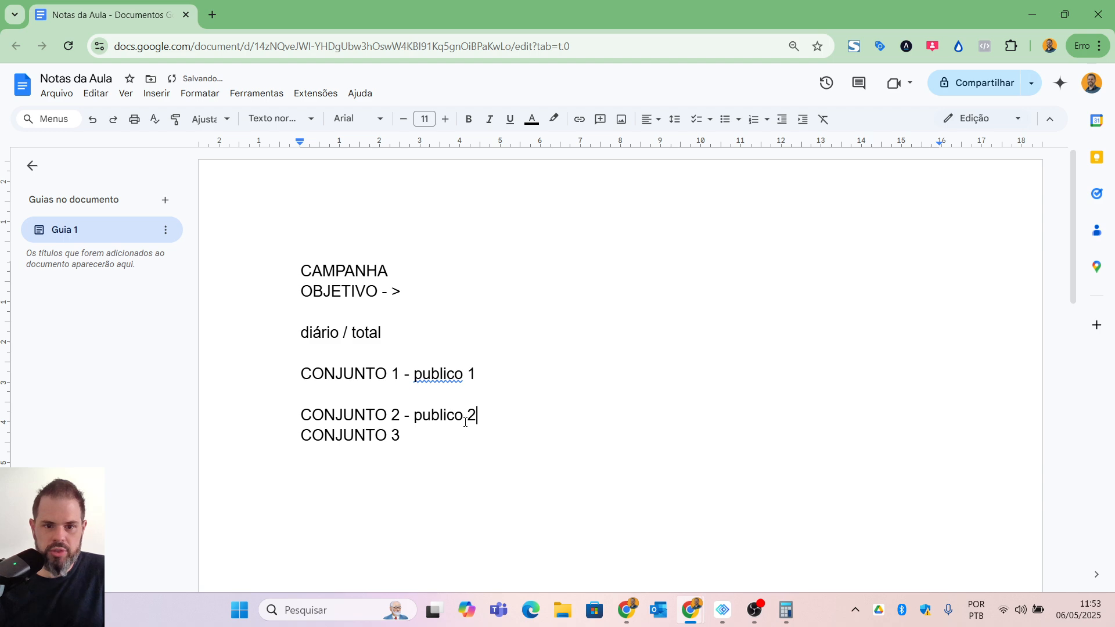
click(438, 437)
text(- publ)
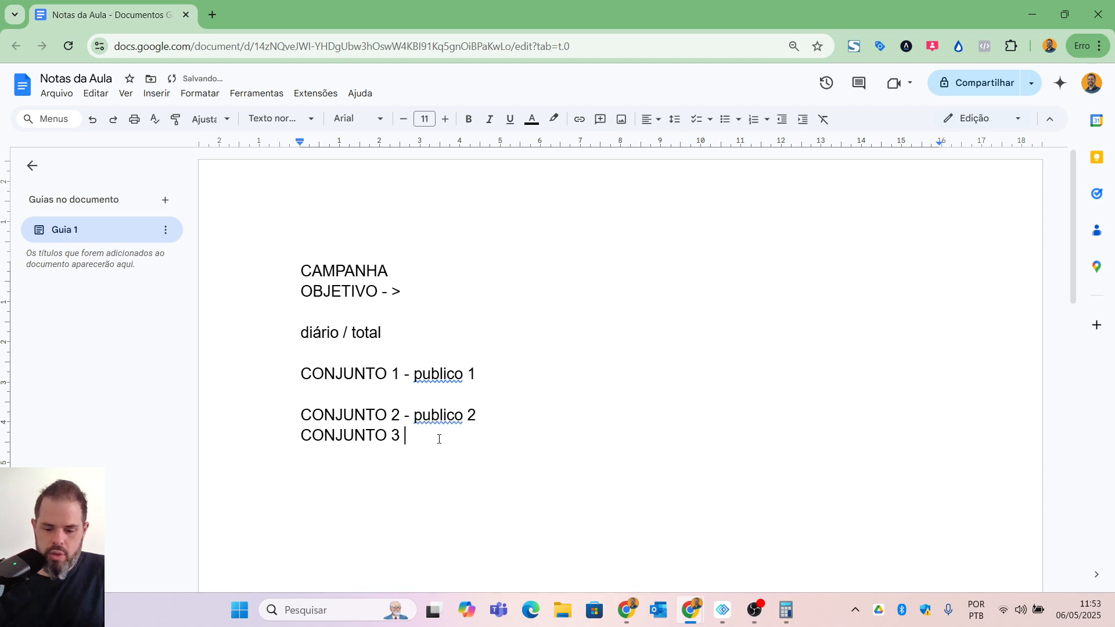
text(icos)
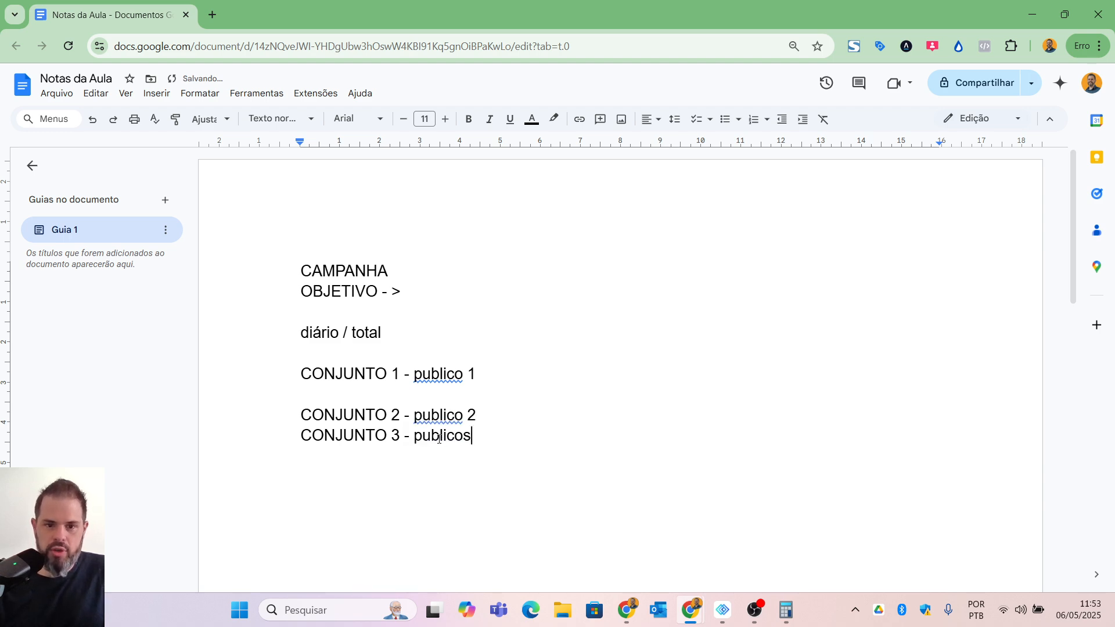
key(BackSpace)
text(3)
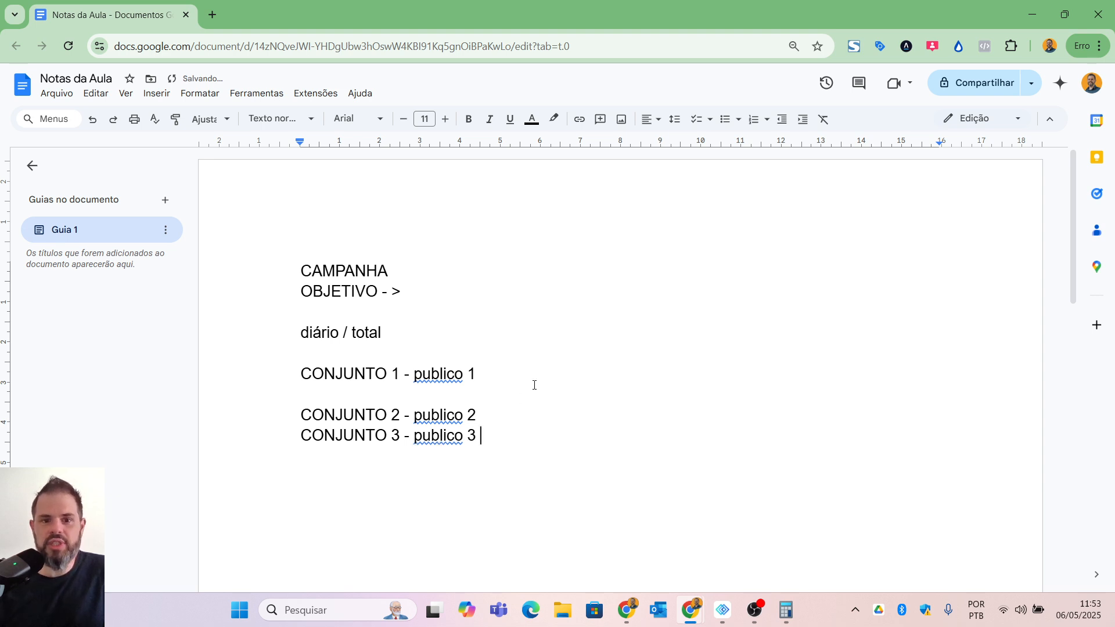
Step: Append the value 10 to the end of each of the three CONJUNTO lines
click(535, 374)
text(10)
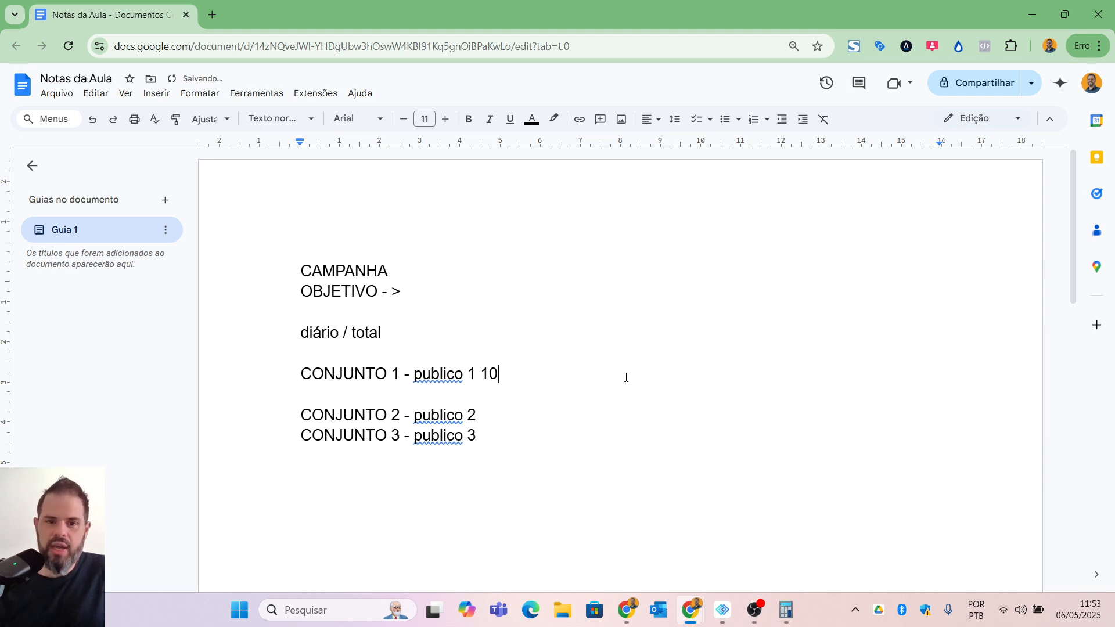
click(562, 416)
text(10)
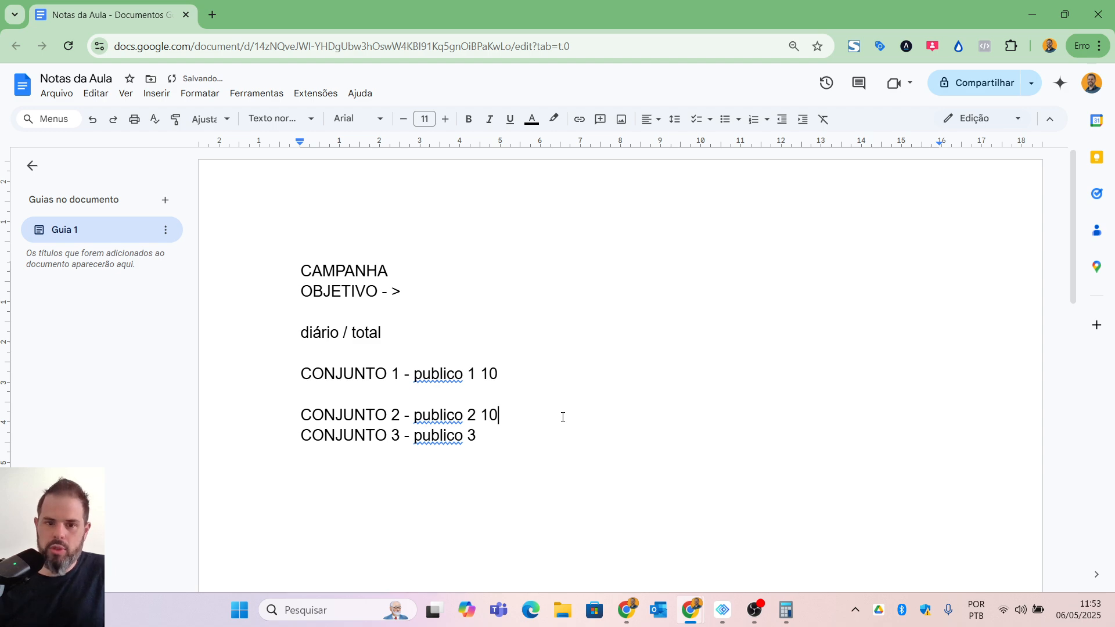
click(517, 443)
text(10)
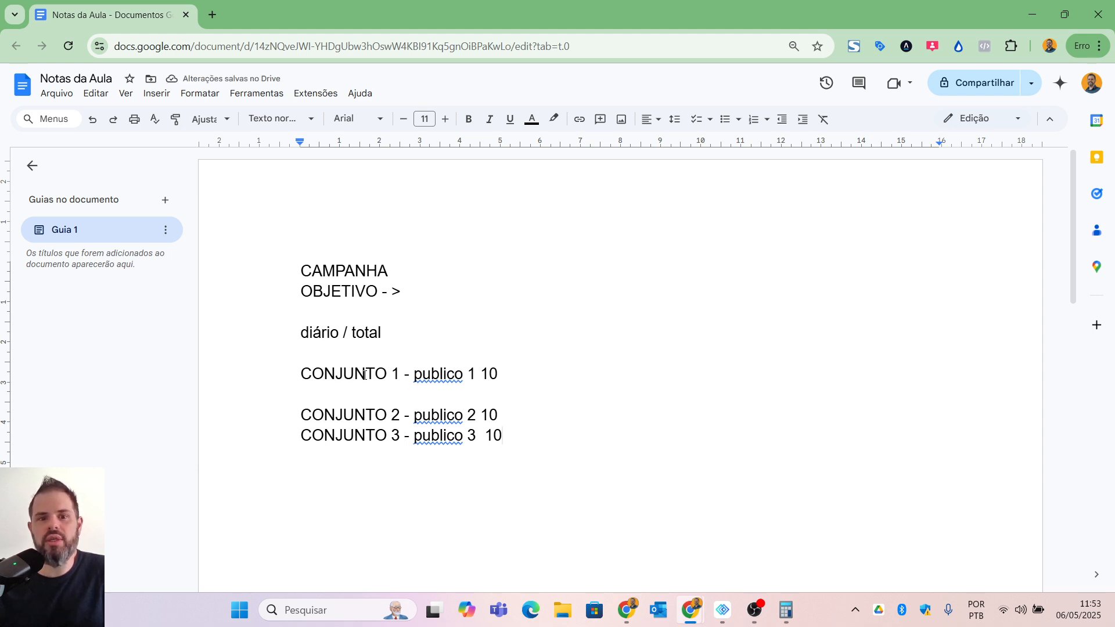
click(451, 272)
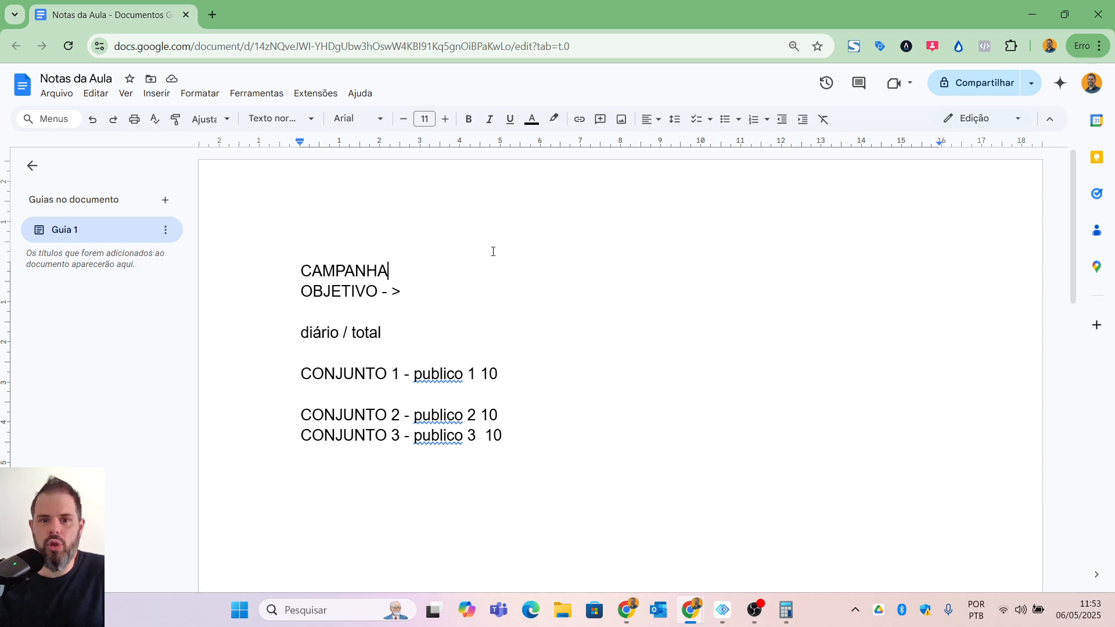
Step: Append 30 to the "CAMPANHA" line and delete the value 10 from all three CONJUNTO lines
text(30)
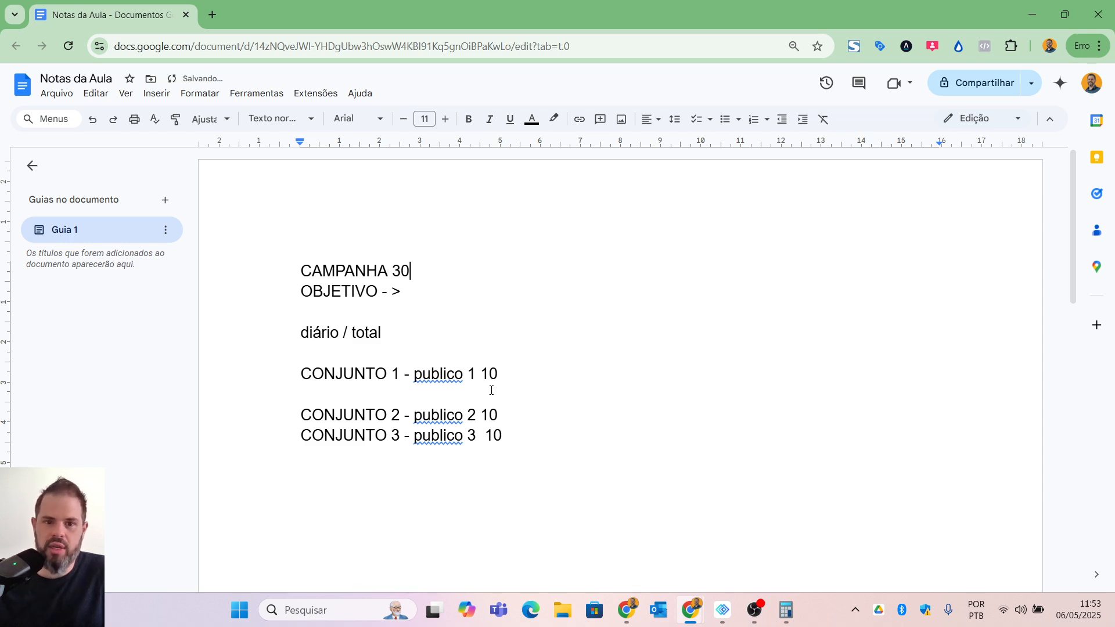
double_click(490, 373)
key(BackSpace)
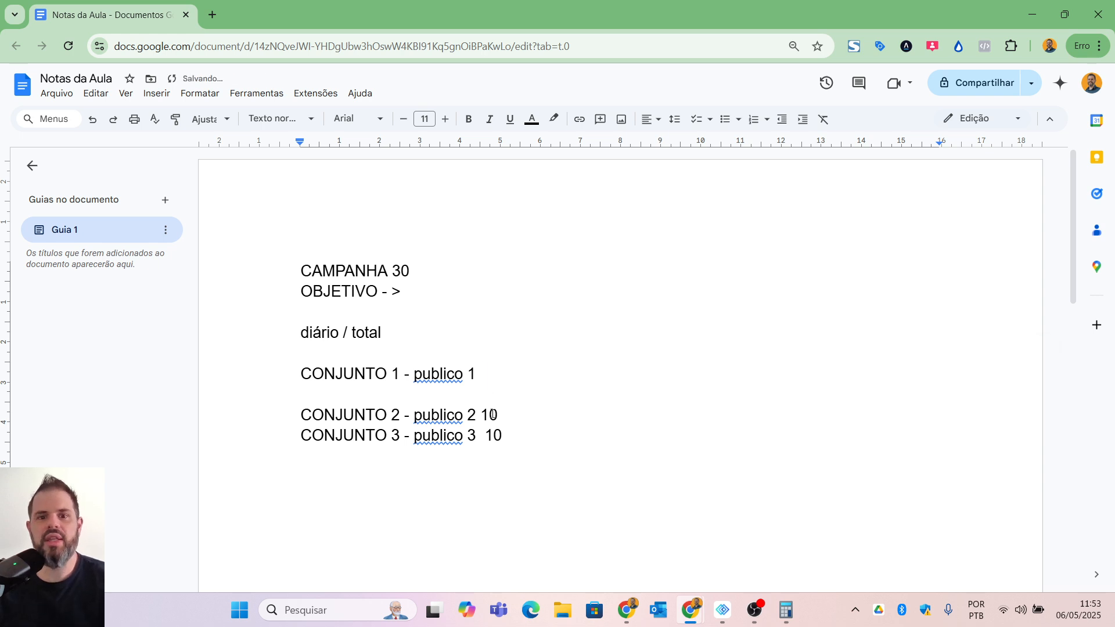
double_click(491, 414)
key(BackSpace)
double_click(493, 435)
key(BackSpace)
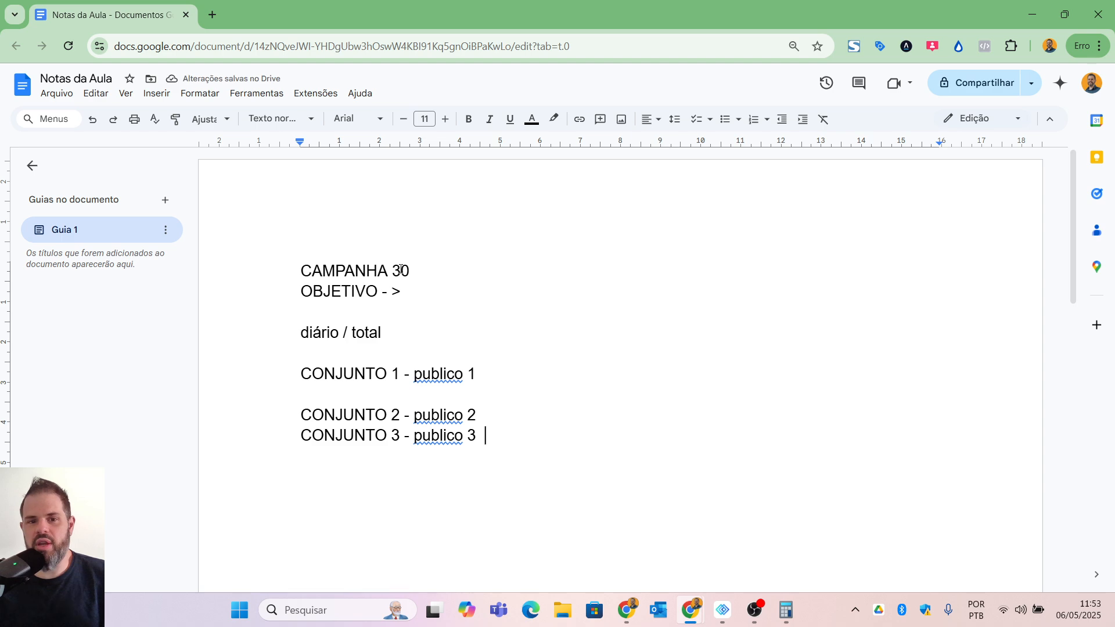
Step: Append "- 20" to the "CONJUNTO 1" line, "-5" to "CONJUNTO 2" and "5" to "CONJUNTO 3"
text(- )
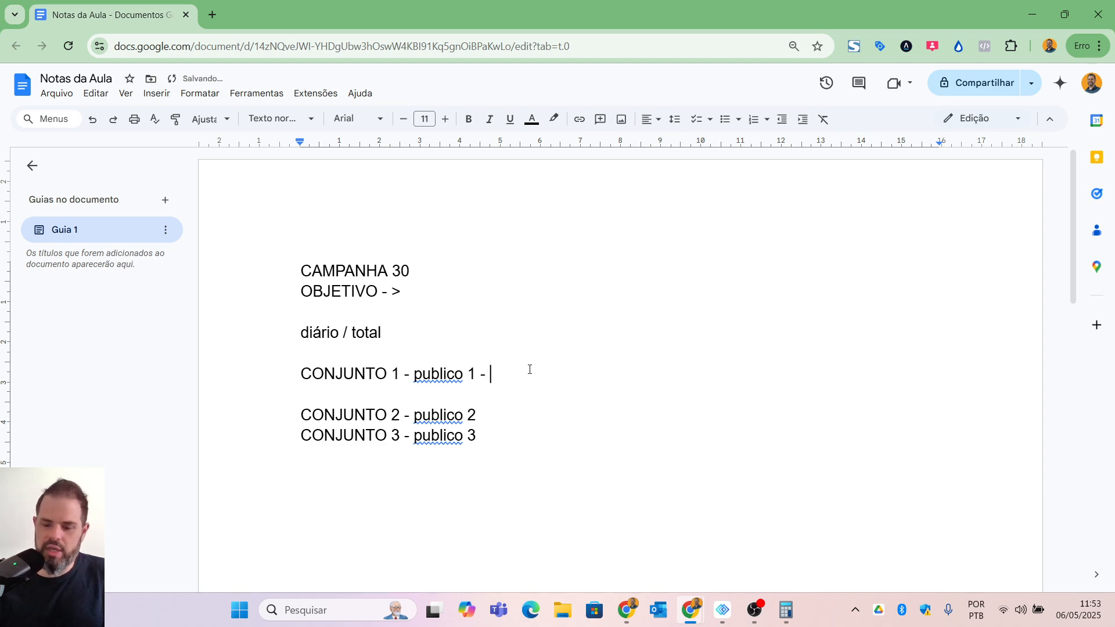
text(20)
click(502, 416)
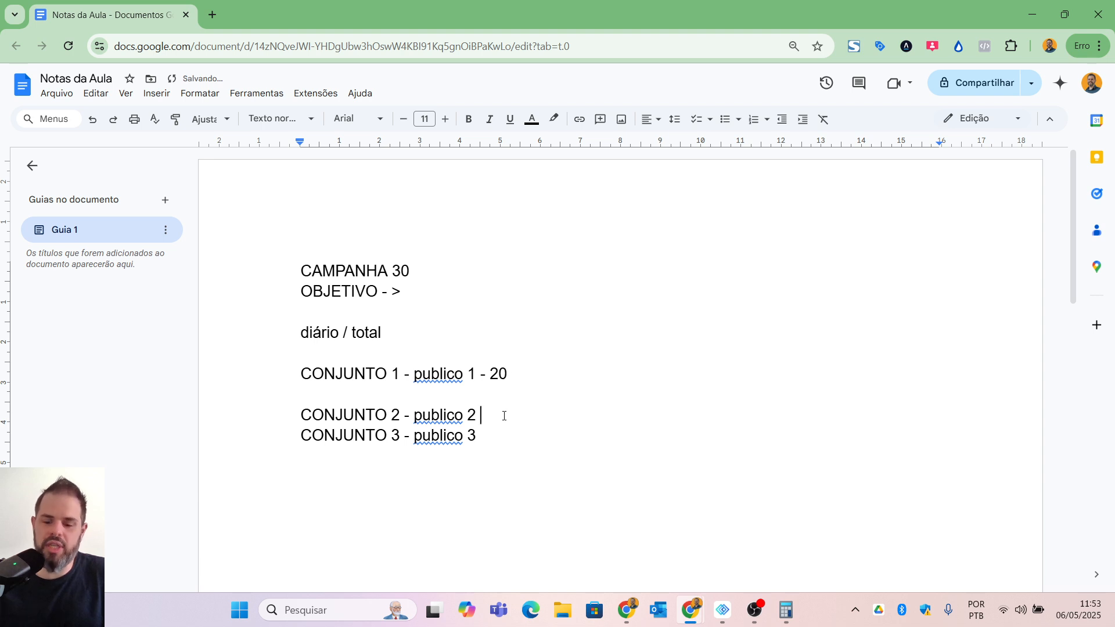
text(-5)
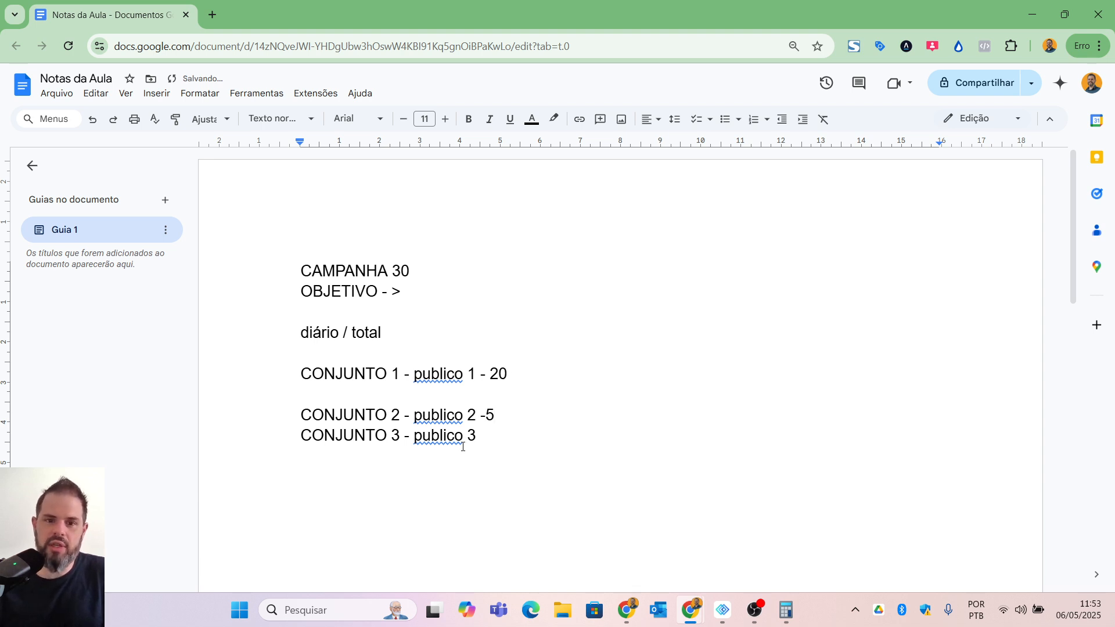
text(5)
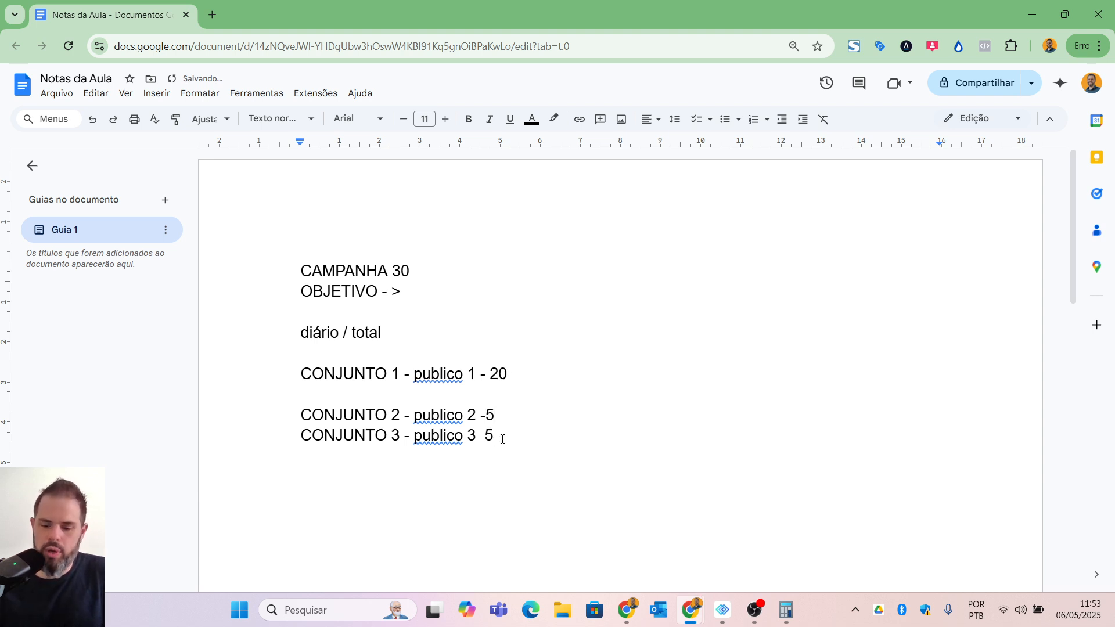
Step: Change the amount to 0 for "CONJUNTO 3" and 10 for "CONJUNTO 2", and insert a blank line between those two lines
key(BackSpace)
text(0)
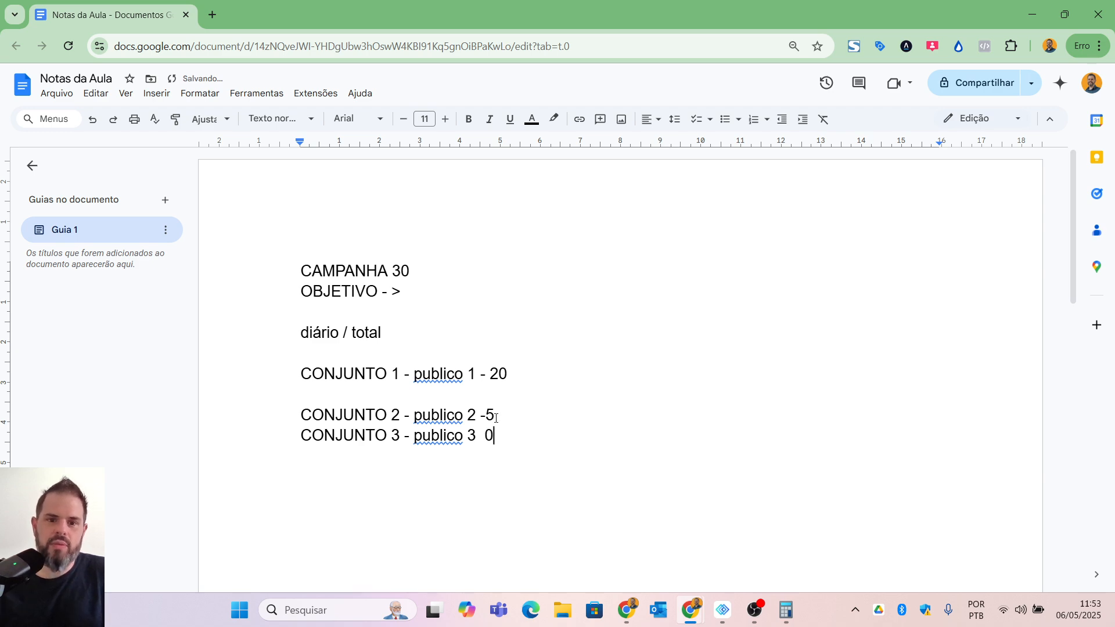
click(495, 415)
key(BackSpace)
text(10)
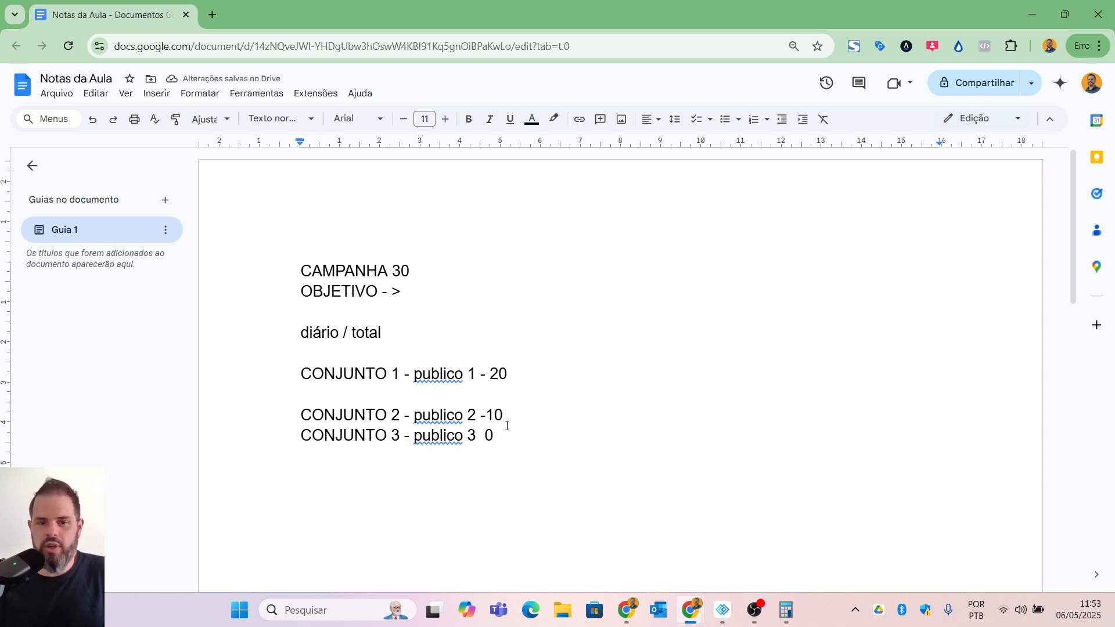
key(Return)
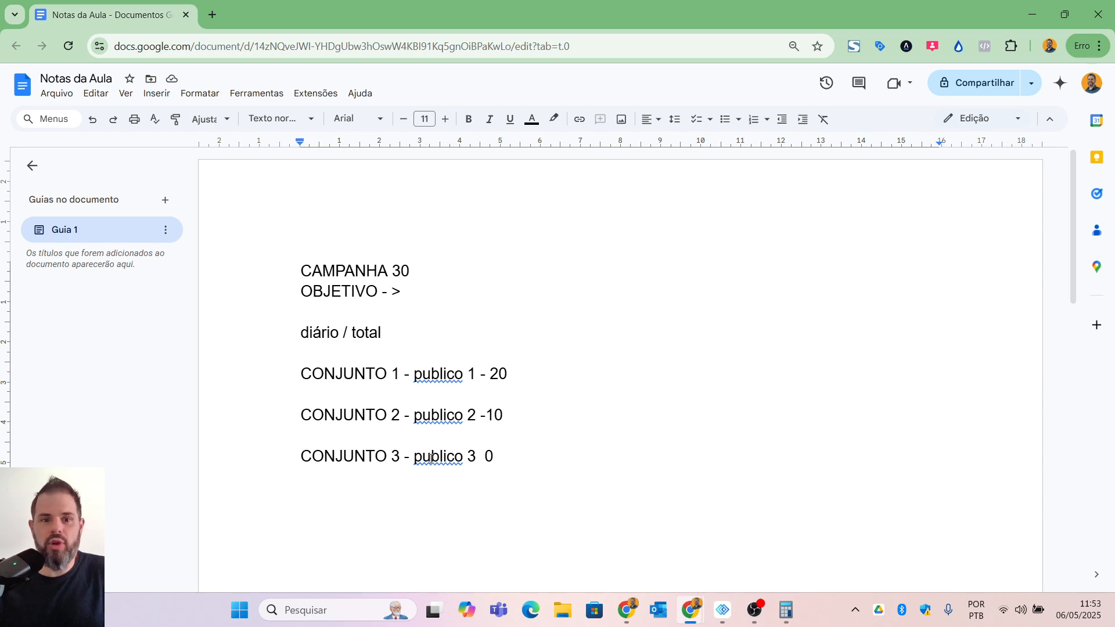
Step: Correct "publico" to the suggested spelling "público" on all three CONJUNTO lines
click(440, 373)
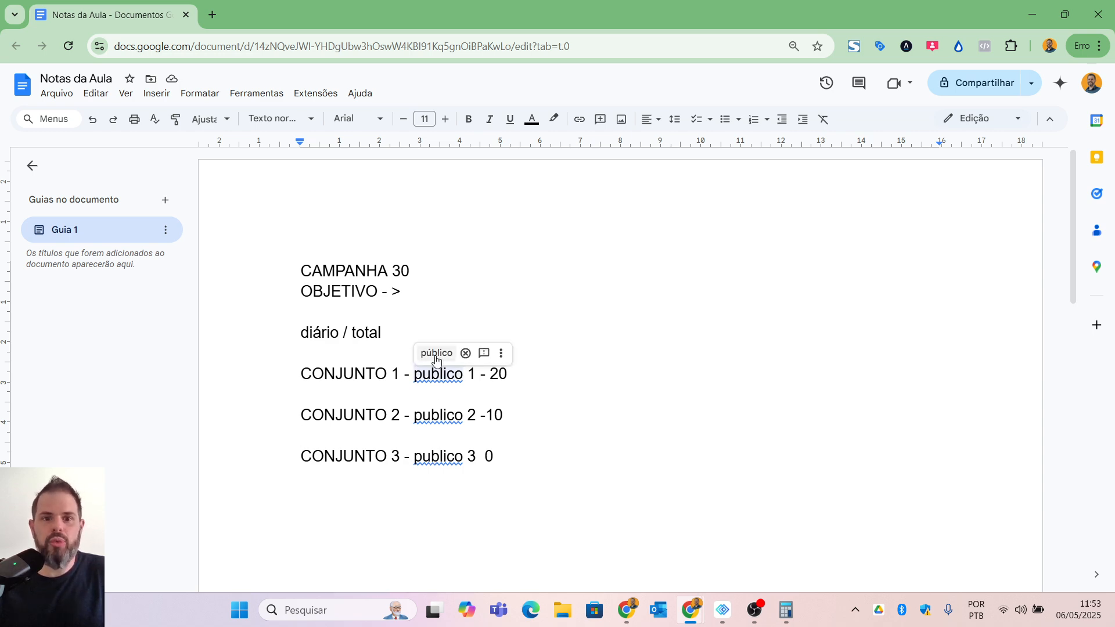
click(436, 354)
click(429, 414)
click(437, 394)
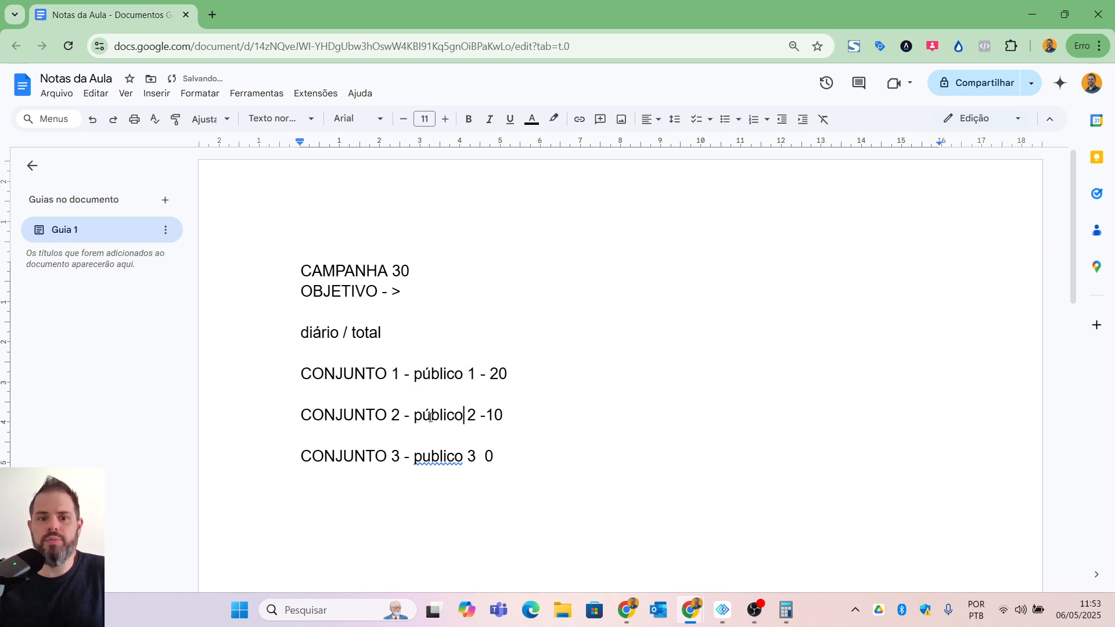
click(424, 457)
click(436, 435)
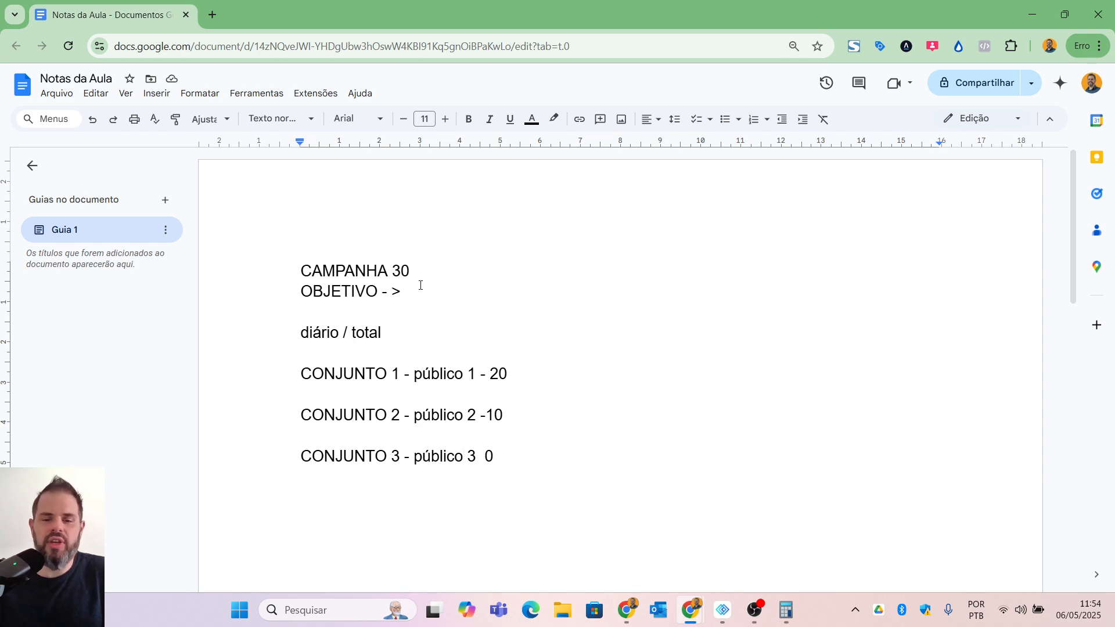
Step: Add the line "anuncio 1" under "CONJUNTO 1", separated from it by a blank line and followed by a new line
click(545, 368)
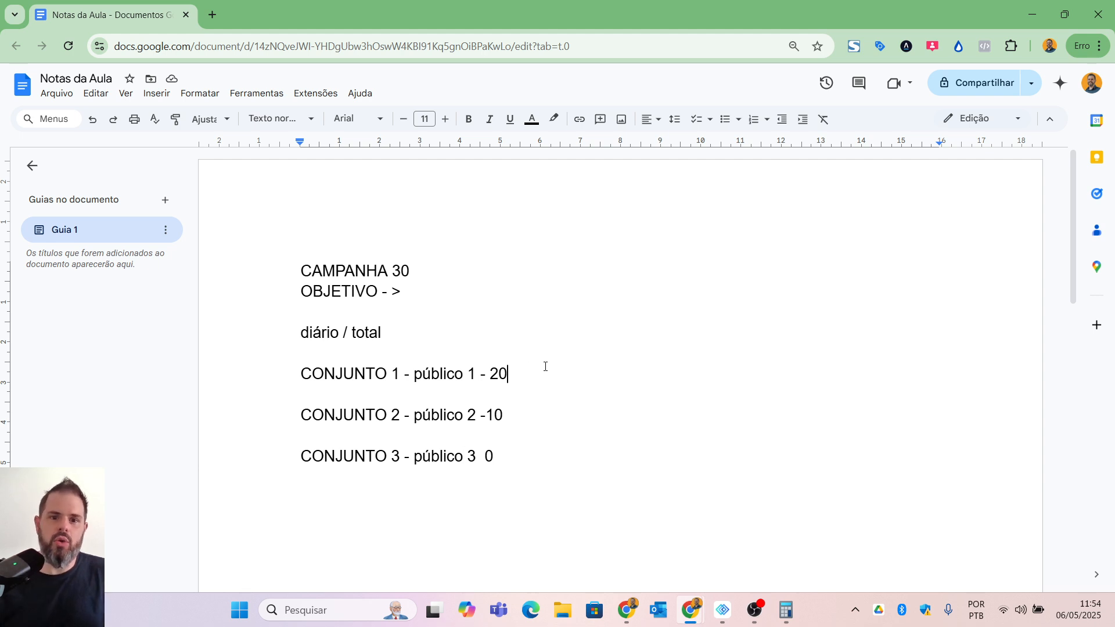
key(Return)
key(Return)
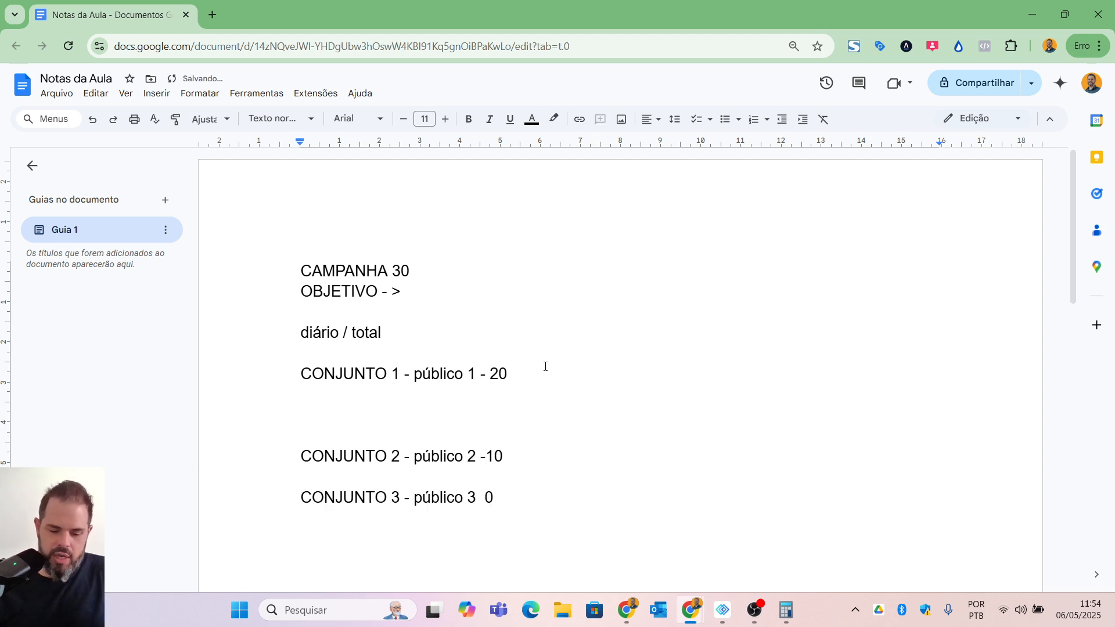
text(anuncio 1)
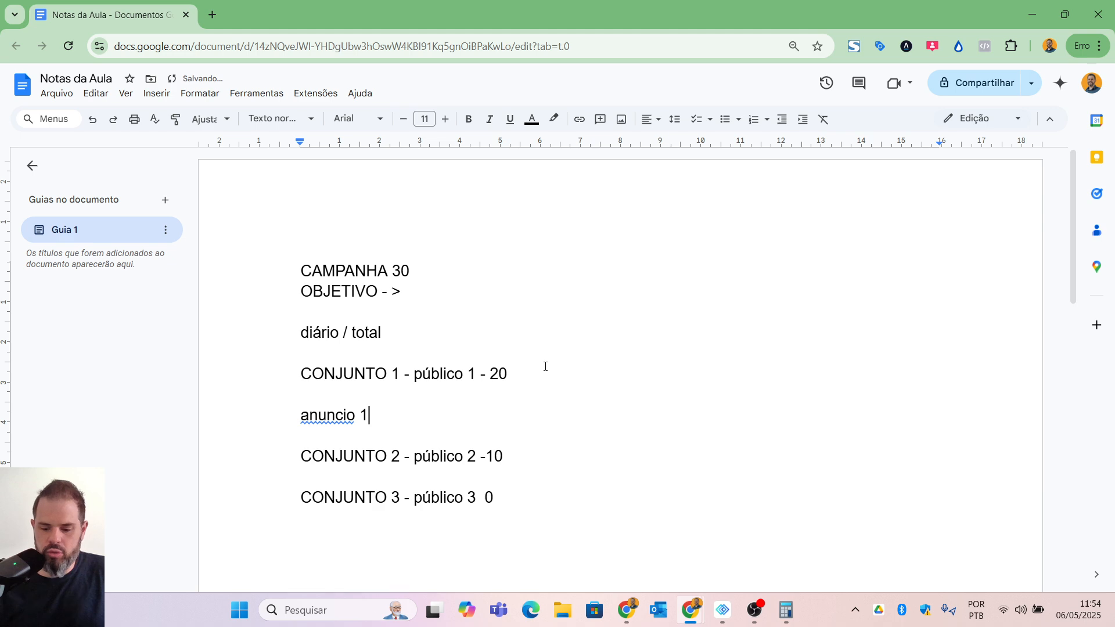
key(Return)
Step: Correct "anuncio" to the suggested spelling "anúncio" on the line under "CONJUNTO 1"
key(shift+Up)
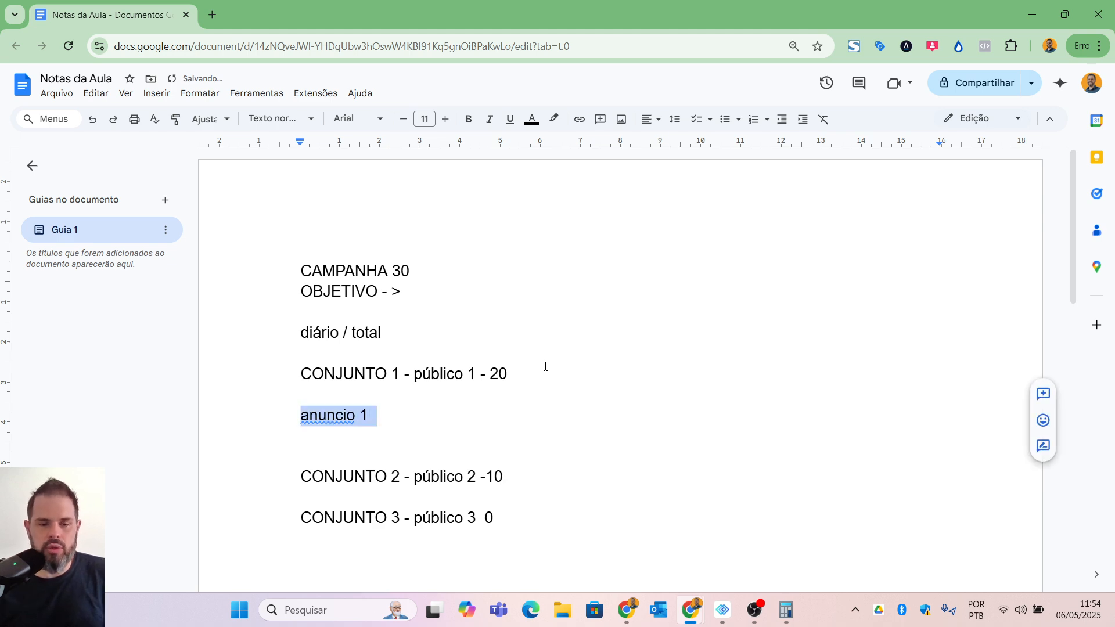
click(331, 412)
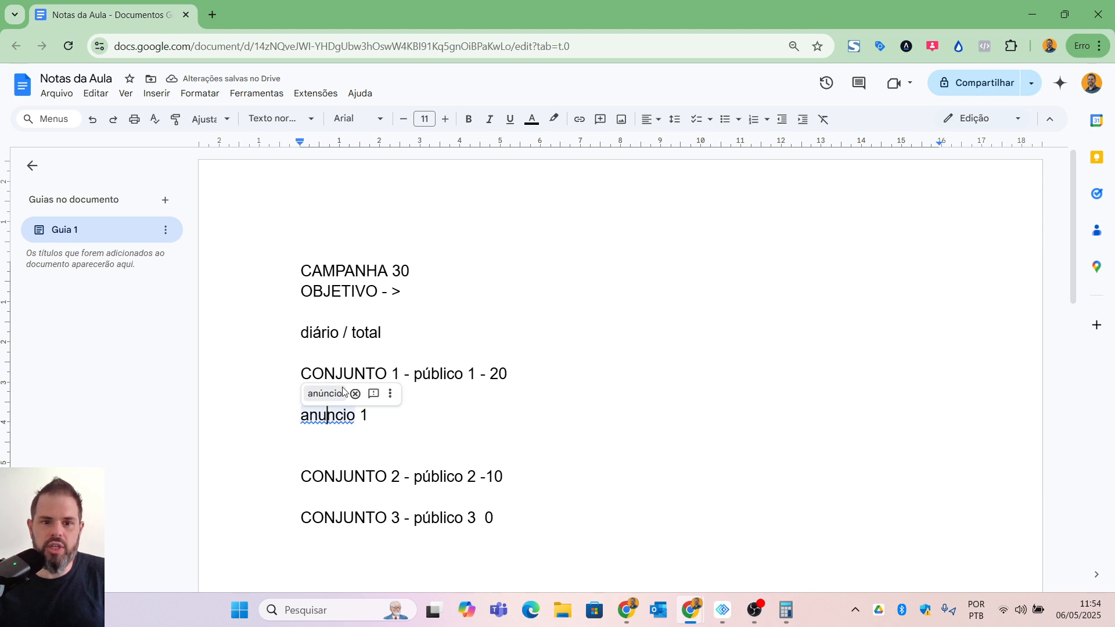
click(325, 394)
drag(308, 414, 407, 423)
click(389, 423)
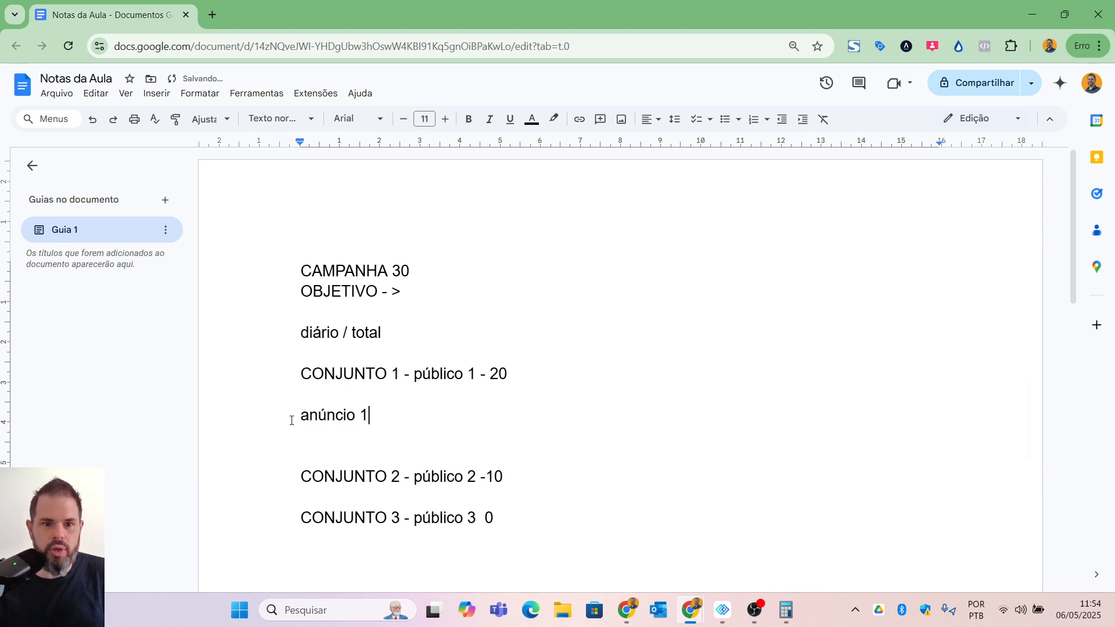
Step: Copy the "anúncio 1" line and paste it twice directly below the original
drag(292, 418, 383, 424)
key(ctrl+c)
click(383, 419)
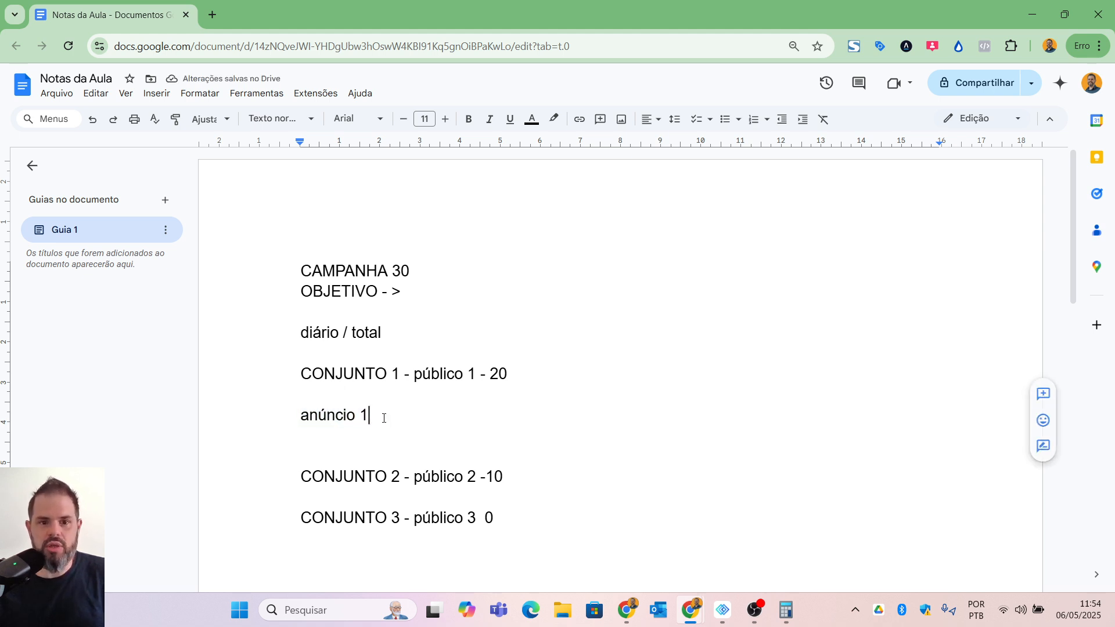
key(Return)
key(ctrl+v)
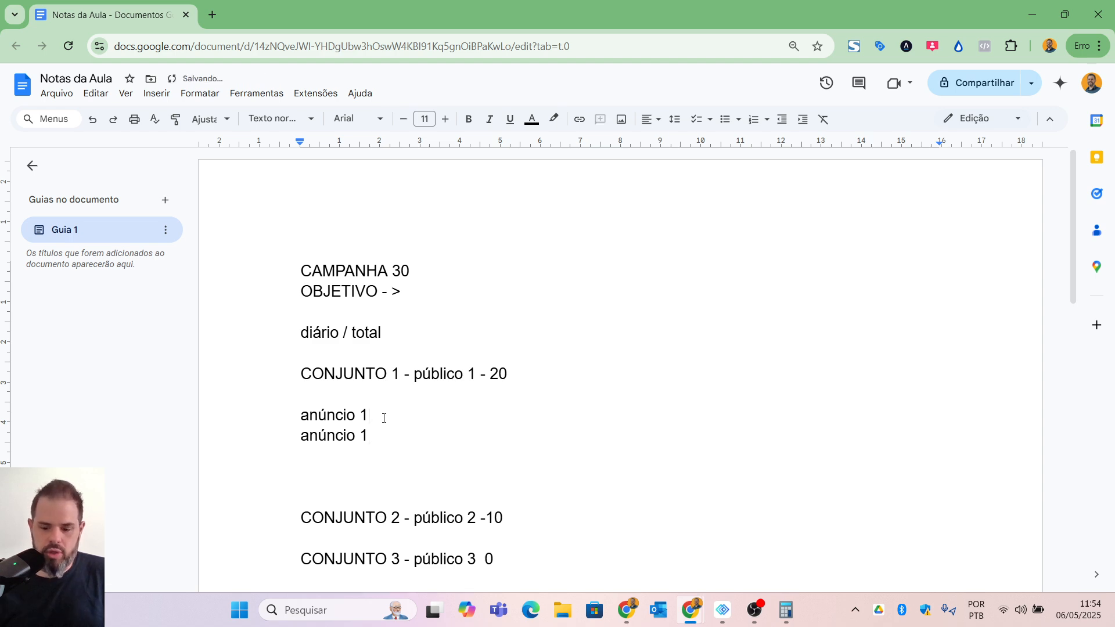
key(ctrl+v)
Step: Renumber the two copied lines under "CONJUNTO 1" as "anúncio 2" and "anúncio 3"
key(Up)
key(Right)
key(Right)
key(Right)
key(Right)
key(Right)
key(Right)
key(Right)
key(Right)
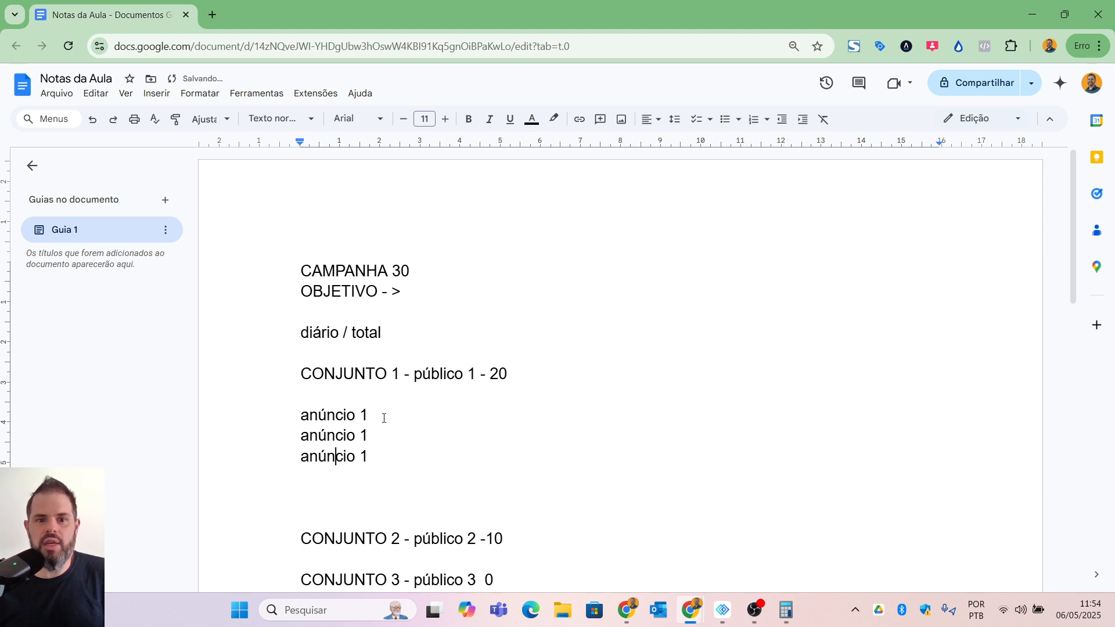
key(Delete)
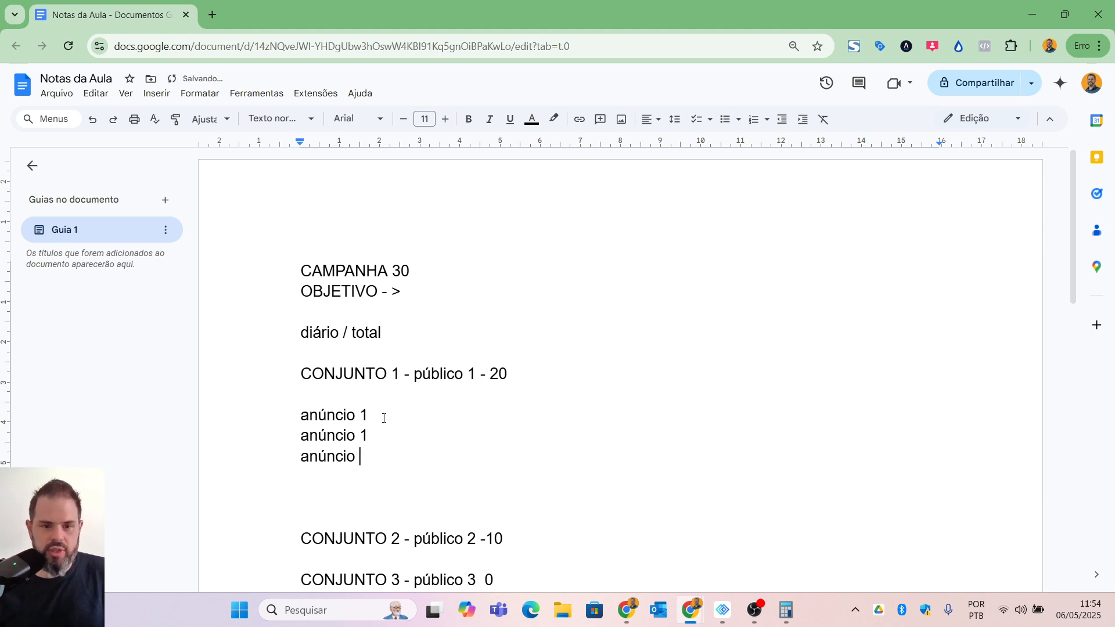
text(3)
key(Up)
key(BackSpace)
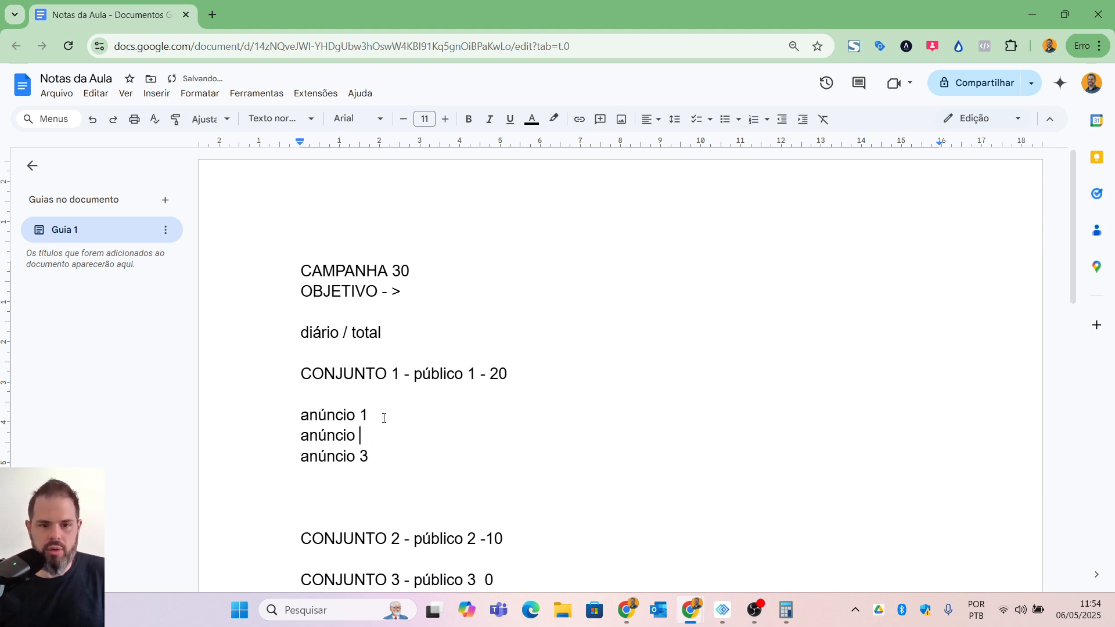
text(2)
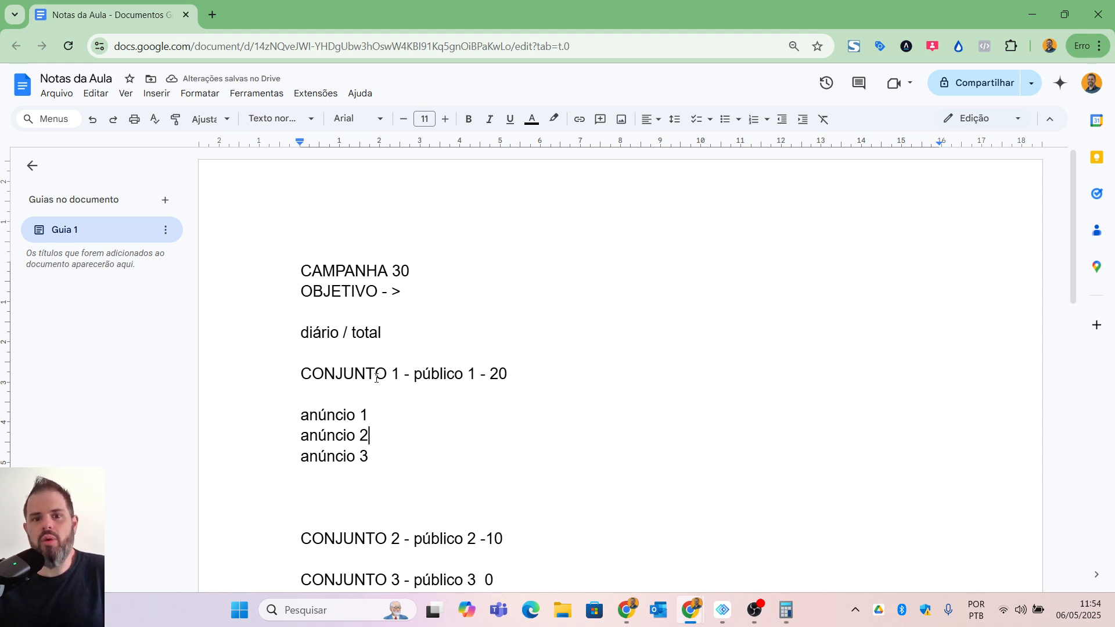
Step: Copy the three anúncio lines from "CONJUNTO 1" and paste them under "CONJUNTO 2" after a blank line
scroll(430, 424, down, 1)
click(301, 344)
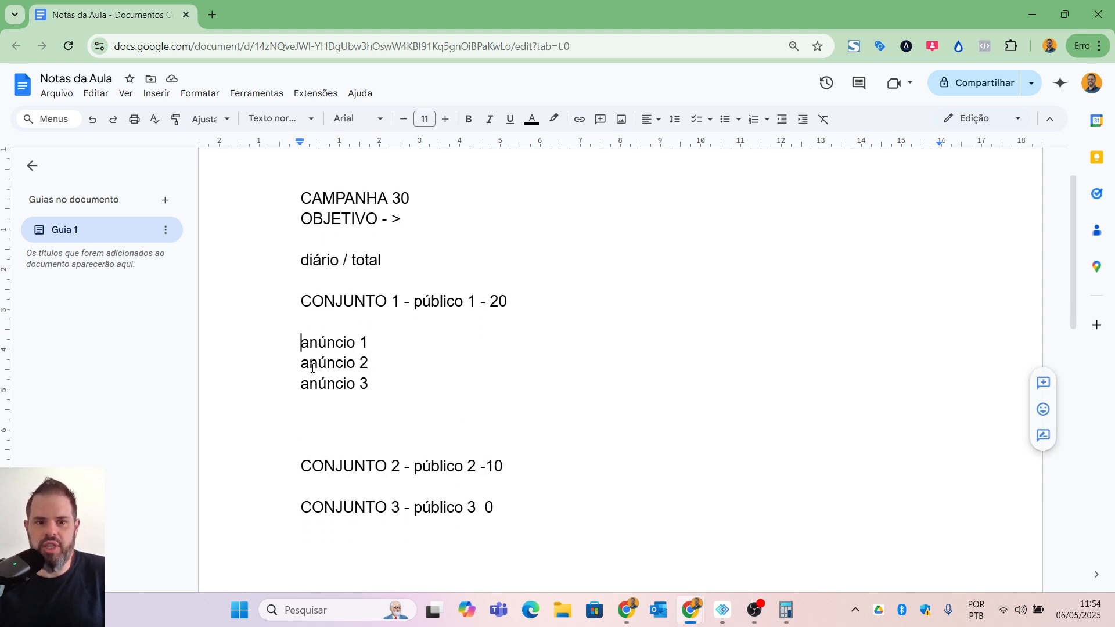
shift+click(399, 388)
key(ctrl+c)
click(562, 476)
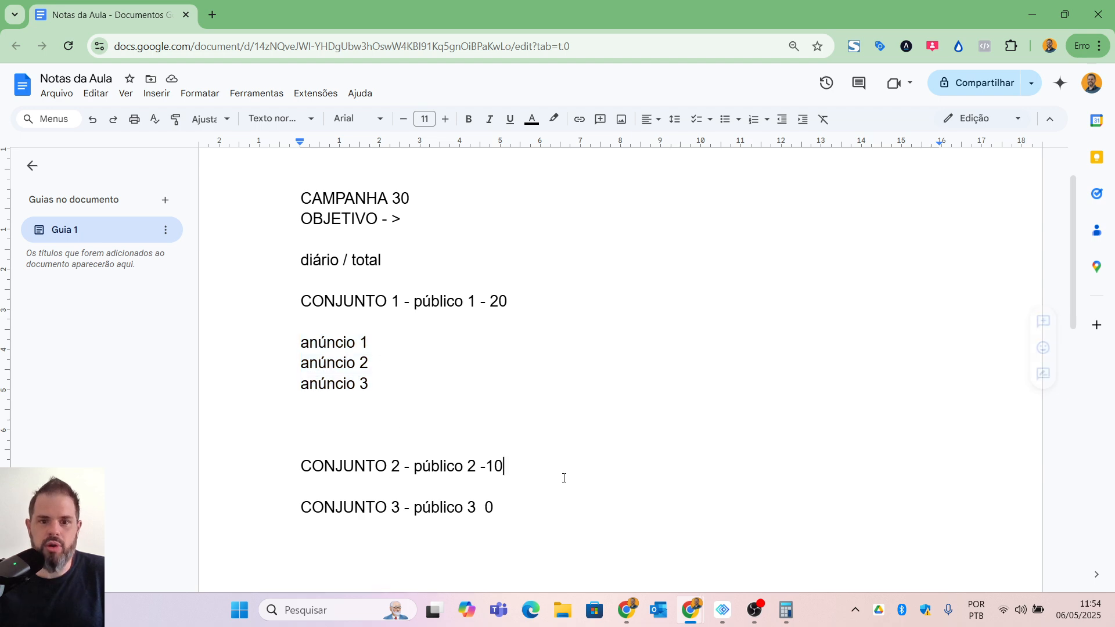
key(Return)
key(ctrl+v)
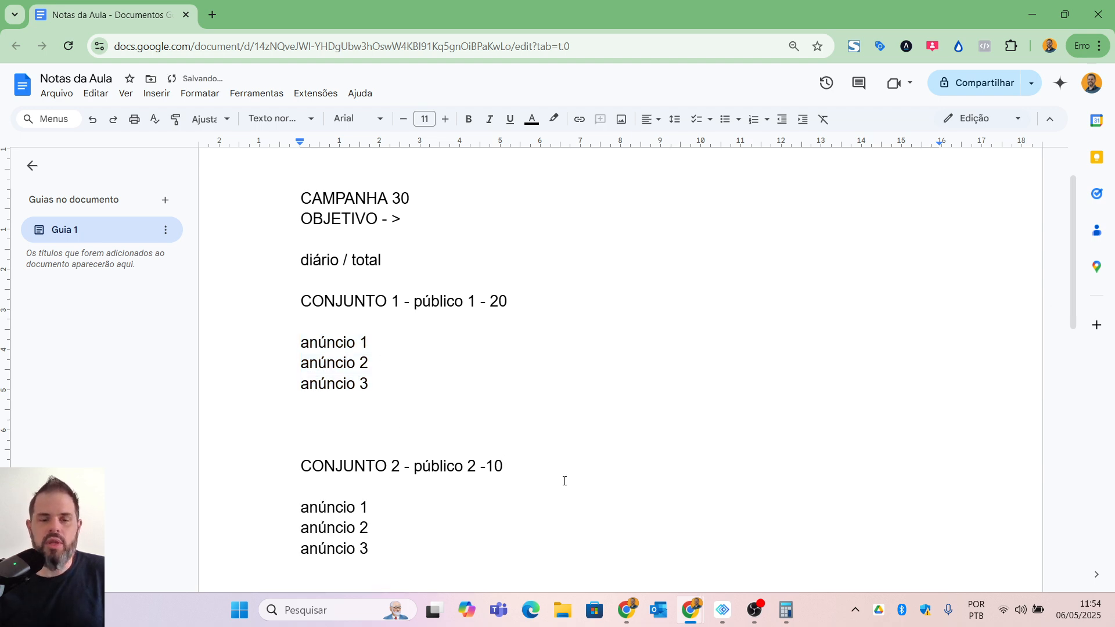
Step: Paste the same three anúncio lines under "CONJUNTO 3", leaving a blank line after its heading
scroll(563, 479, down, 3)
click(358, 448)
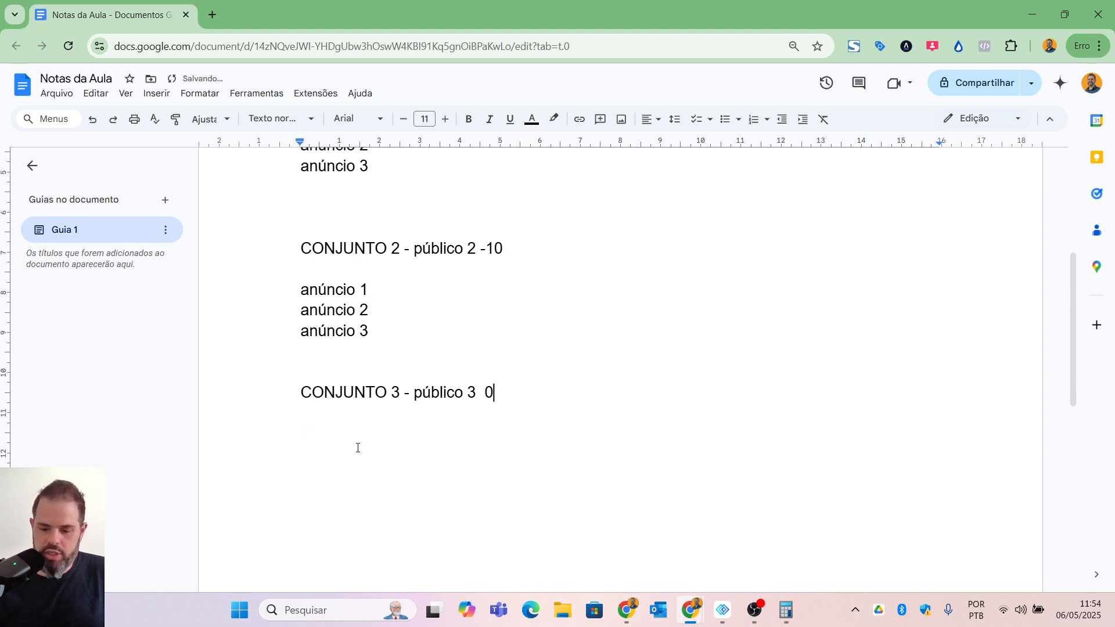
key(Return)
key(Return)
key(ctrl+v)
scroll(354, 419, up, 2)
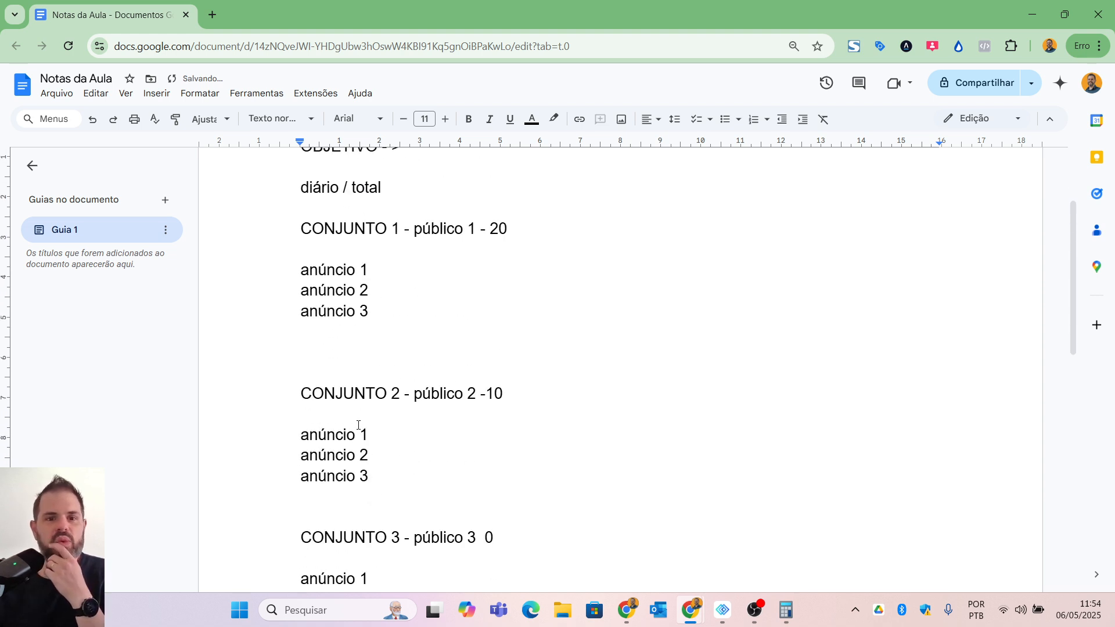
scroll(360, 503, down, 1)
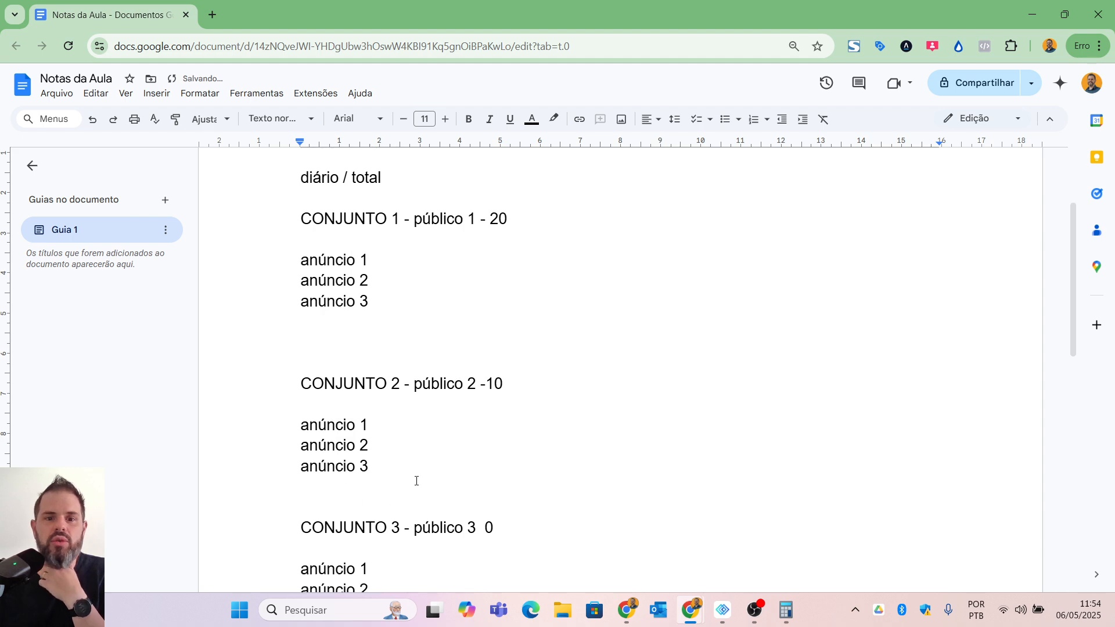
scroll(391, 505, up, 2)
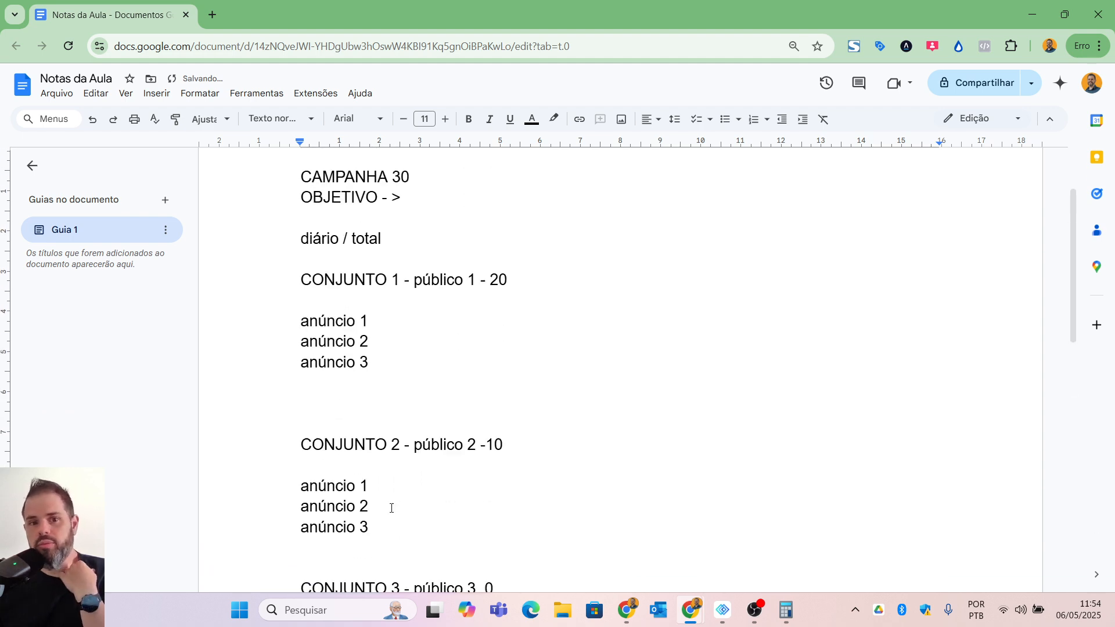
scroll(395, 504, up, 1)
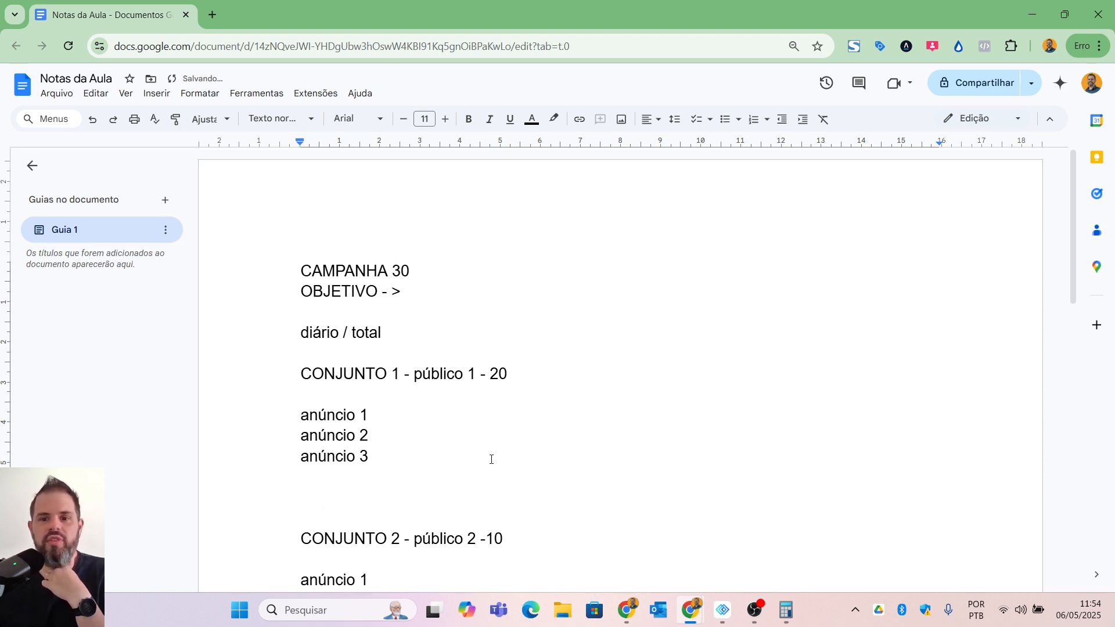
click(758, 610)
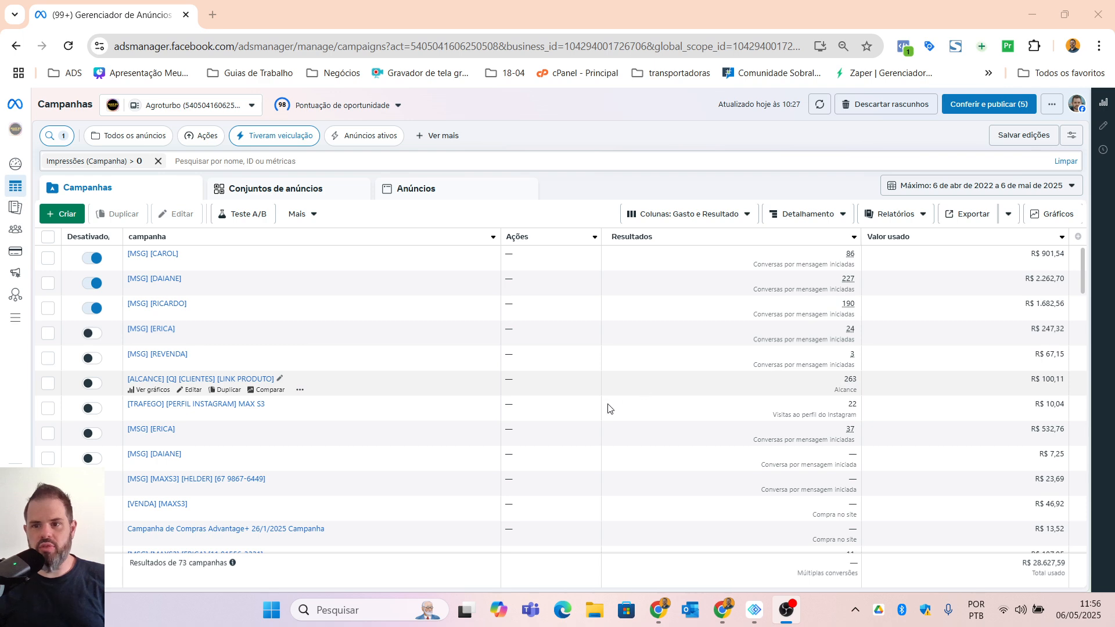
scroll(672, 455, down, 3)
scroll(673, 450, up, 3)
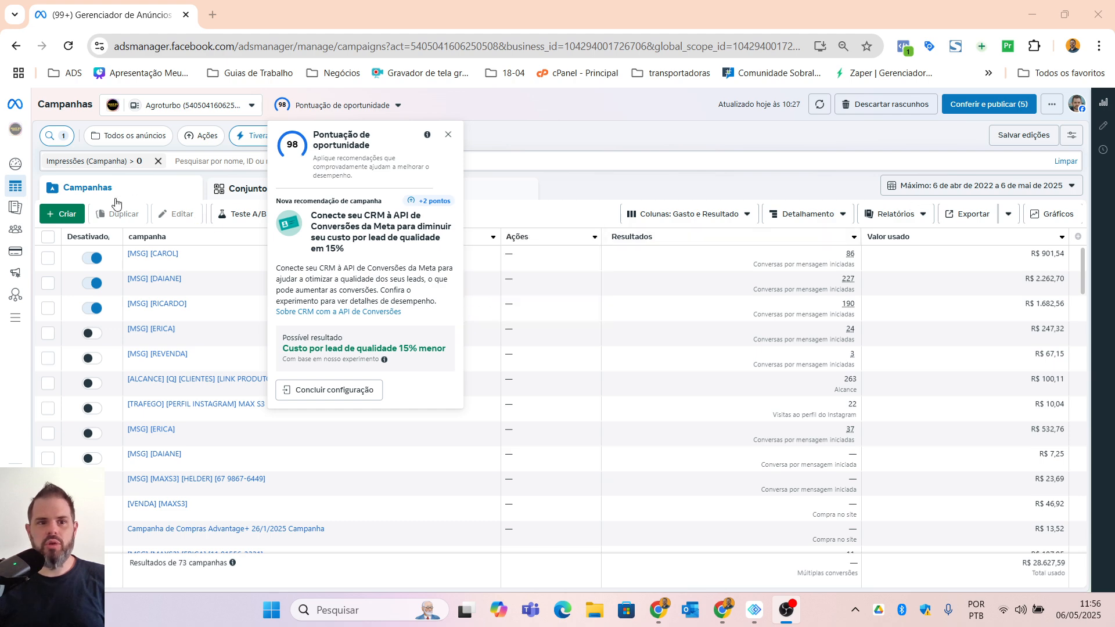
Step: Dismiss the opportunity score recommendation and start creating a new campaign
click(449, 136)
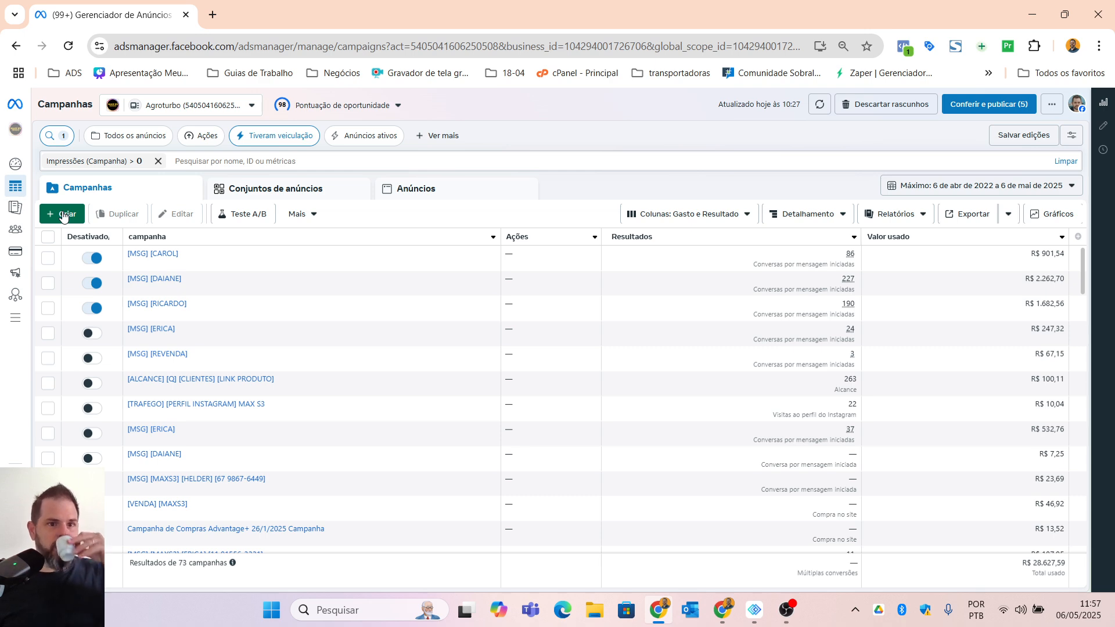
mouse_move(95, 227)
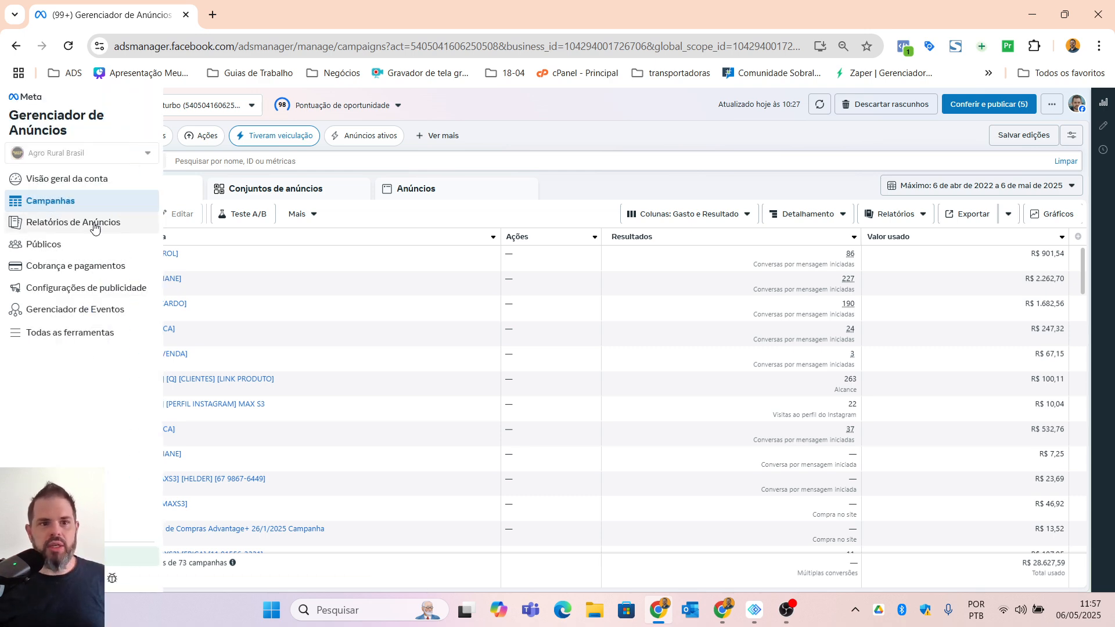
click(68, 214)
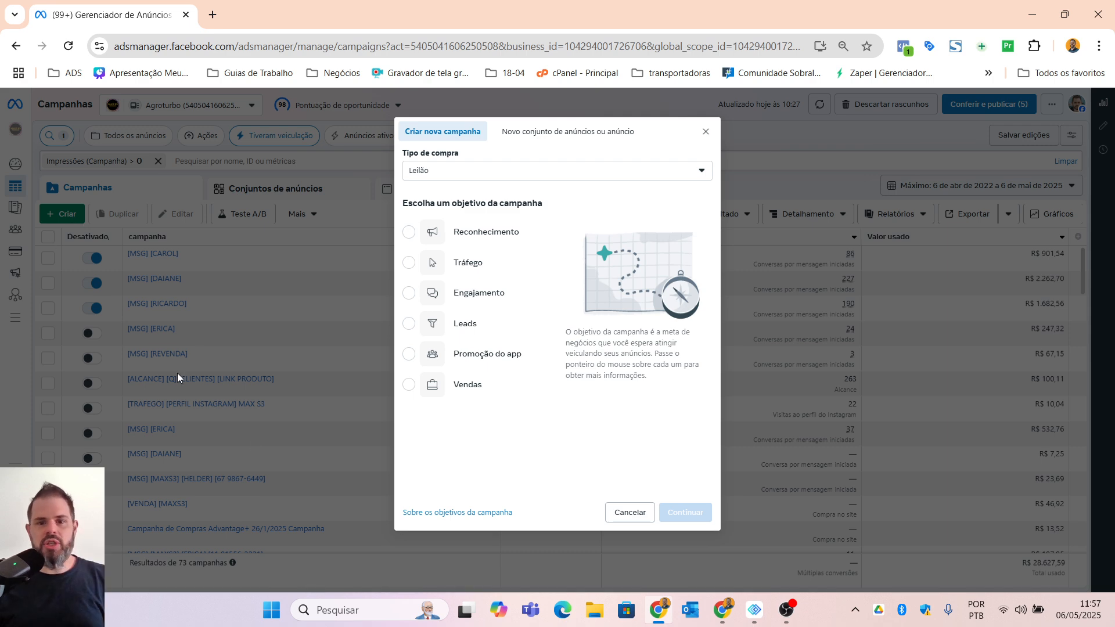
Step: Review the campaign objectives Tráfego, Engajamento, Leads, Promoção do app and Vendas, including what each one is good for
mouse_move(489, 327)
mouse_move(463, 239)
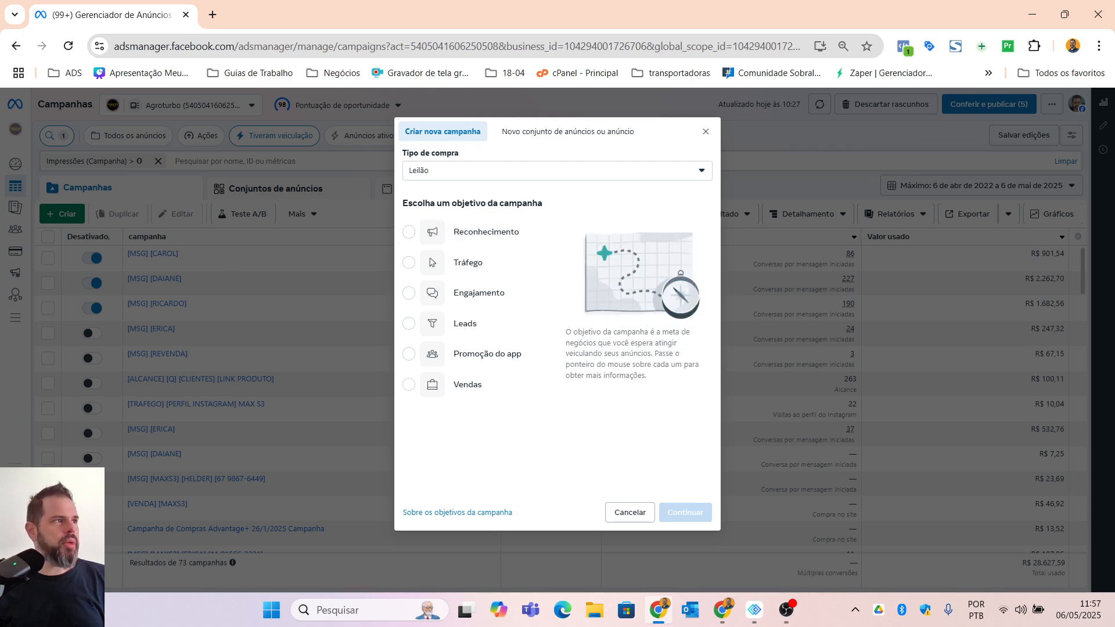
key(alt+Tab)
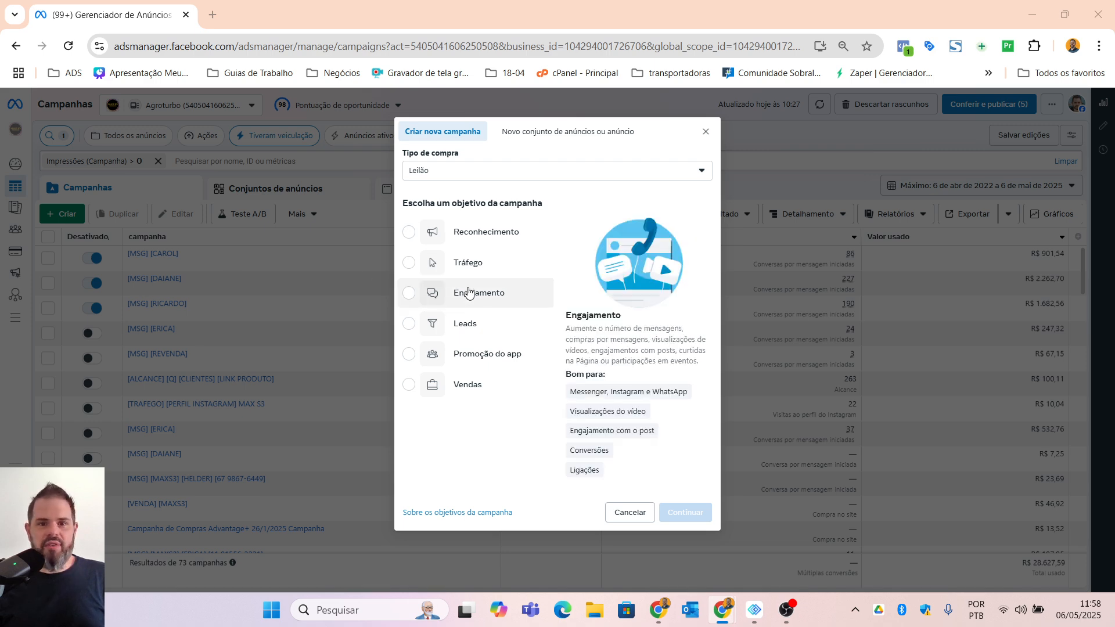
click(477, 268)
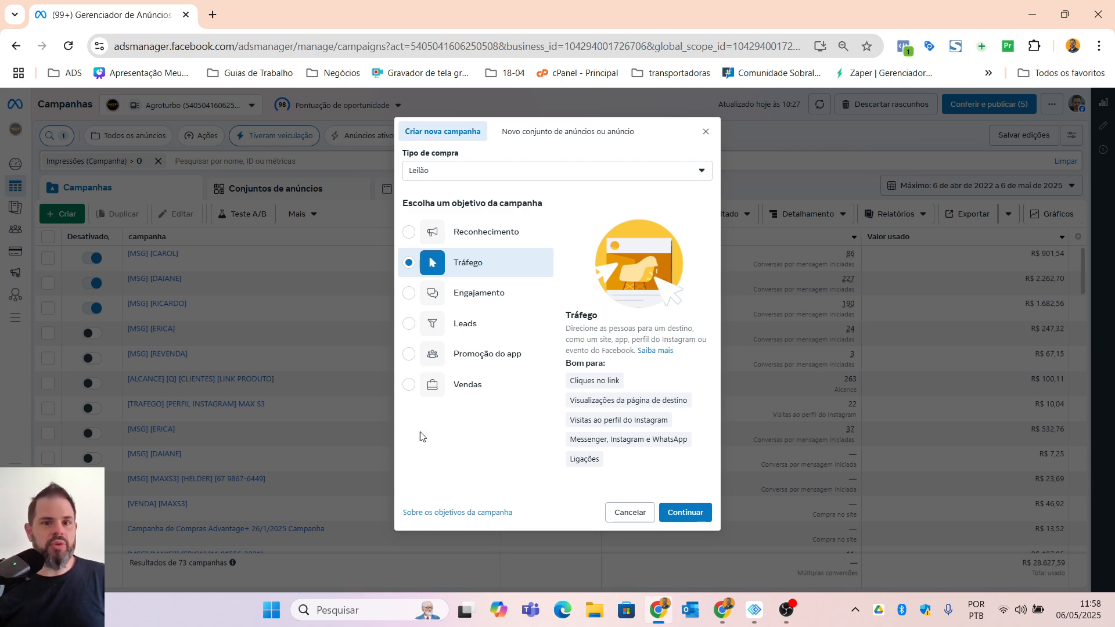
click(488, 297)
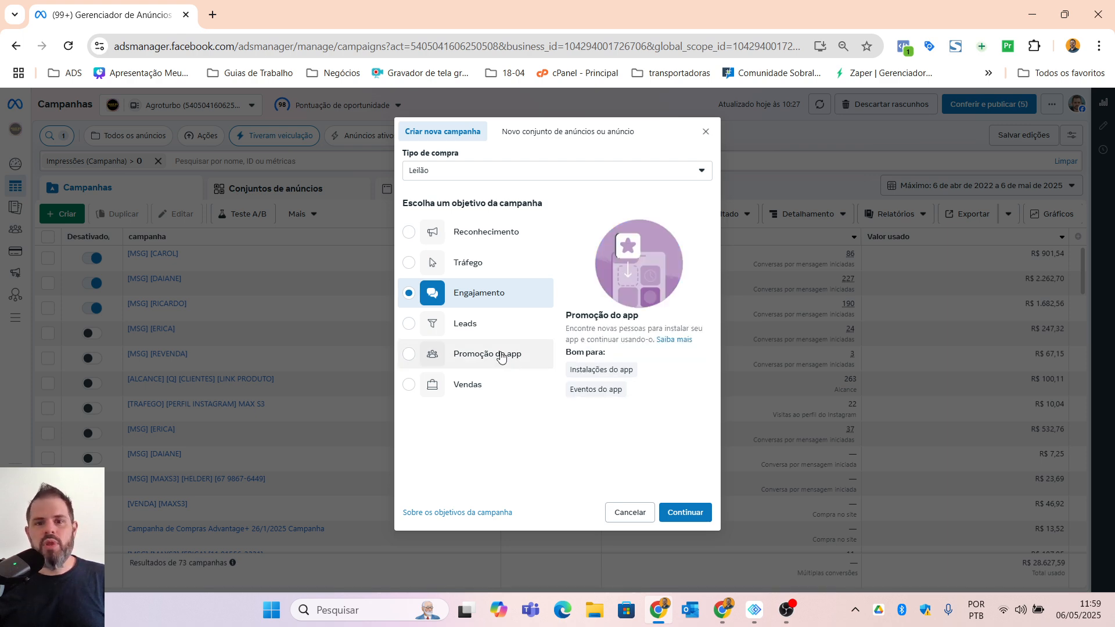
click(481, 323)
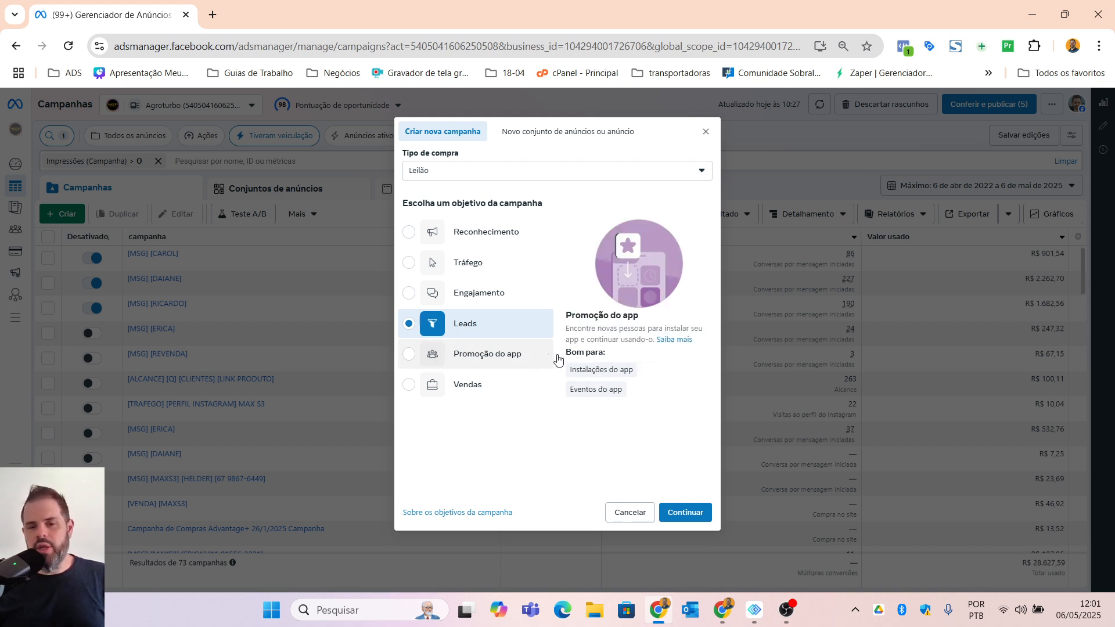
click(508, 355)
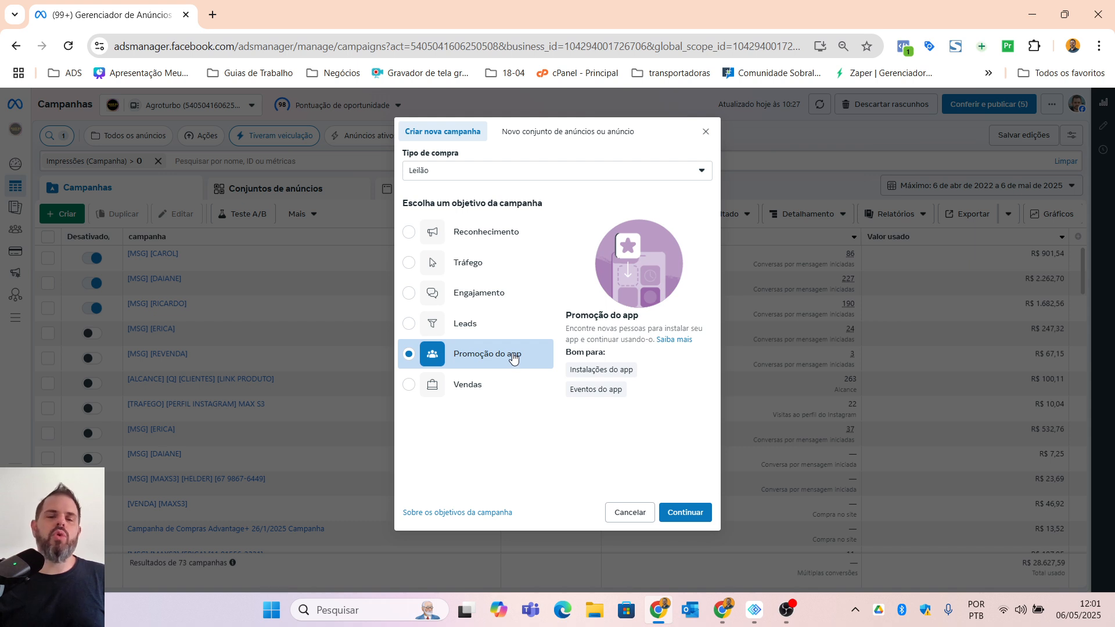
click(461, 389)
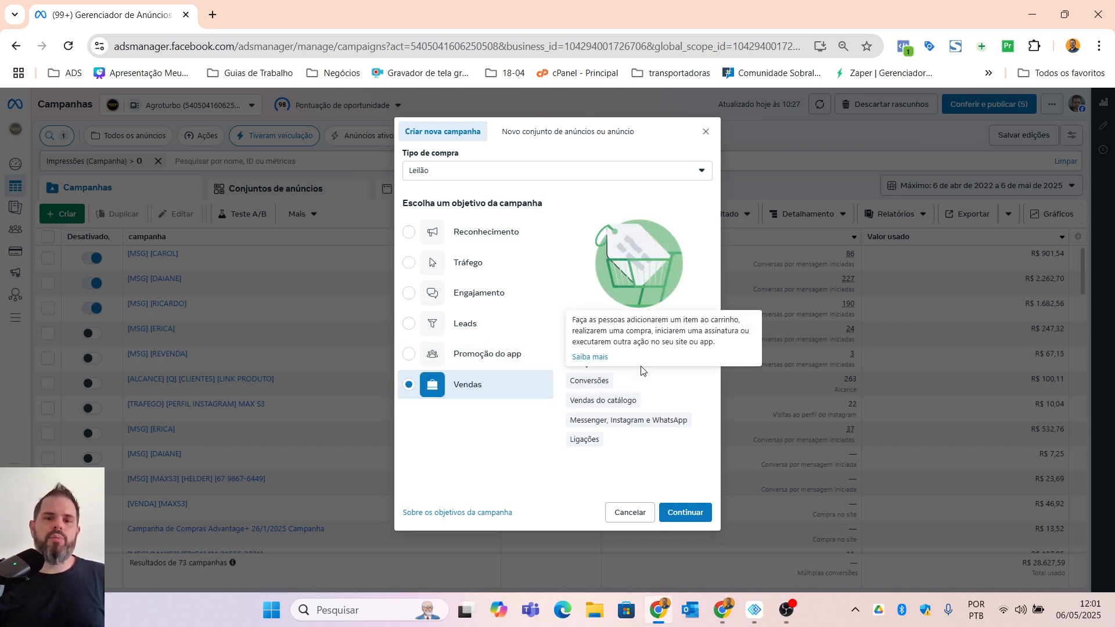
mouse_move(653, 317)
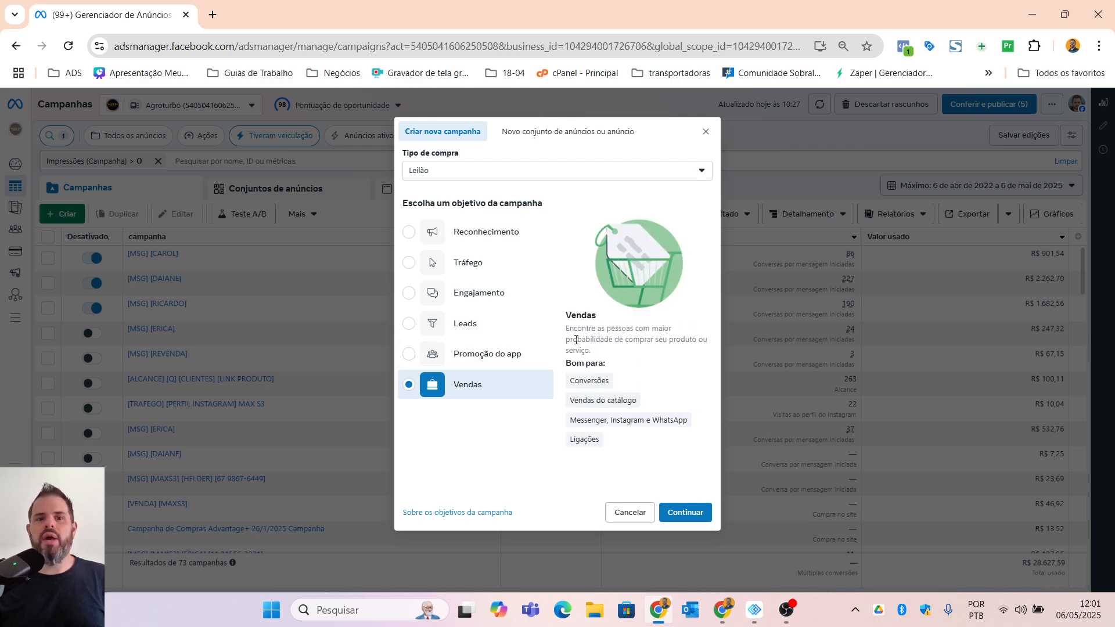
mouse_move(608, 379)
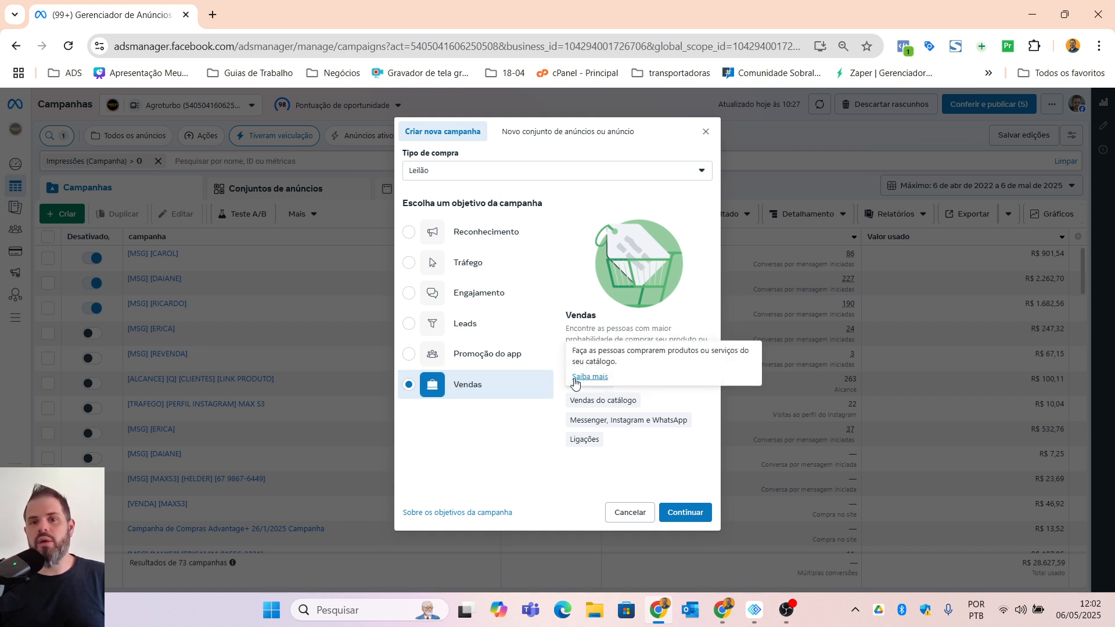
mouse_move(644, 407)
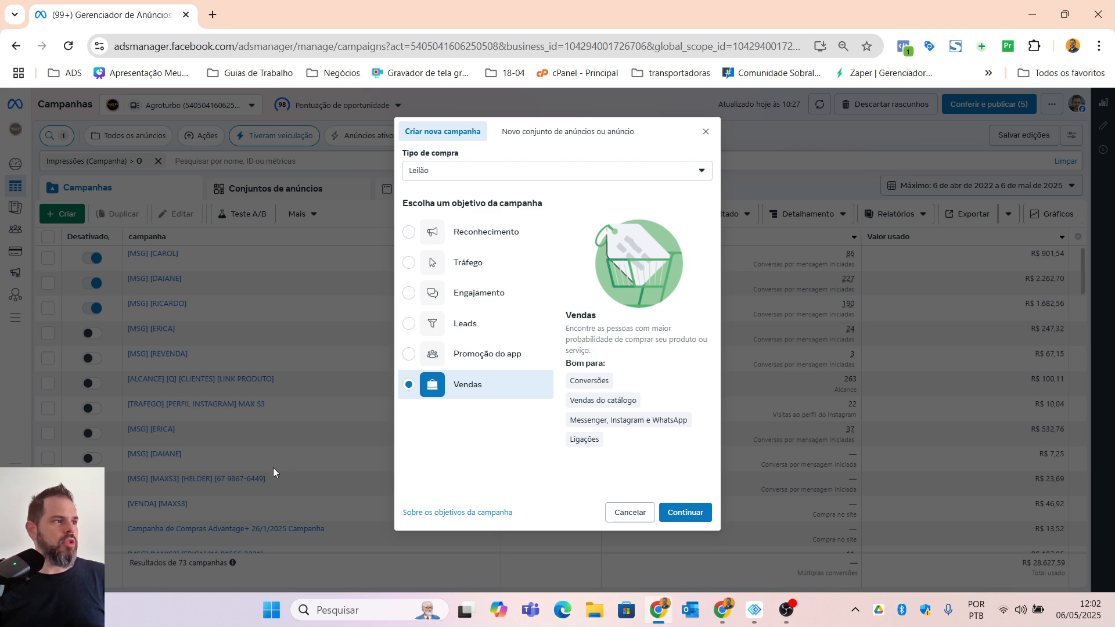
Step: Choose Engajamento as the campaign objective and continue with the manual setup "Campanha de engajamento manual"
click(465, 295)
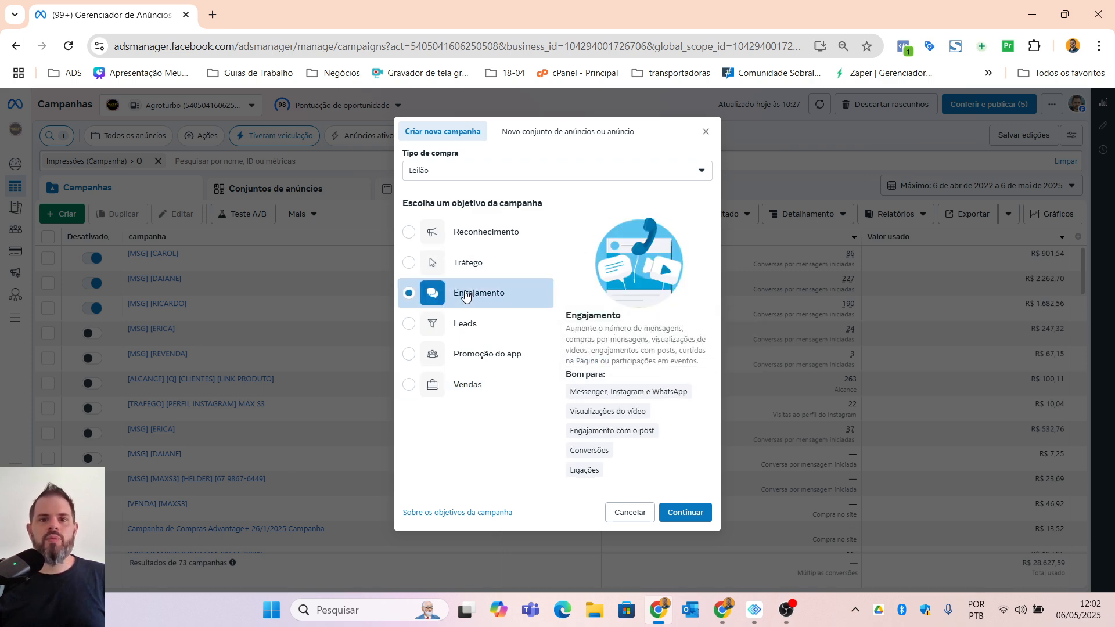
click(690, 511)
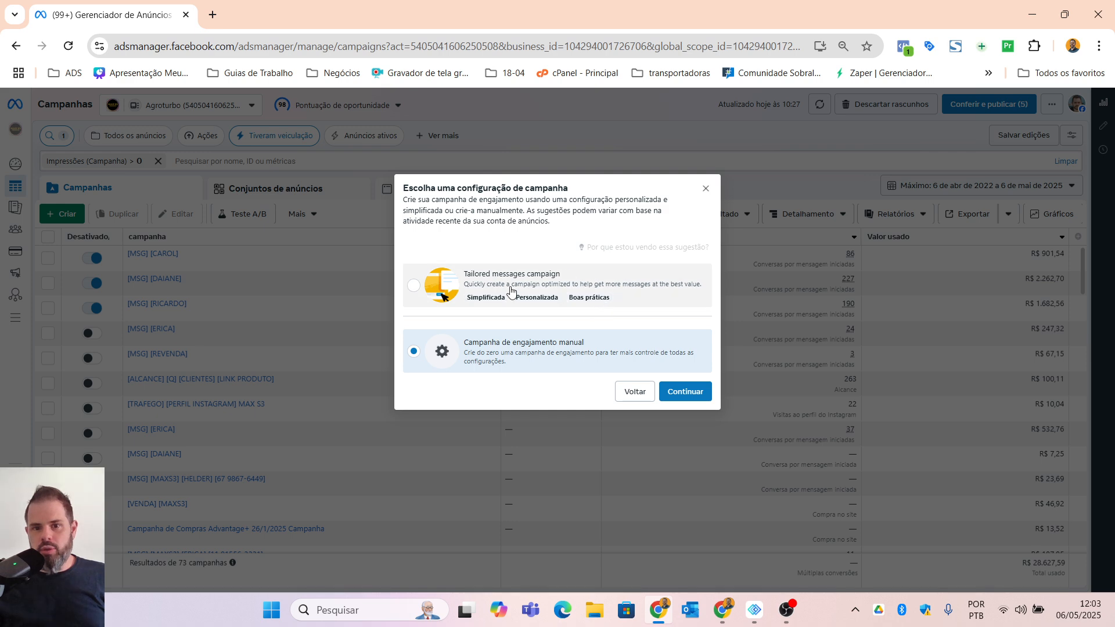
mouse_move(603, 304)
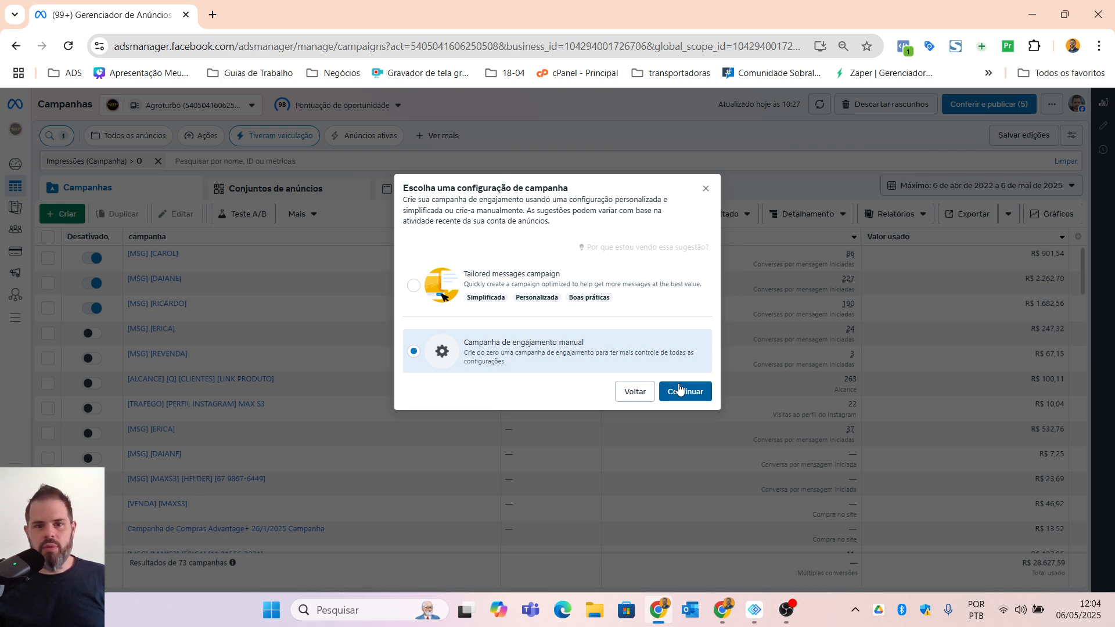
click(684, 392)
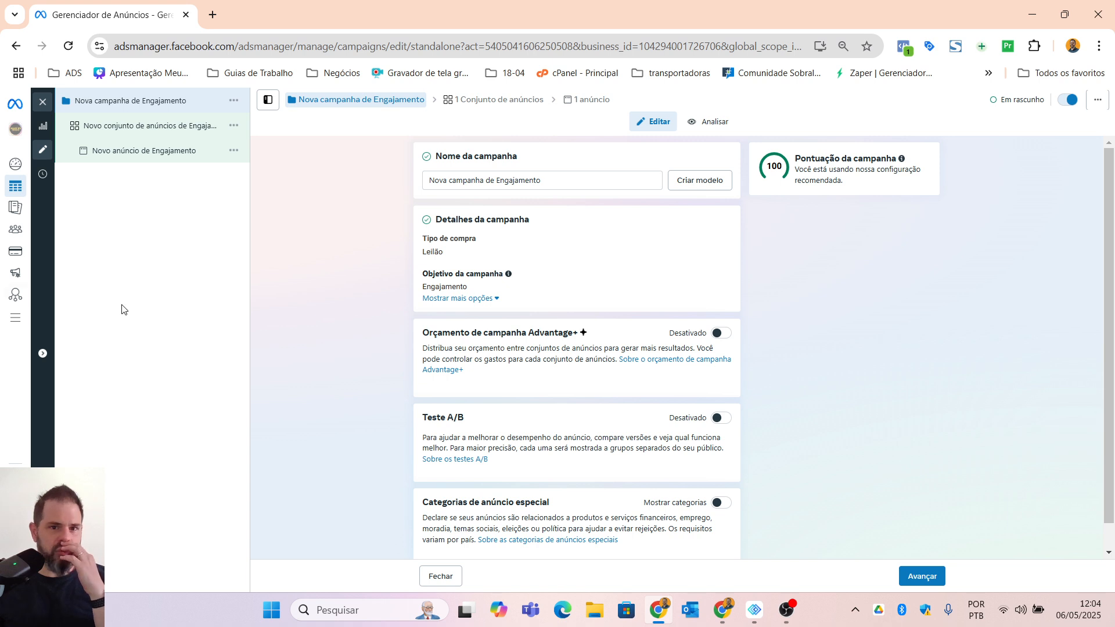
Step: Return to the campaign list and examine how the existing campaigns' bracketed name tags relate to their result types
triple_click(529, 182)
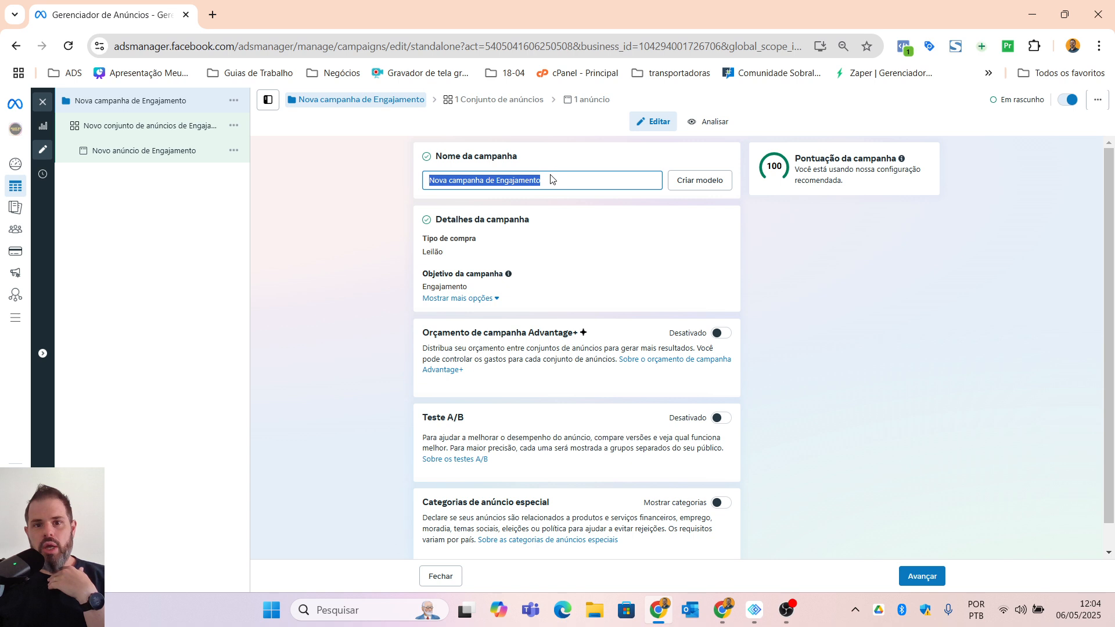
drag(558, 180, 197, 179)
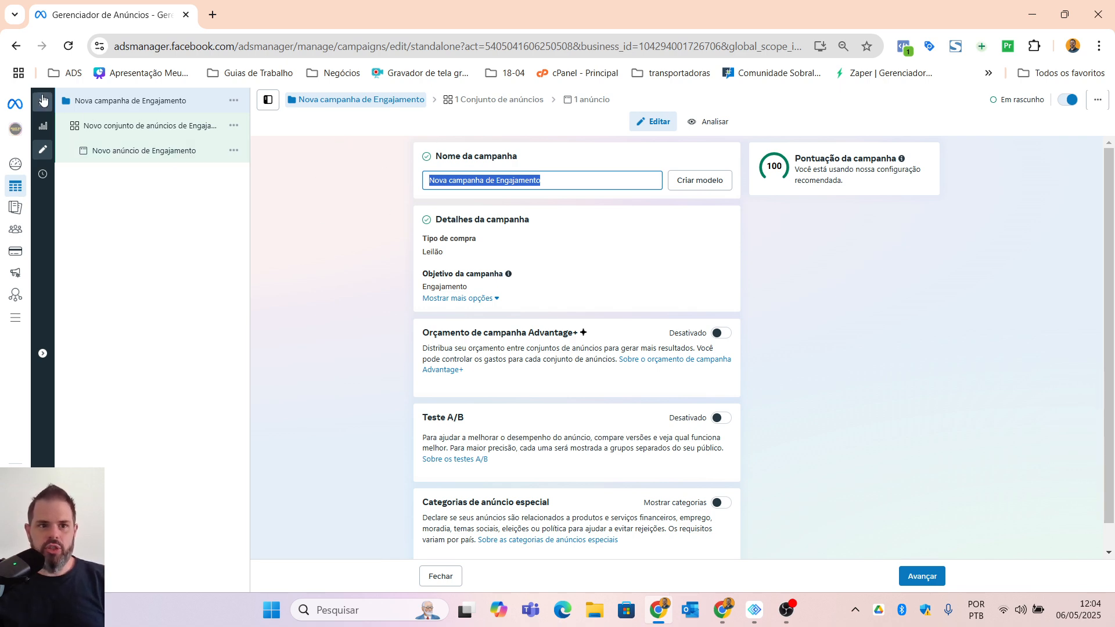
click(43, 99)
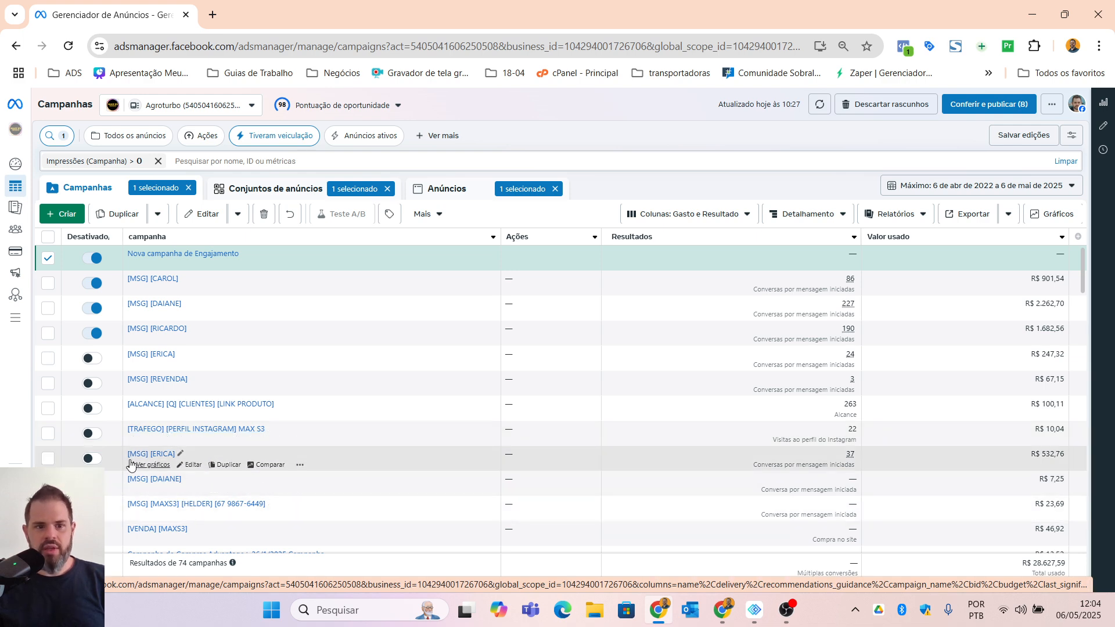
scroll(145, 499, down, 1)
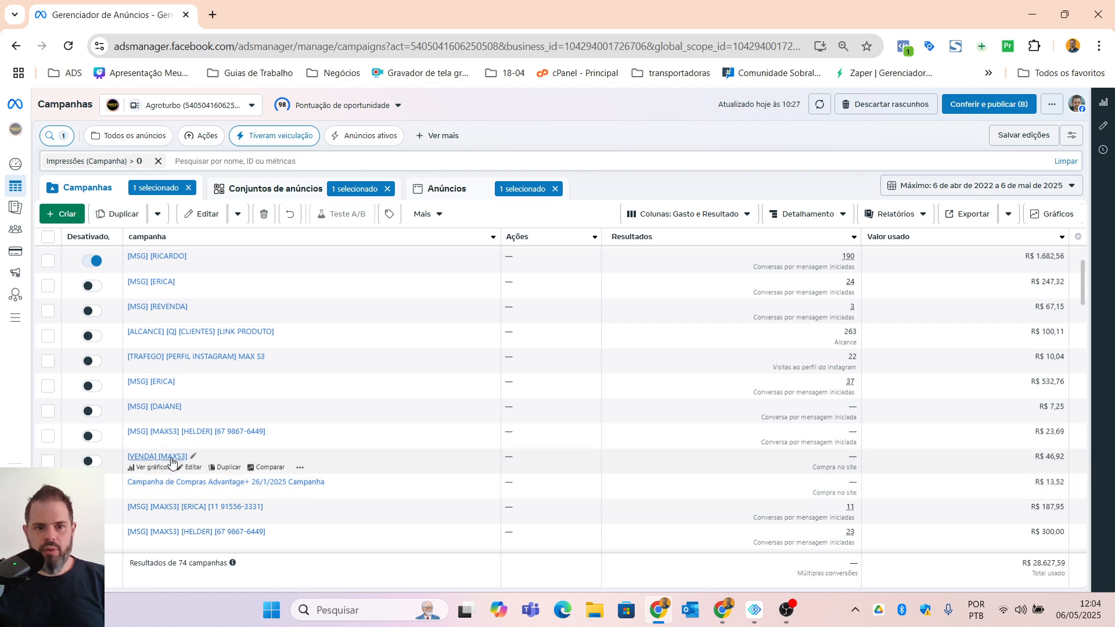
mouse_move(850, 469)
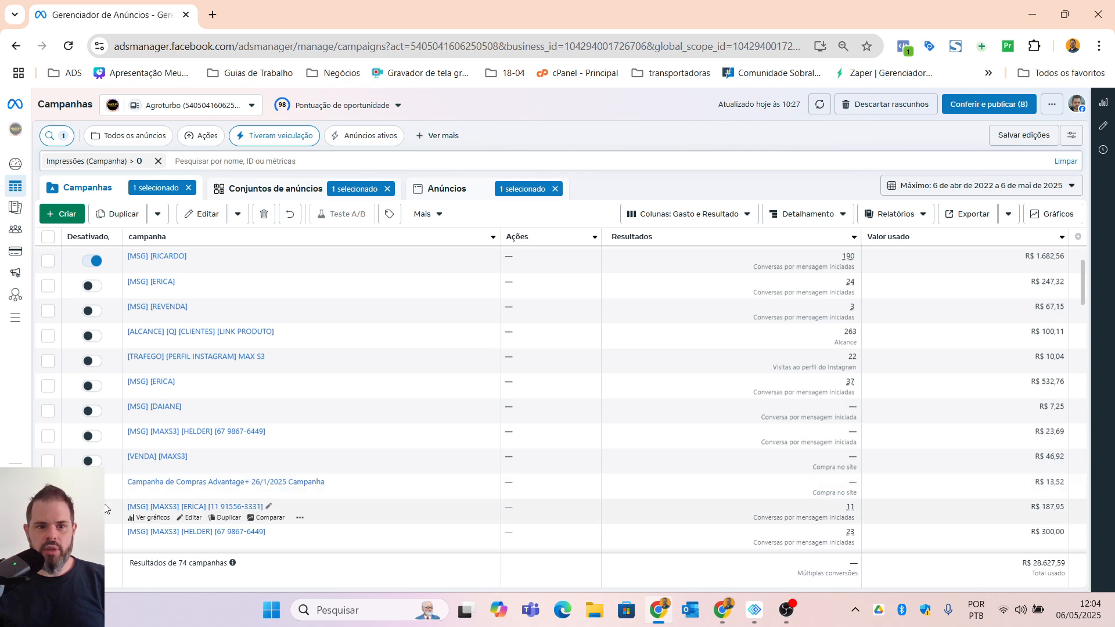
mouse_move(764, 521)
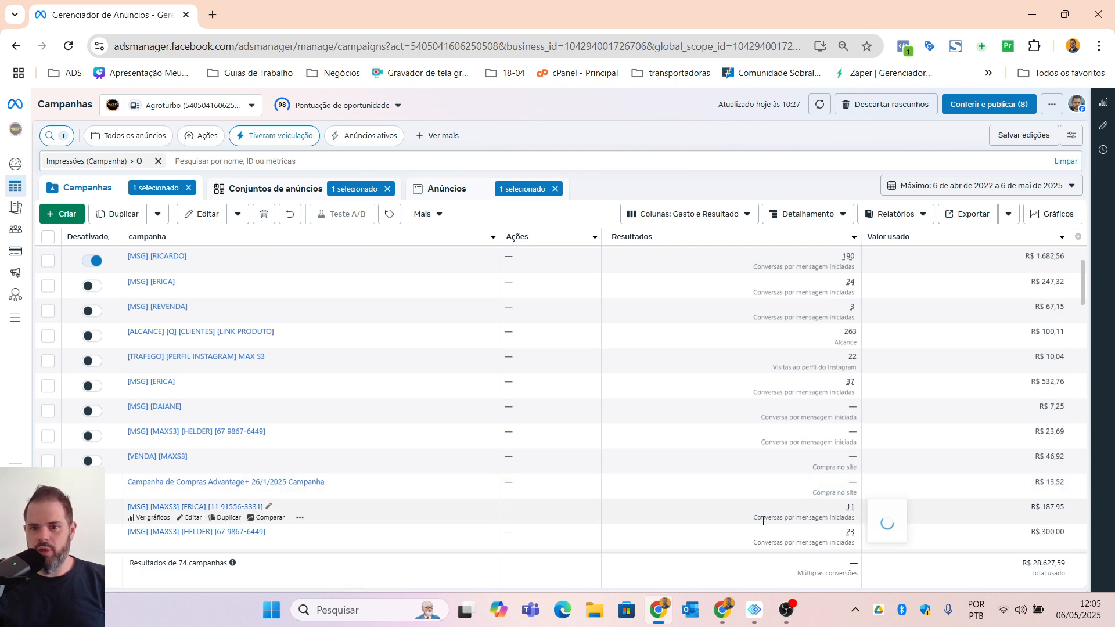
click(830, 522)
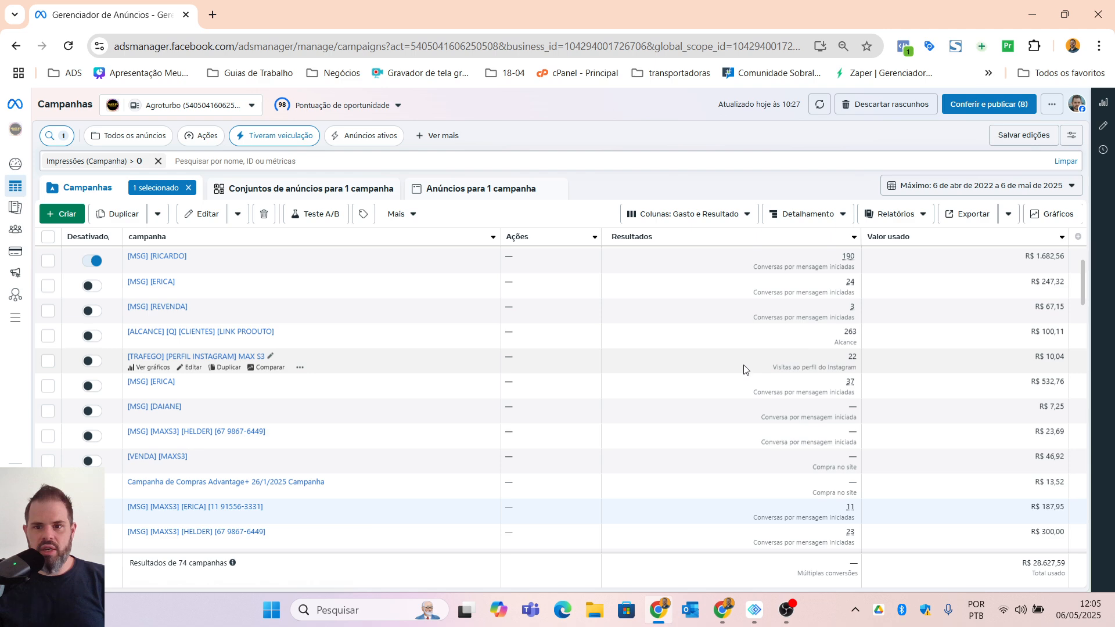
drag(772, 367, 858, 366)
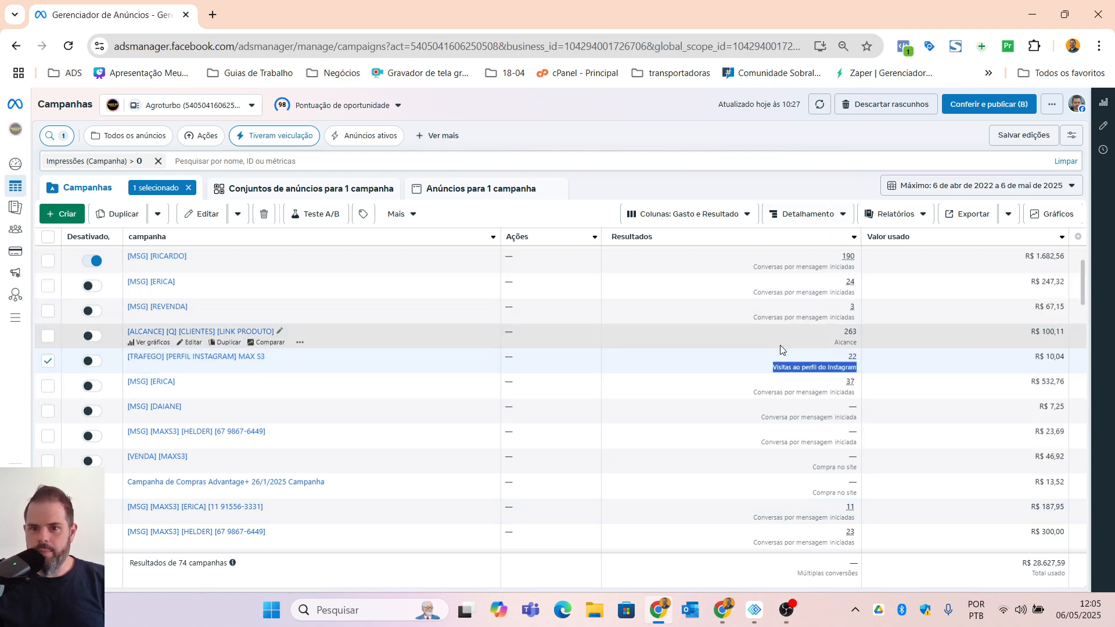
scroll(779, 345, up, 2)
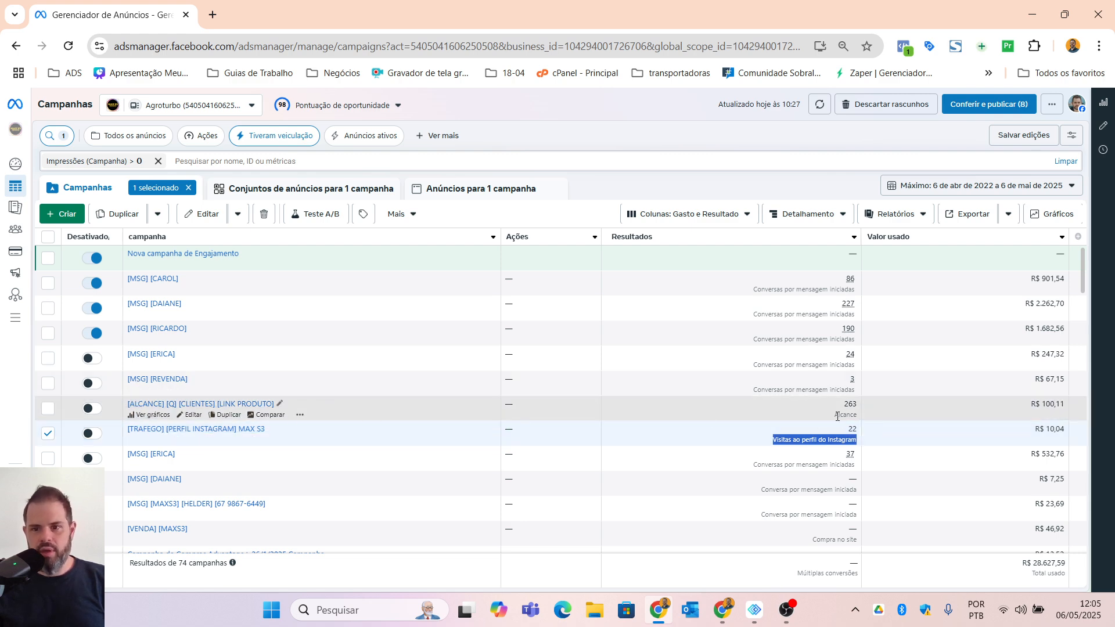
drag(835, 414, 857, 416)
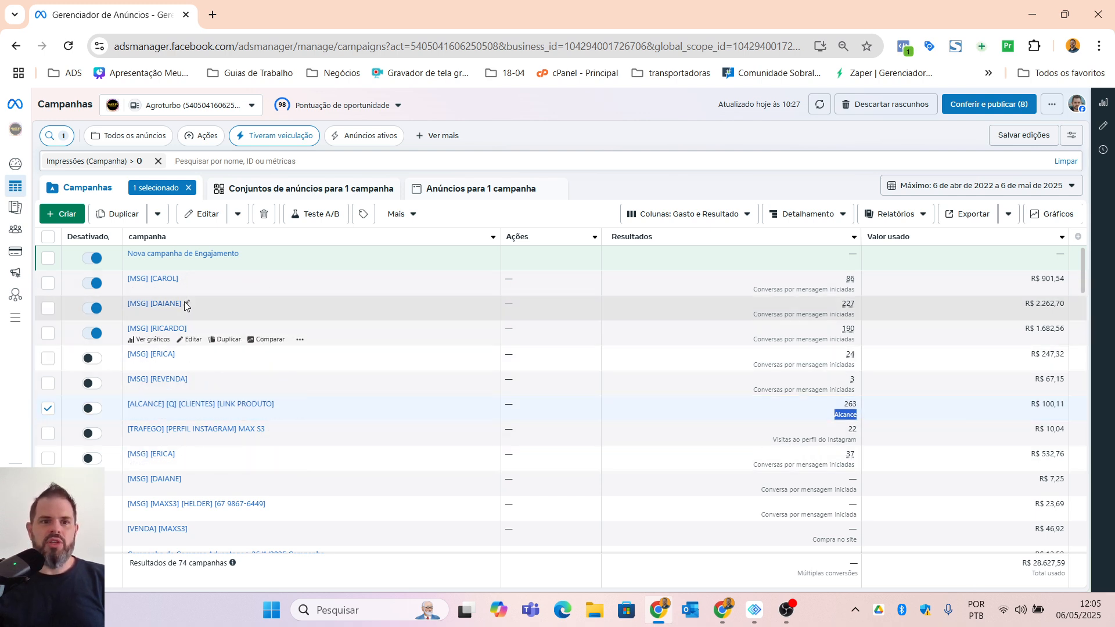
click(48, 408)
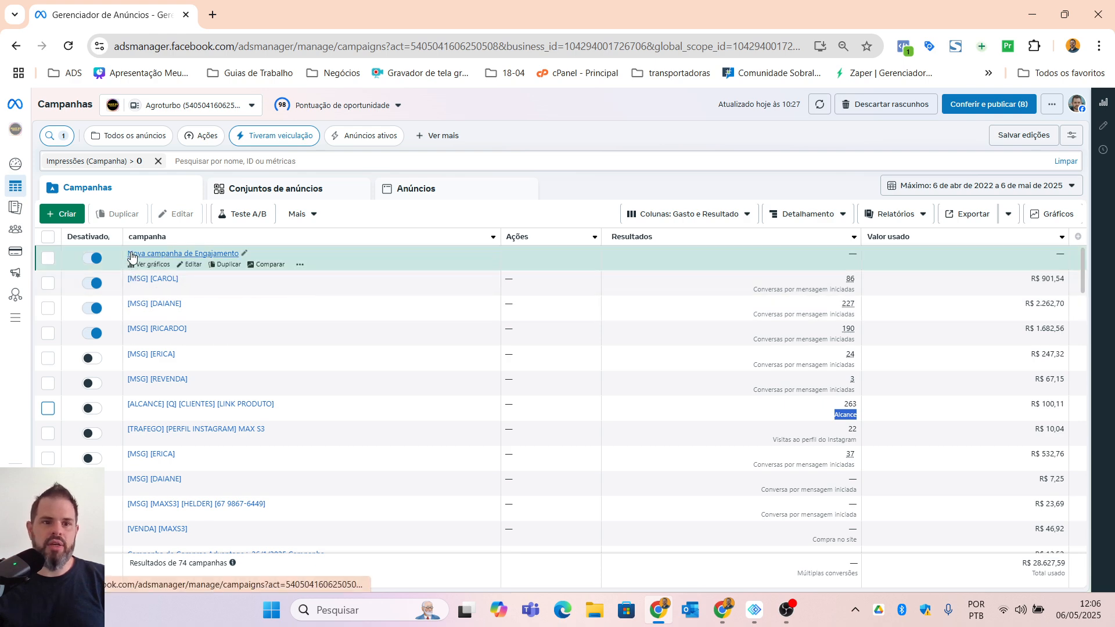
Step: Reopen the draft engagement campaign and rename it with the bracketed tags [MSG], the salesperson's first name and [PRODUTO 1]
click(193, 265)
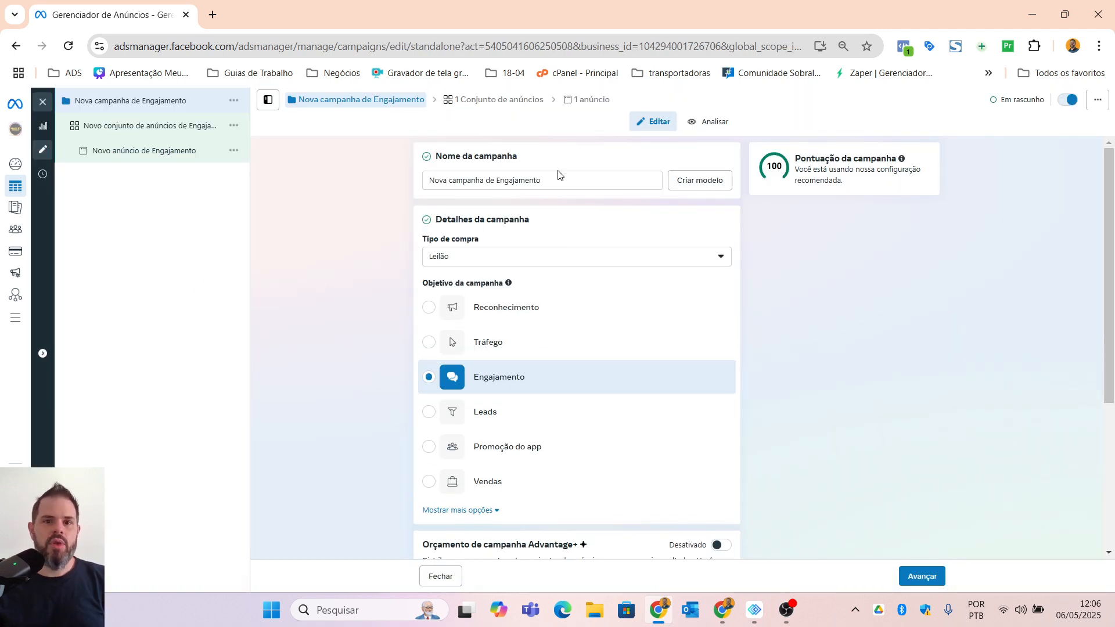
drag(569, 183, 187, 176)
key(BackSpace)
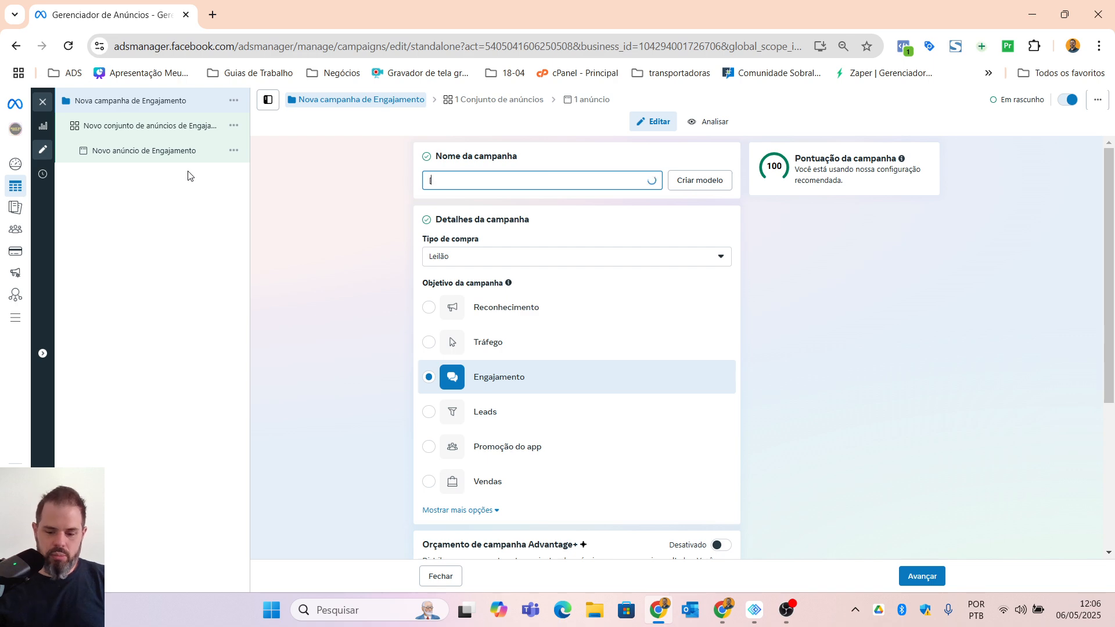
text([MSG])
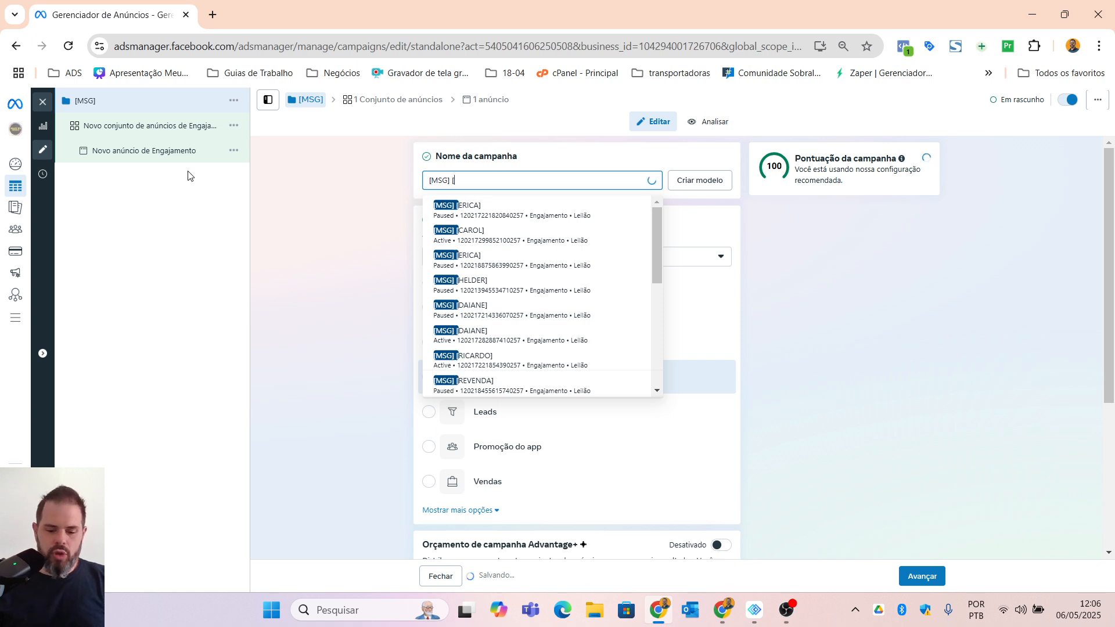
text( [HELDER])
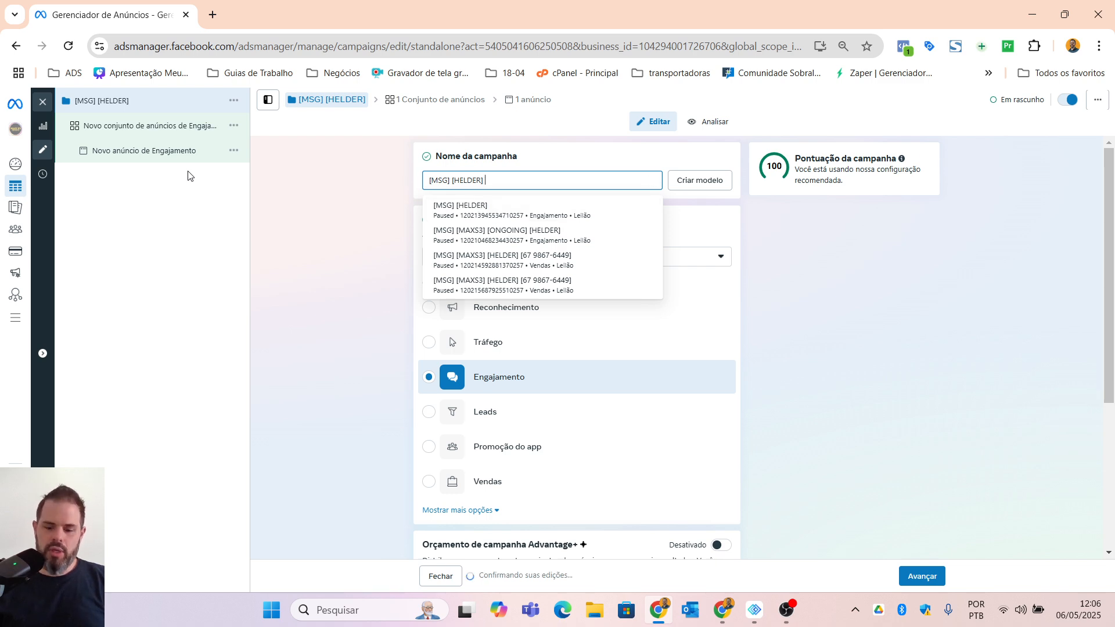
text( [PRODUTO 1)
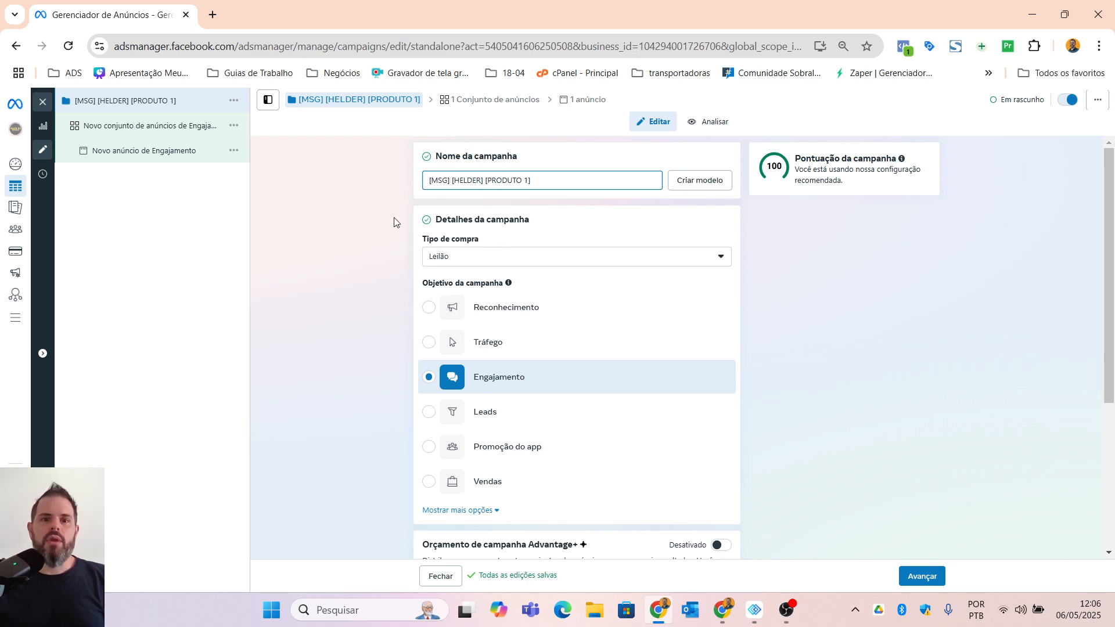
Step: Review the campaign's objective, Advantage+ budget, A/B test and special ad category settings
scroll(349, 326, down, 1)
scroll(498, 229, down, 1)
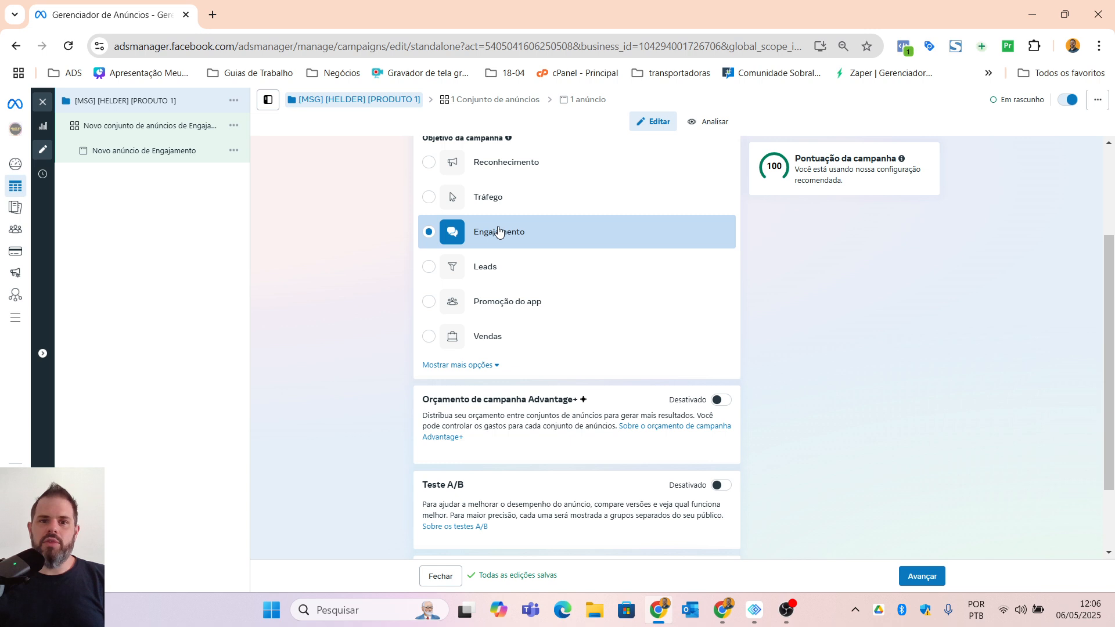
scroll(506, 291, down, 2)
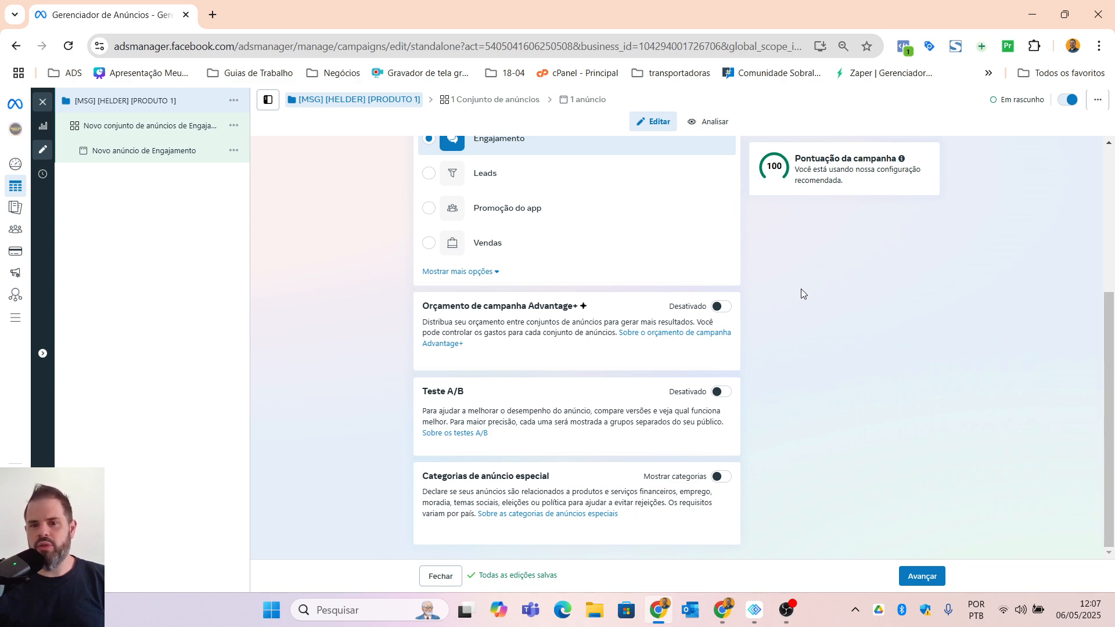
Step: Turn on the Advantage+ campaign budget and set the daily budget to R$ 30,00
click(713, 309)
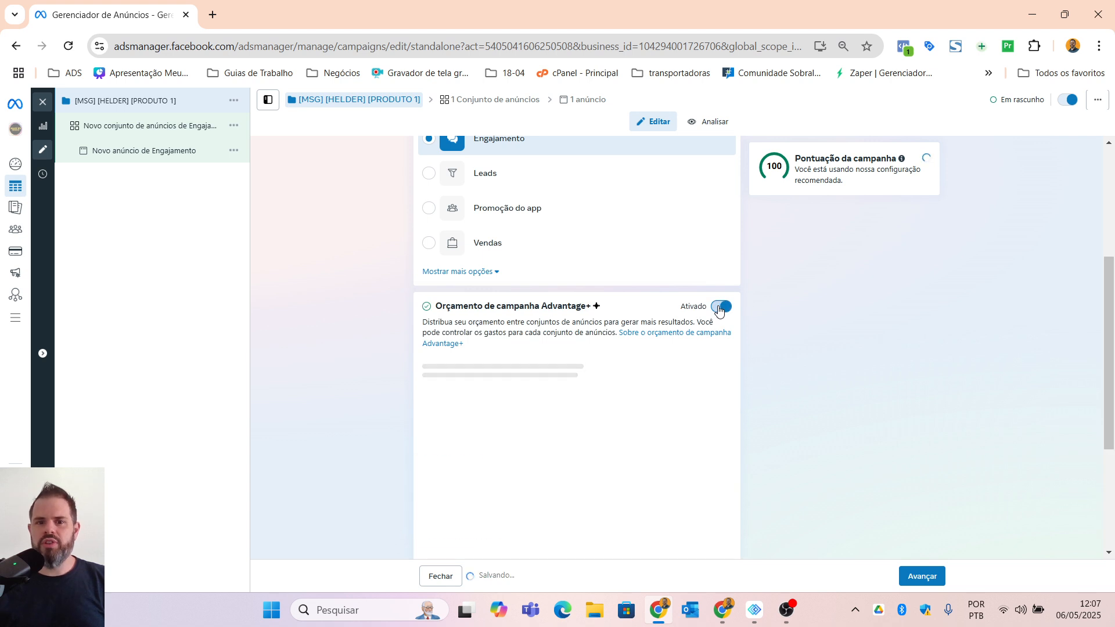
scroll(585, 329, down, 1)
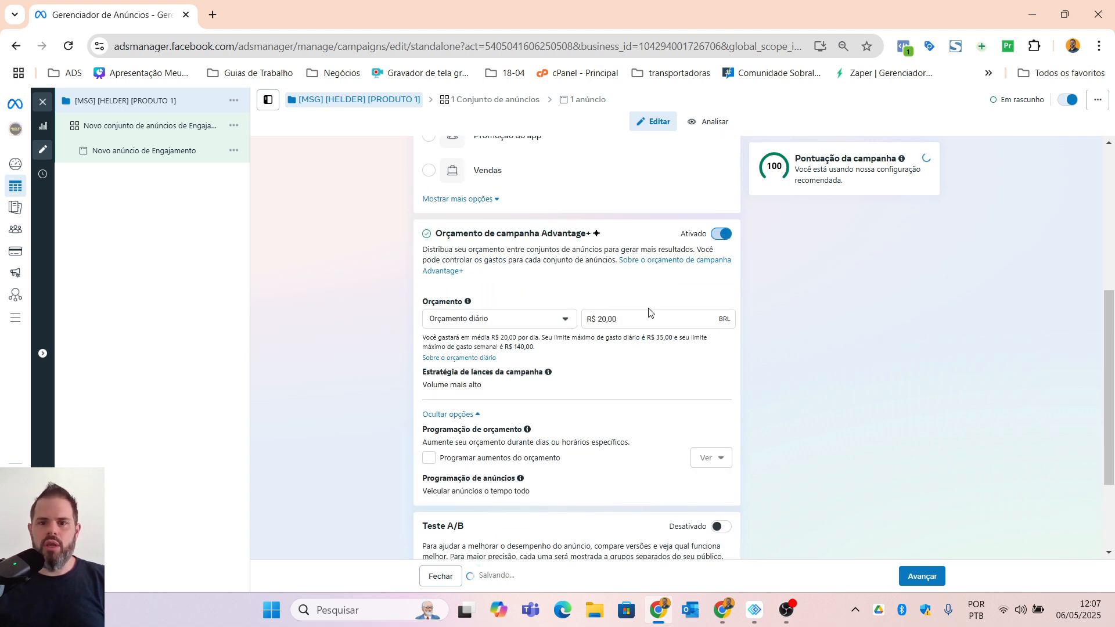
click(602, 320)
triple_click(602, 319)
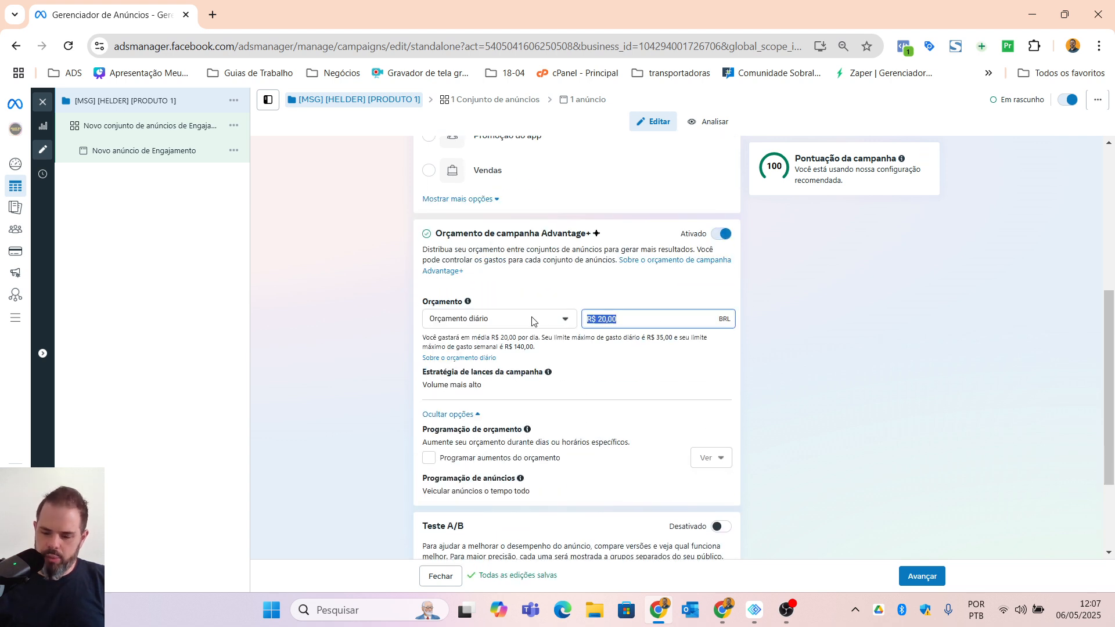
text(30,00)
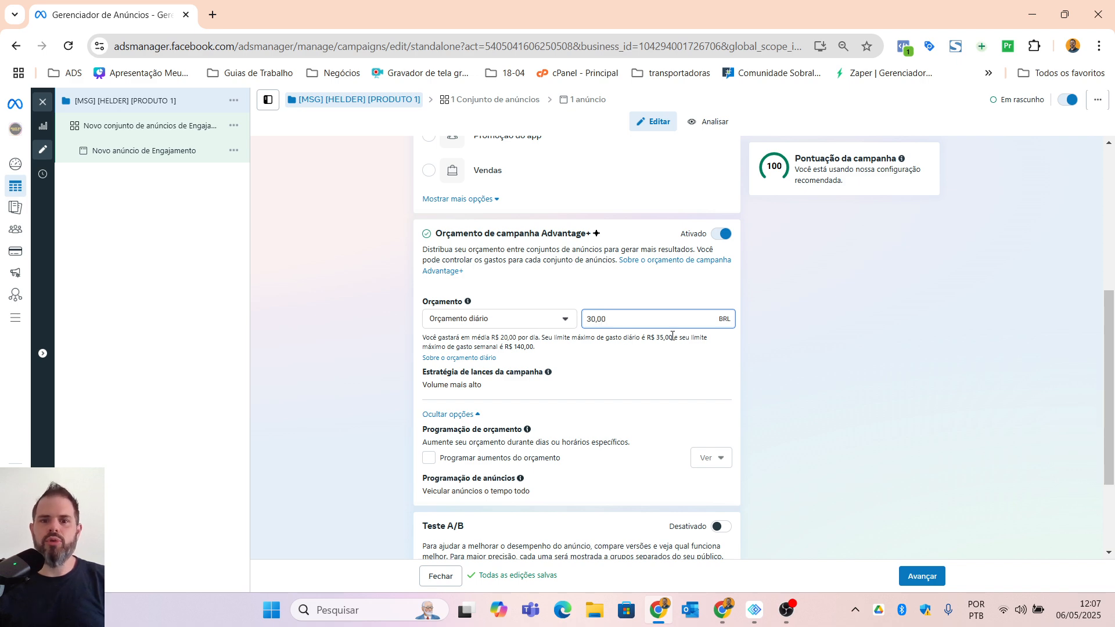
click(748, 362)
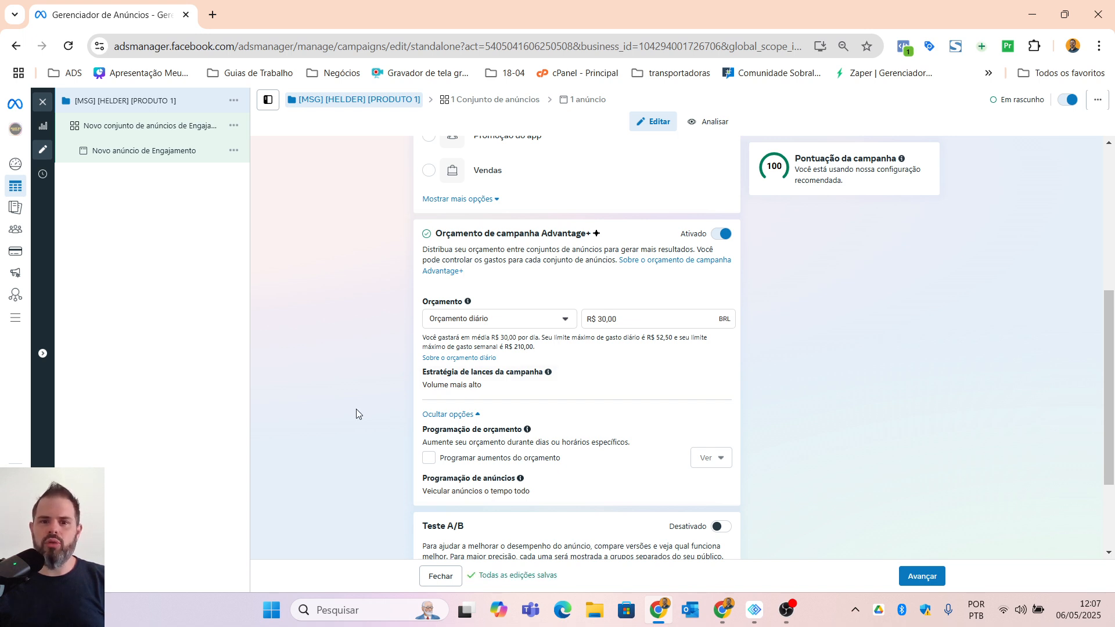
scroll(356, 410, down, 1)
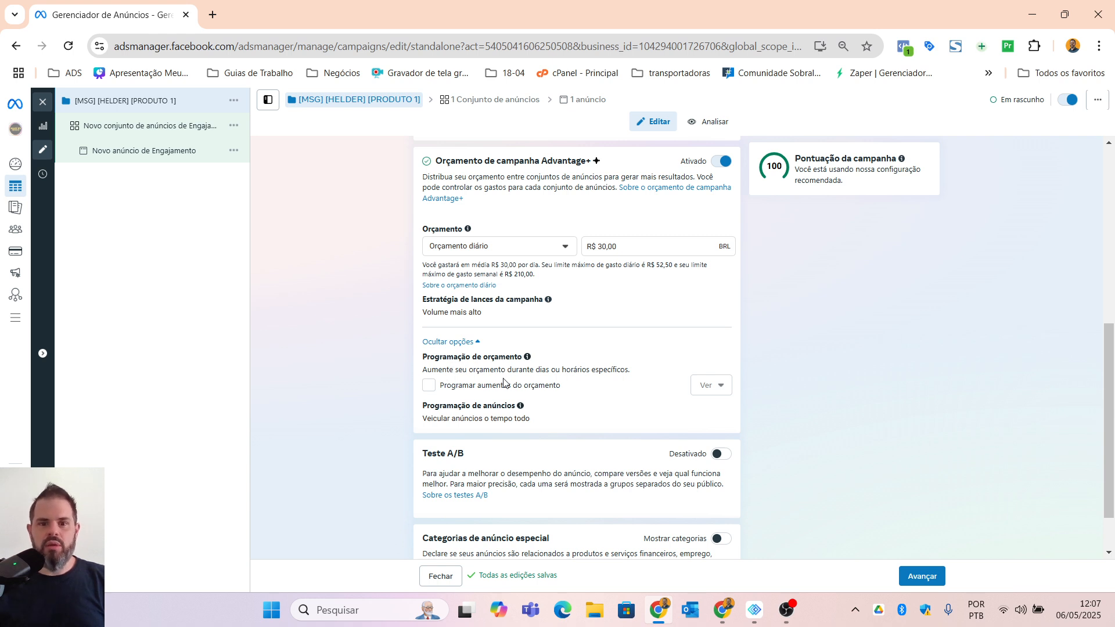
scroll(482, 372, down, 1)
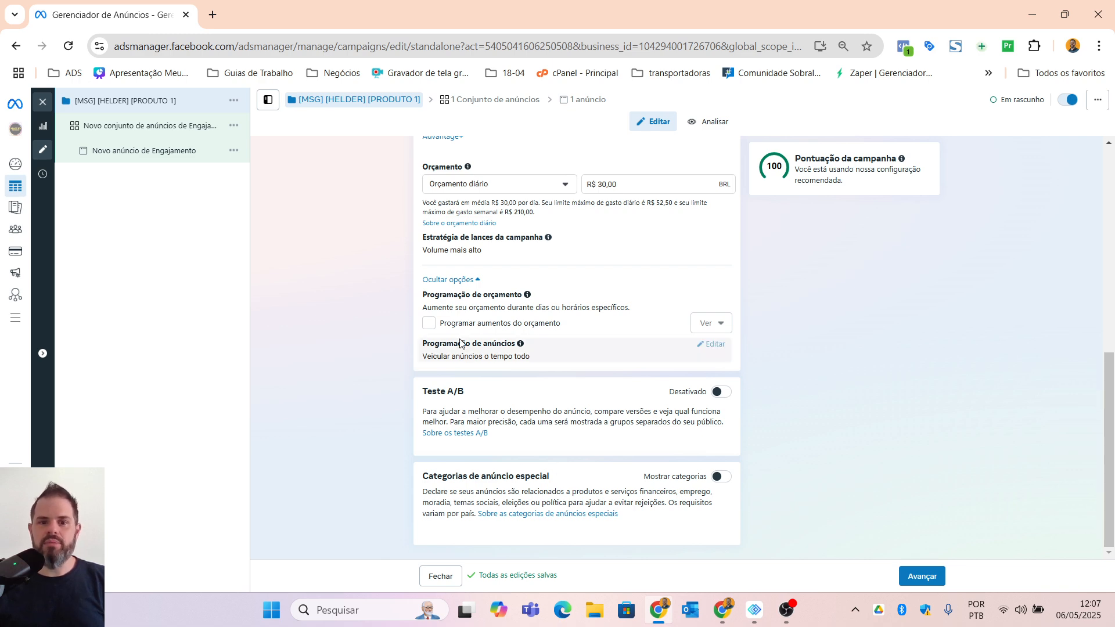
Step: Open the campaign's ad set and deselect Messenger and Instagram as message destinations, leaving only WhatsApp
click(492, 101)
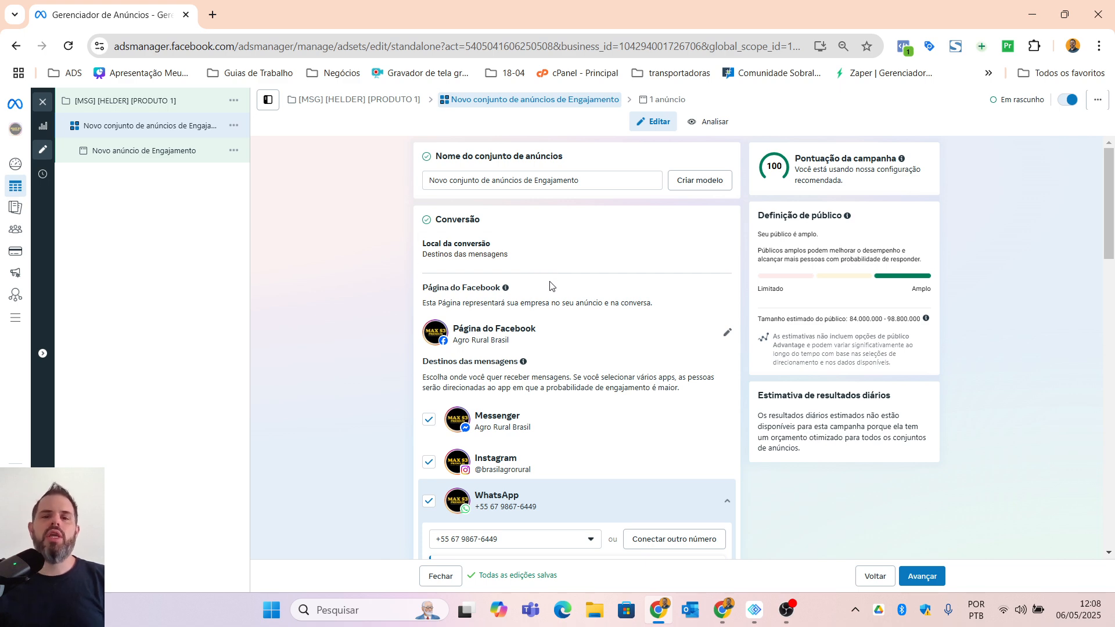
scroll(552, 288, down, 3)
scroll(553, 291, up, 3)
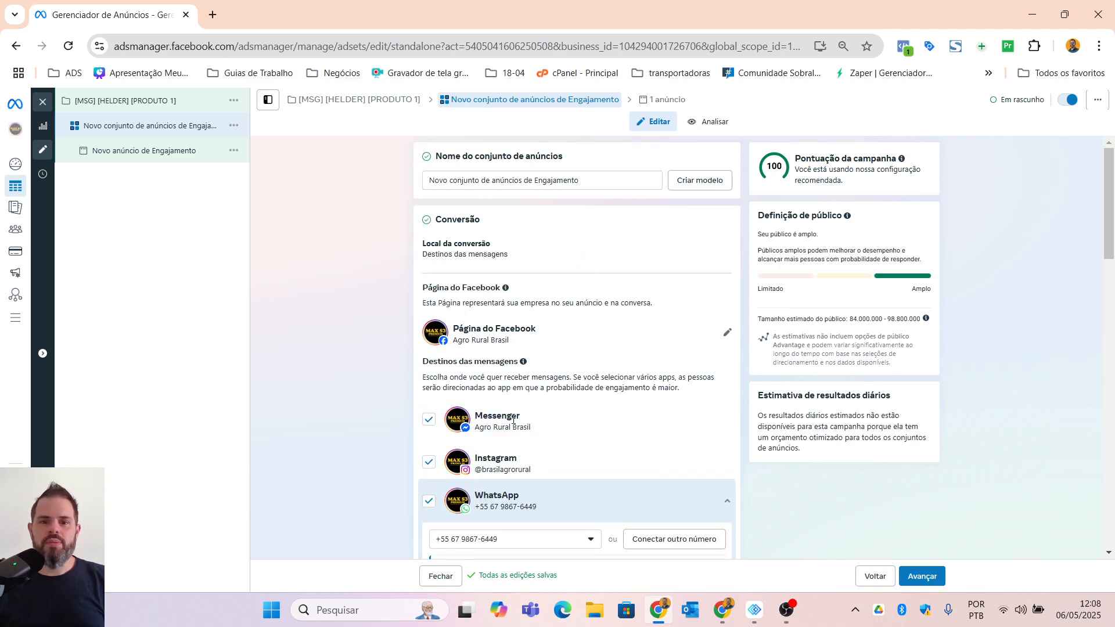
click(431, 423)
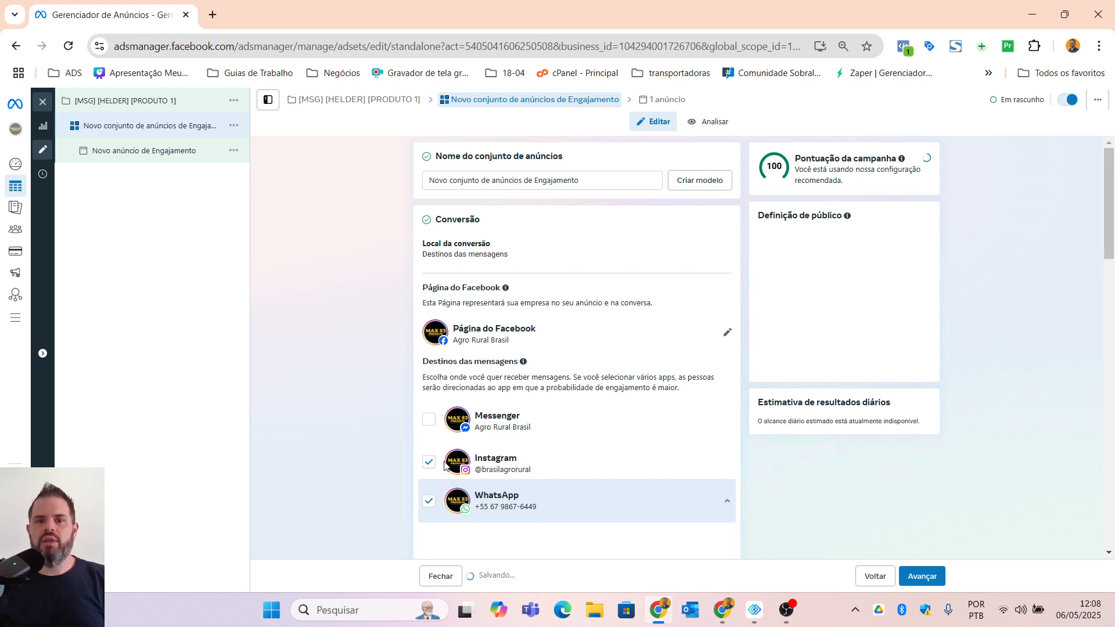
click(430, 463)
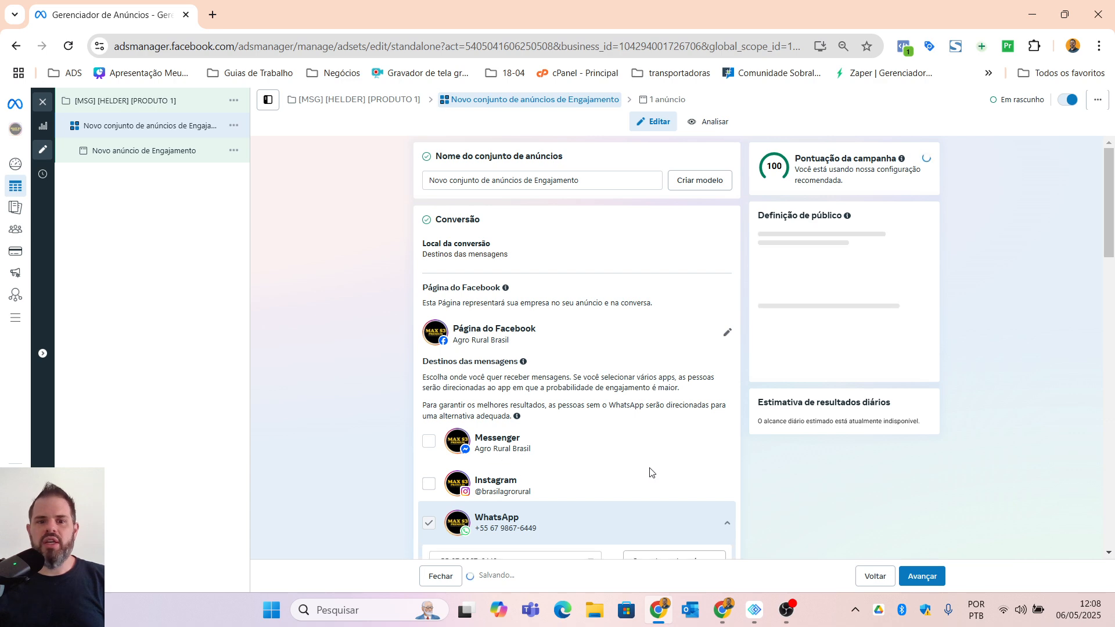
scroll(650, 471, down, 2)
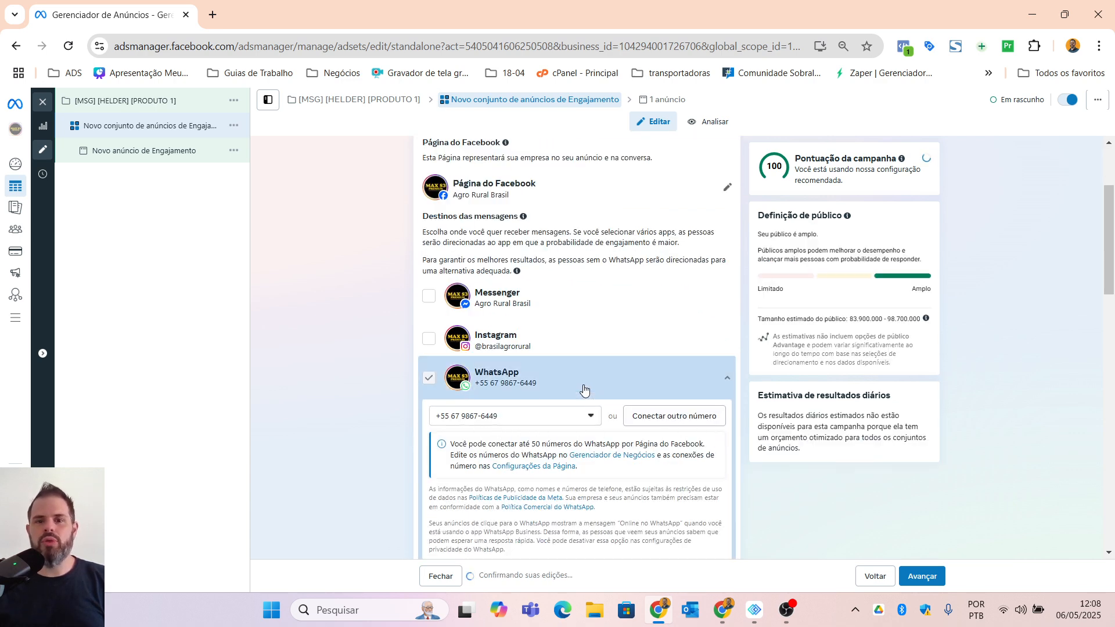
scroll(585, 389, up, 2)
triple_click(596, 180)
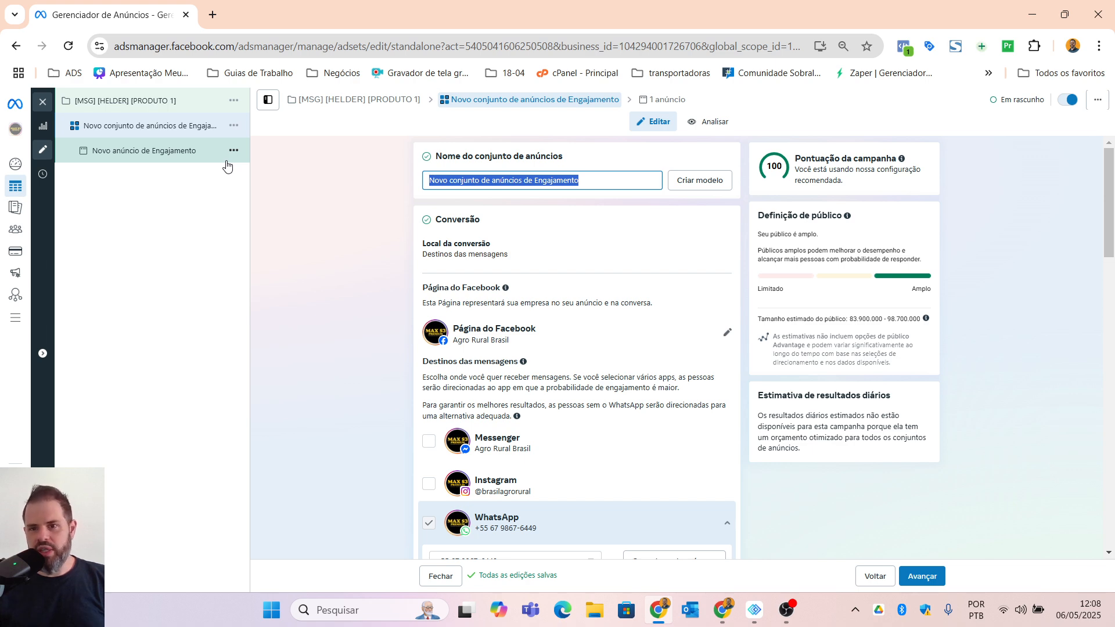
text(00)
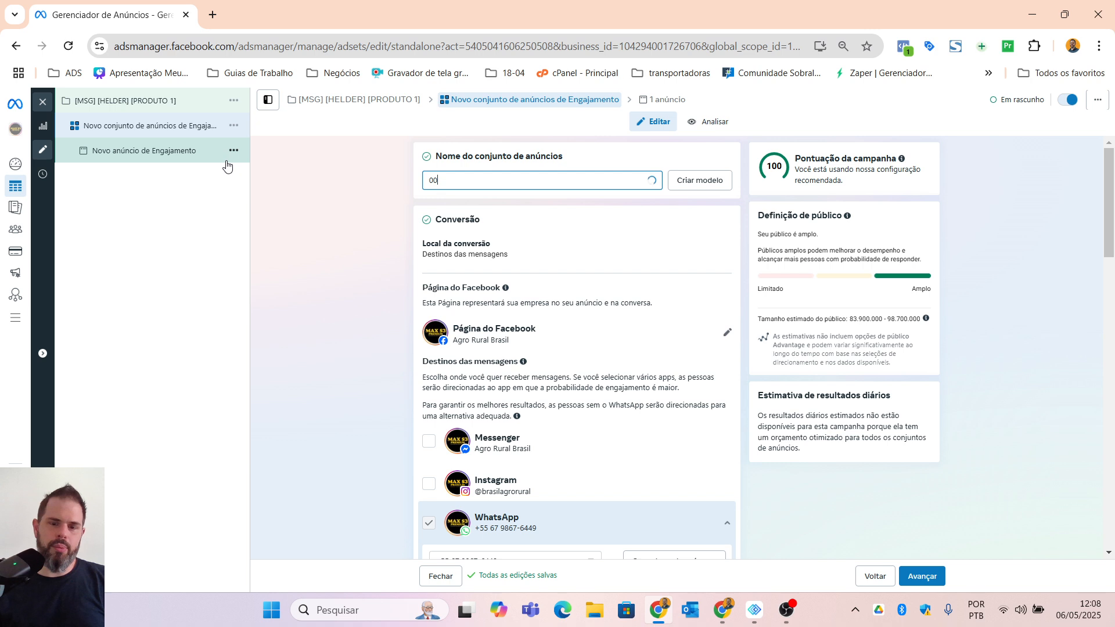
text(1)
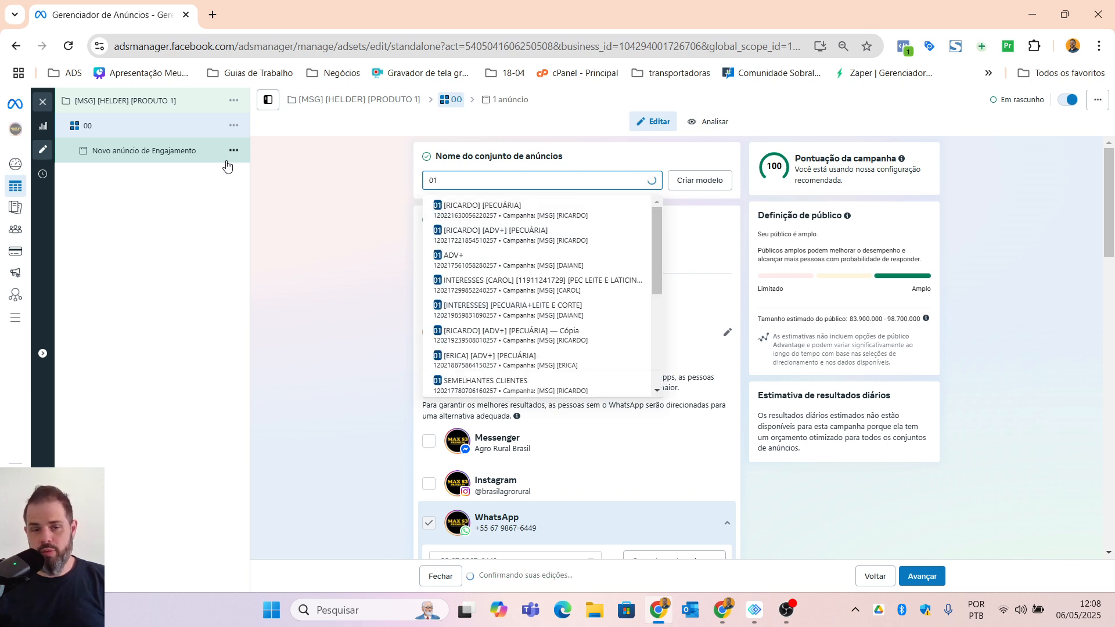
key(ctrl+a)
text(00)
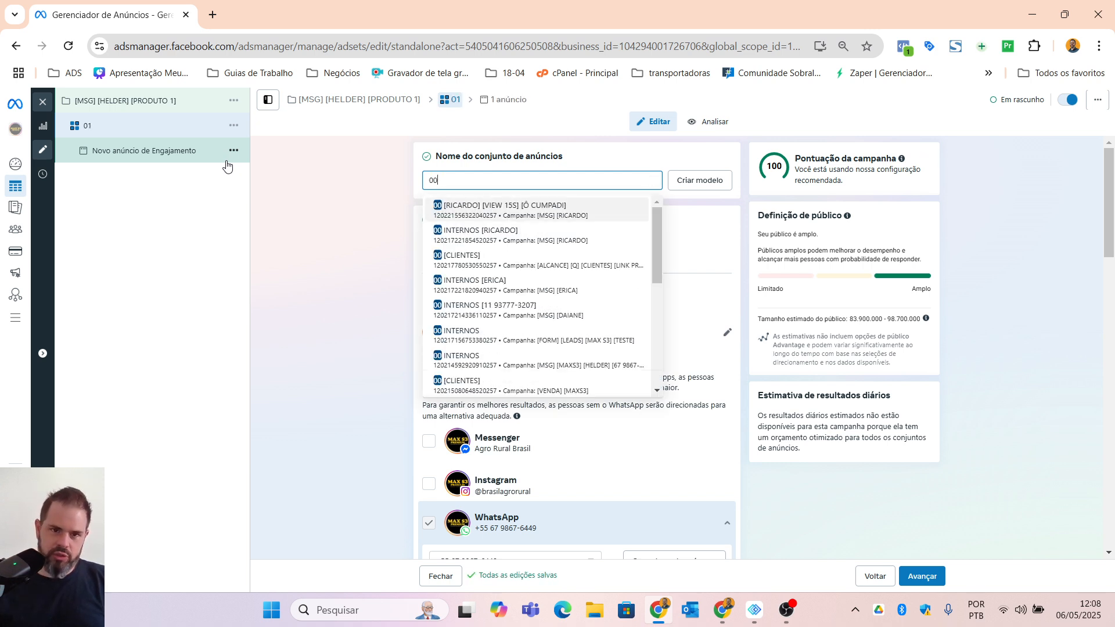
key(ctrl+a)
key(BackSpace)
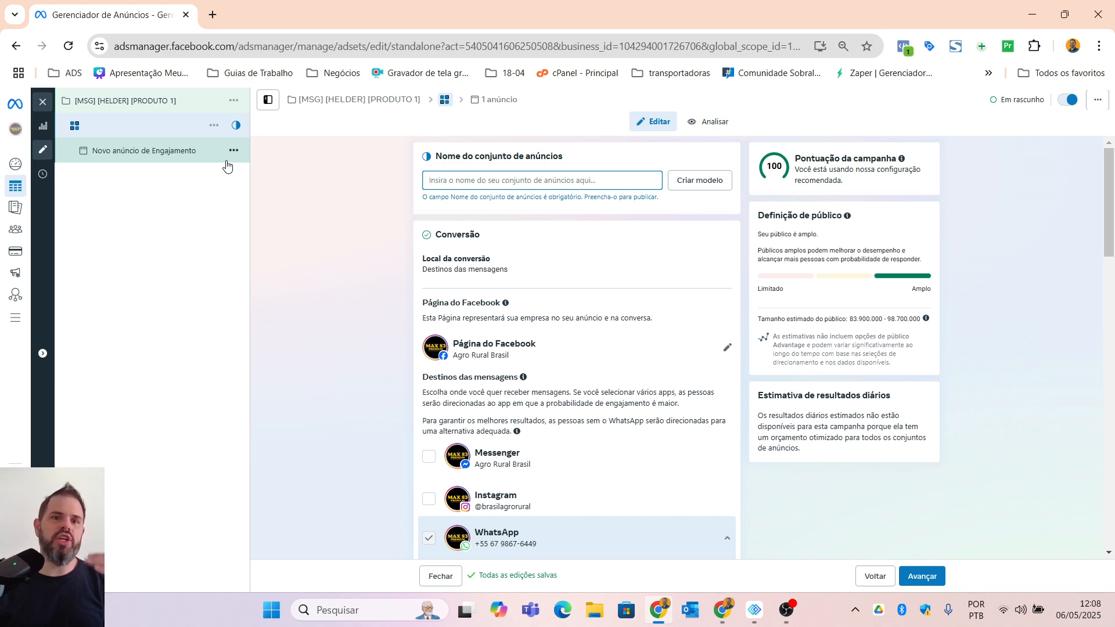
Step: Name the ad set "01 - [AUTO] [PECUARIA]"
text(01)
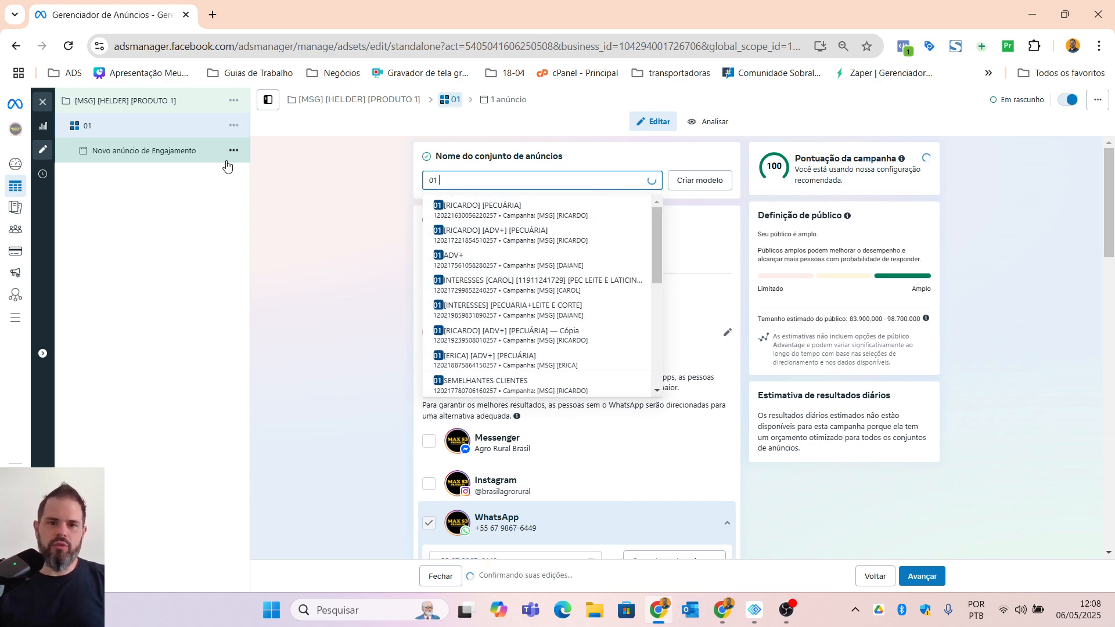
text( -)
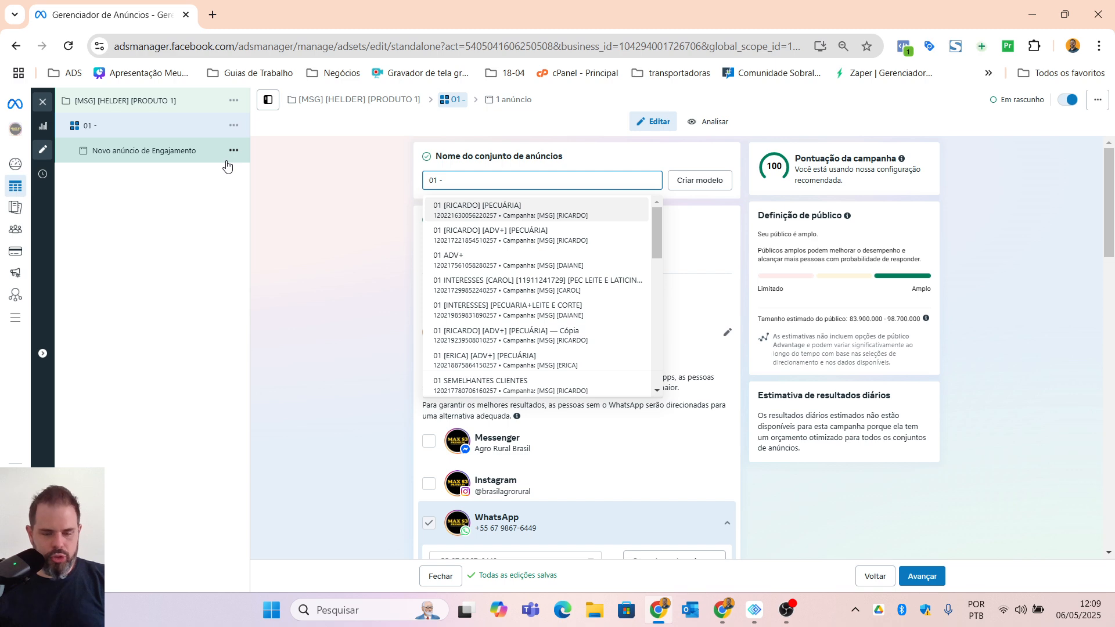
text([)
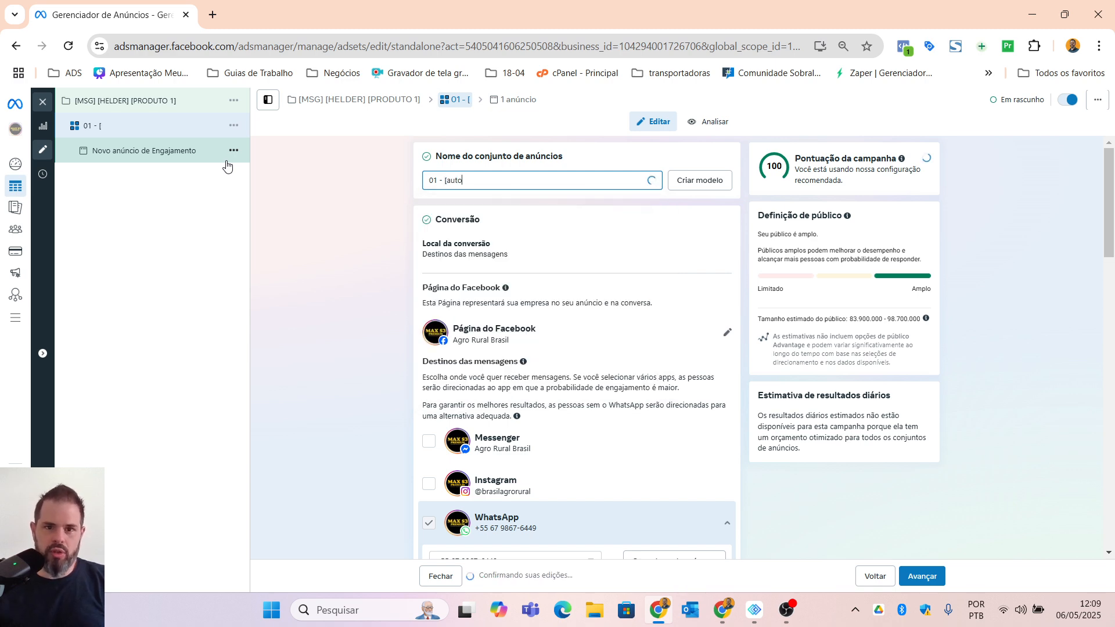
text(AUTO)
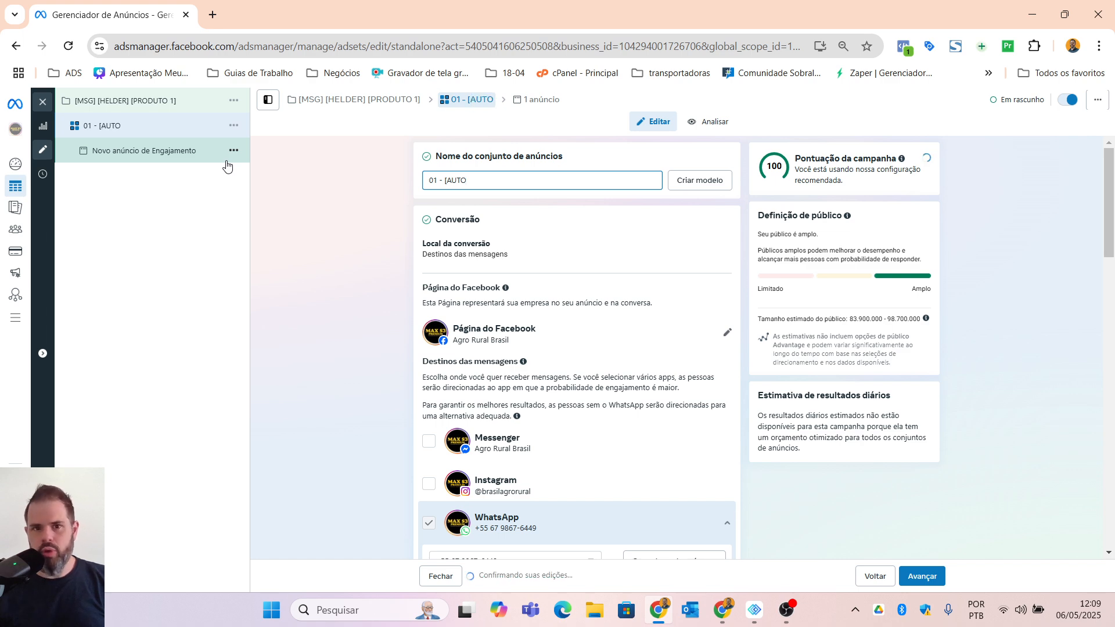
text(])
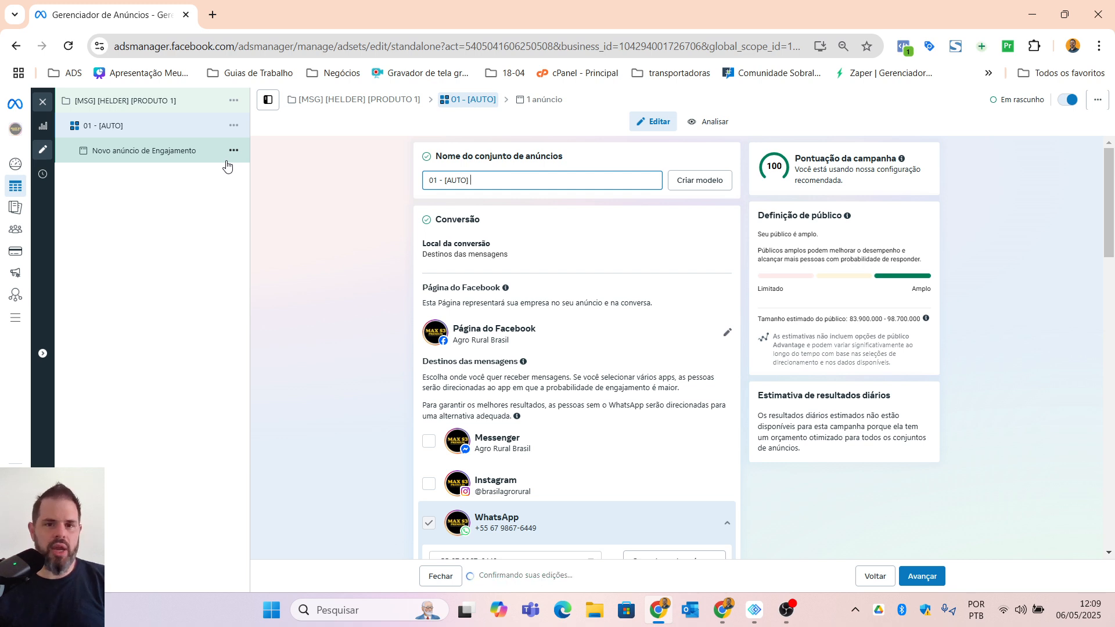
text([)
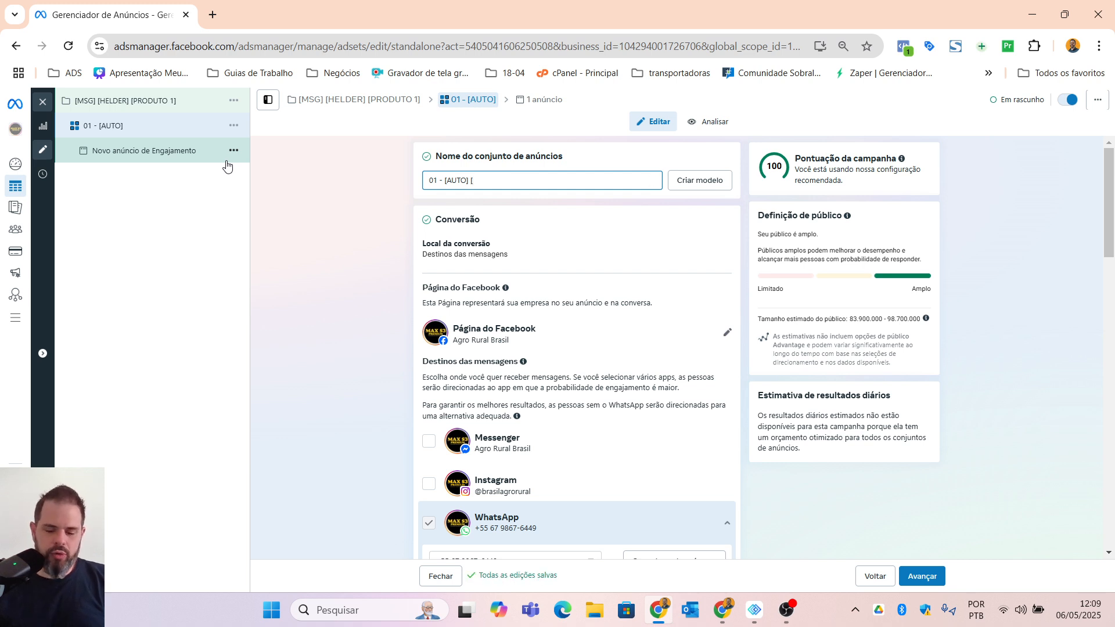
text(PECUAR)
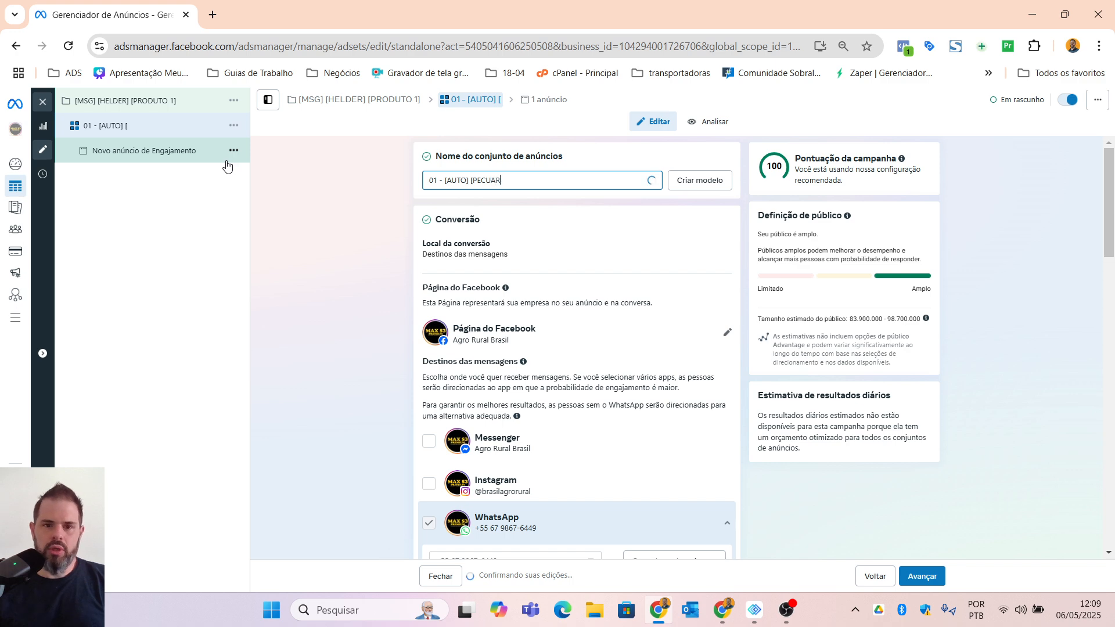
text(IA])
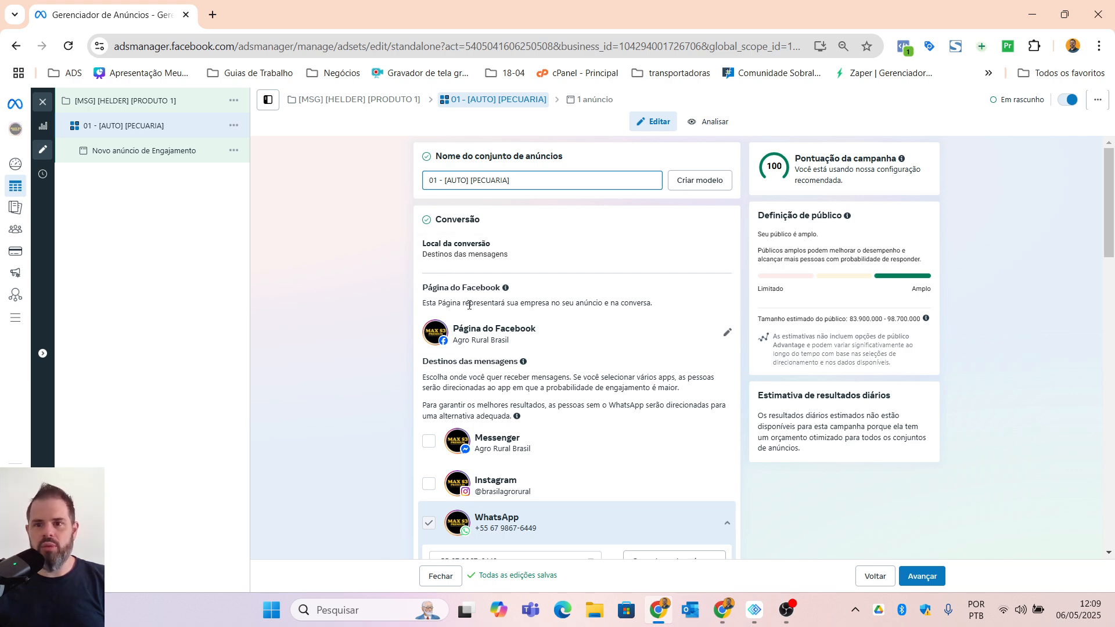
Step: Append the WhatsApp destination's phone number in square brackets to the ad set name
scroll(517, 428, down, 2)
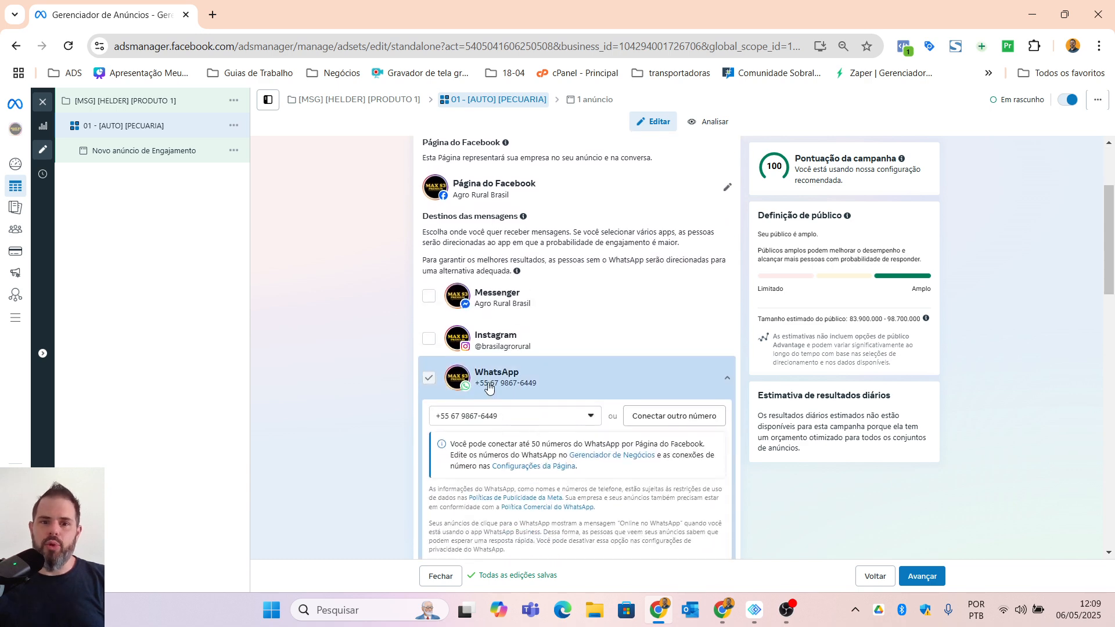
scroll(488, 379, down, 8)
scroll(488, 378, up, 10)
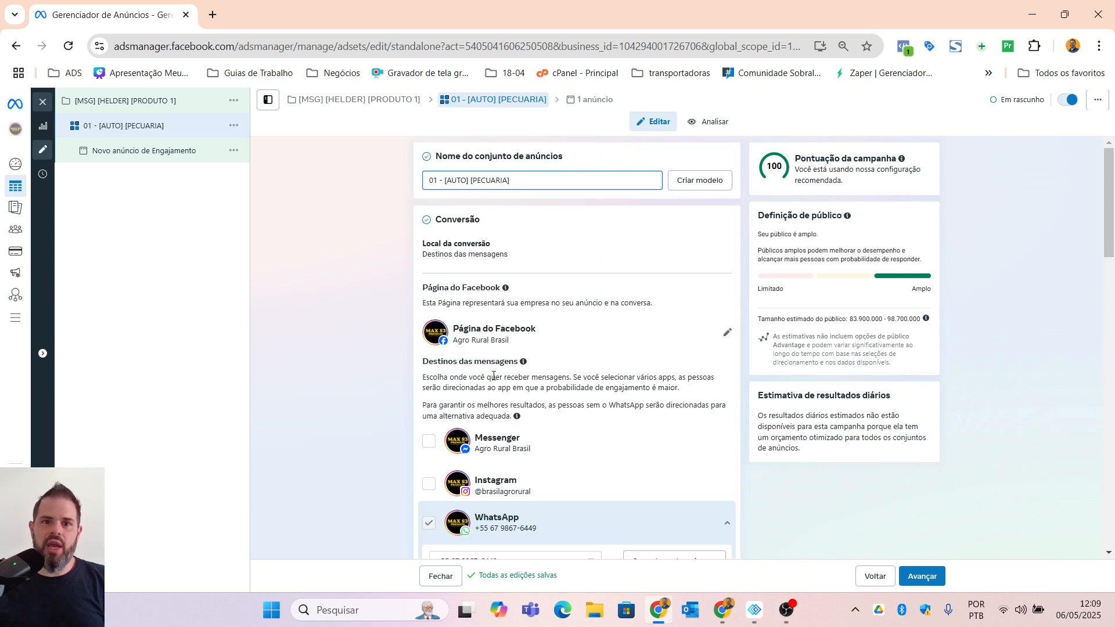
click(530, 184)
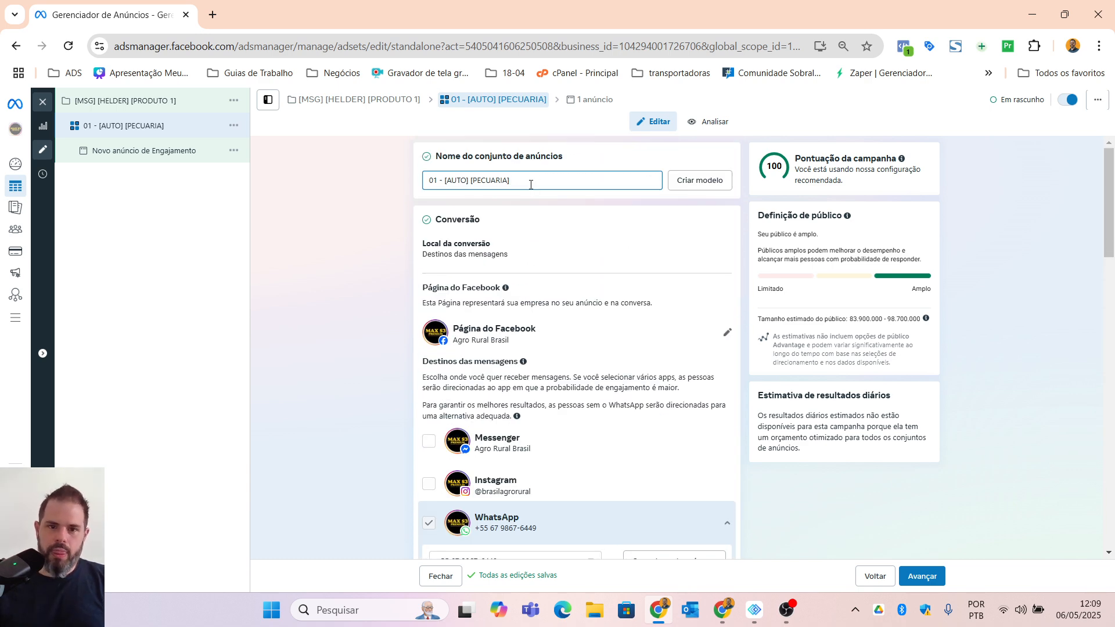
text([)
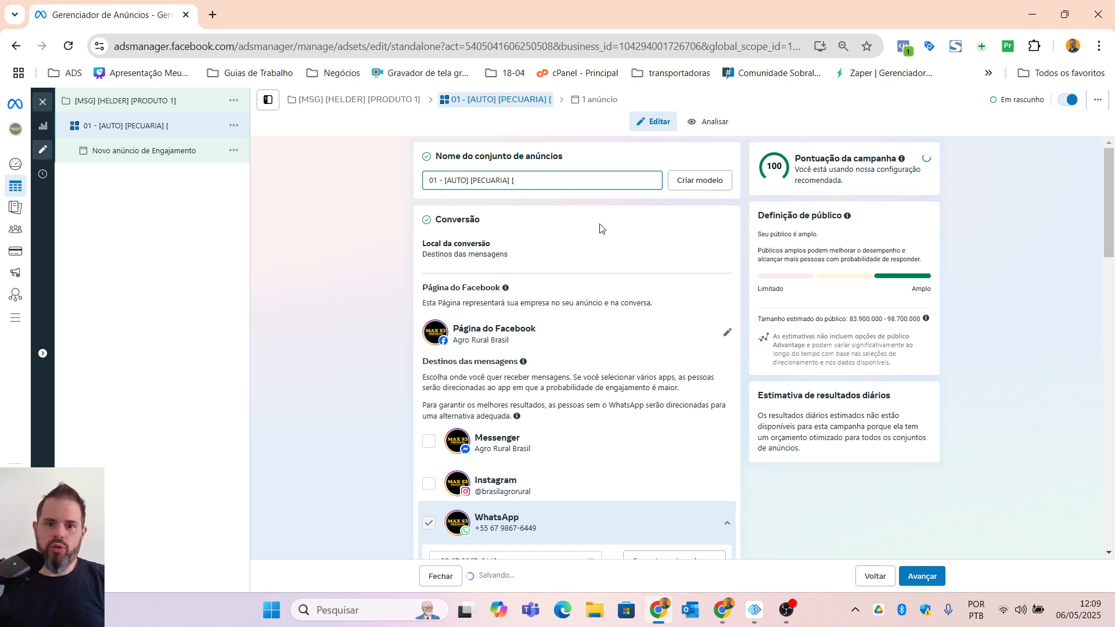
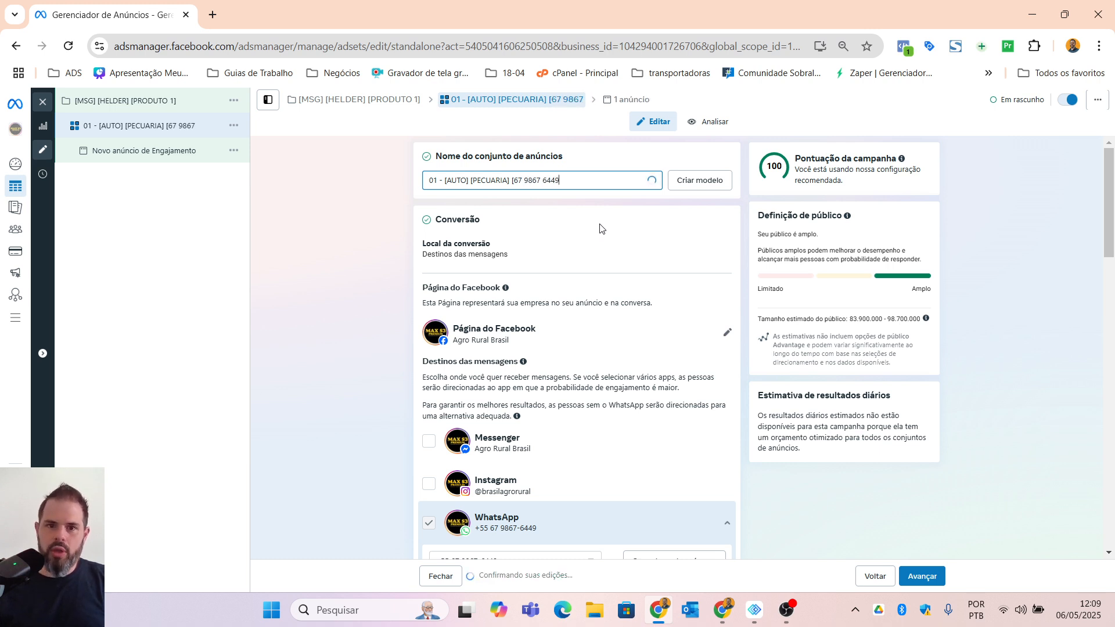
text(])
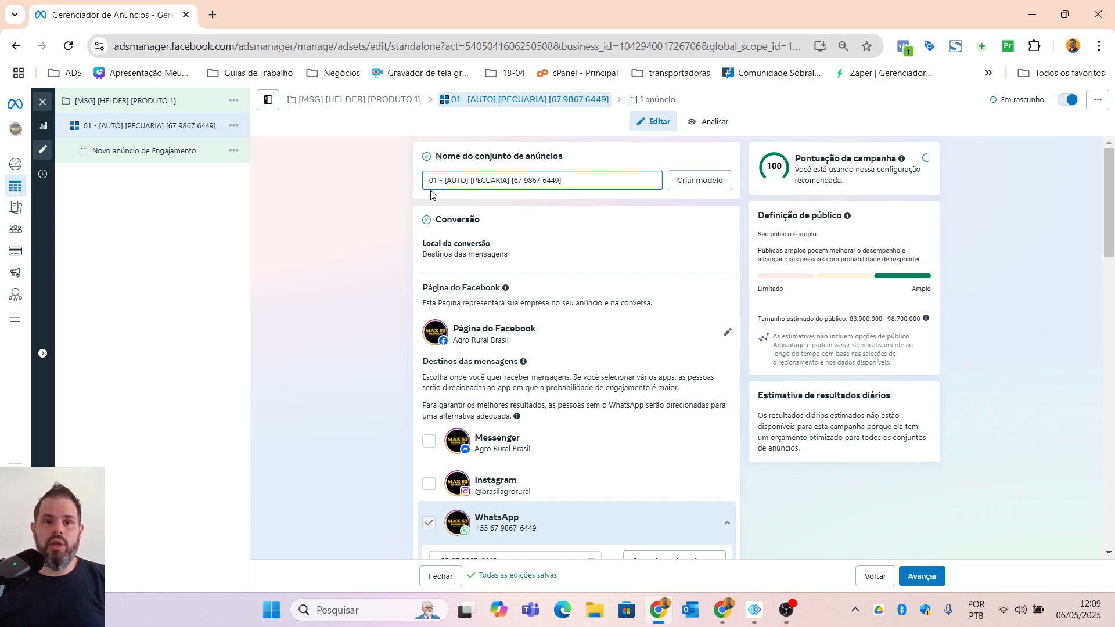
Step: Open the ad set's included locations for editing in the audience controls
scroll(351, 407, down, 3)
scroll(350, 406, down, 7)
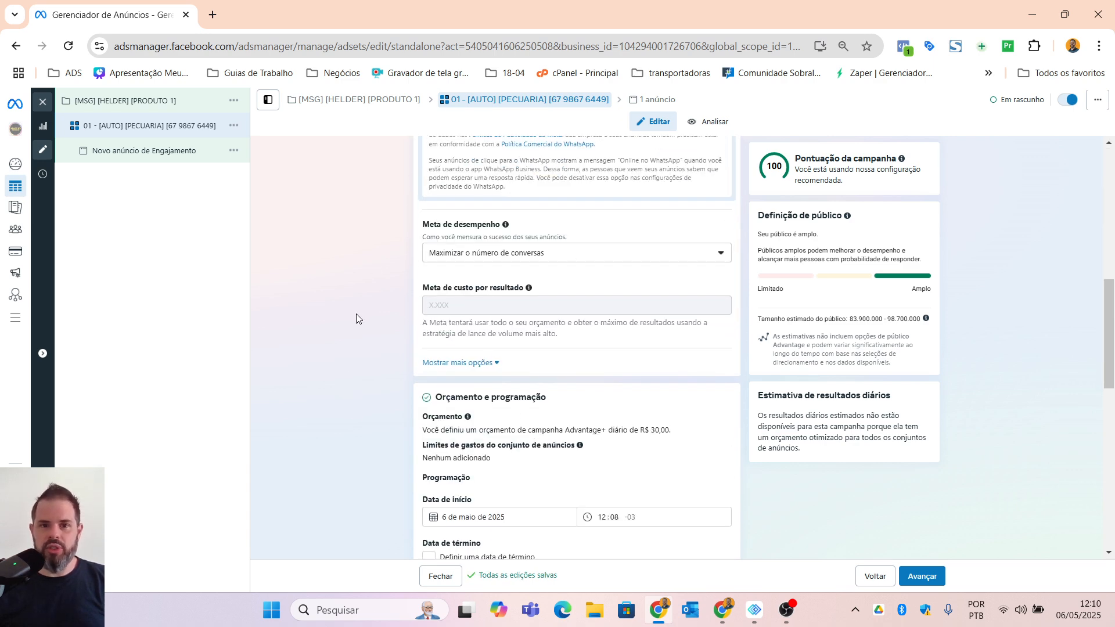
scroll(349, 337, down, 4)
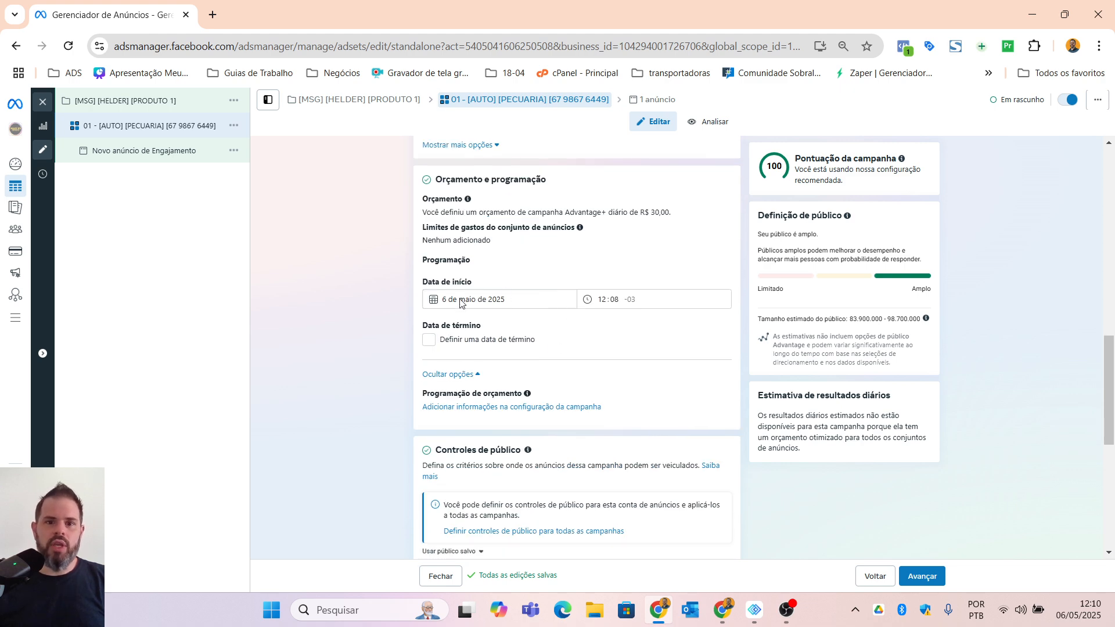
scroll(367, 398, down, 4)
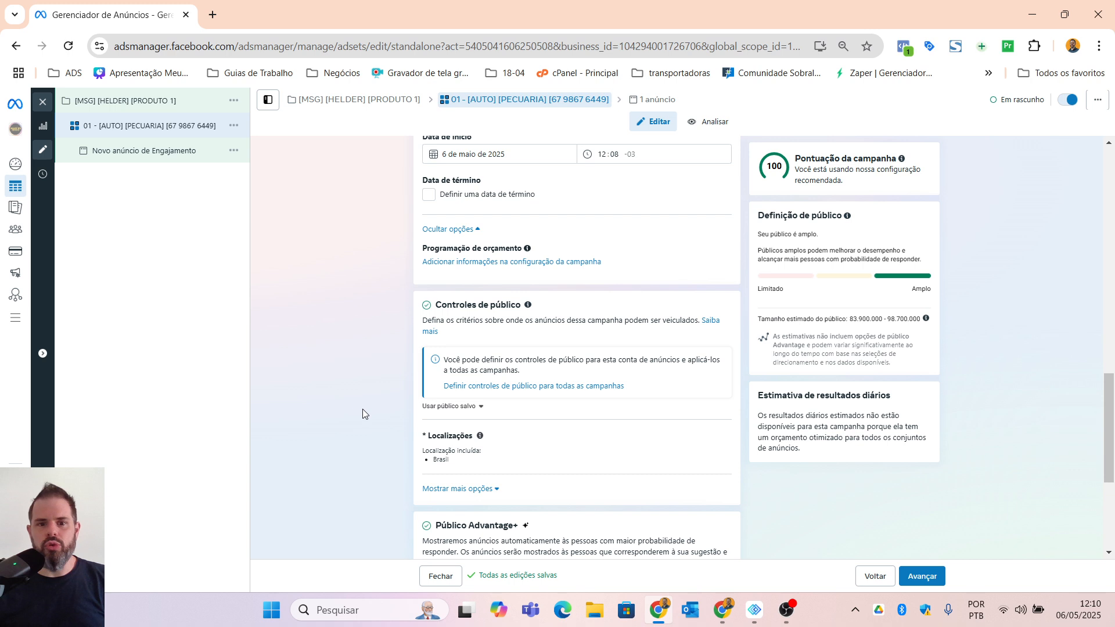
scroll(593, 370, down, 1)
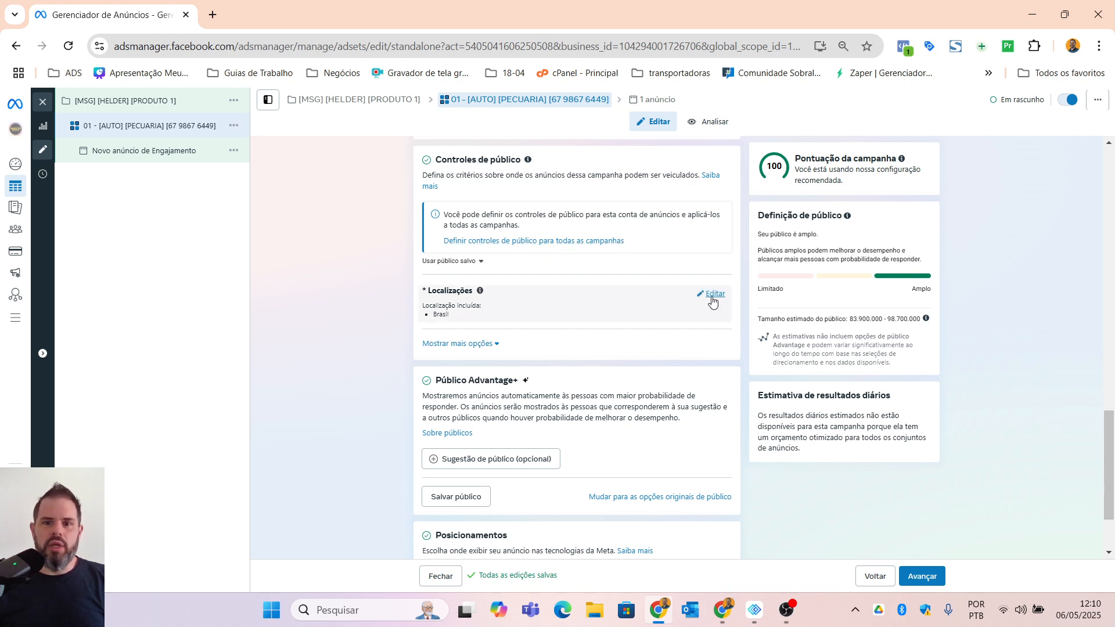
click(711, 294)
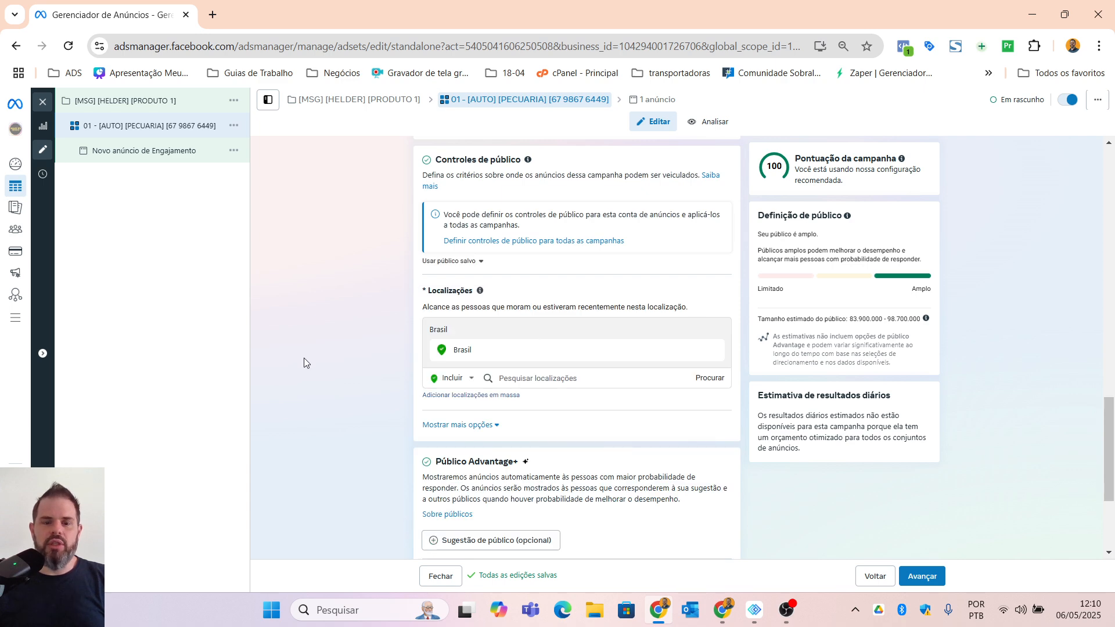
scroll(314, 358, down, 3)
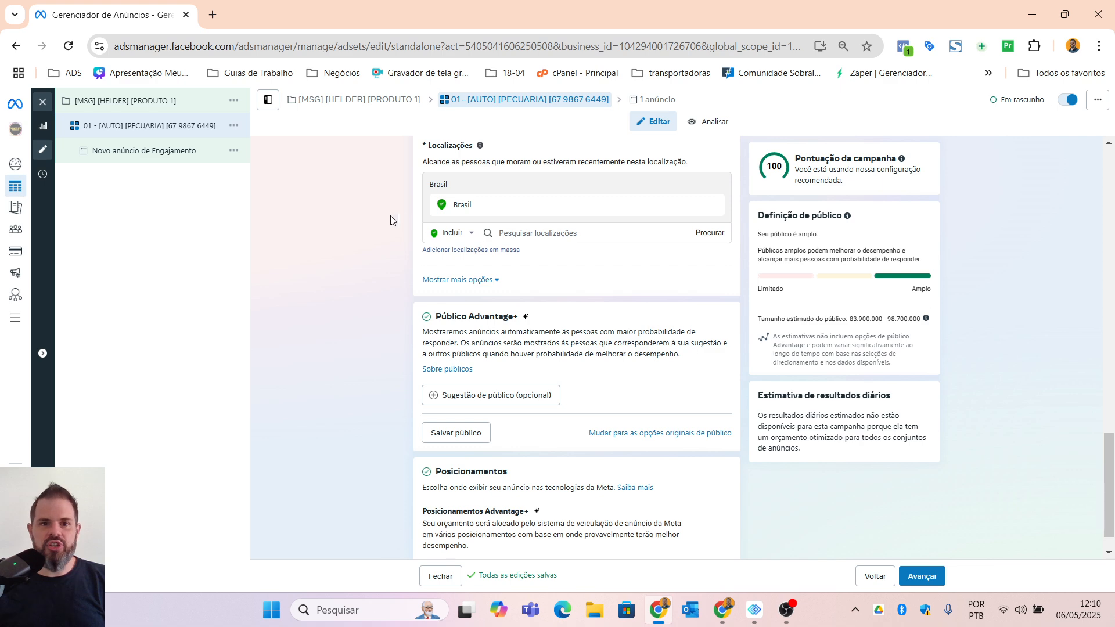
Step: Try the state of Rio Grande do Sul, Brasil as an included audience location and remove it again
click(668, 231)
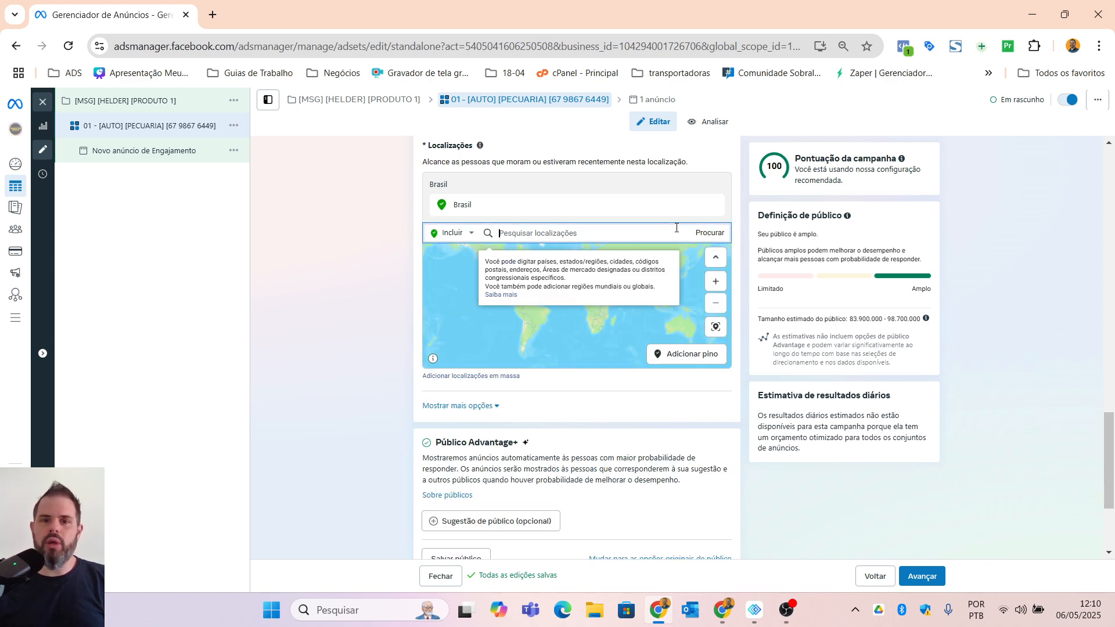
text(RIO GRANDE DO SUL)
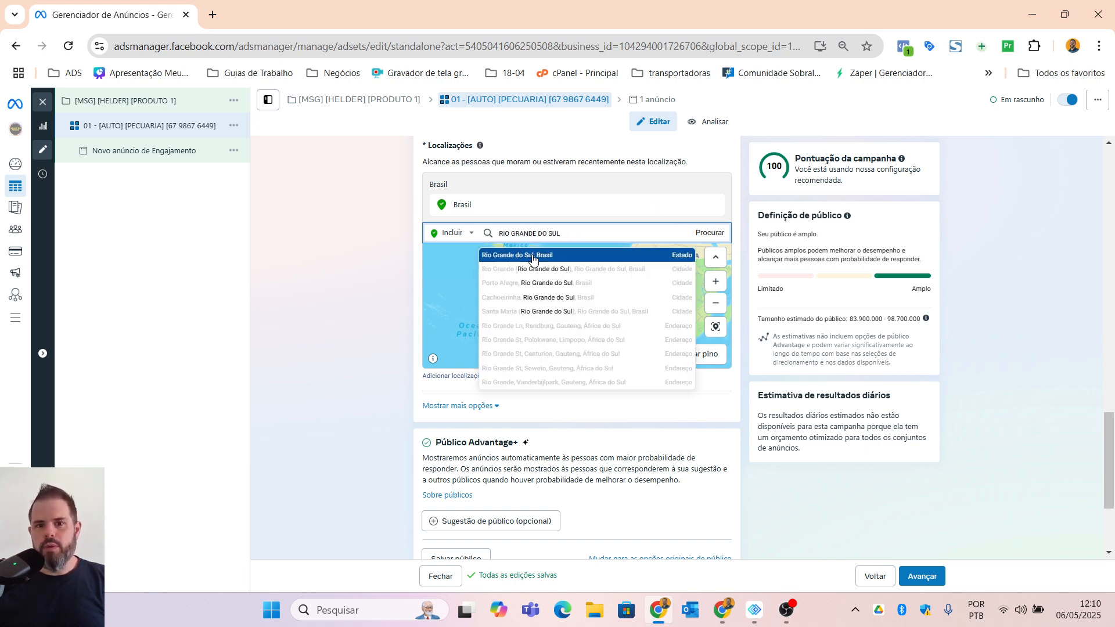
click(566, 255)
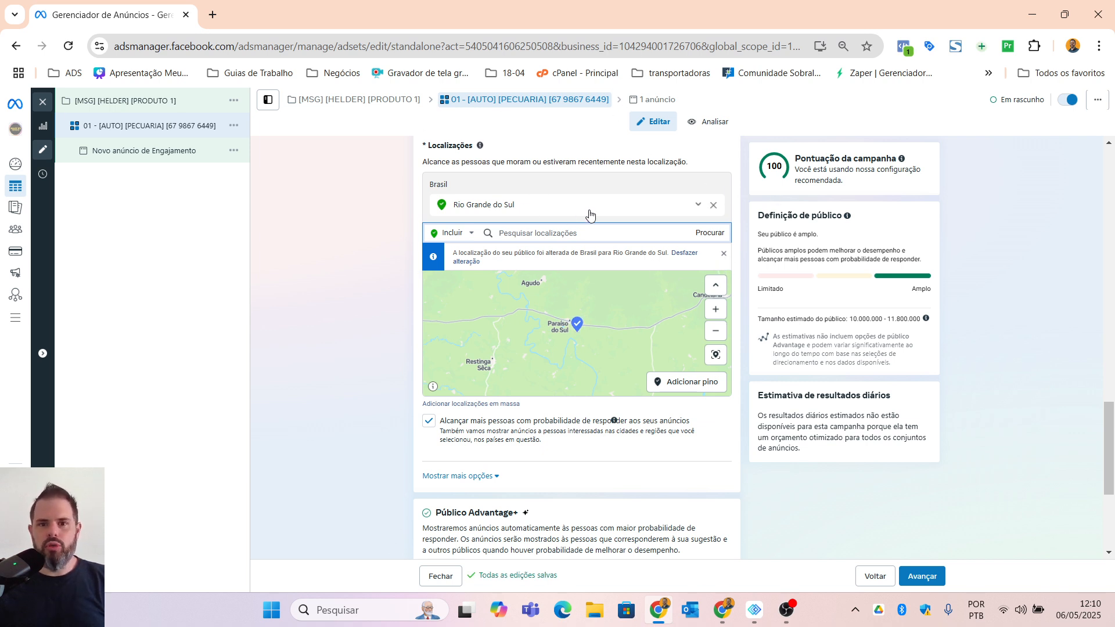
key(BackSpace)
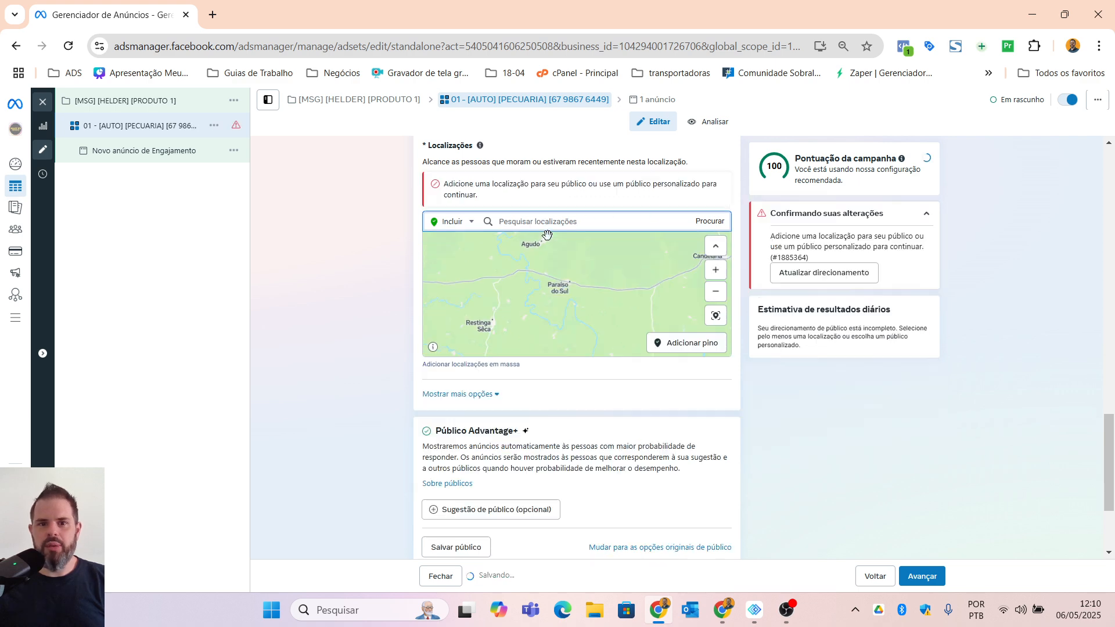
Step: Include the state of São Paulo, Brasil as the audience location
text(s)
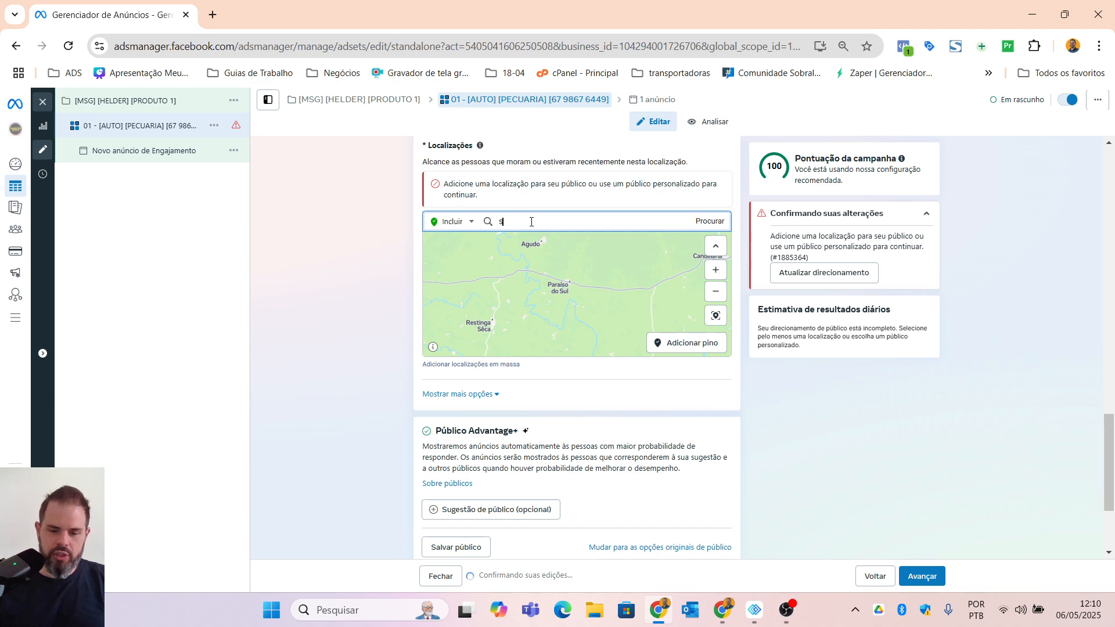
text(ÃO PAULO)
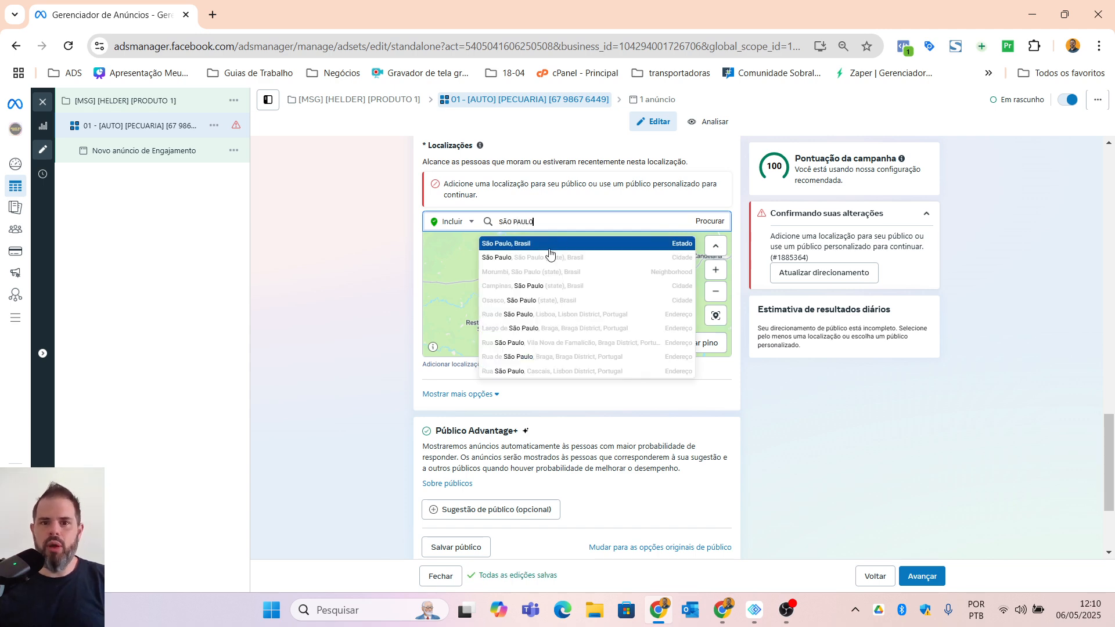
click(564, 251)
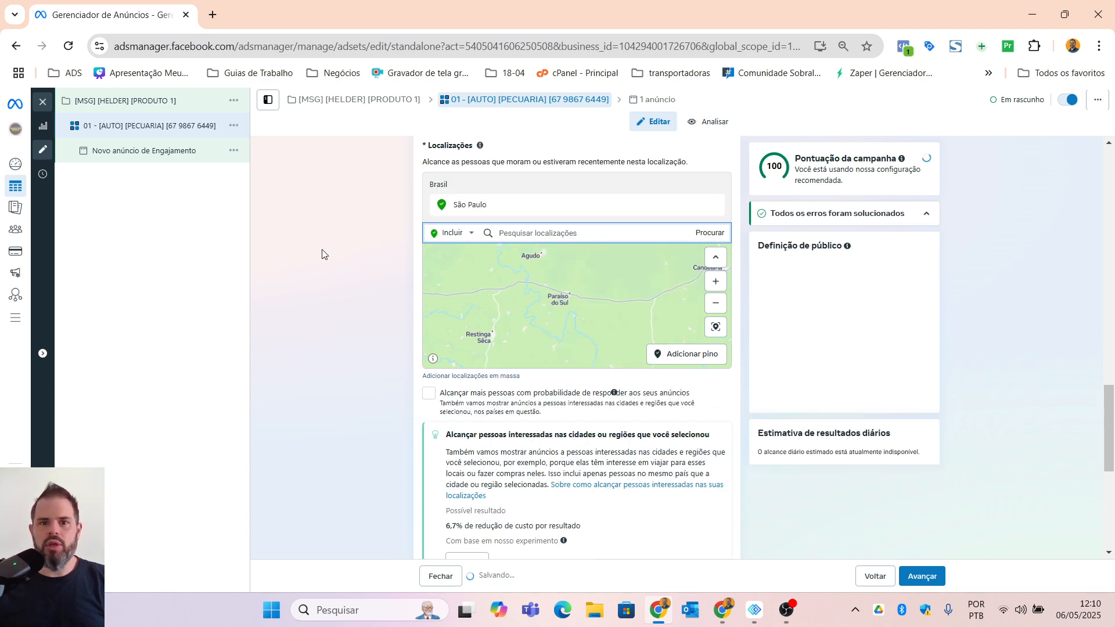
Step: Exclude the city of São José do Rio Preto, São Paulo (state) from the audience locations
click(468, 235)
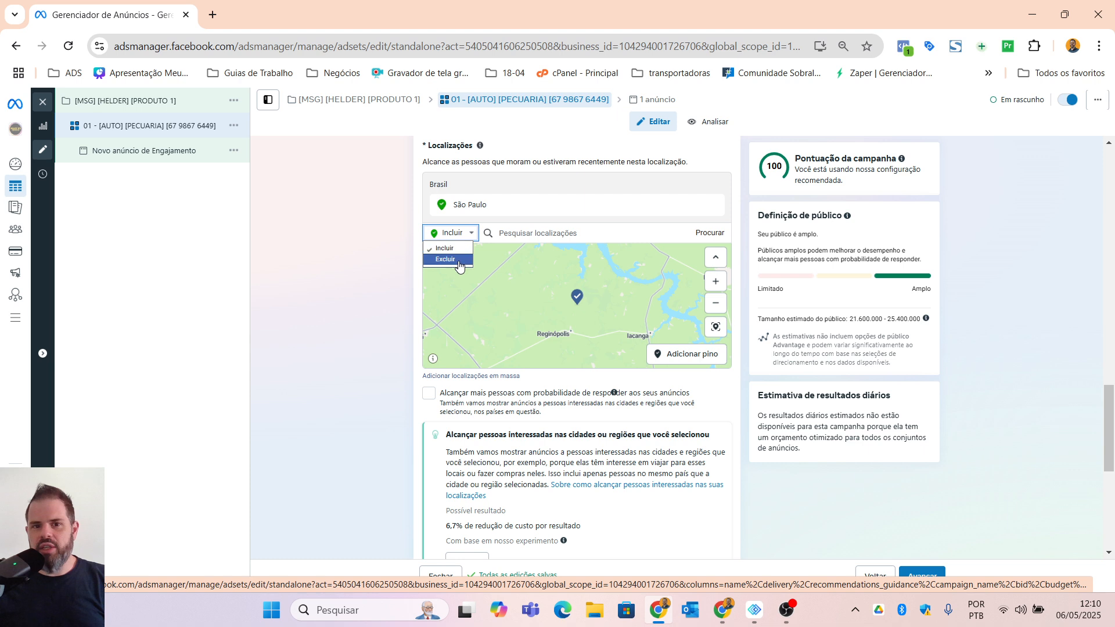
click(445, 259)
click(532, 233)
text(são)
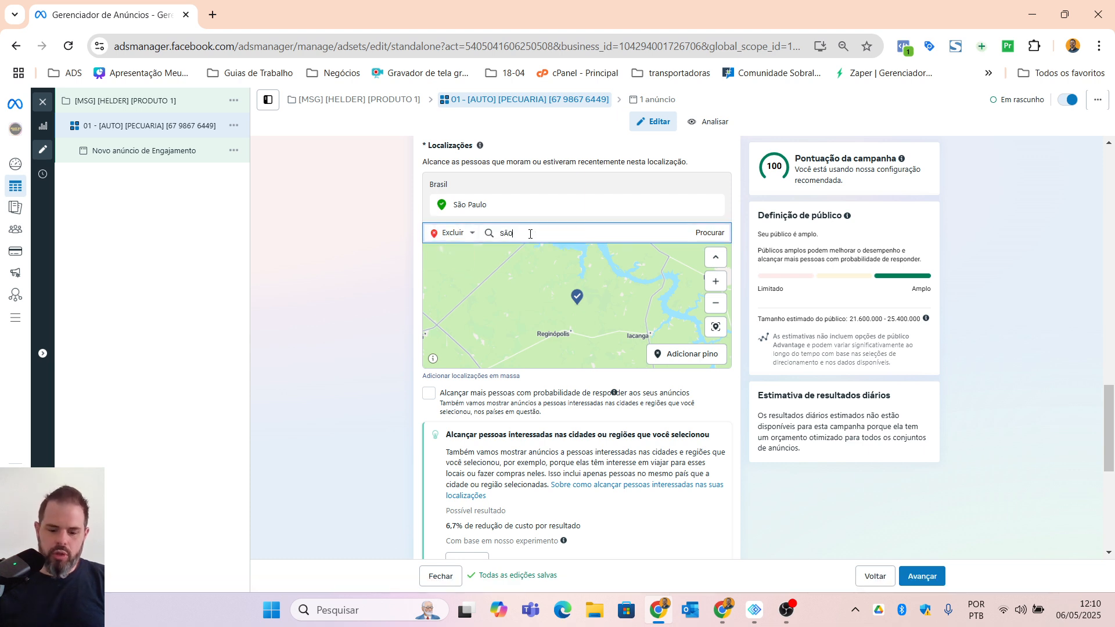
text( josé do)
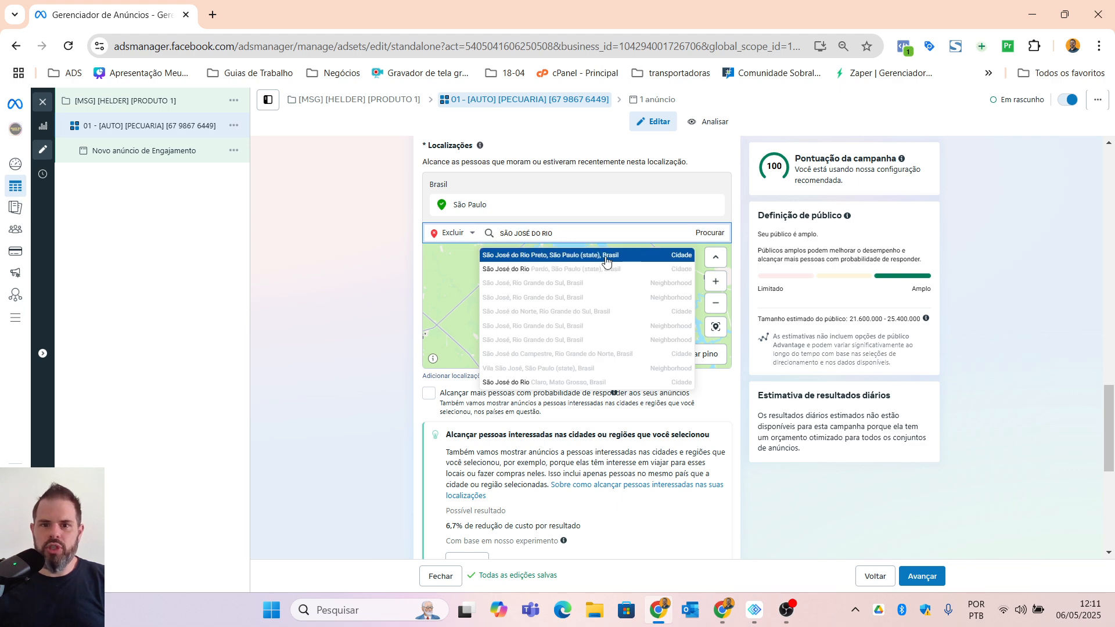
click(541, 256)
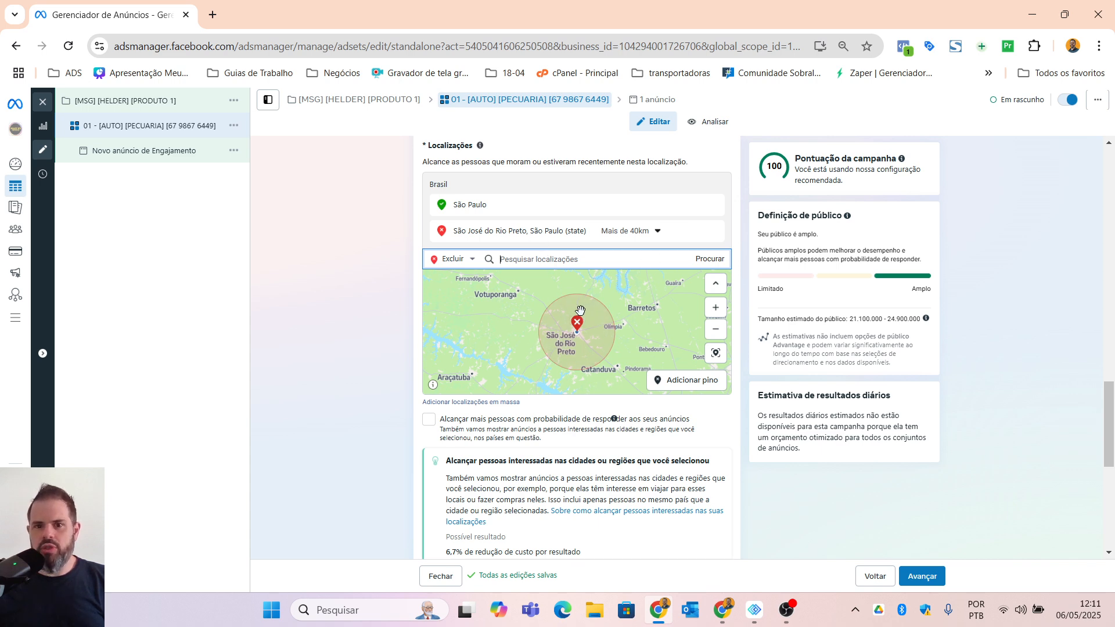
click(336, 355)
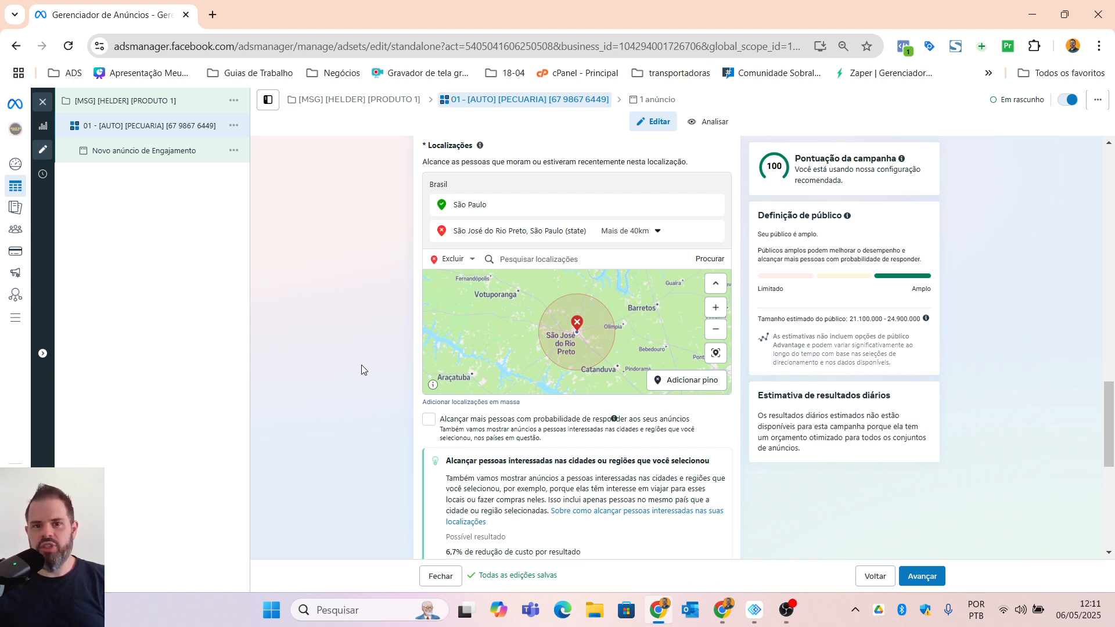
Step: Switch the ad set from the Advantage+ audience to the original audience options
scroll(385, 434, down, 1)
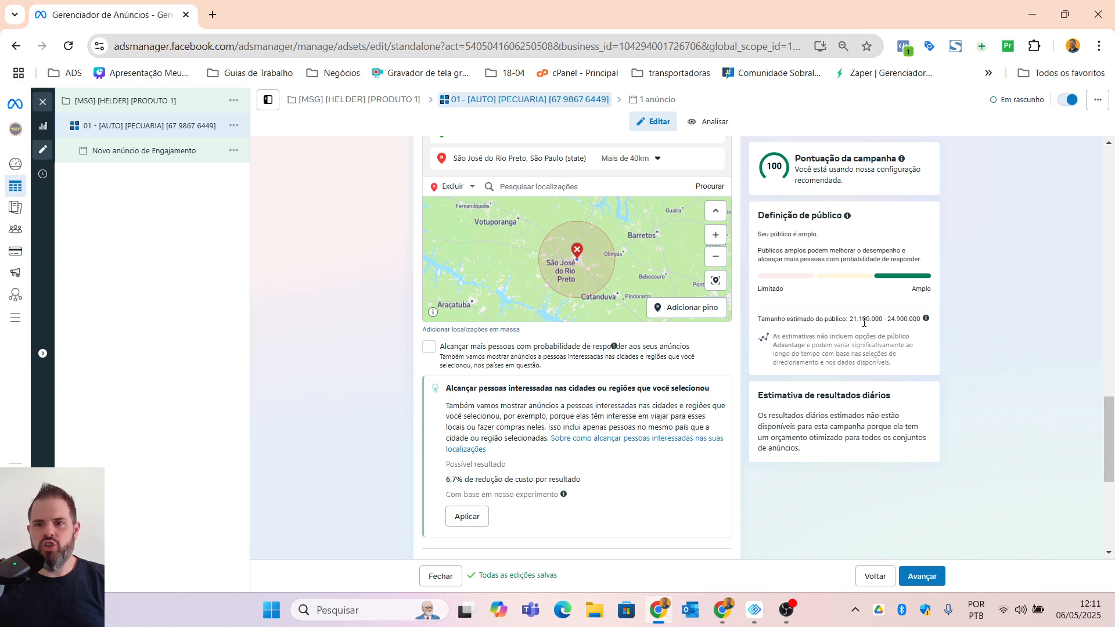
scroll(329, 423, down, 3)
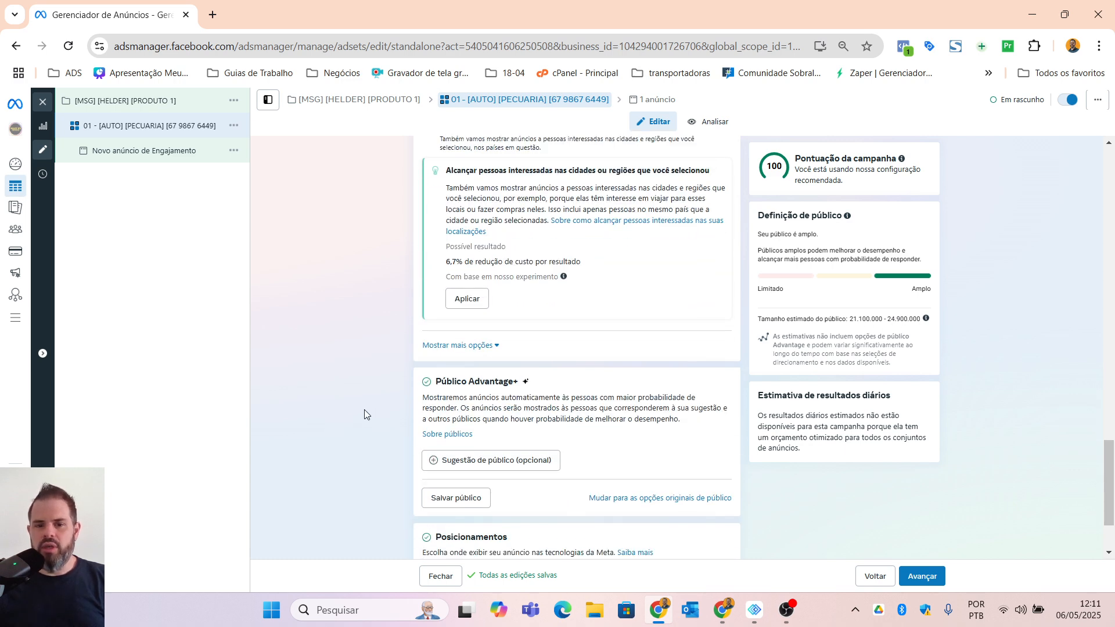
scroll(365, 410, down, 2)
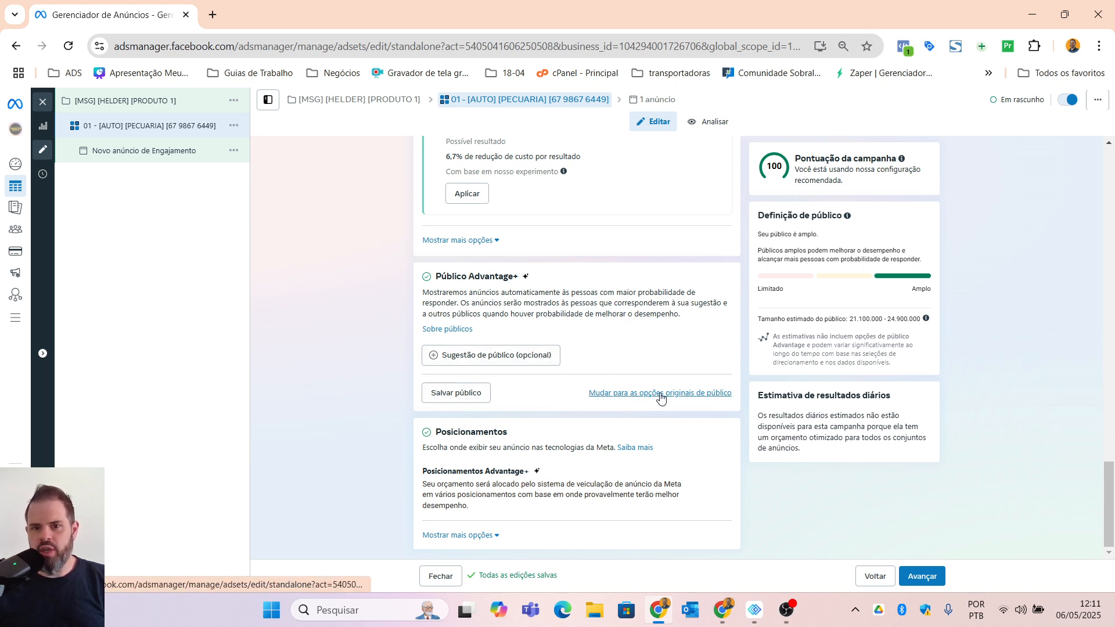
click(687, 393)
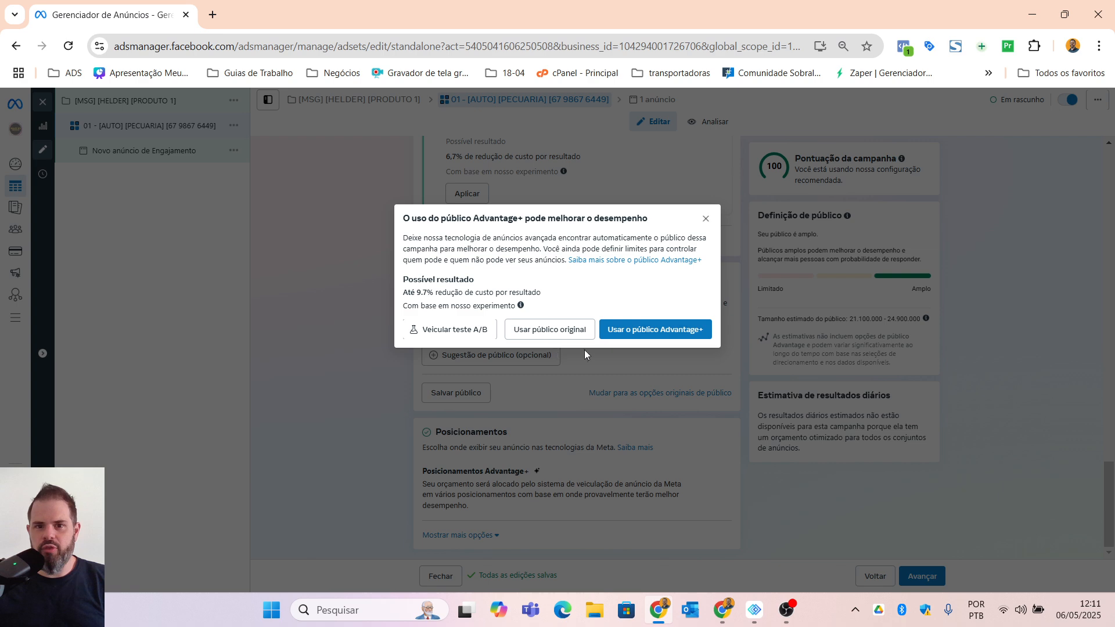
click(557, 334)
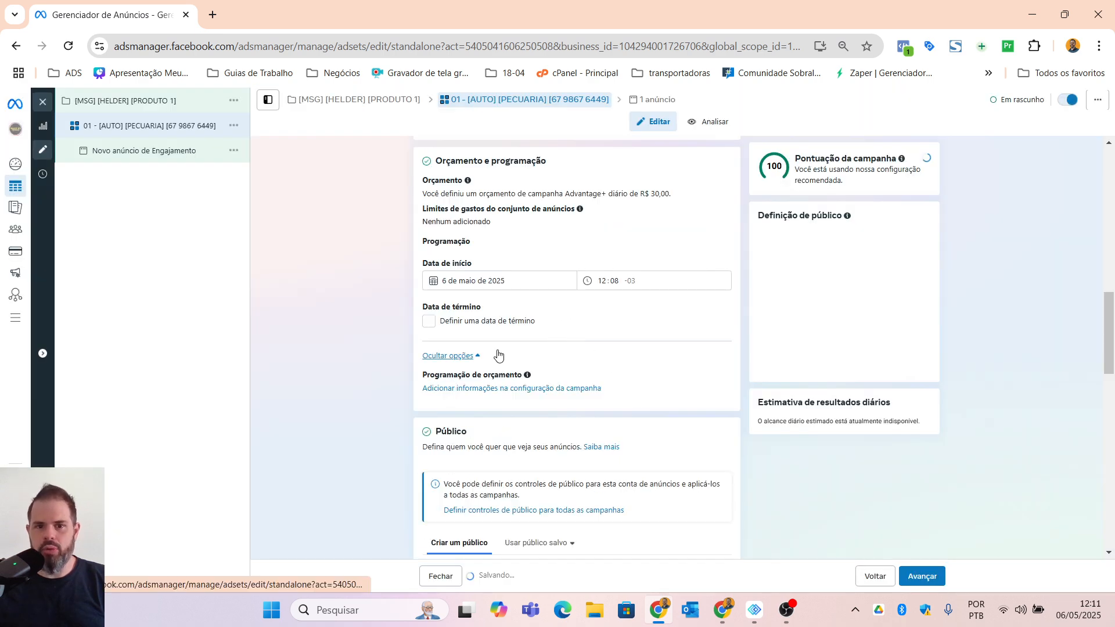
Step: Add the interest "Pecuária" to the audience's detailed targeting
scroll(353, 383, down, 4)
scroll(355, 390, down, 3)
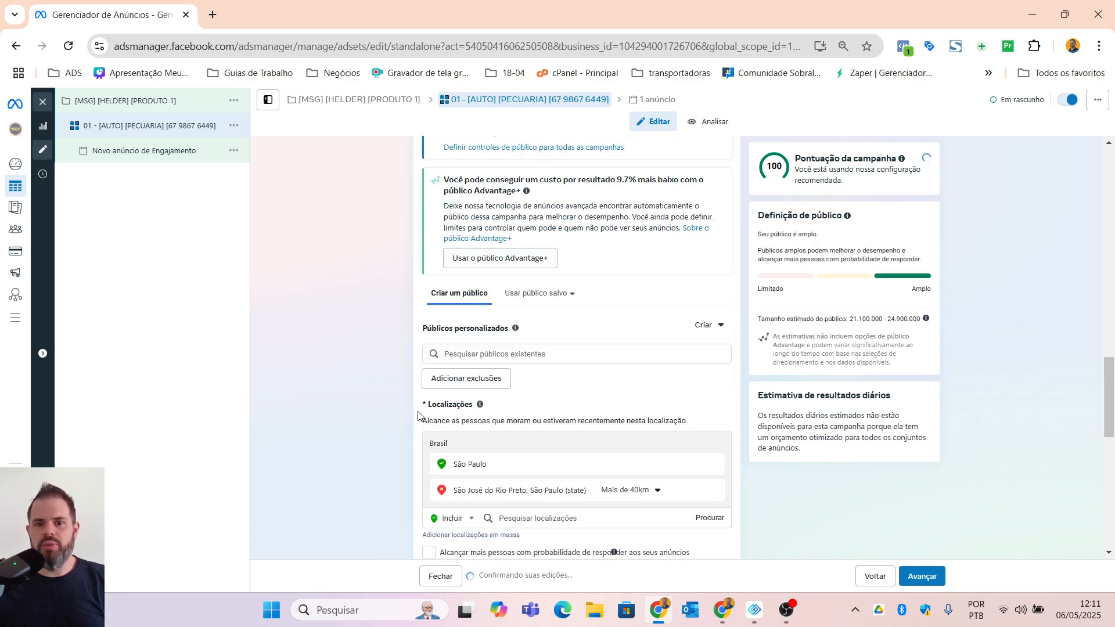
scroll(406, 418, down, 7)
scroll(442, 441, down, 3)
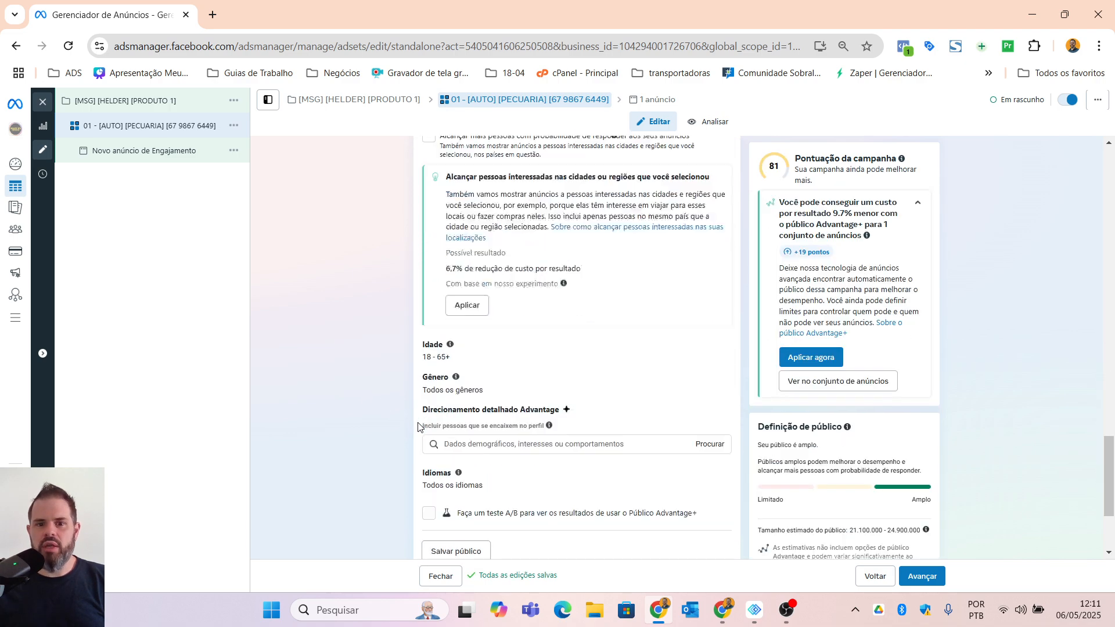
click(479, 351)
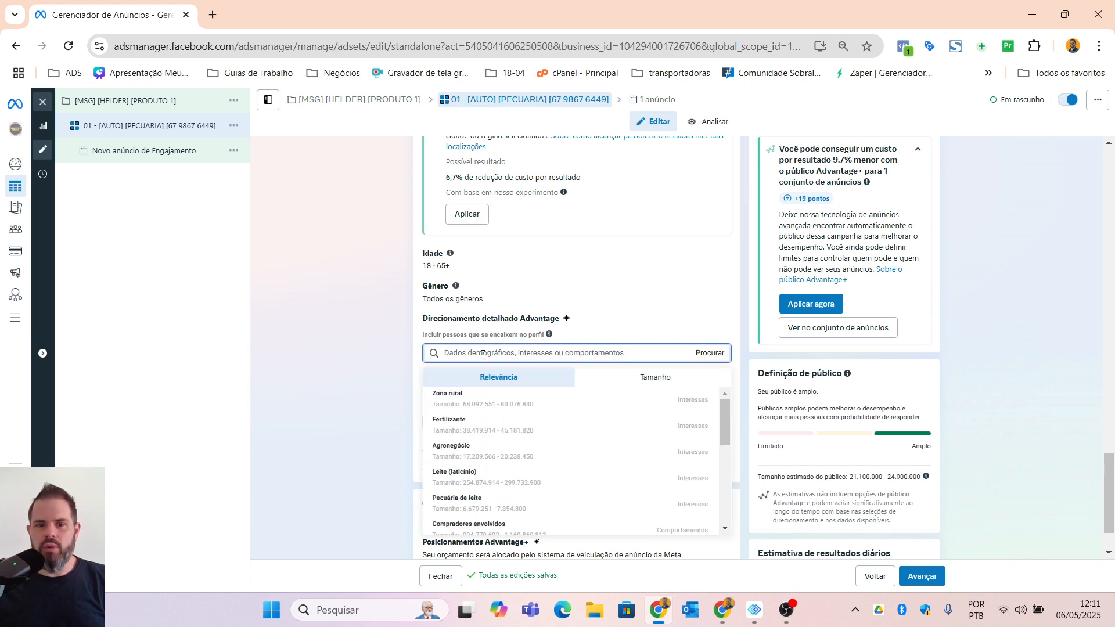
text(PECU)
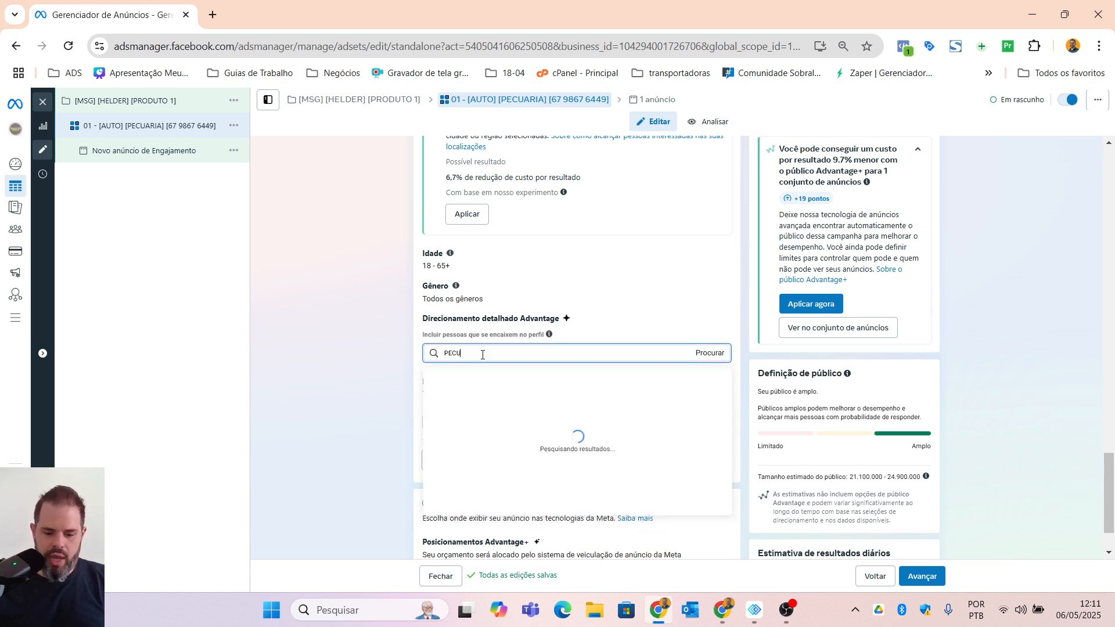
text(ÁRIA)
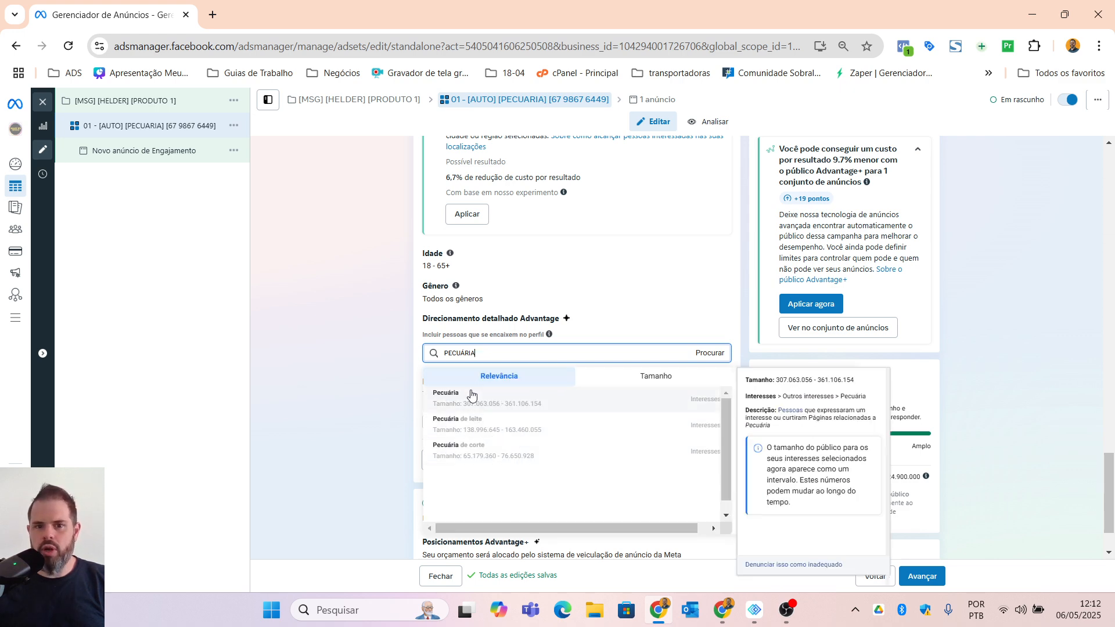
click(487, 406)
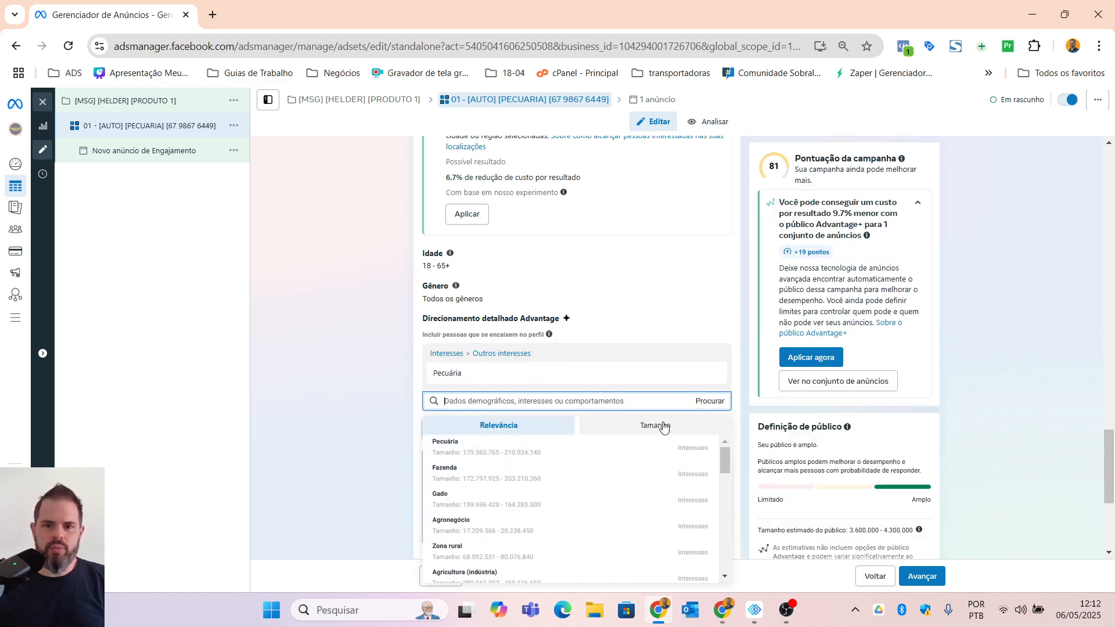
Step: Search detailed targeting for "LEITE" and add the interest "Pecuária de leite"
scroll(331, 473, down, 3)
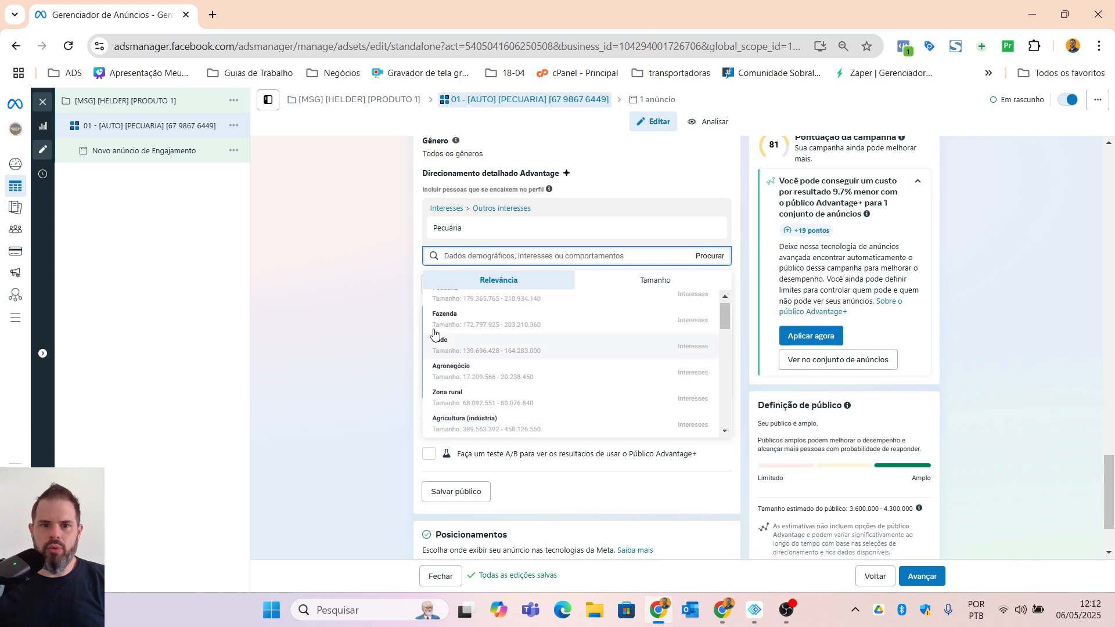
text(LEITE)
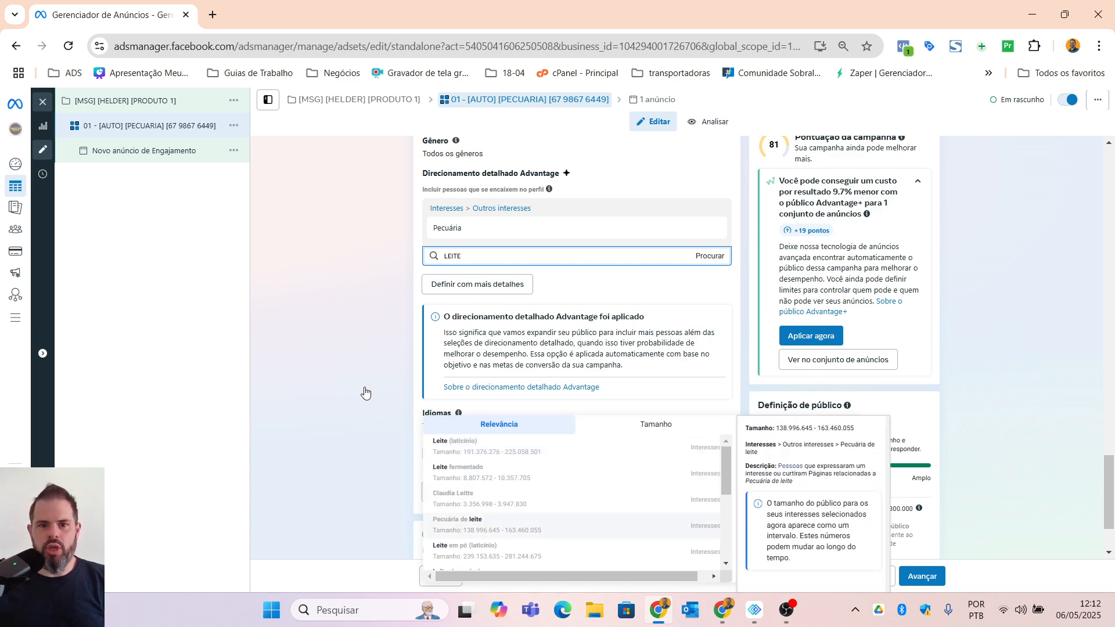
click(370, 240)
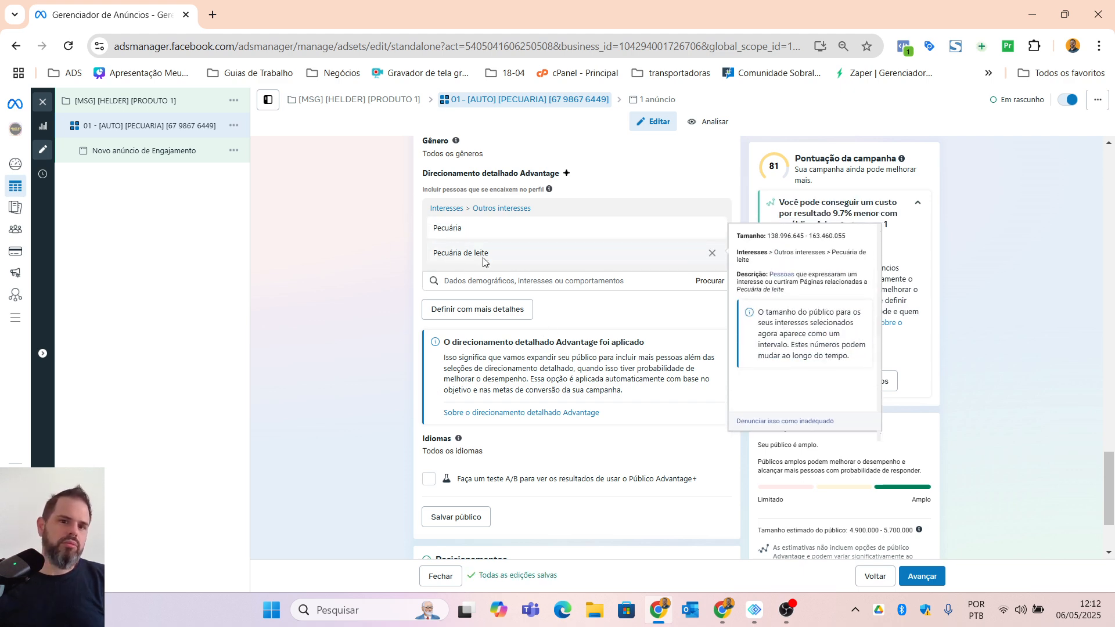
mouse_move(490, 243)
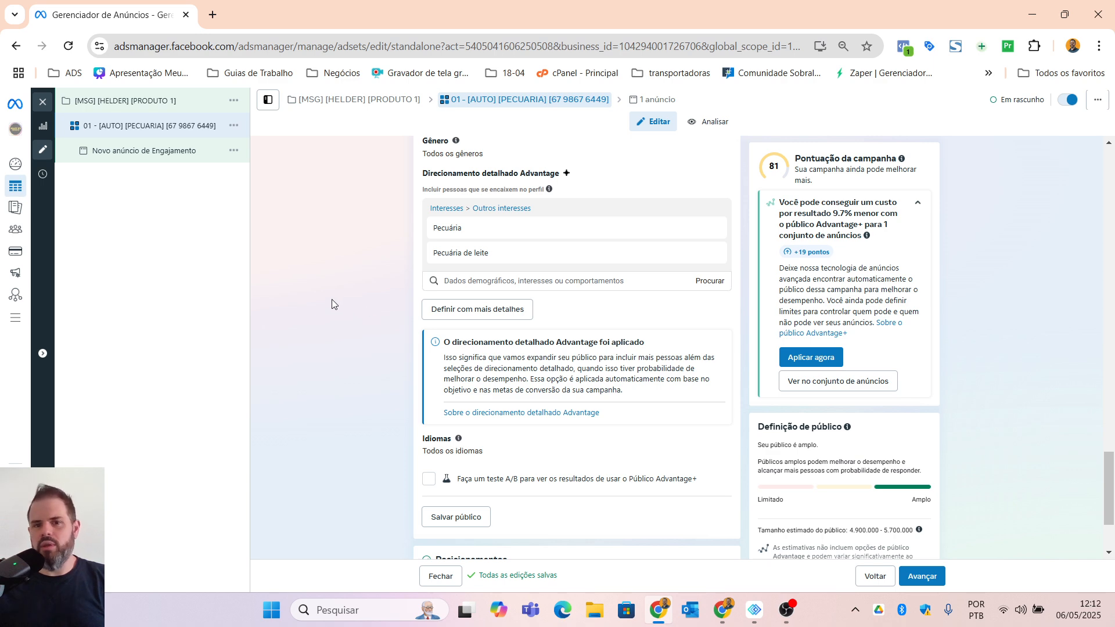
Step: Expand the additional placement options and review the brand safety and suitability settings
scroll(332, 301, down, 2)
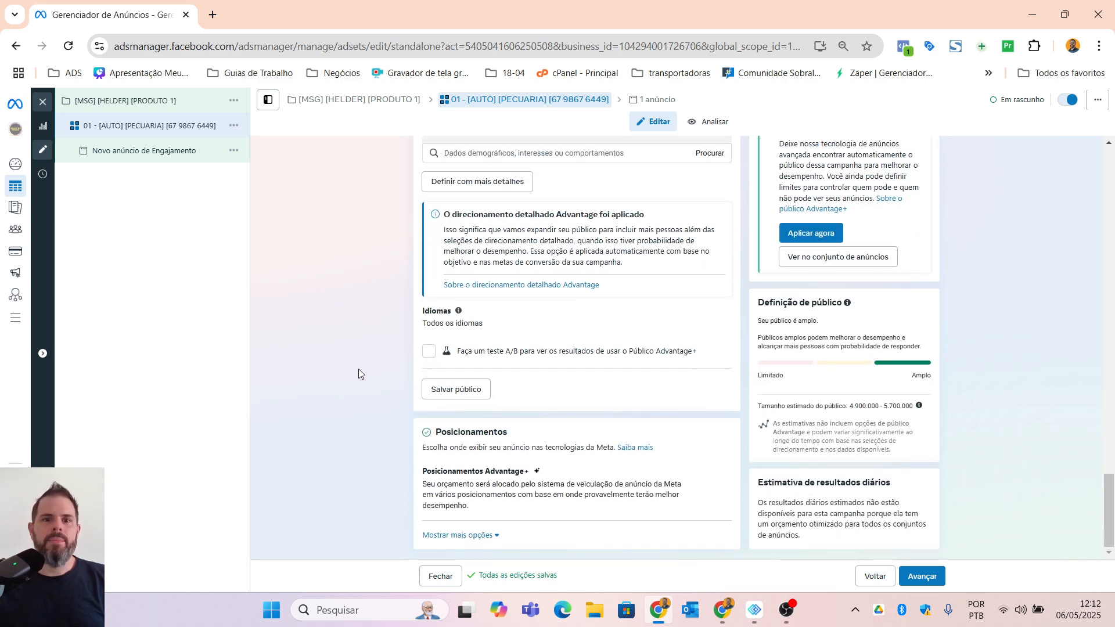
click(467, 537)
scroll(336, 480, down, 4)
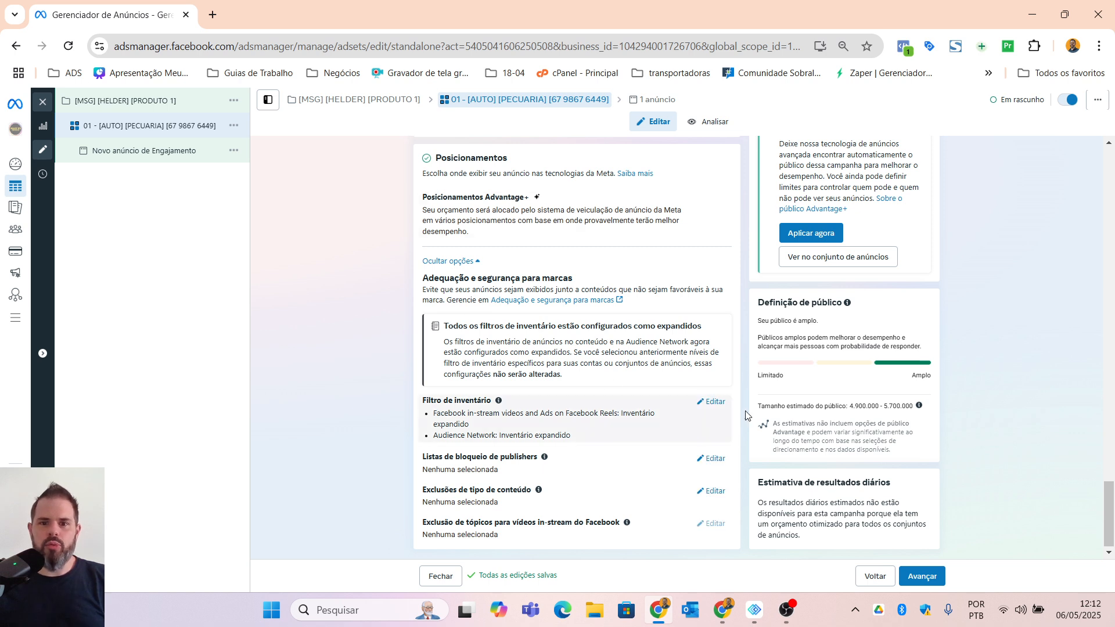
Step: Switch the ad set from Advantage+ placements to manual placements
scroll(668, 441, up, 1)
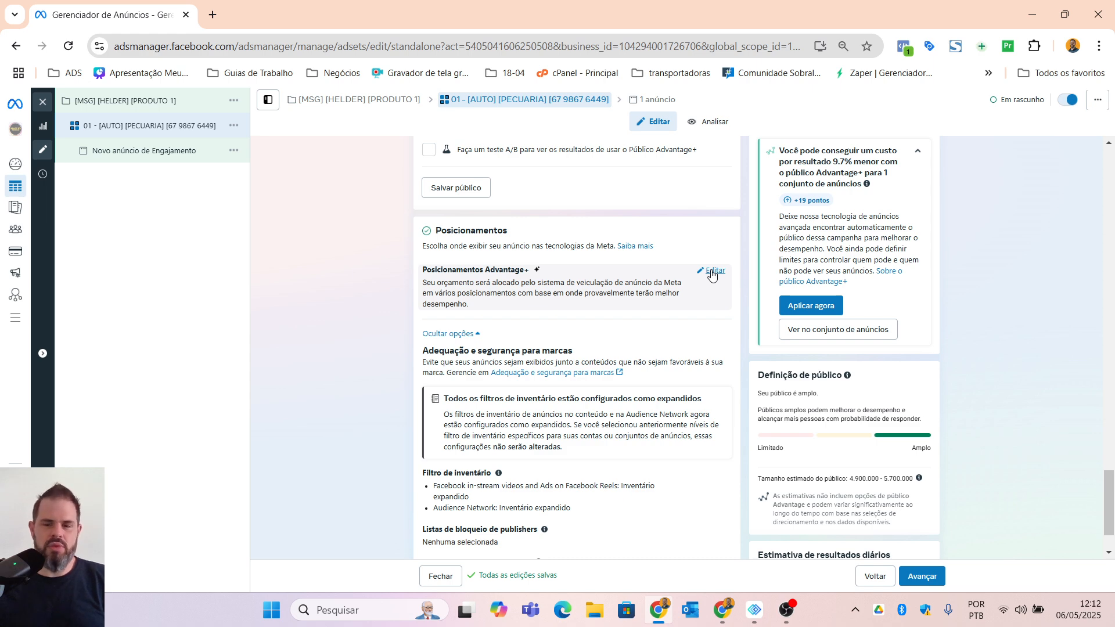
click(712, 273)
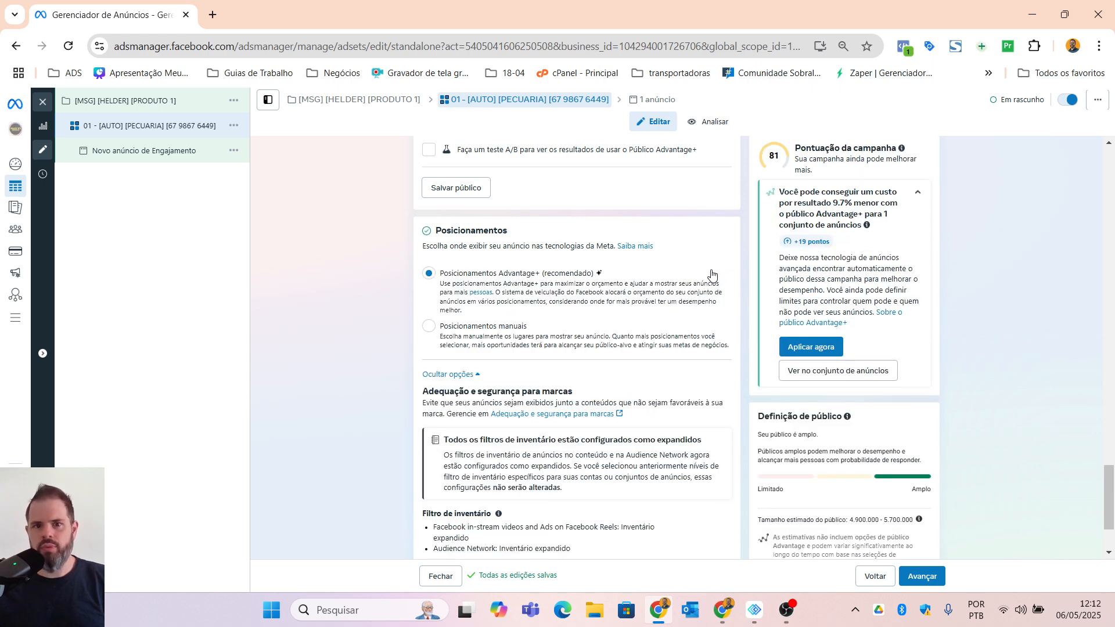
click(433, 331)
Step: Exclude the in-stream ads for videos and reels and the "Apps e sites" placements from the ad set
scroll(523, 401, down, 3)
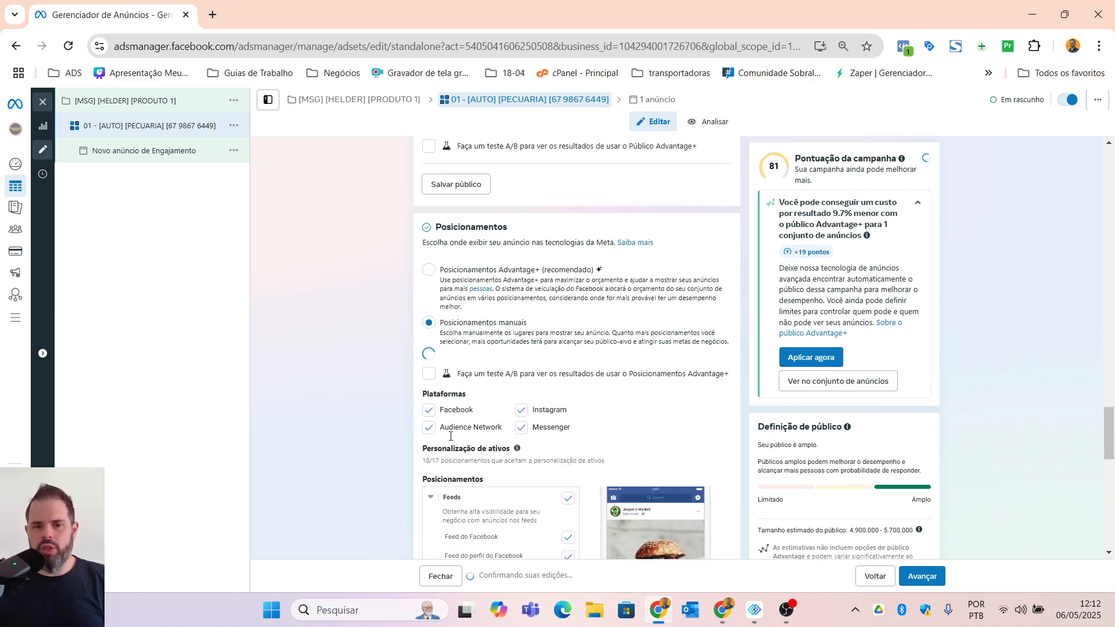
scroll(598, 403, down, 3)
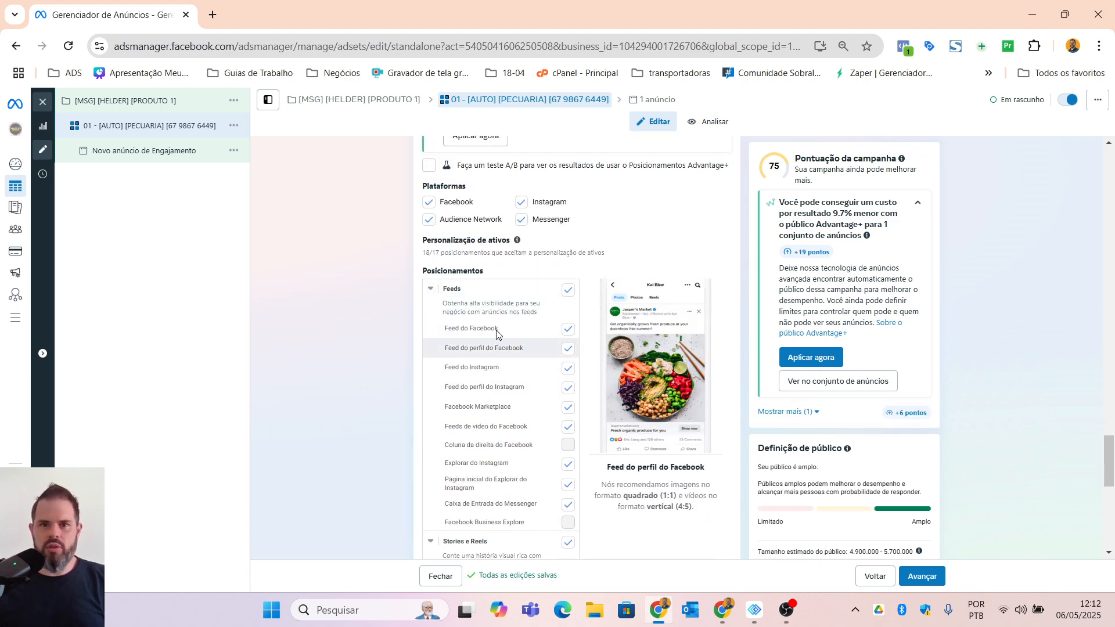
scroll(515, 393, down, 5)
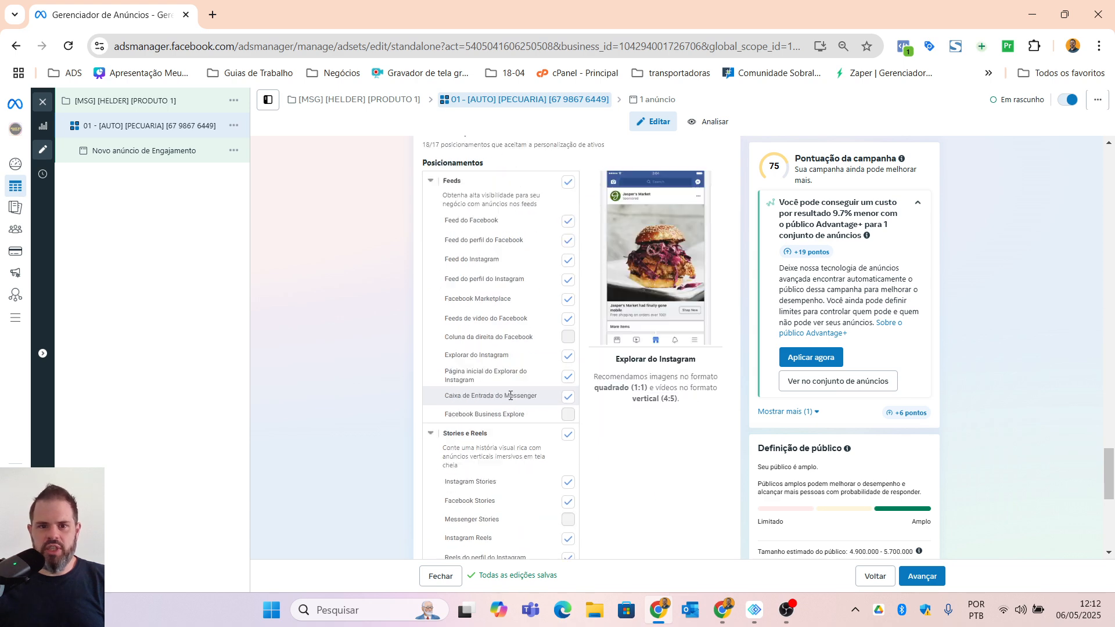
scroll(520, 408, down, 3)
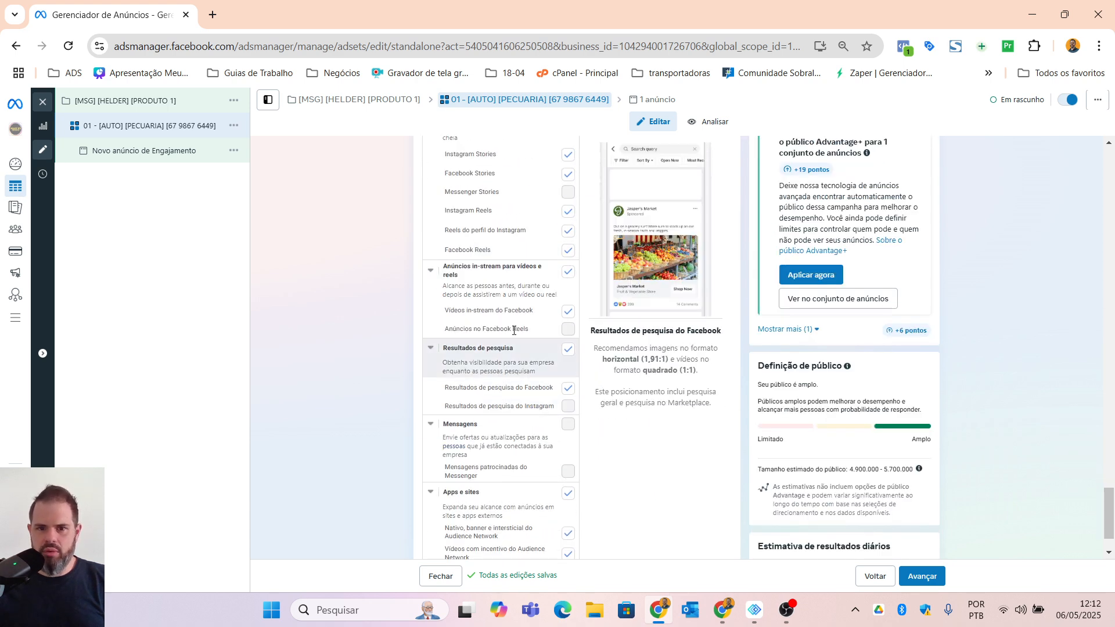
click(568, 273)
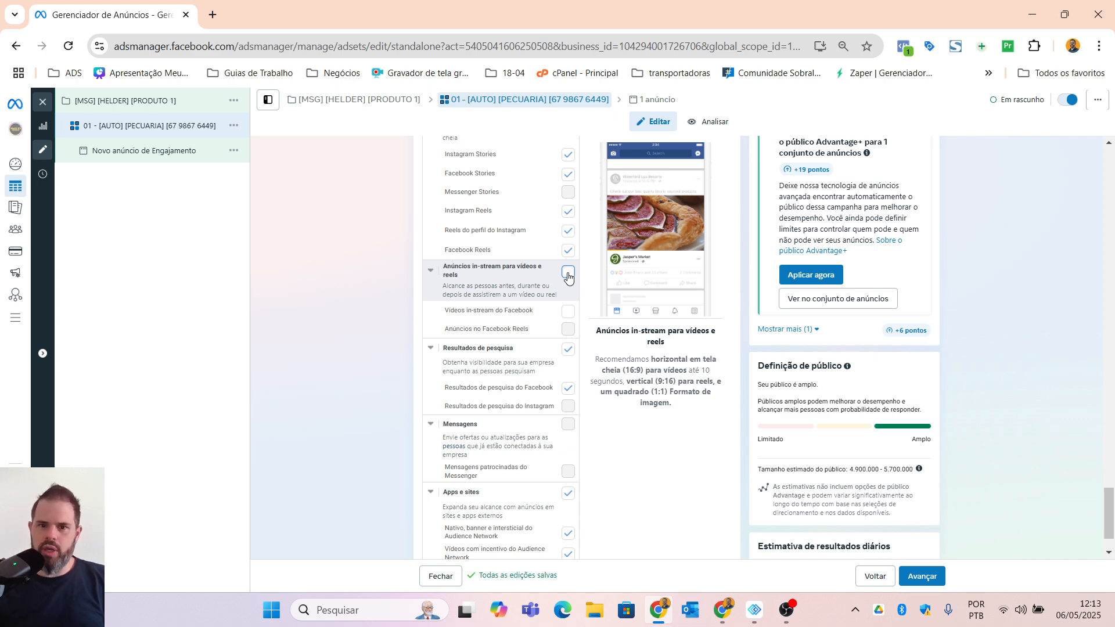
scroll(500, 321, down, 1)
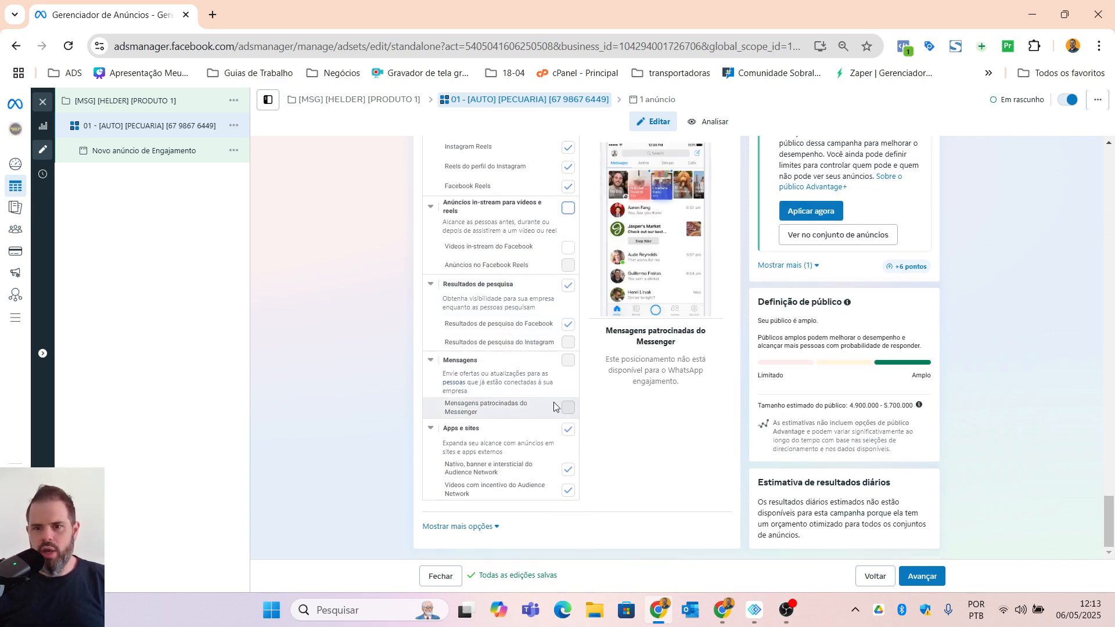
click(571, 434)
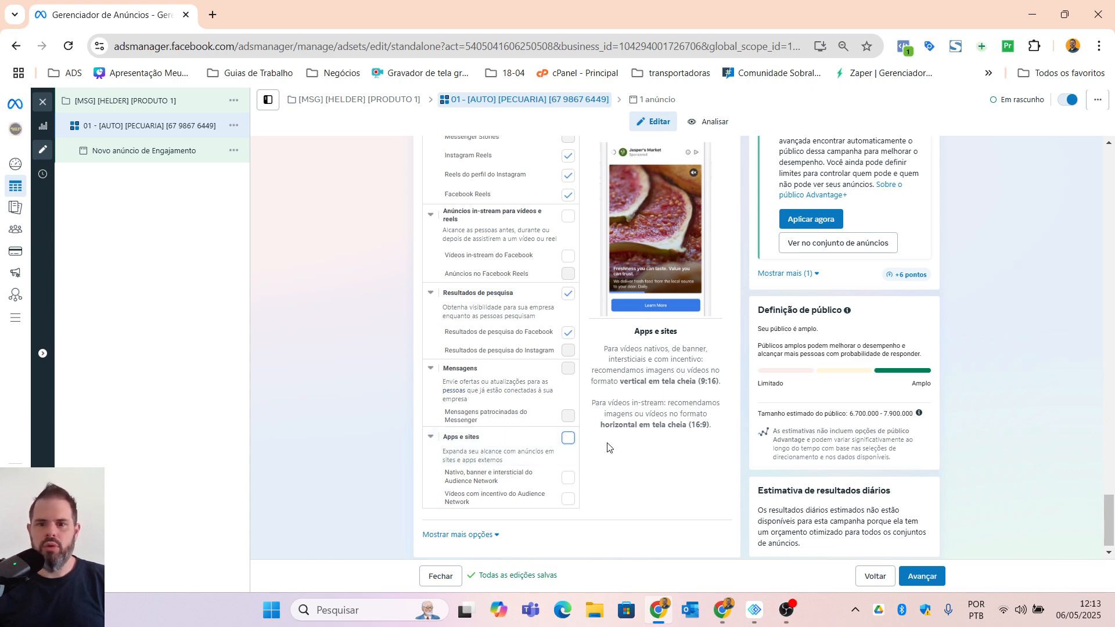
scroll(511, 401, up, 1)
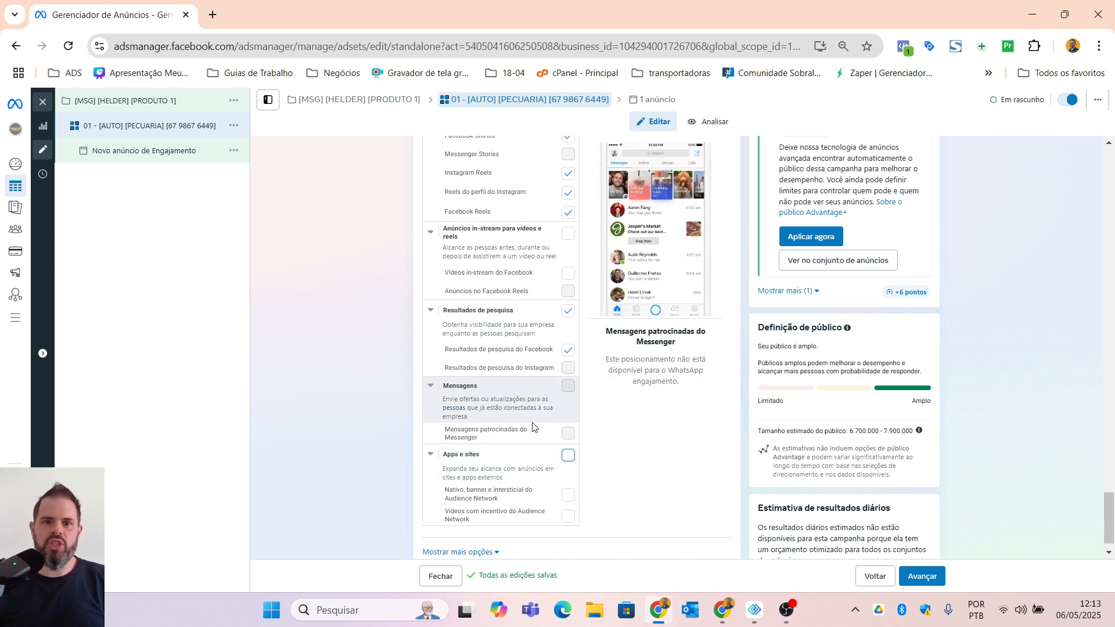
scroll(511, 378, up, 5)
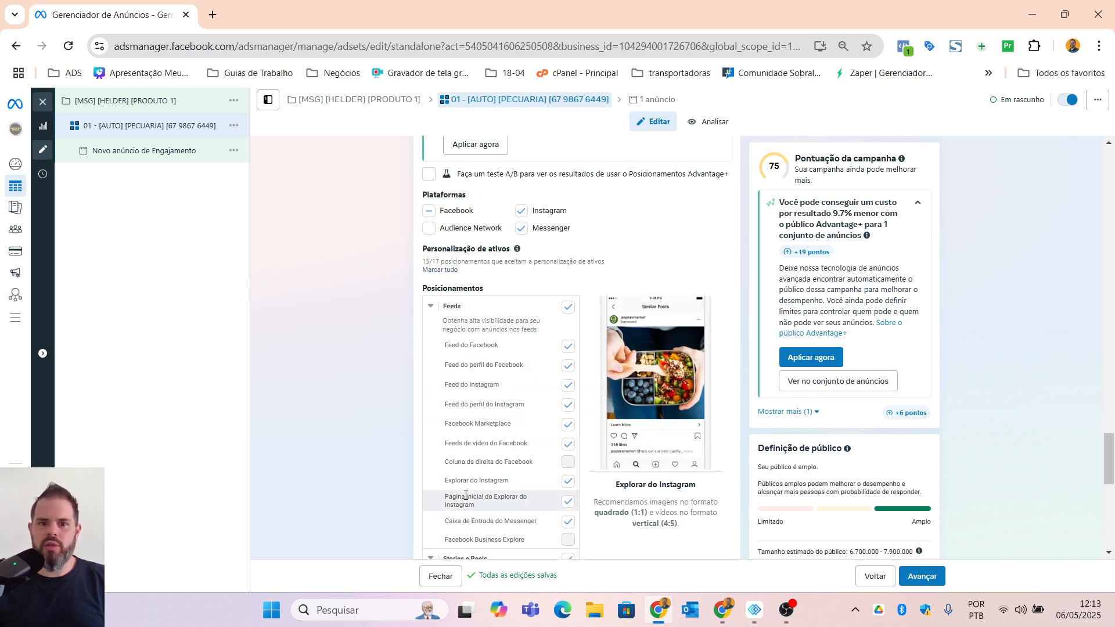
scroll(494, 495, down, 2)
scroll(498, 496, down, 7)
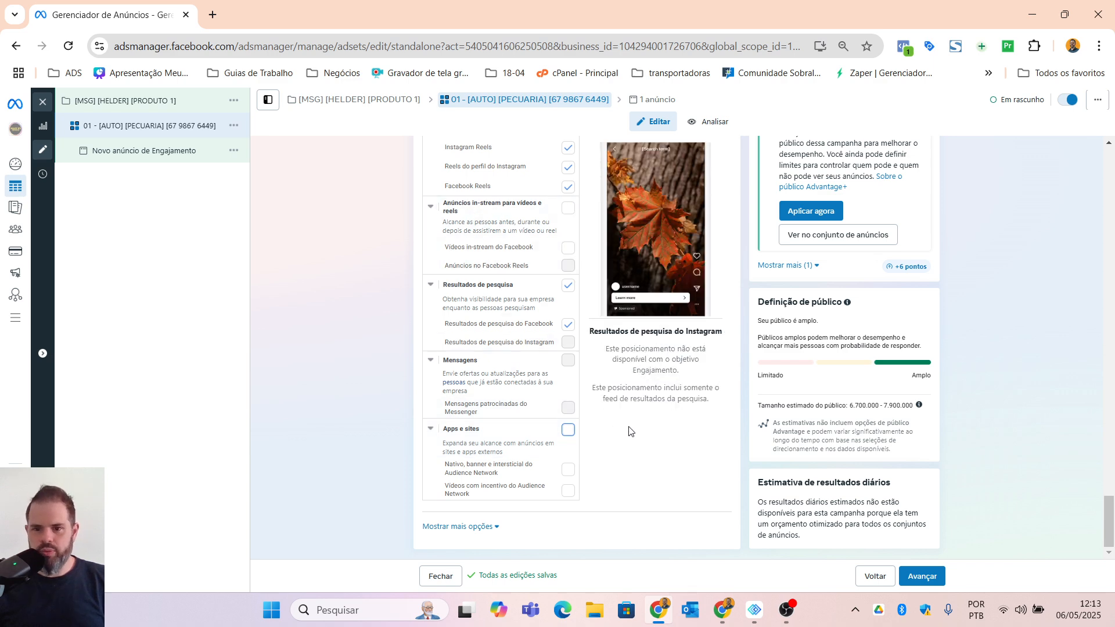
Step: Add a further group of detailed targeting criteria that people must also match, alongside the livestock interests
scroll(629, 430, up, 10)
scroll(627, 447, up, 4)
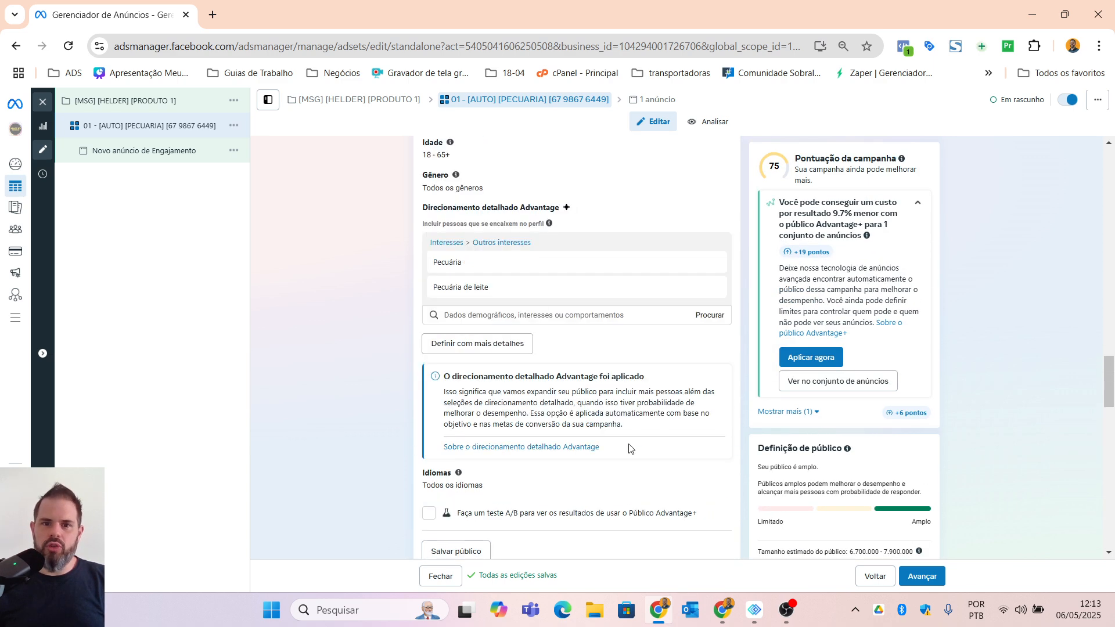
scroll(629, 448, up, 3)
mouse_move(488, 417)
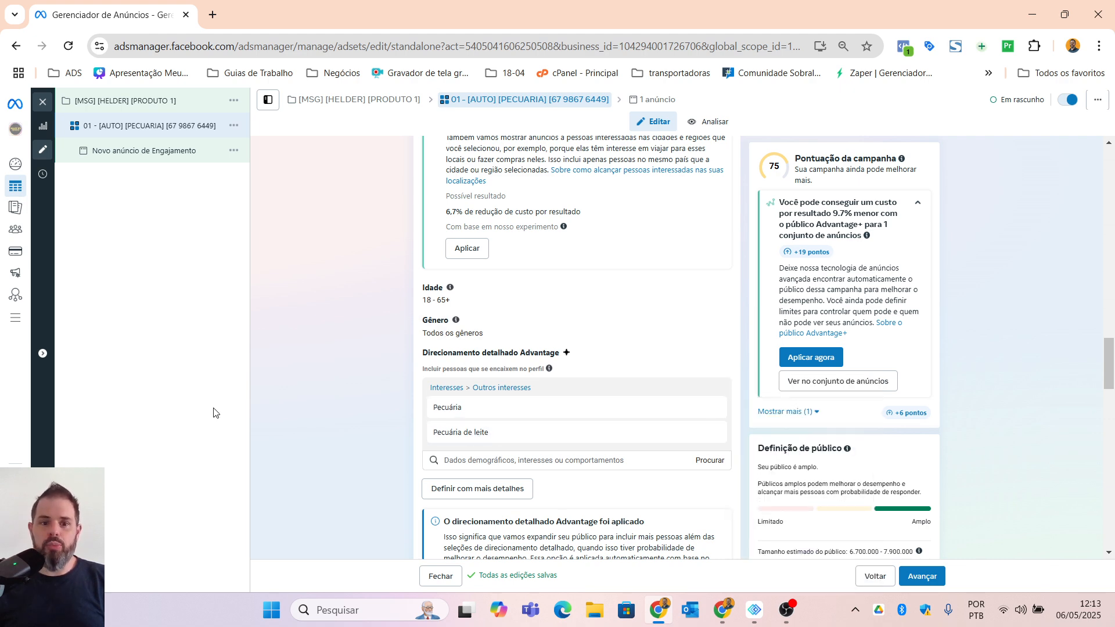
scroll(367, 467, down, 1)
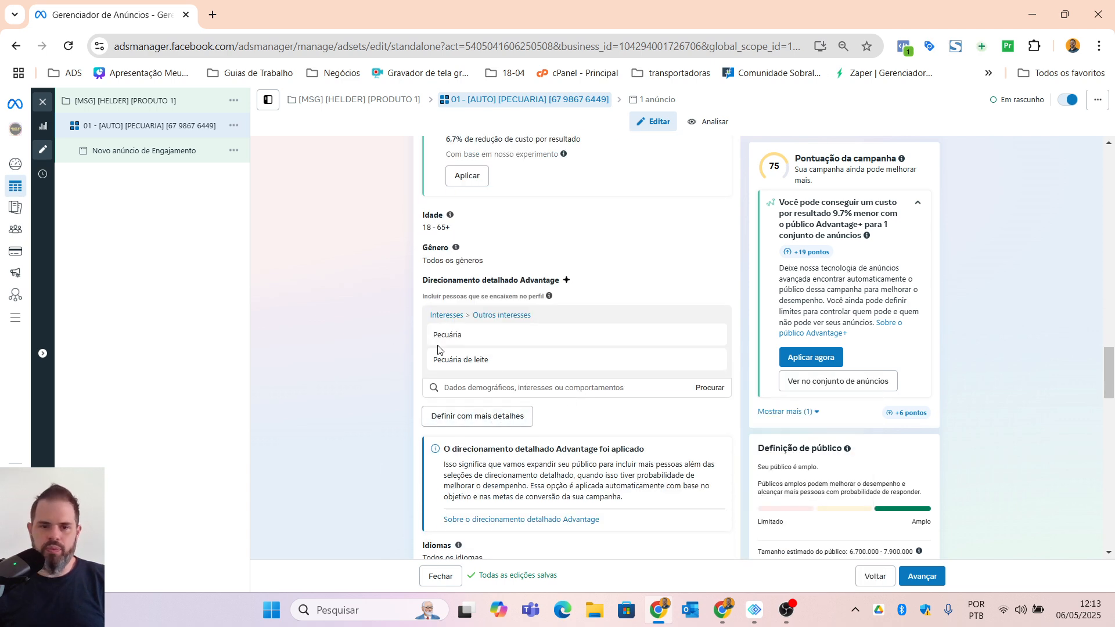
click(480, 416)
click(472, 424)
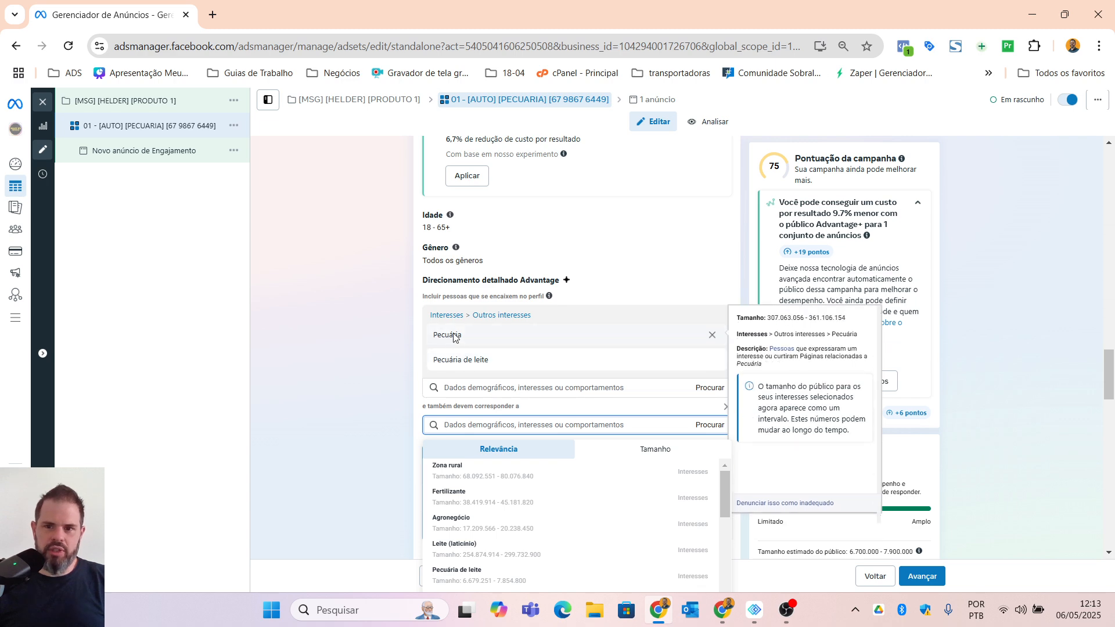
mouse_move(465, 365)
click(396, 365)
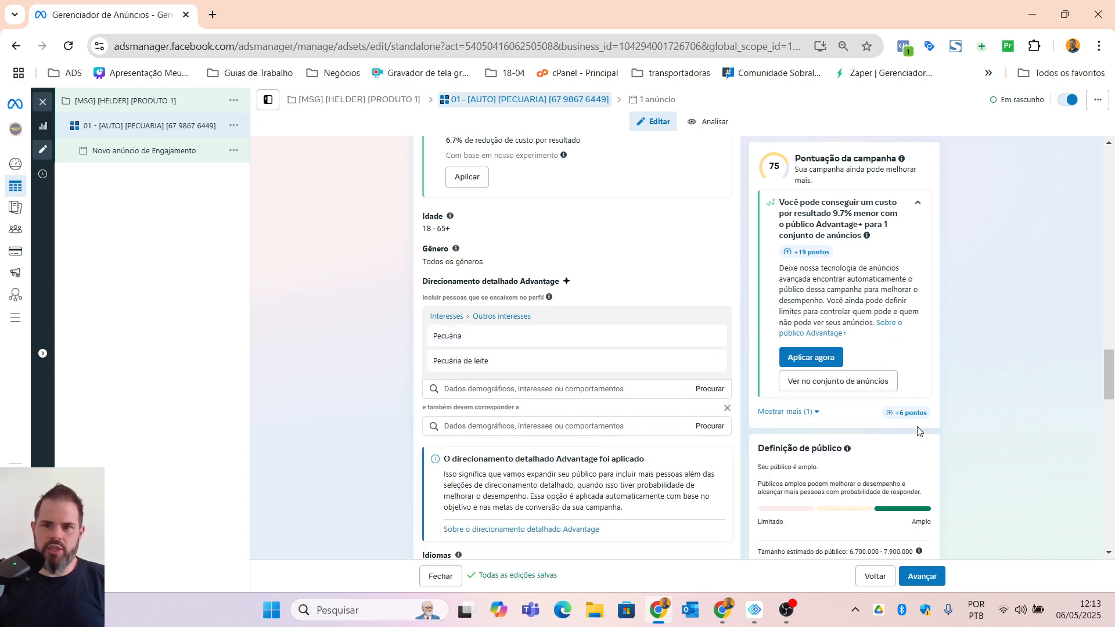
Step: Add the interest "Leite (laticínio)" to the "e também devem corresponder a" targeting condition
scroll(914, 433, up, 4)
scroll(915, 433, down, 6)
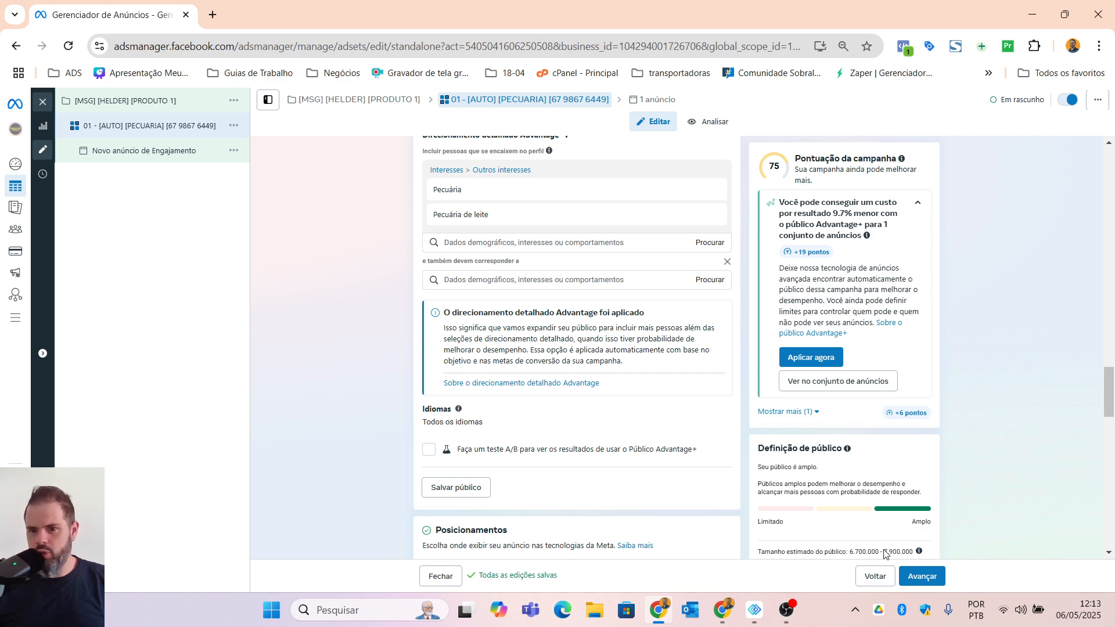
scroll(849, 554, down, 2)
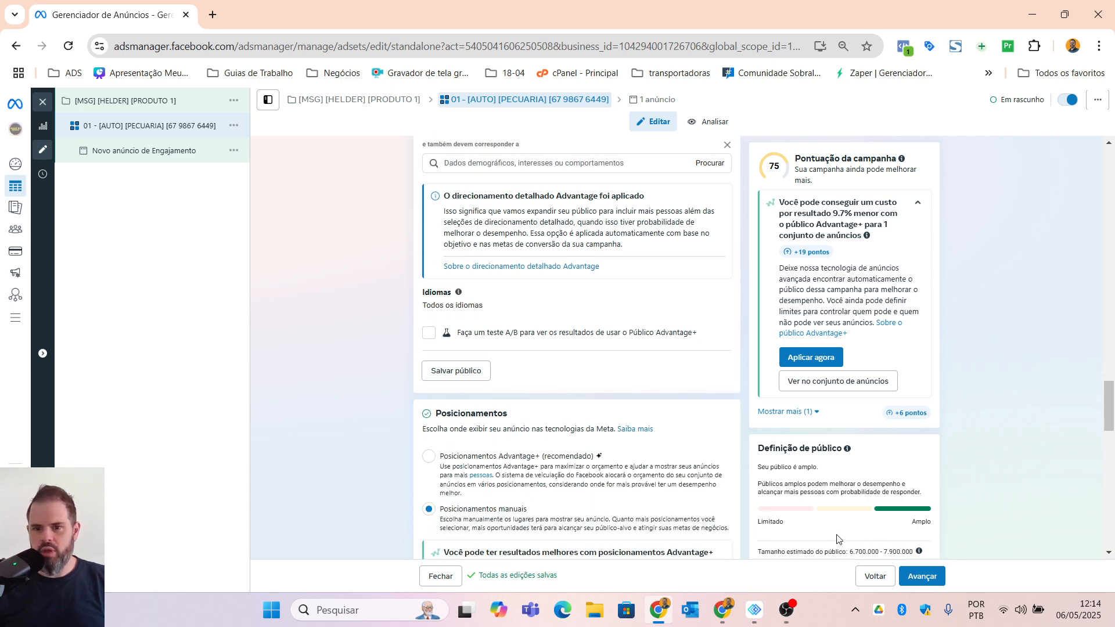
scroll(318, 430, up, 4)
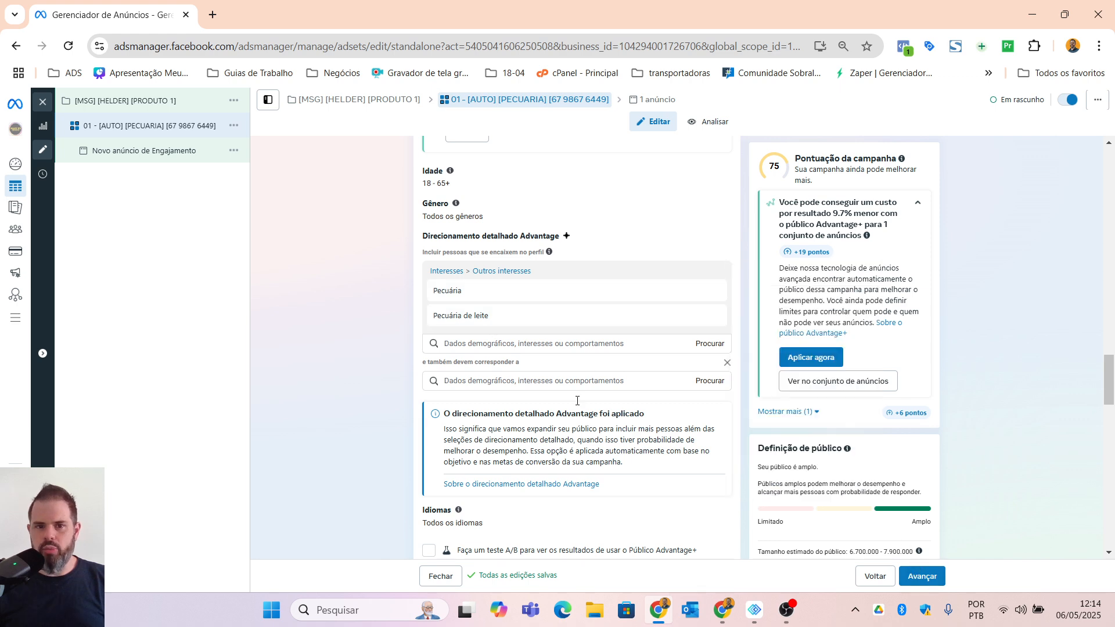
click(486, 381)
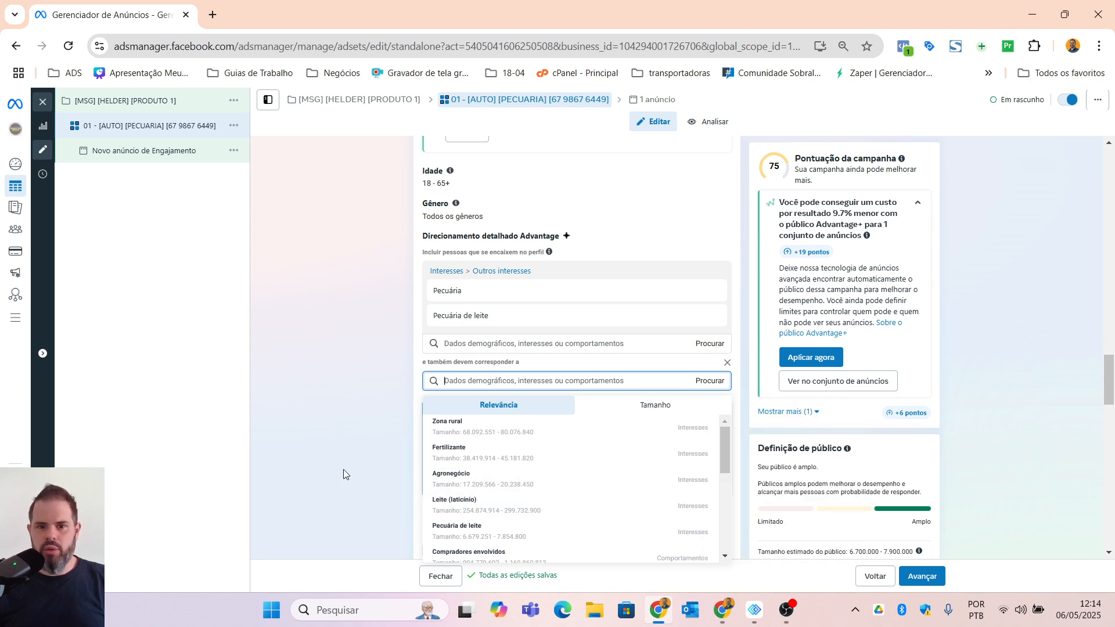
click(479, 505)
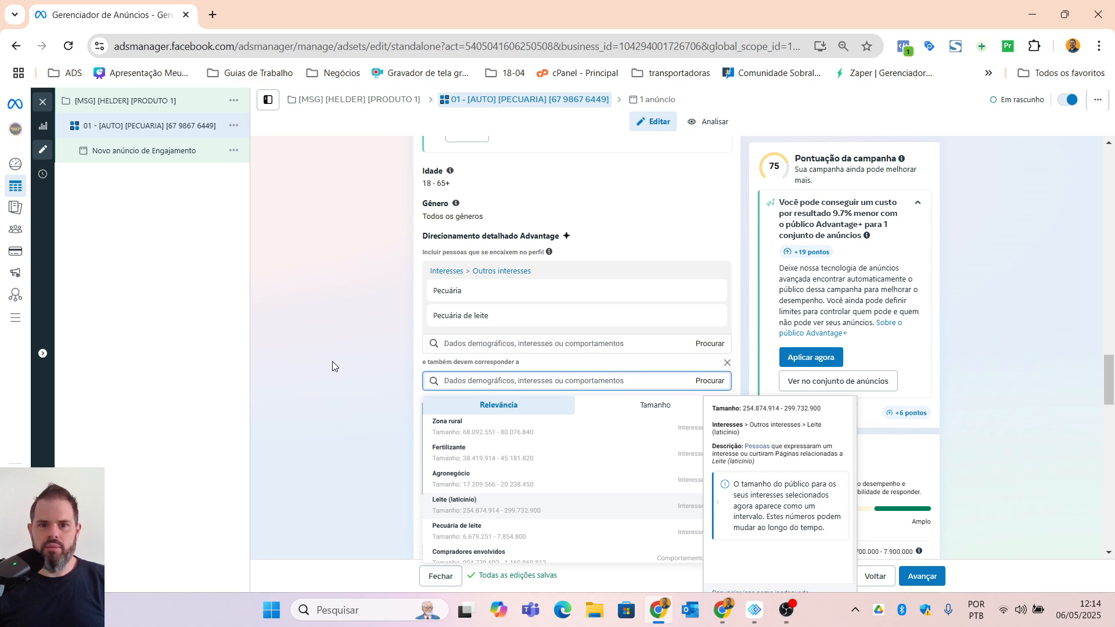
click(341, 391)
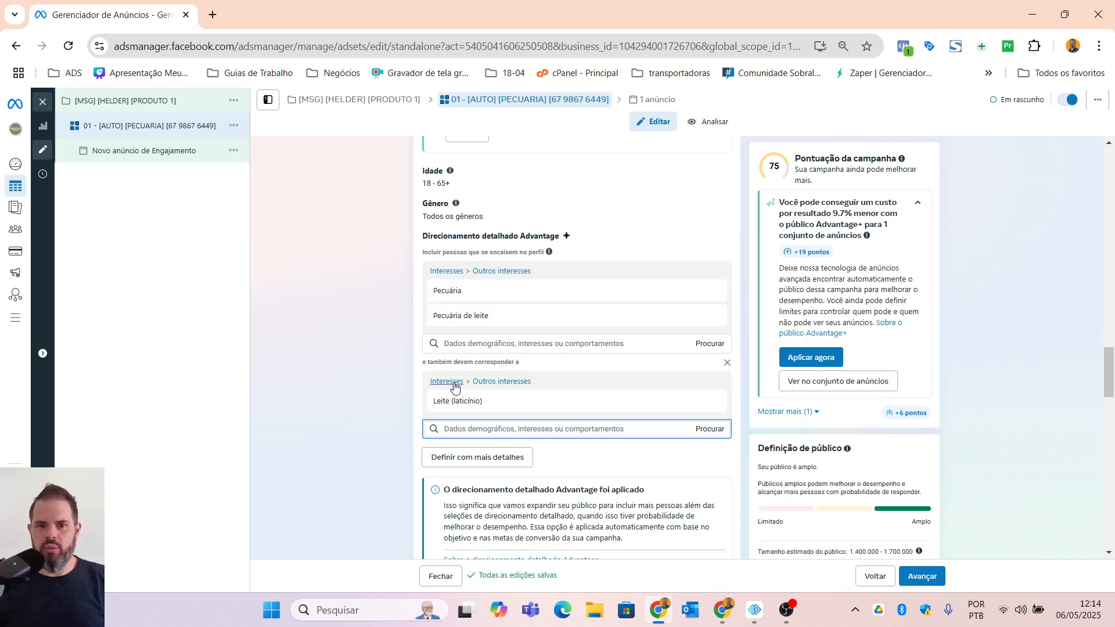
Step: Check the estimated audience size and review the narrowed targeting and the selected placements
mouse_move(447, 410)
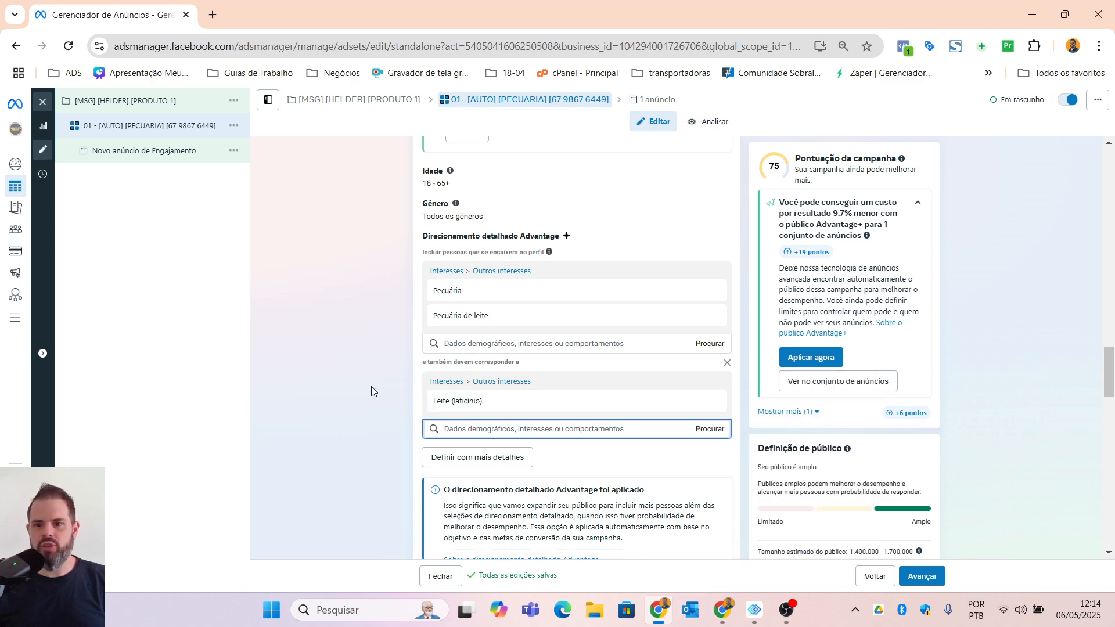
scroll(987, 516, down, 3)
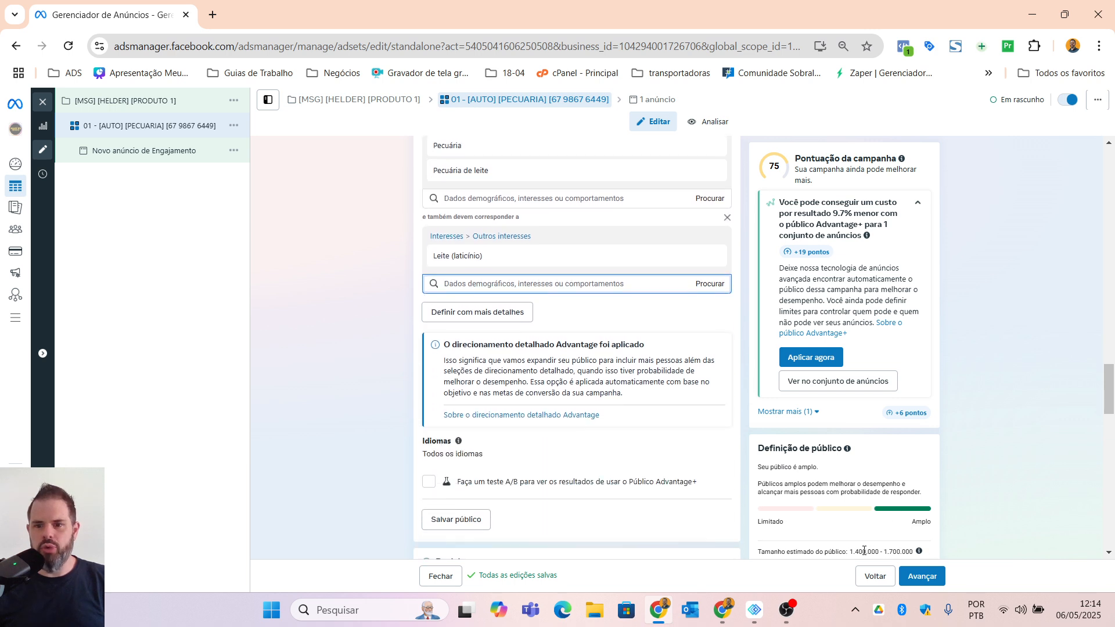
scroll(864, 551, down, 2)
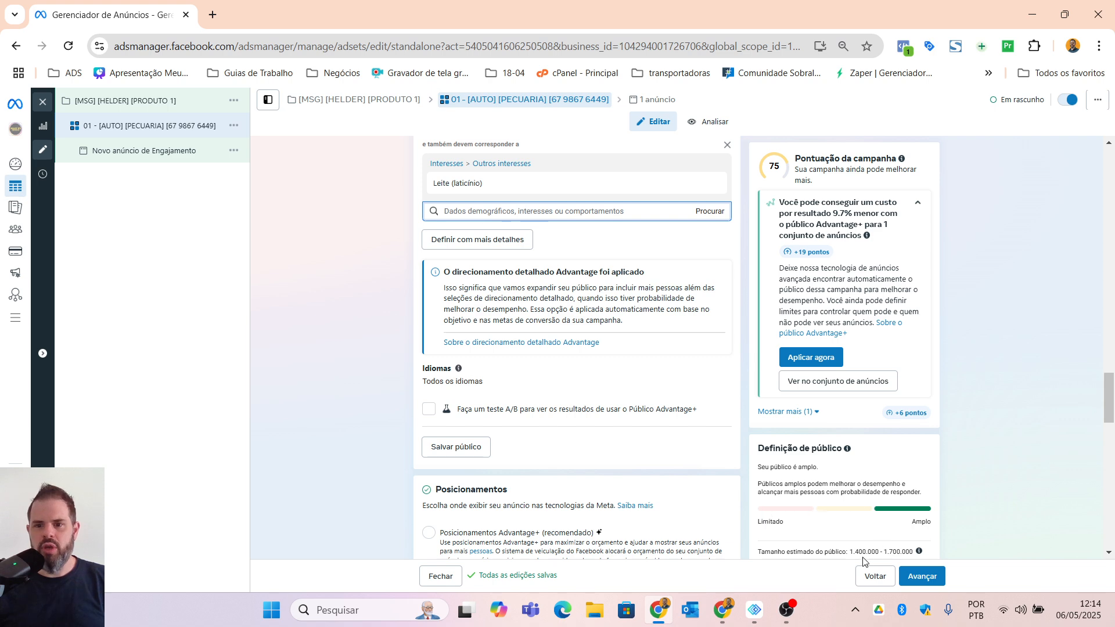
scroll(403, 361, up, 5)
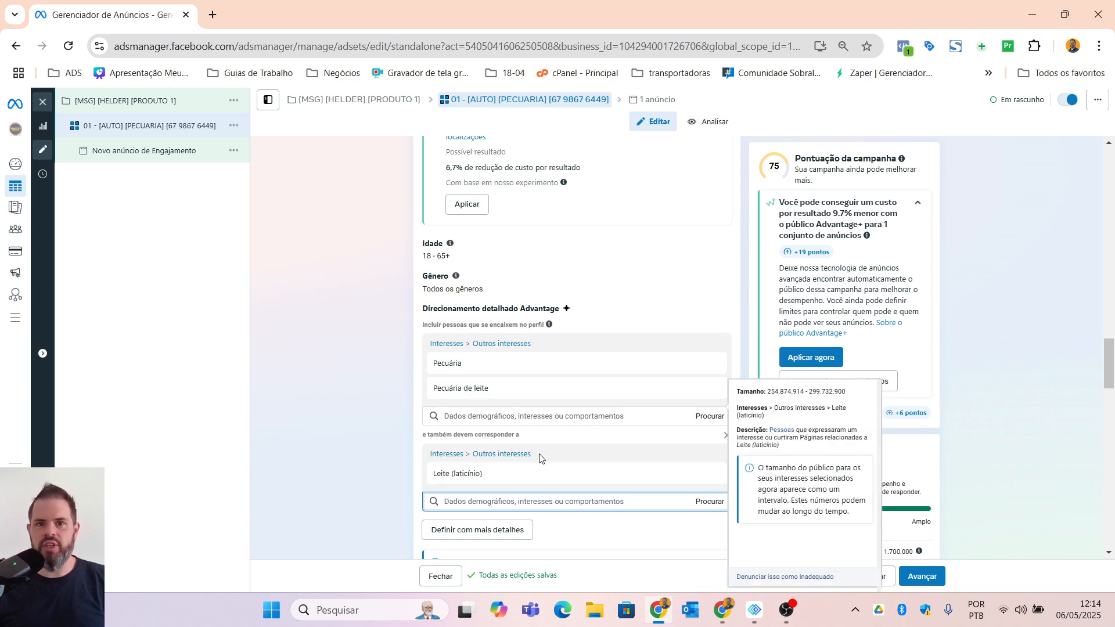
scroll(545, 401, up, 9)
scroll(549, 406, down, 20)
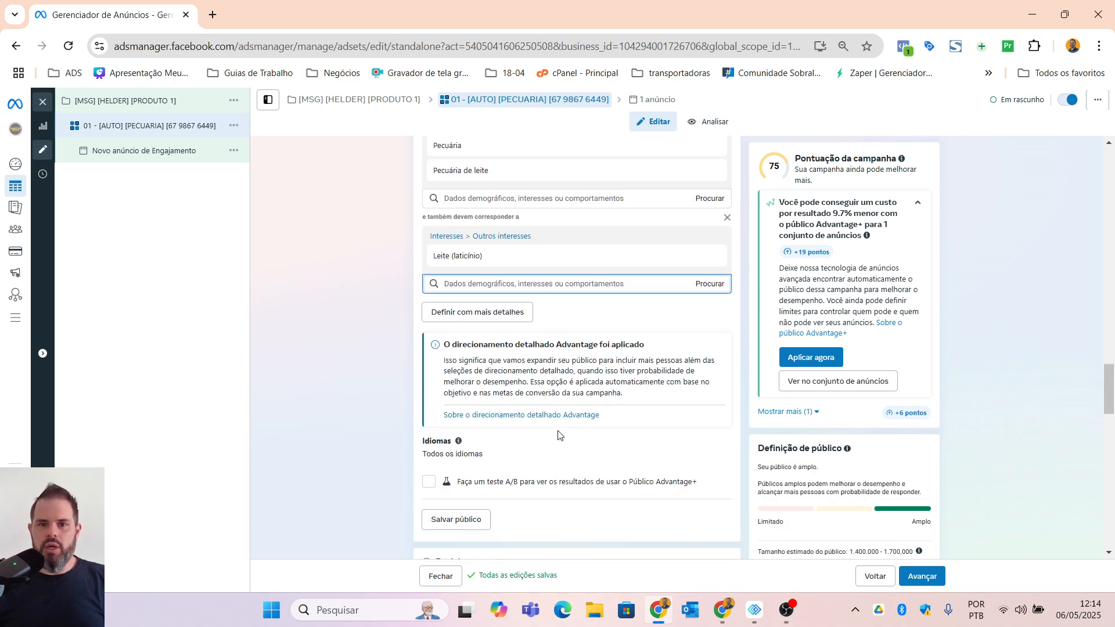
scroll(577, 455, down, 3)
scroll(580, 465, up, 15)
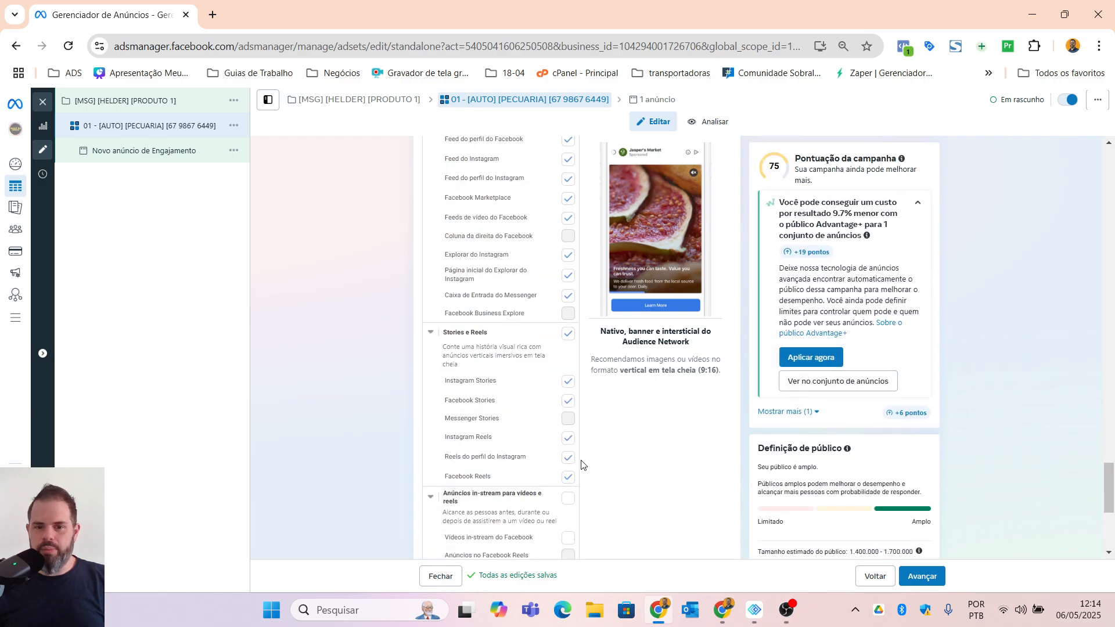
scroll(590, 429, down, 3)
Step: Extend the "AUTO" tag in the ad set's name to "AUTO SEM IN STREAM E APP"
scroll(587, 436, up, 20)
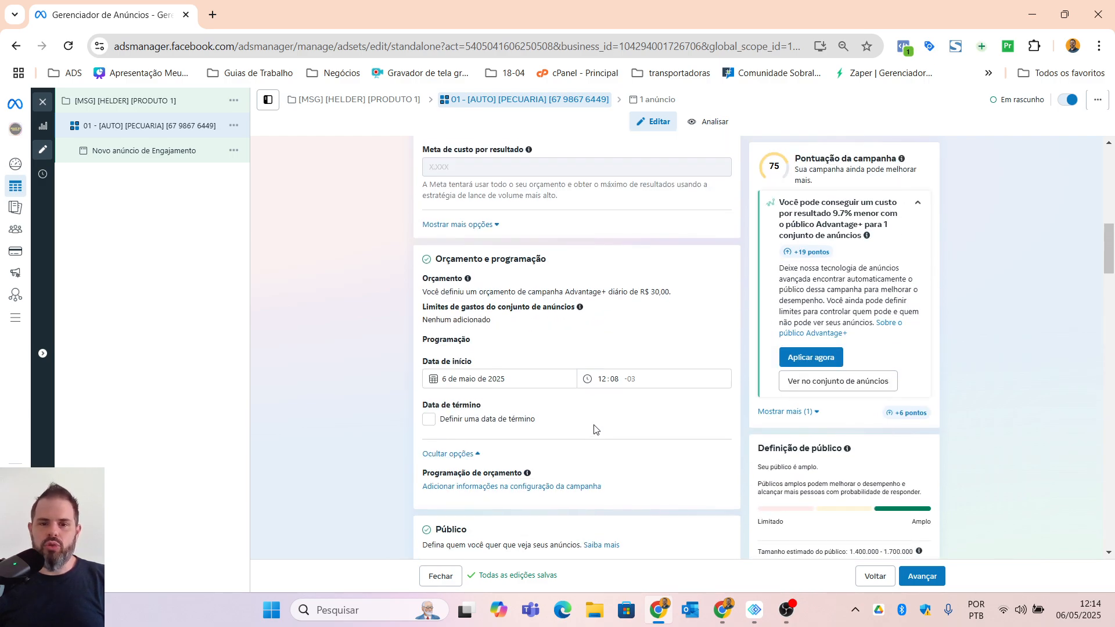
scroll(583, 451, up, 2)
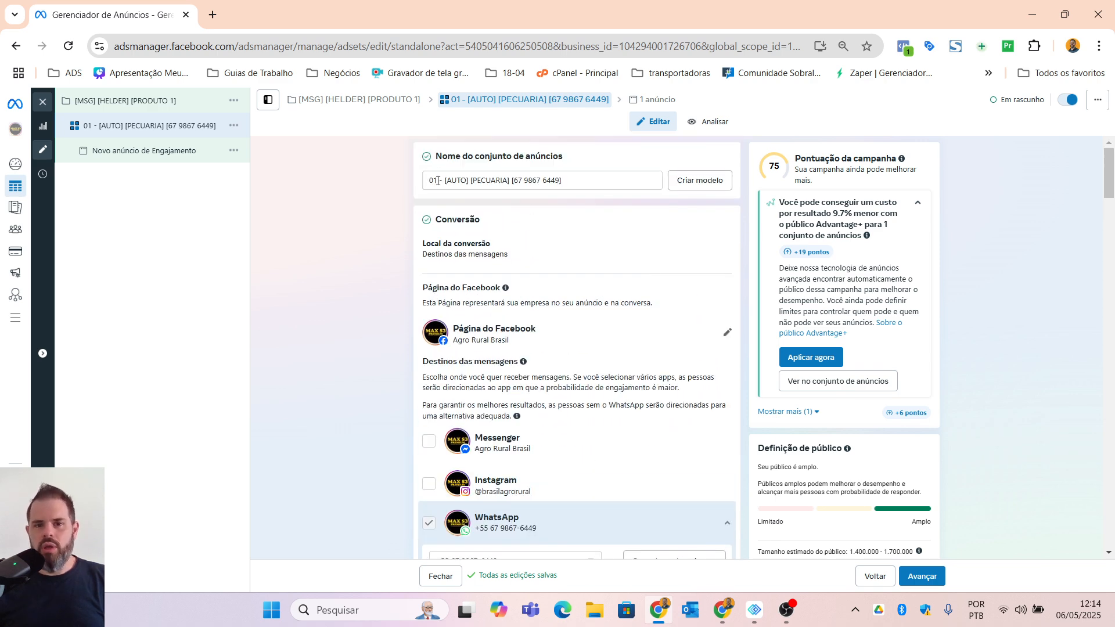
double_click(461, 182)
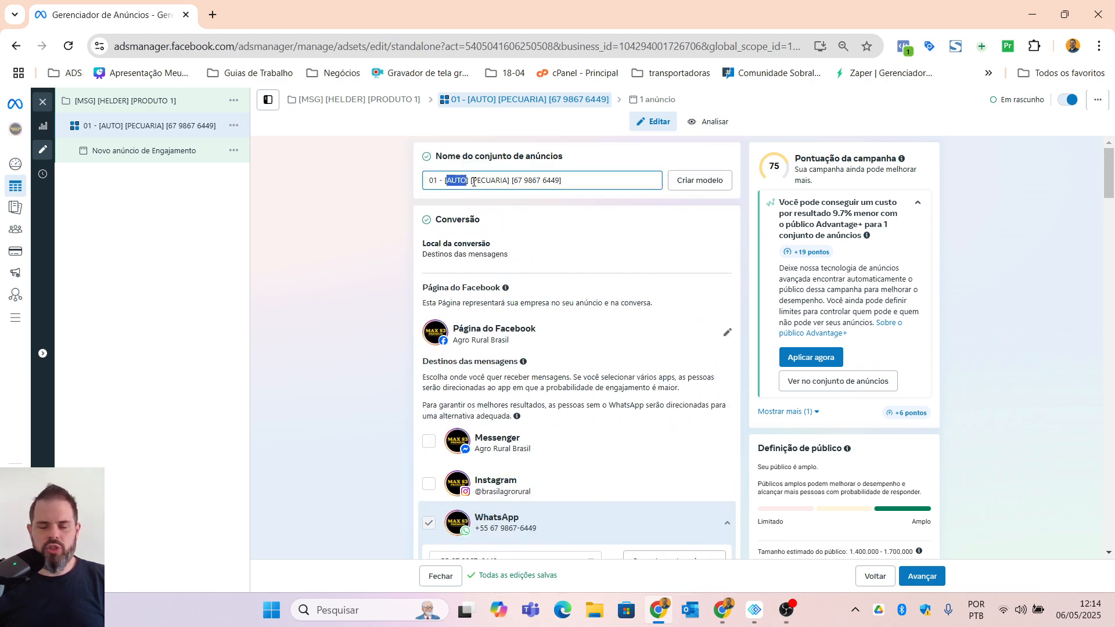
click(461, 181)
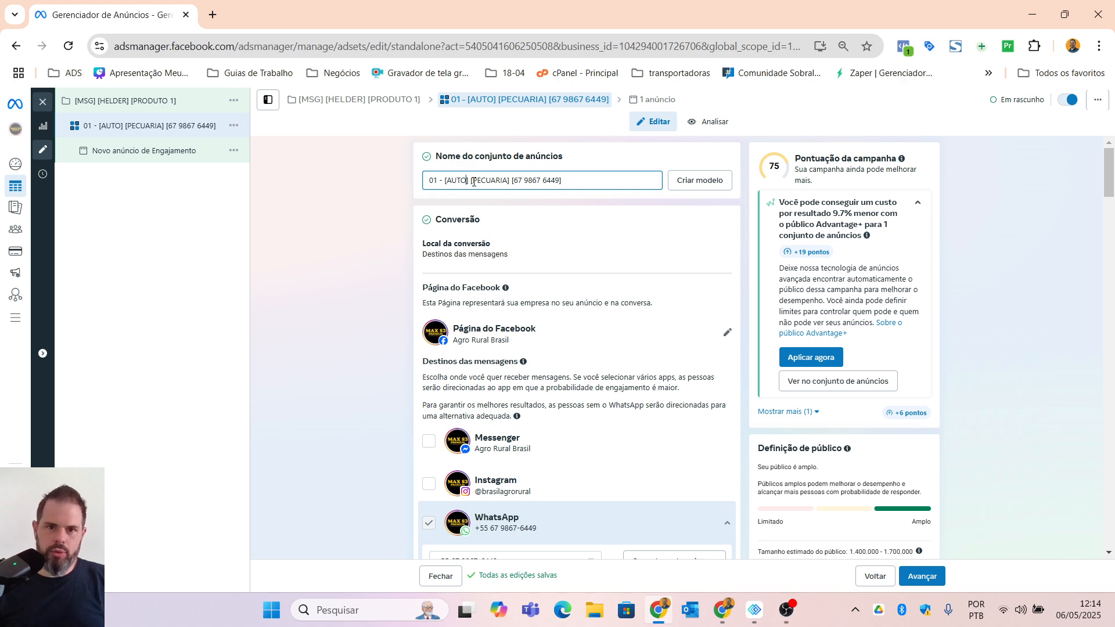
text(SEM IN STRE)
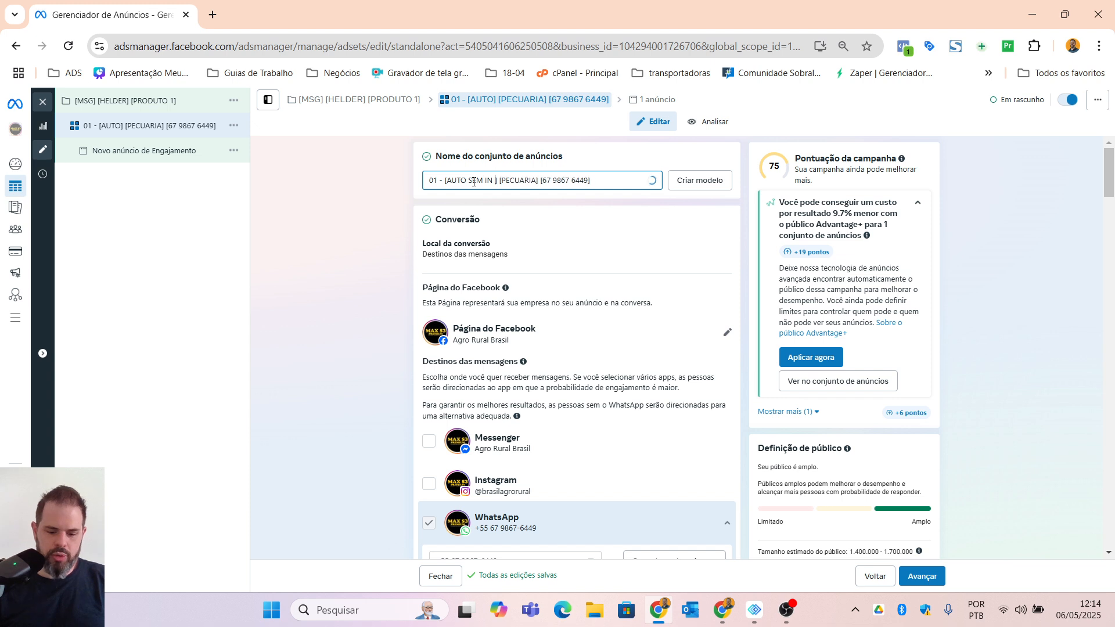
text(AM E APP)
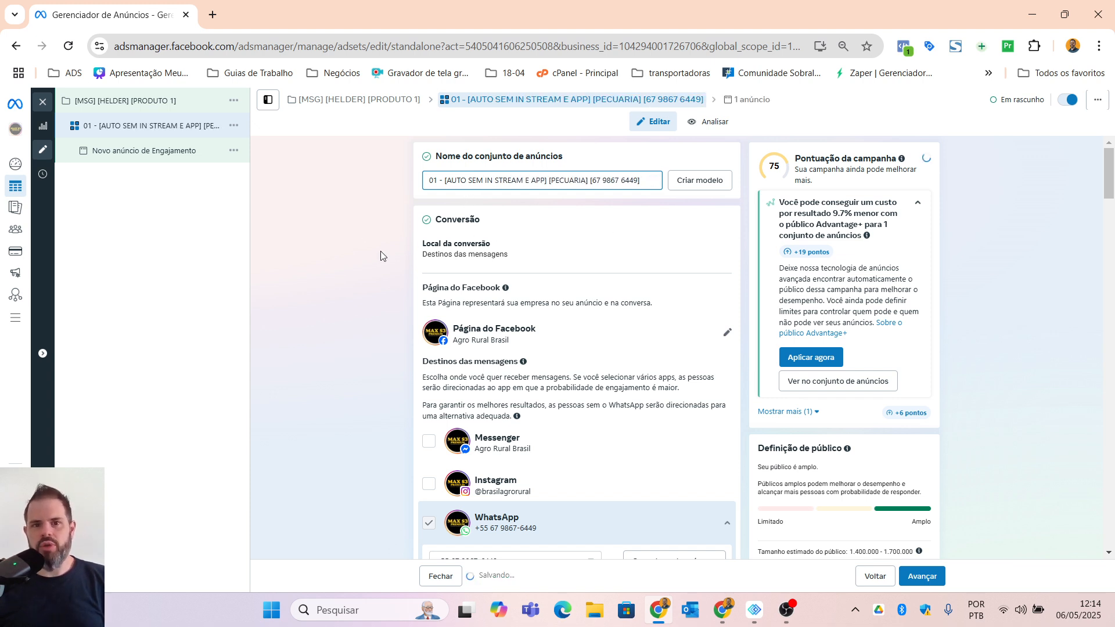
Step: Add the state of Santa Catarina, Brasil, to the ad set's included locations
scroll(399, 344, down, 5)
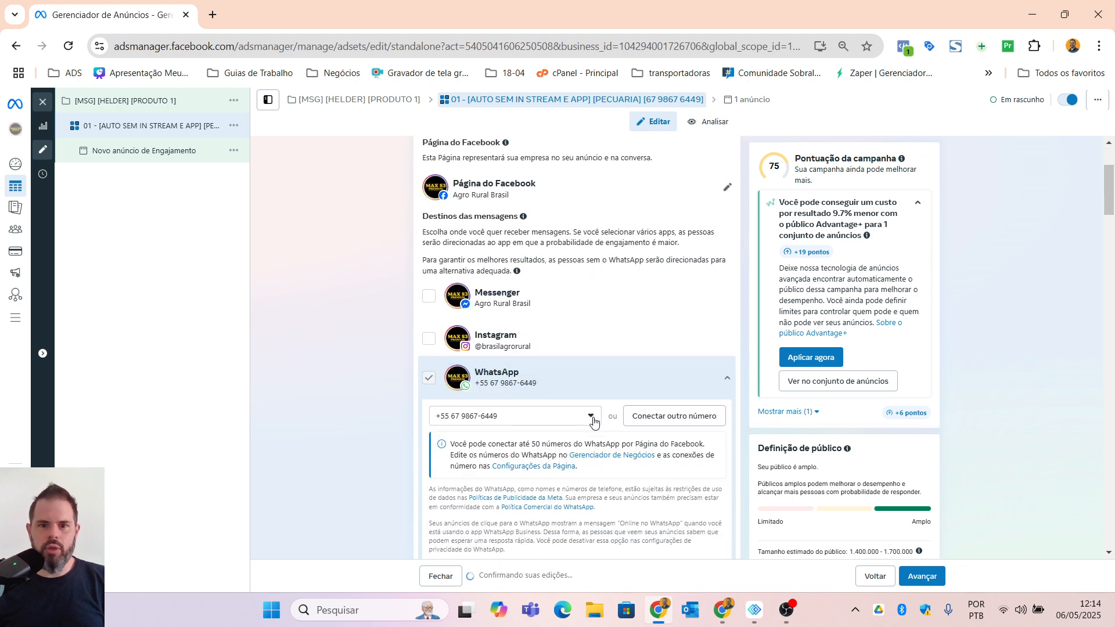
scroll(500, 369, down, 6)
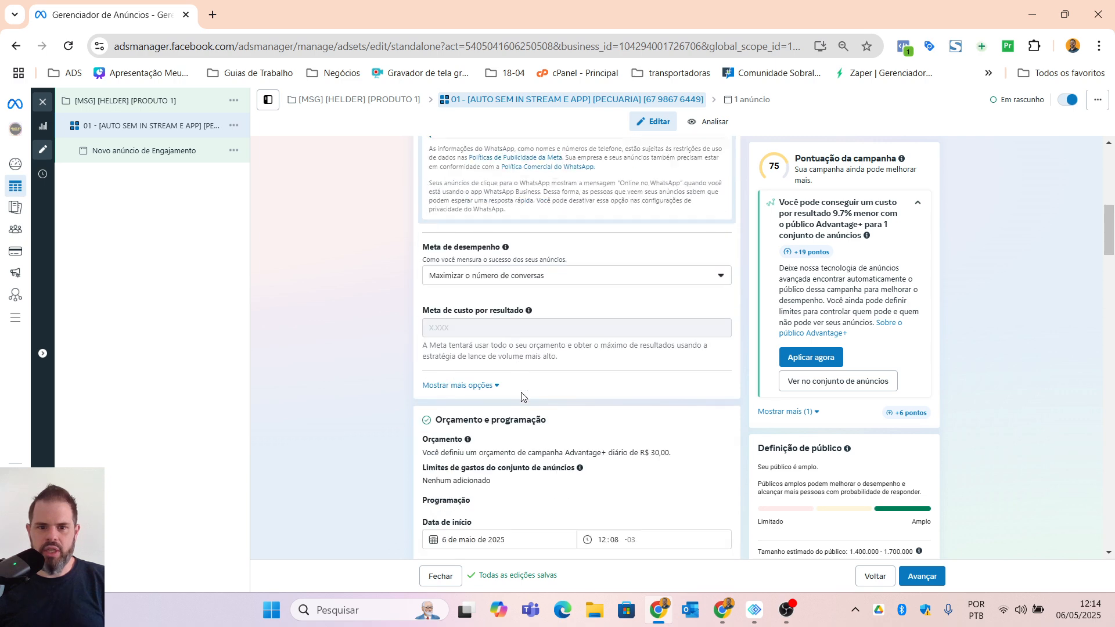
scroll(478, 376, down, 9)
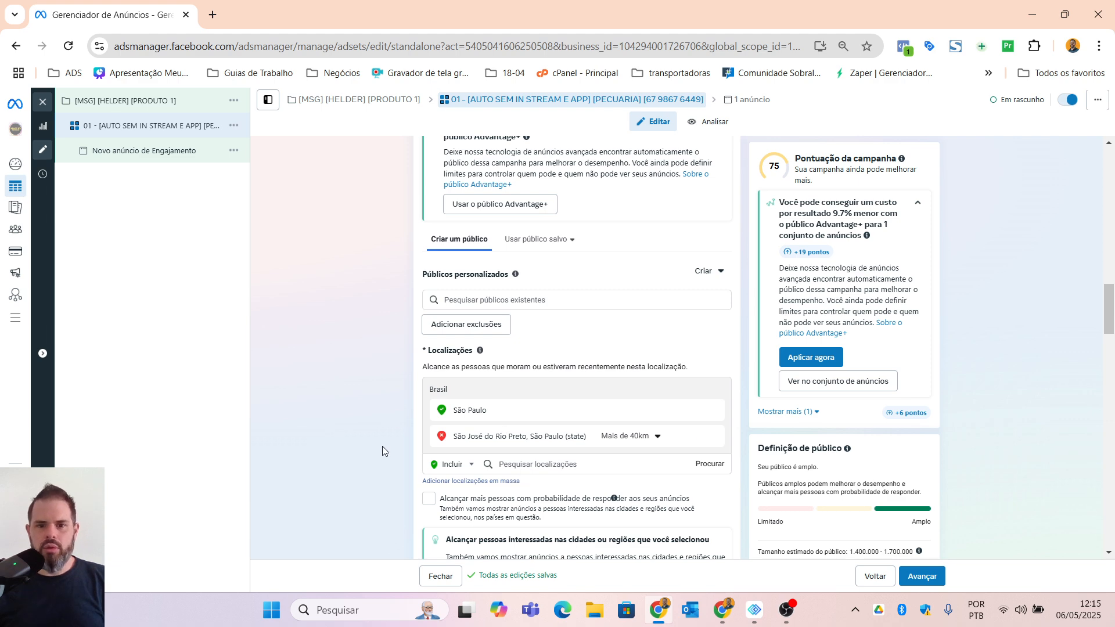
scroll(372, 453, down, 3)
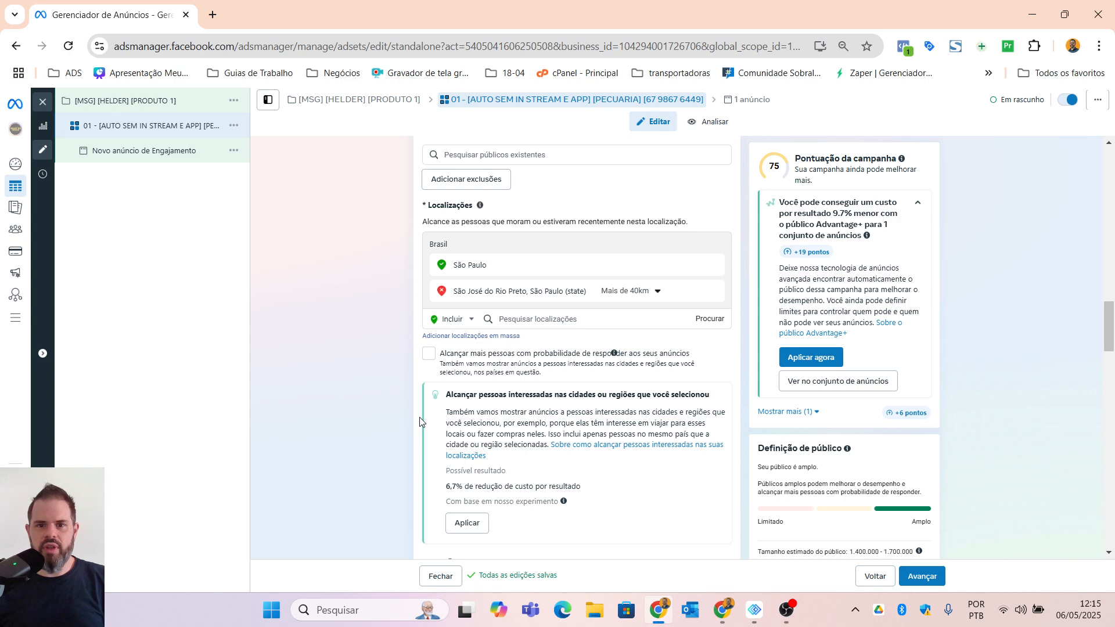
click(528, 321)
text(SANTA CATARINA)
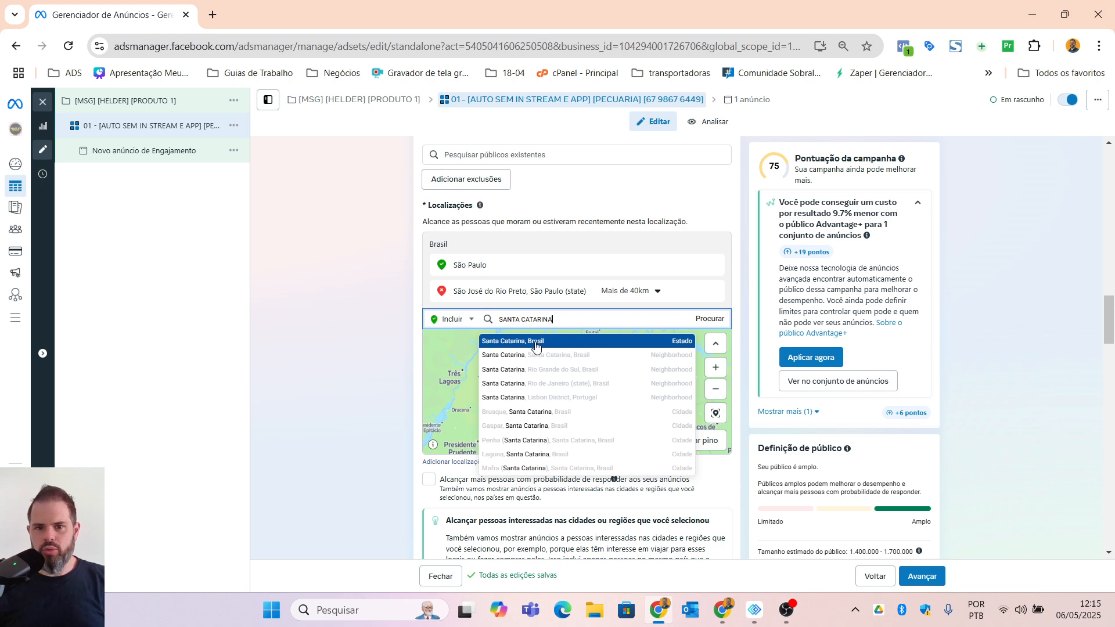
click(535, 344)
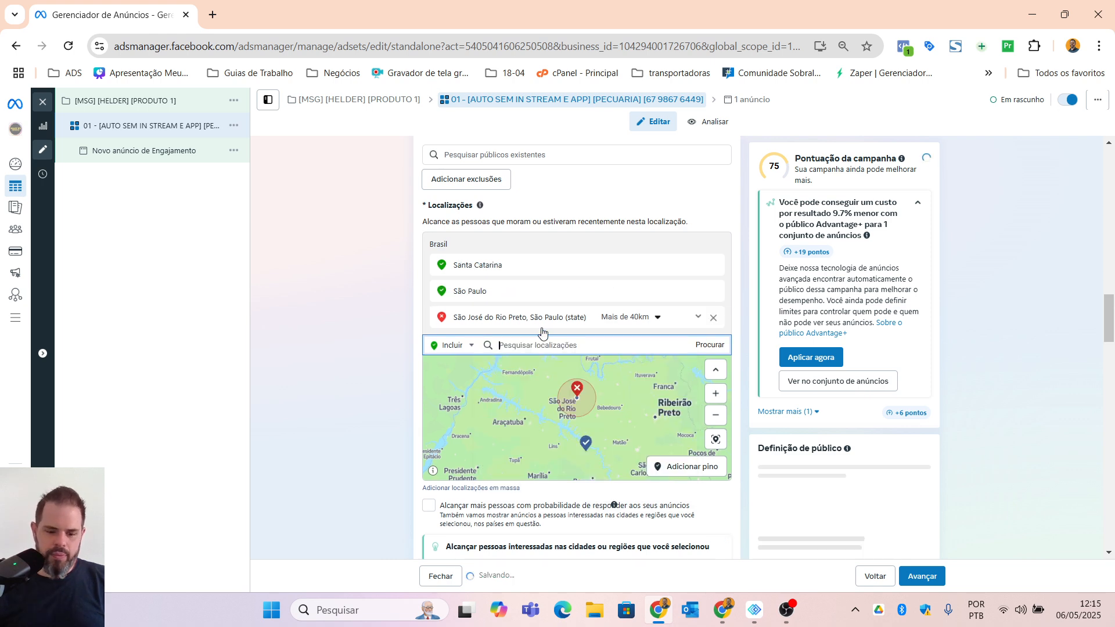
Step: Include the state of Rio Grande do Sul, Brasil, in the ad set's locations as well
text(RIO GRANDE)
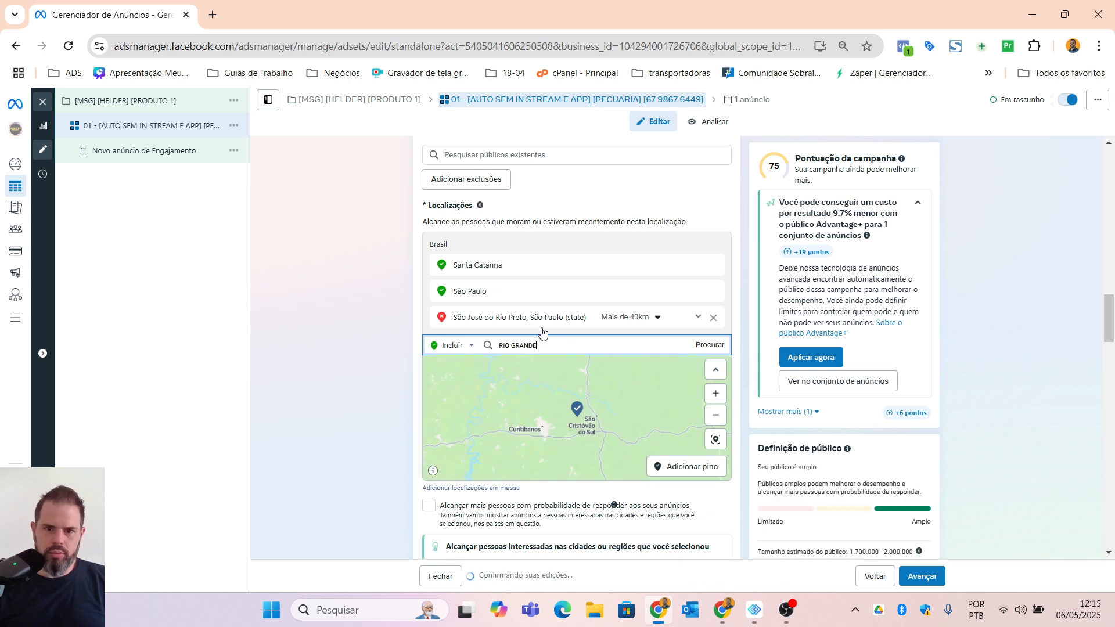
text( DO)
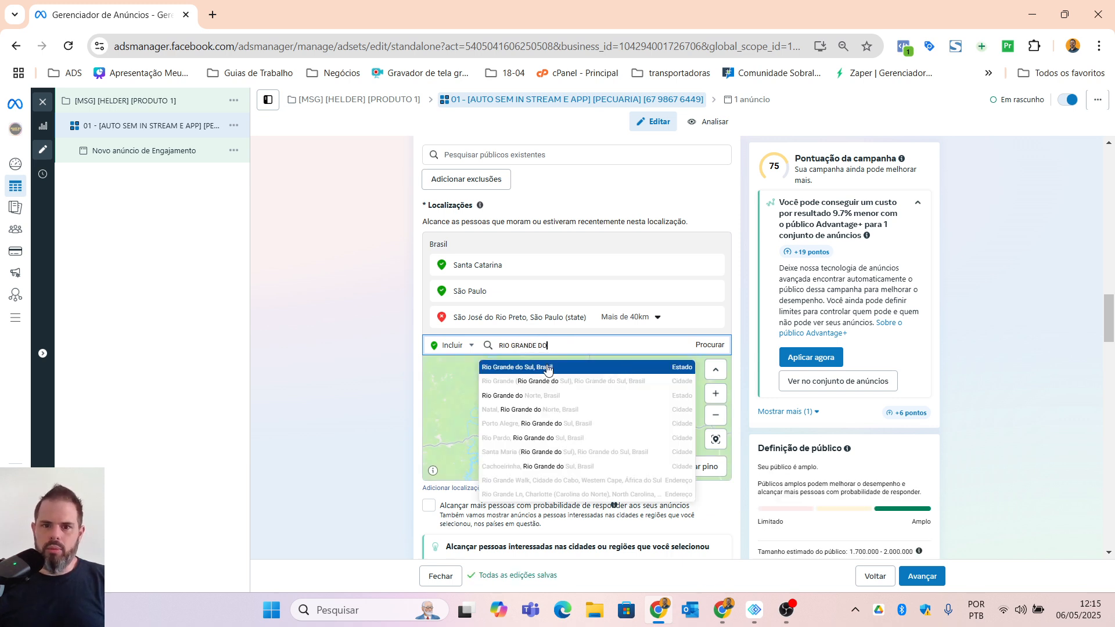
click(548, 370)
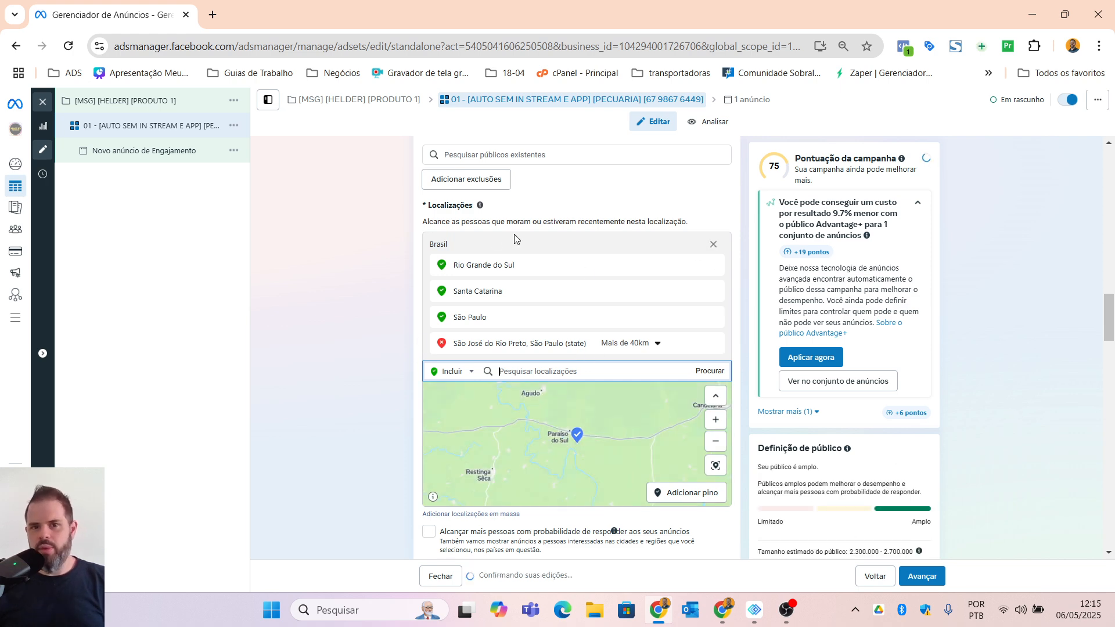
Step: Review the ad set's estimated audience size, detailed targeting and manually selected placements
scroll(987, 486, down, 3)
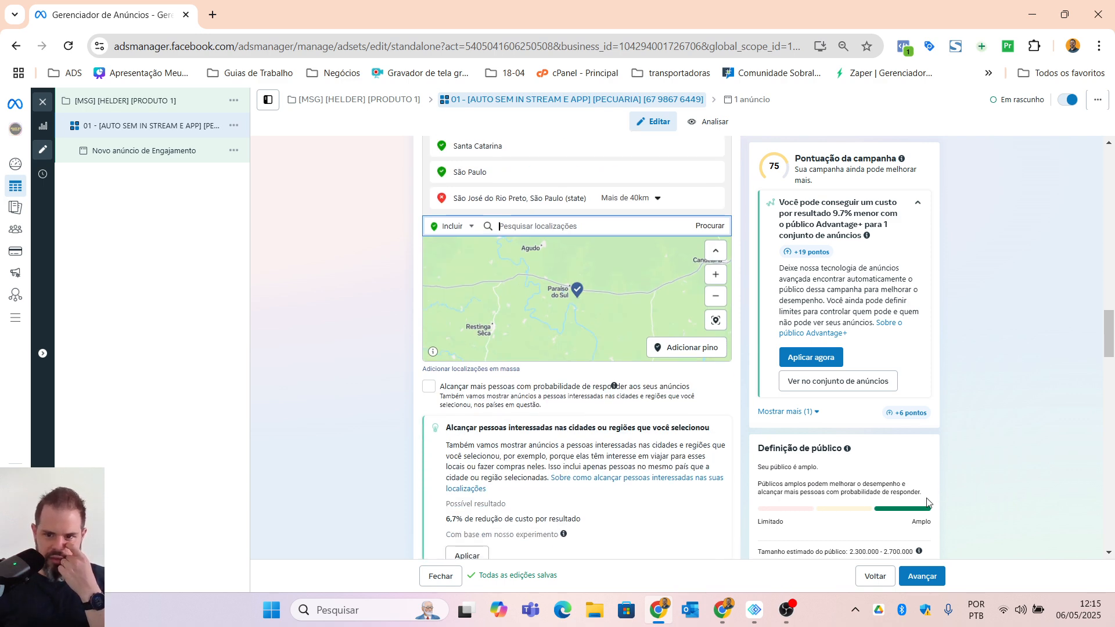
scroll(928, 503, down, 3)
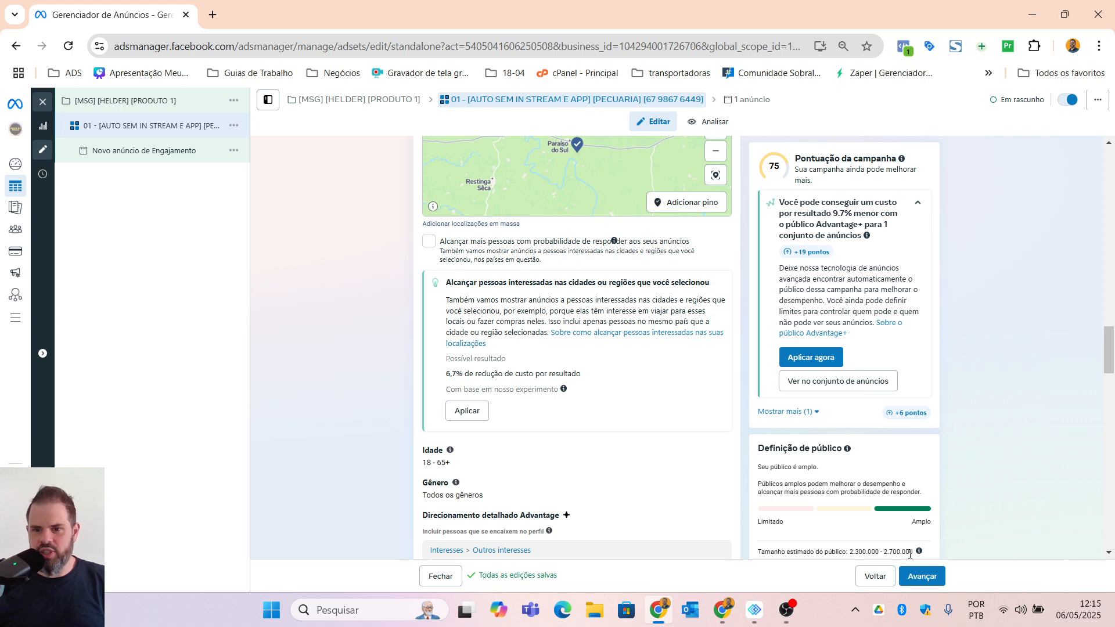
scroll(910, 554, down, 4)
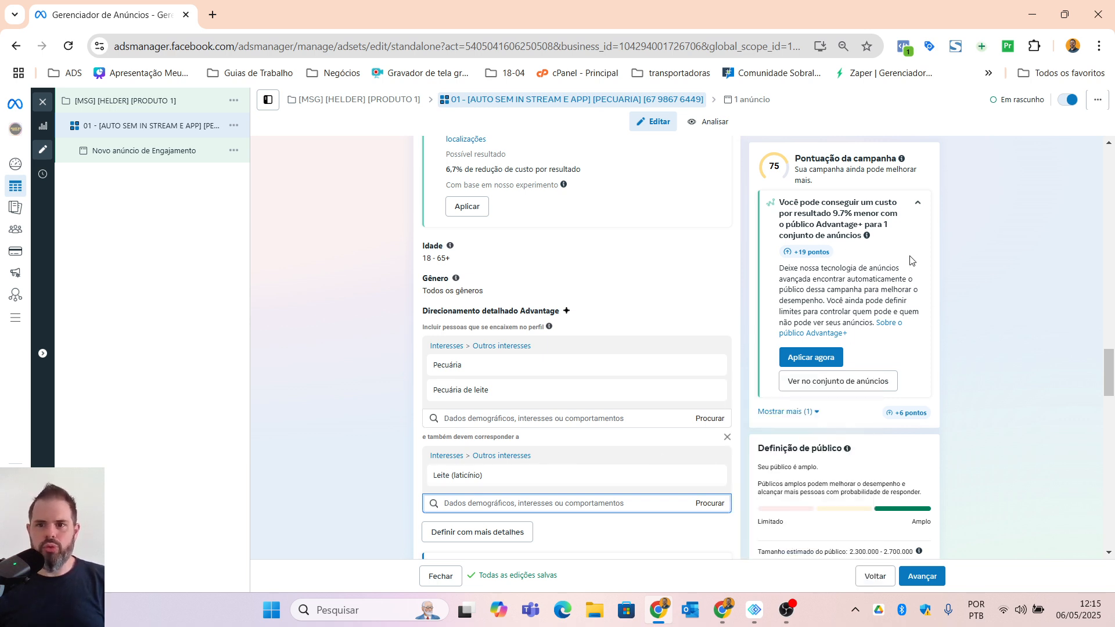
scroll(352, 423, down, 10)
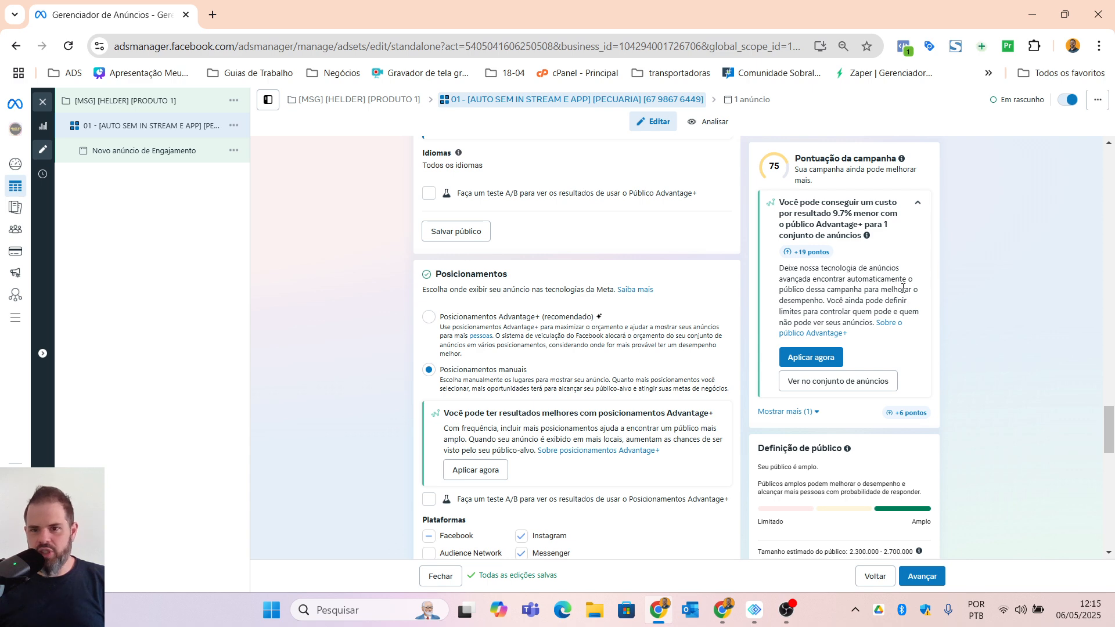
scroll(720, 399, down, 8)
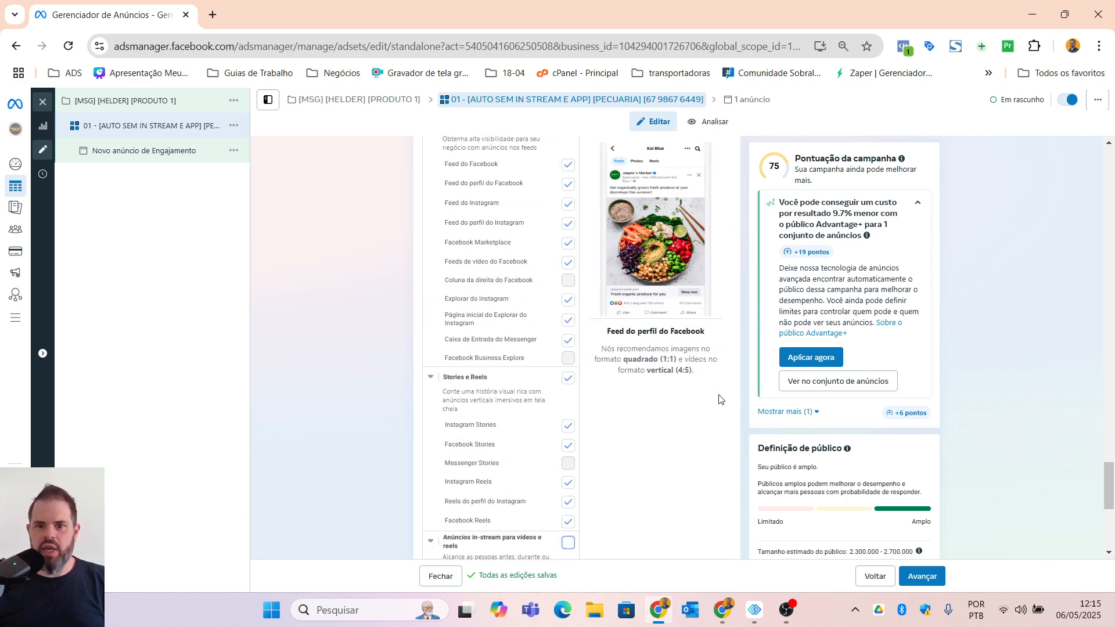
scroll(720, 400, down, 4)
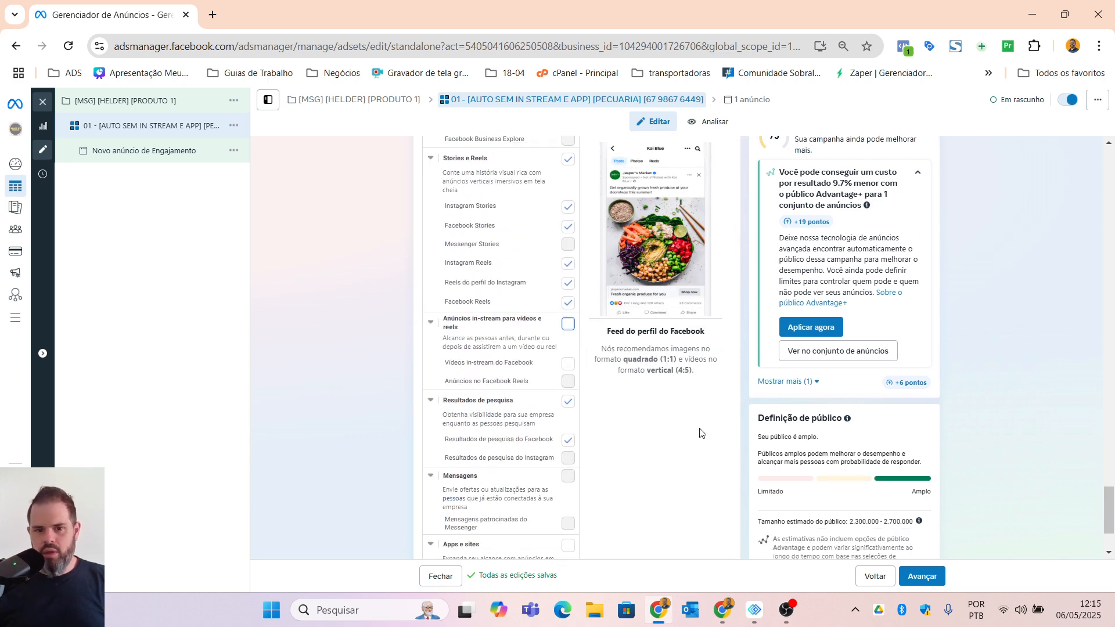
scroll(679, 451, down, 2)
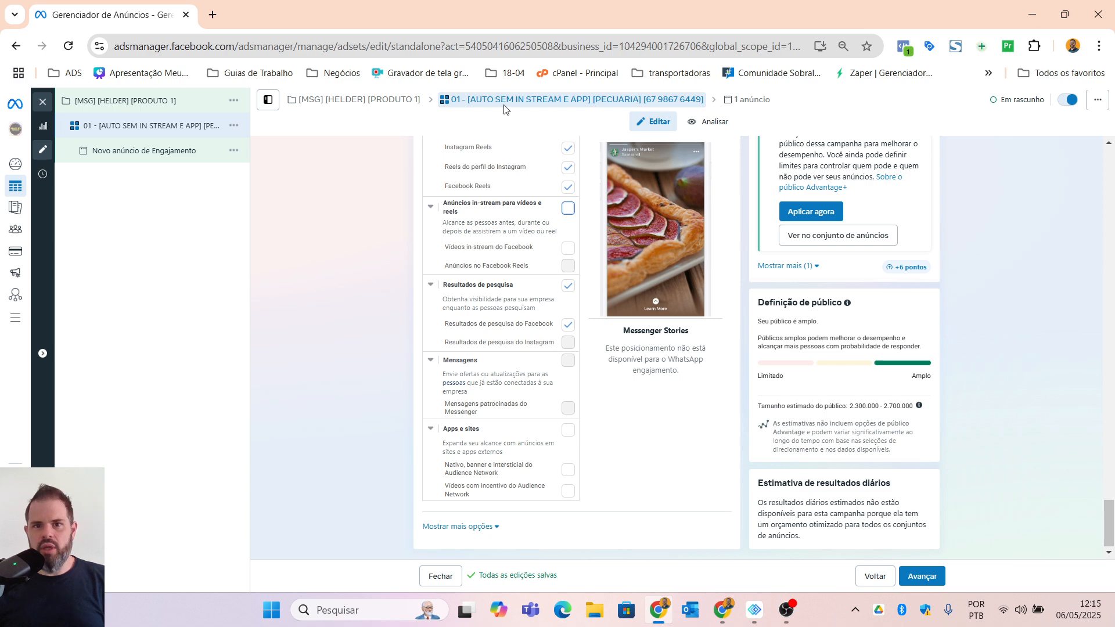
Step: Advance to the ad level and replace the ad's default name with "[VID01] [REELS]"
click(915, 581)
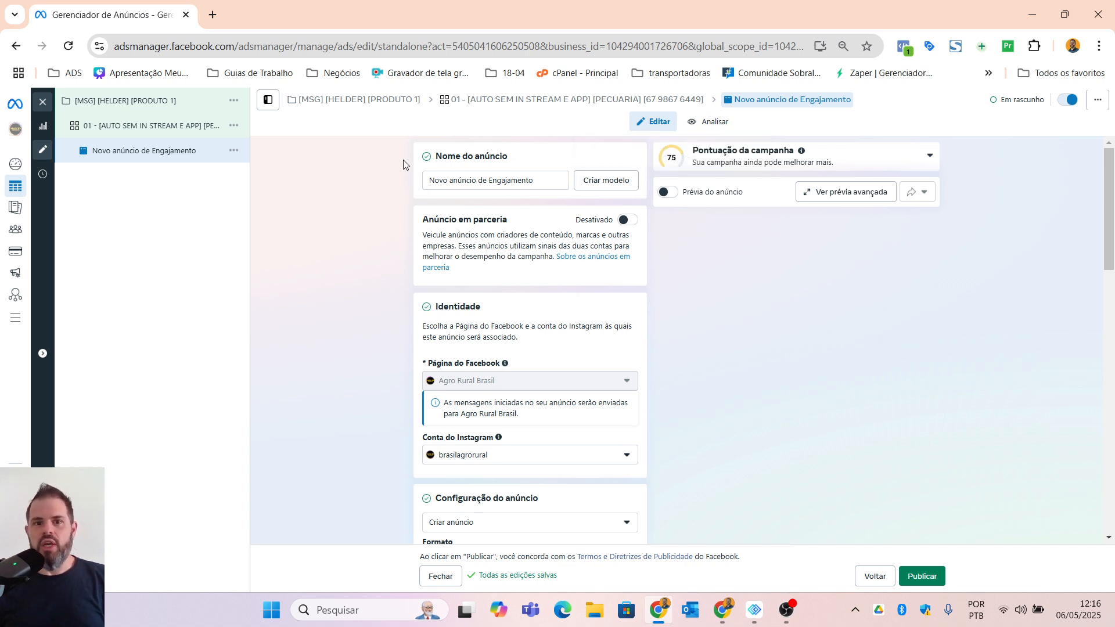
drag(545, 178, 342, 183)
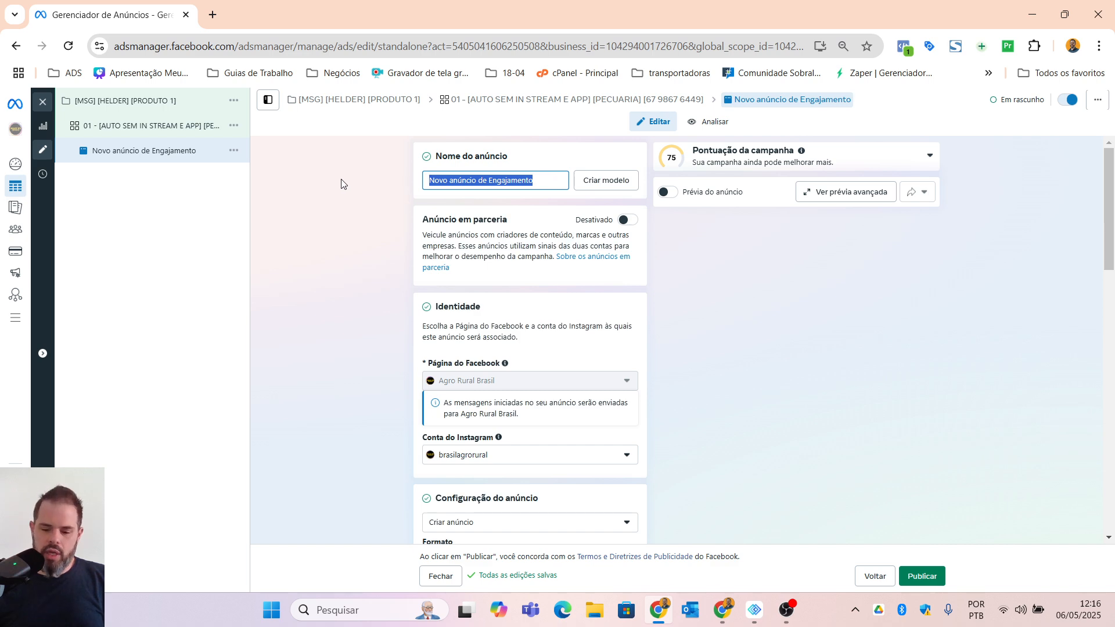
text([)
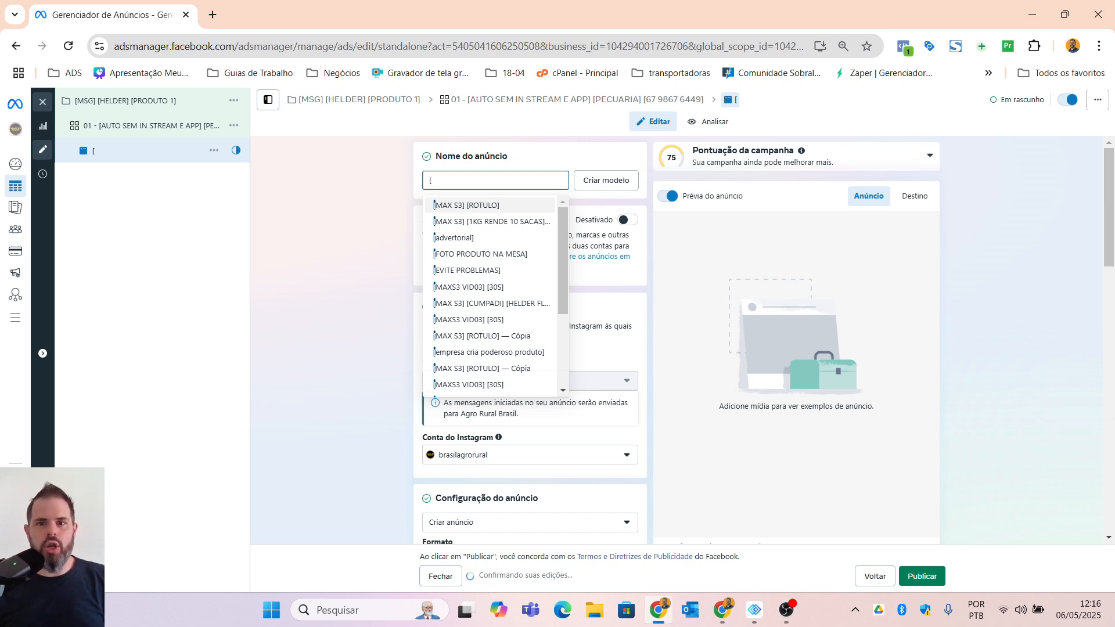
text(vid0)
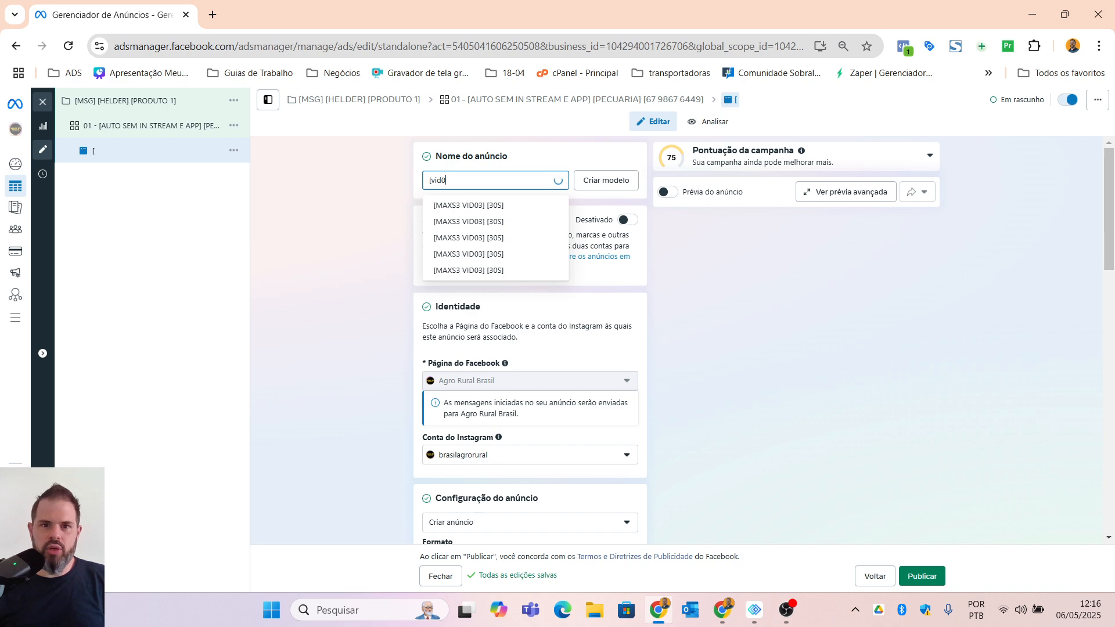
key(BackSpace)
key(BackSpace)
key(BackSpace)
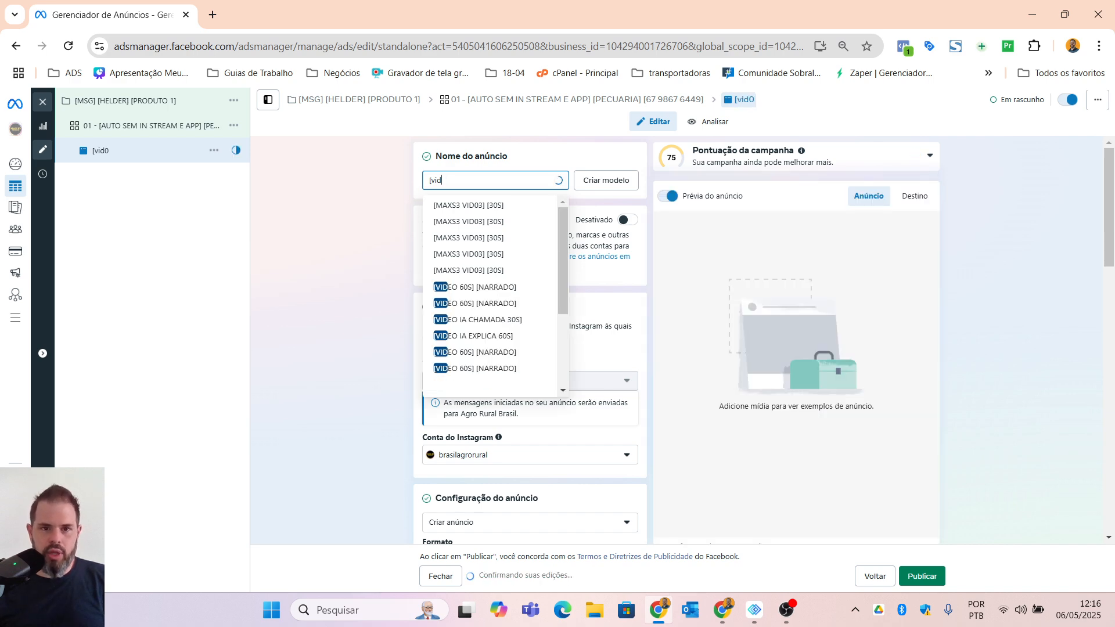
key(BackSpace)
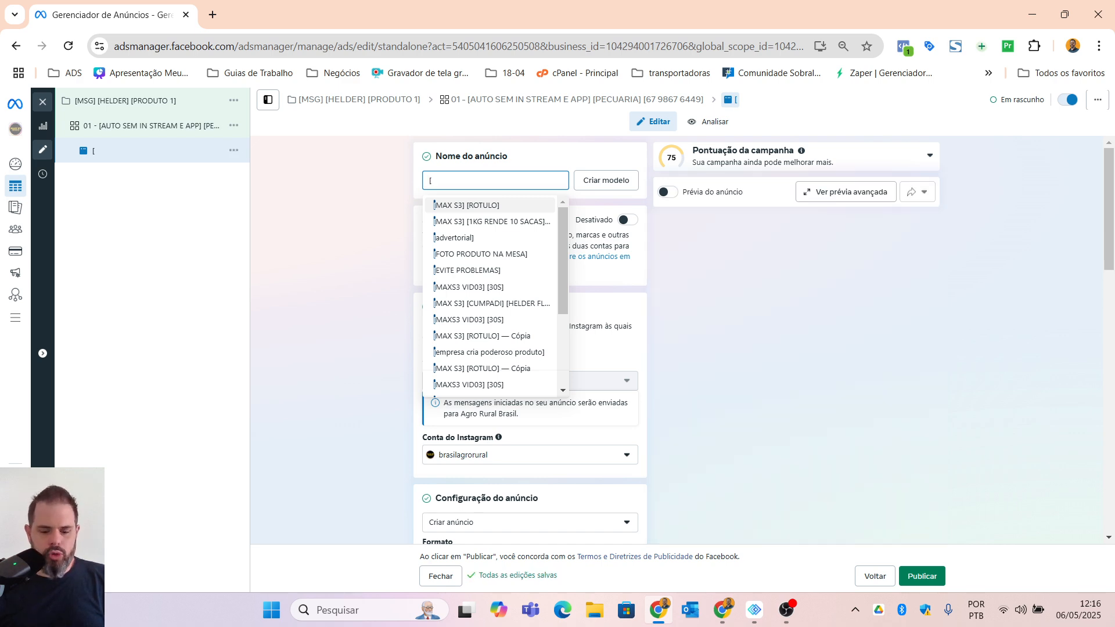
text(VID01)
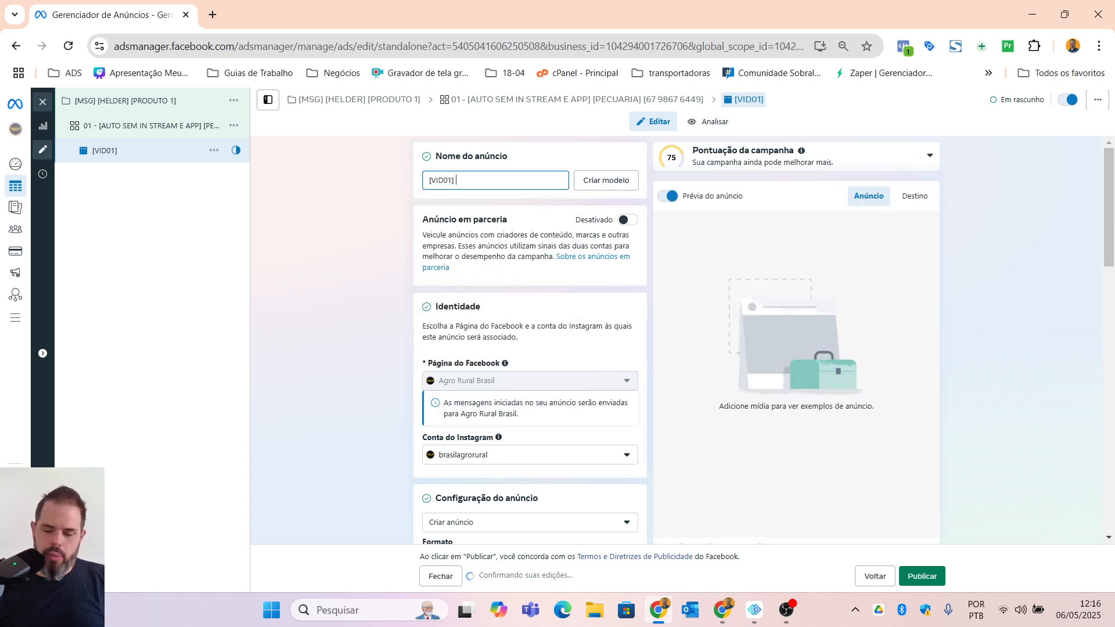
text(] [RE)
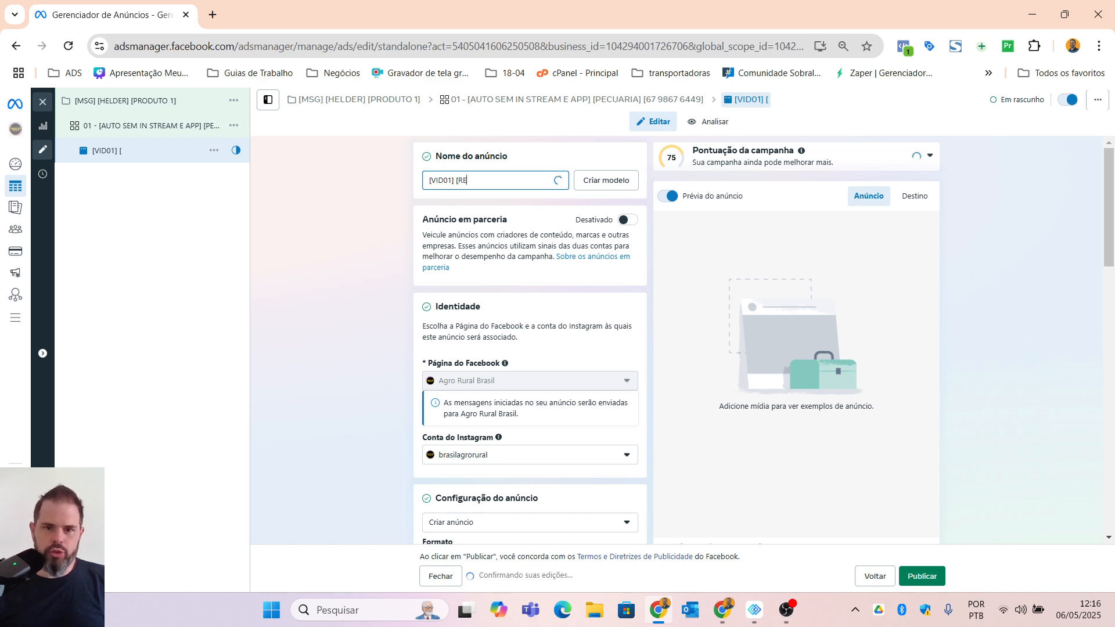
text(ELS)
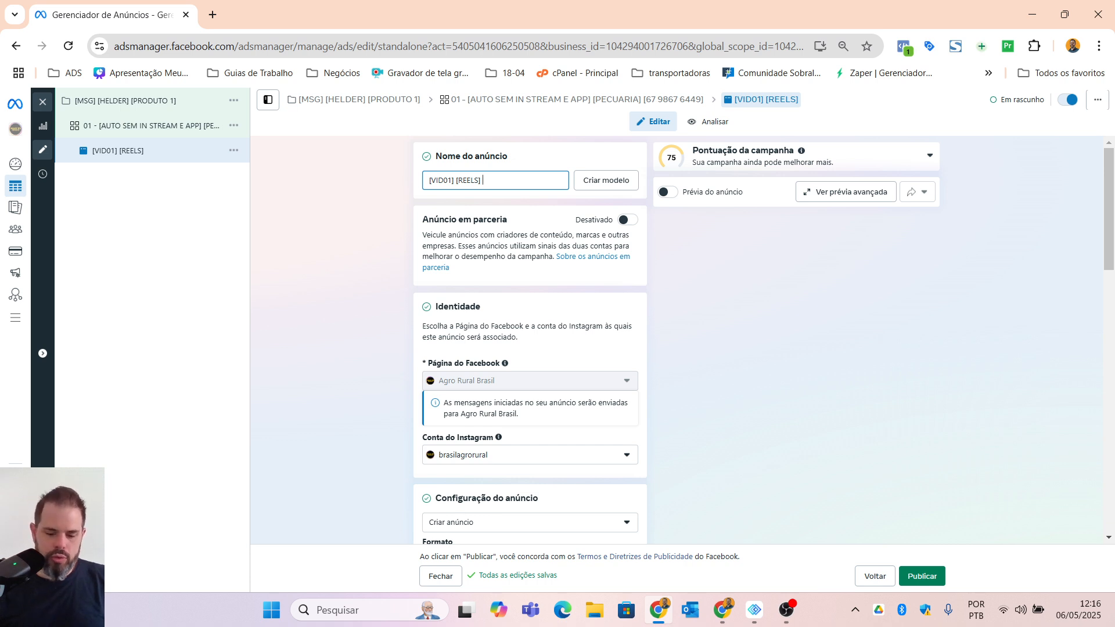
Step: Append "vizinho o que vc ta fazendo" to the end of the ad's name
text(vz)
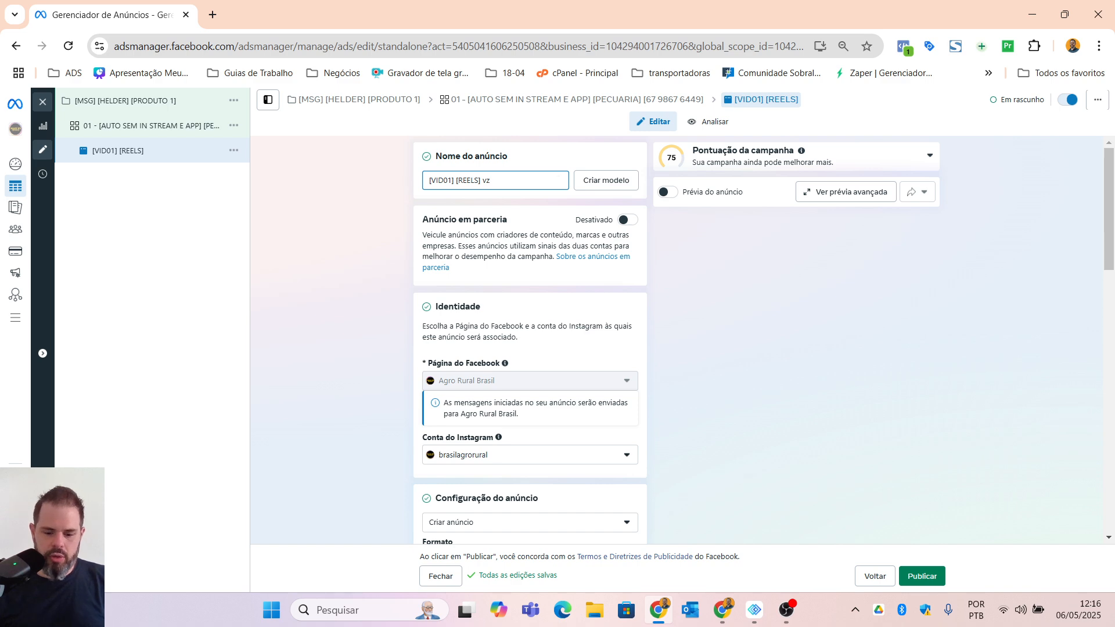
key(BackSpace)
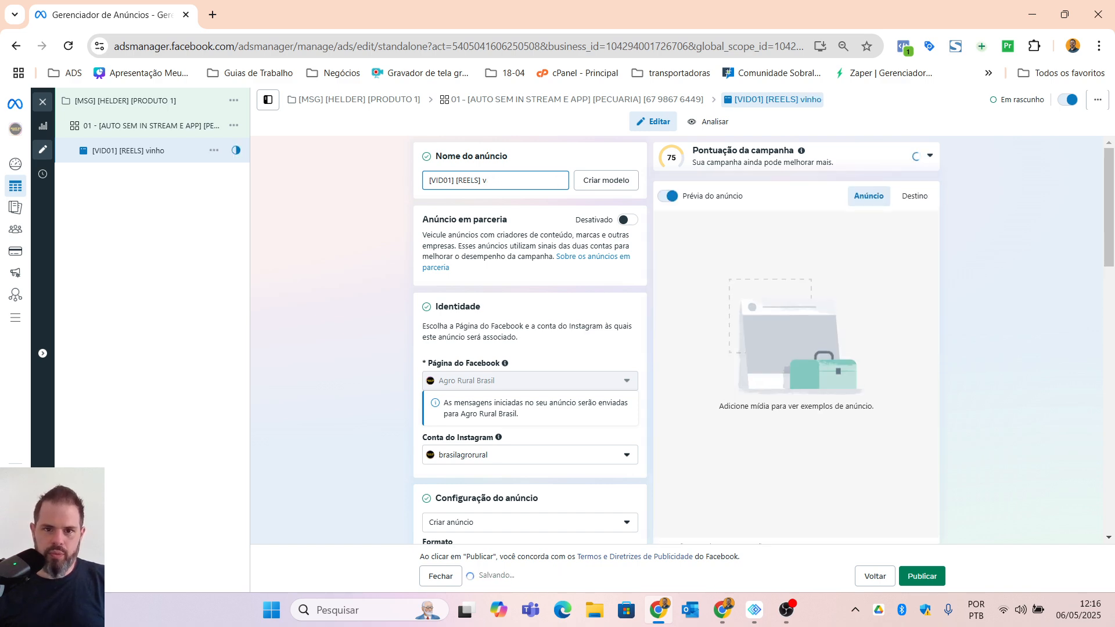
text(izinho)
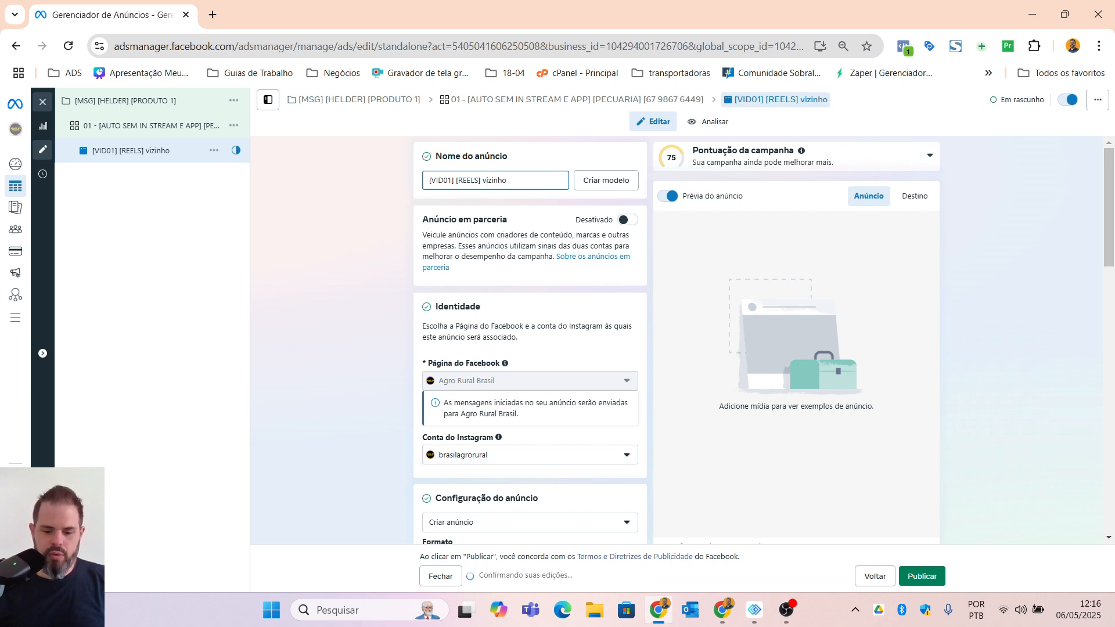
text( o que vc ta fazendo)
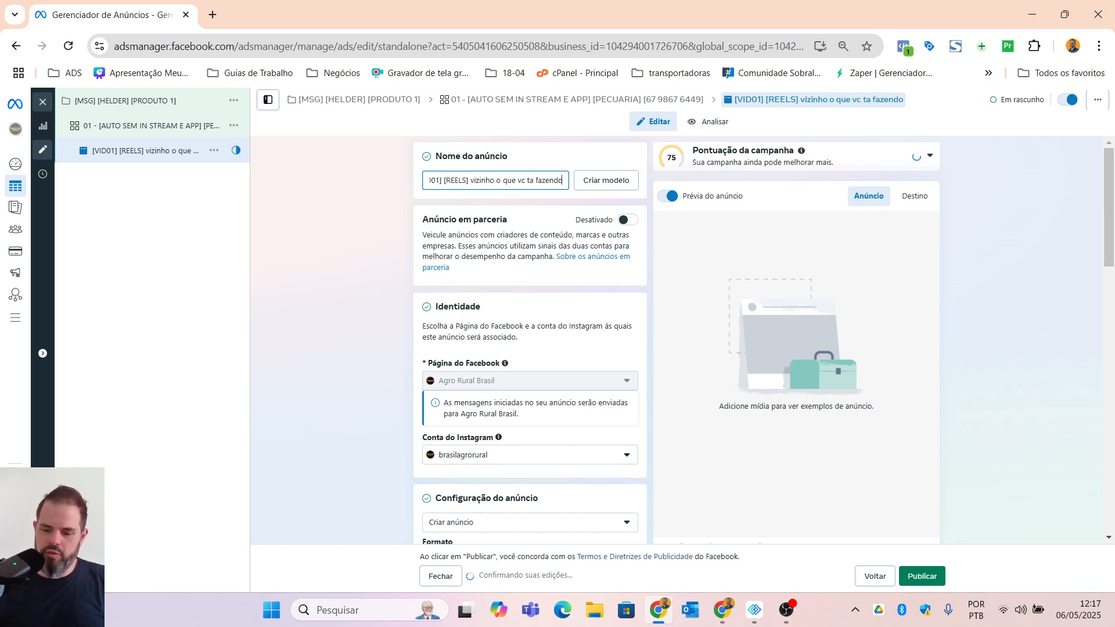
key(Home)
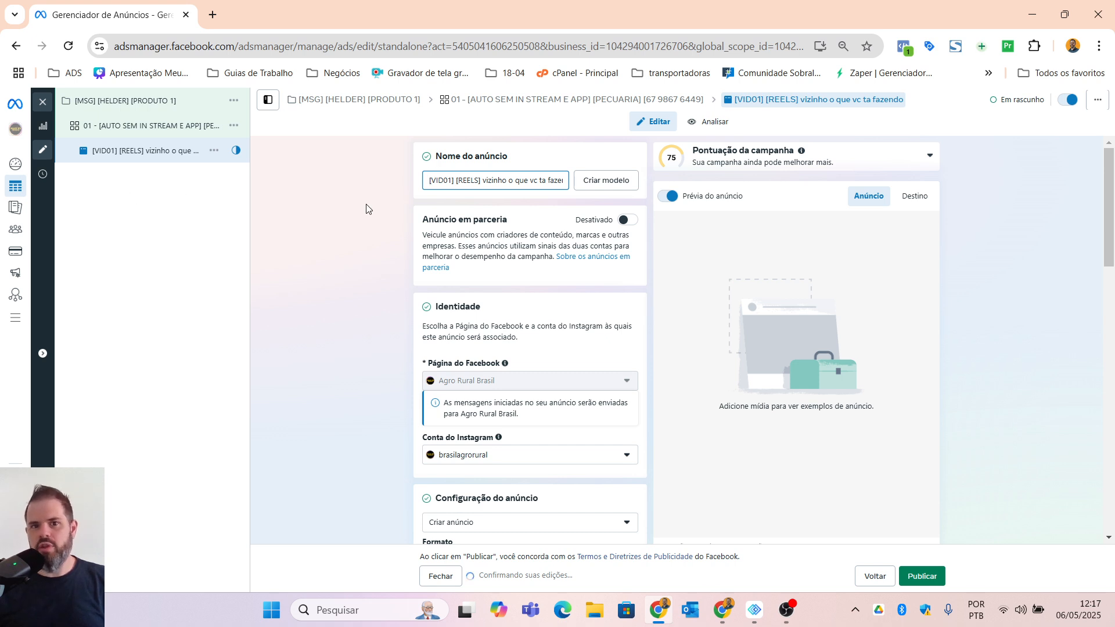
Step: Set the ad configuration to "Usar publicação existente" and open the list of Instagram posts for its creative
scroll(493, 325, down, 2)
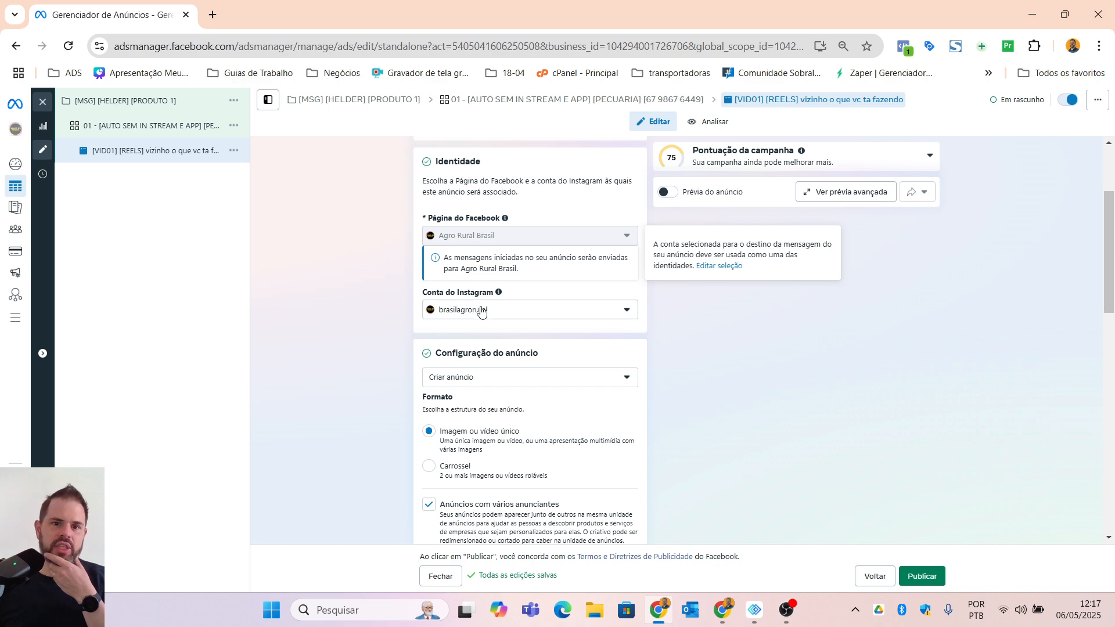
scroll(338, 409, down, 2)
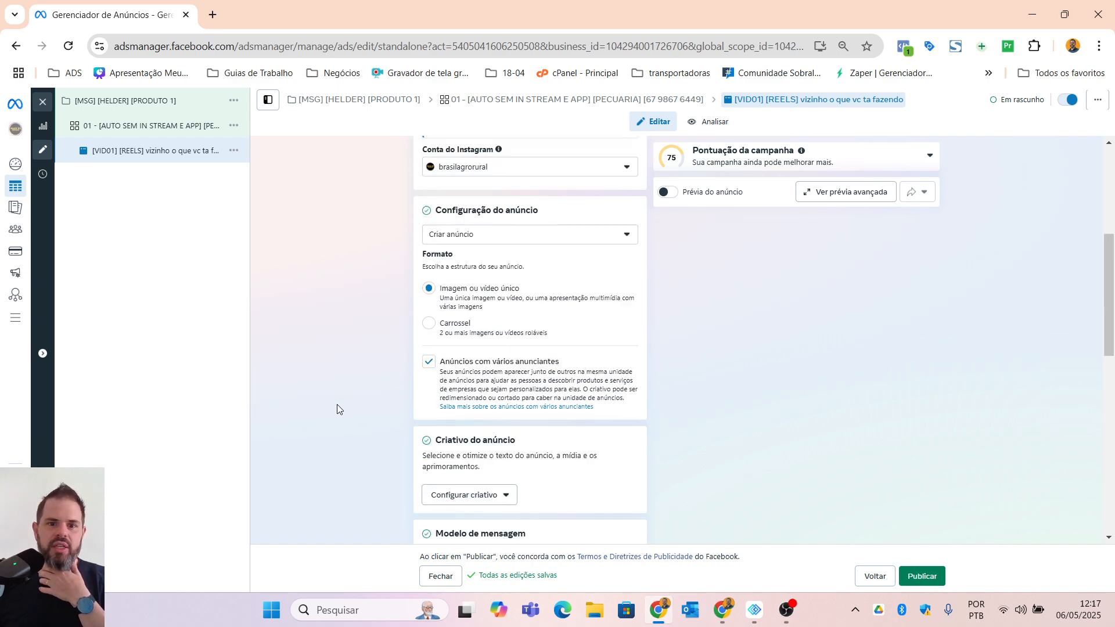
click(493, 232)
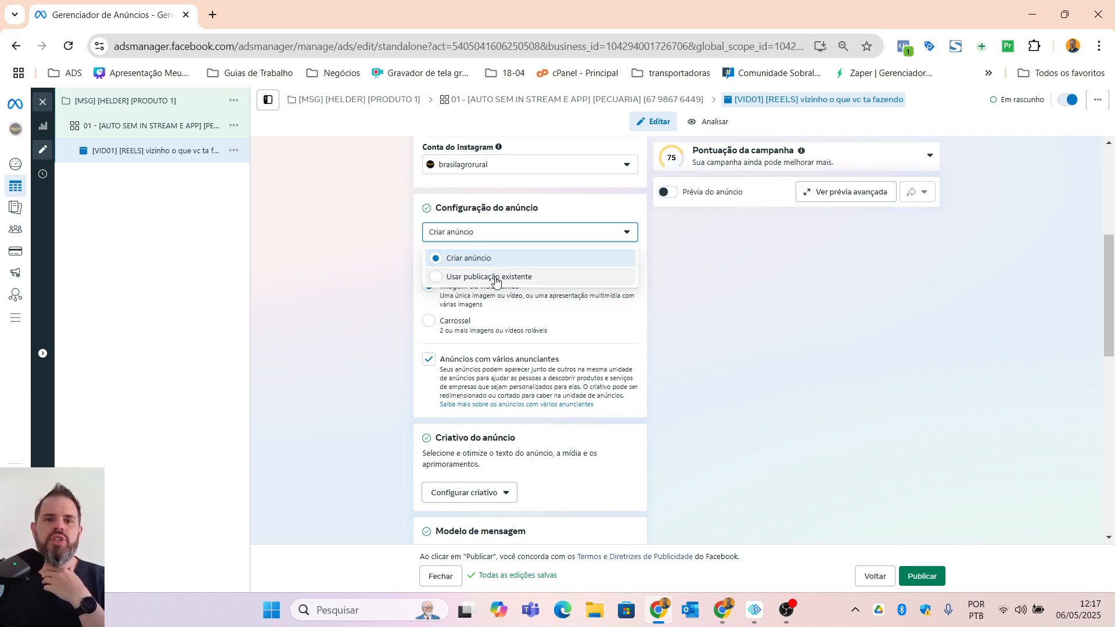
click(494, 278)
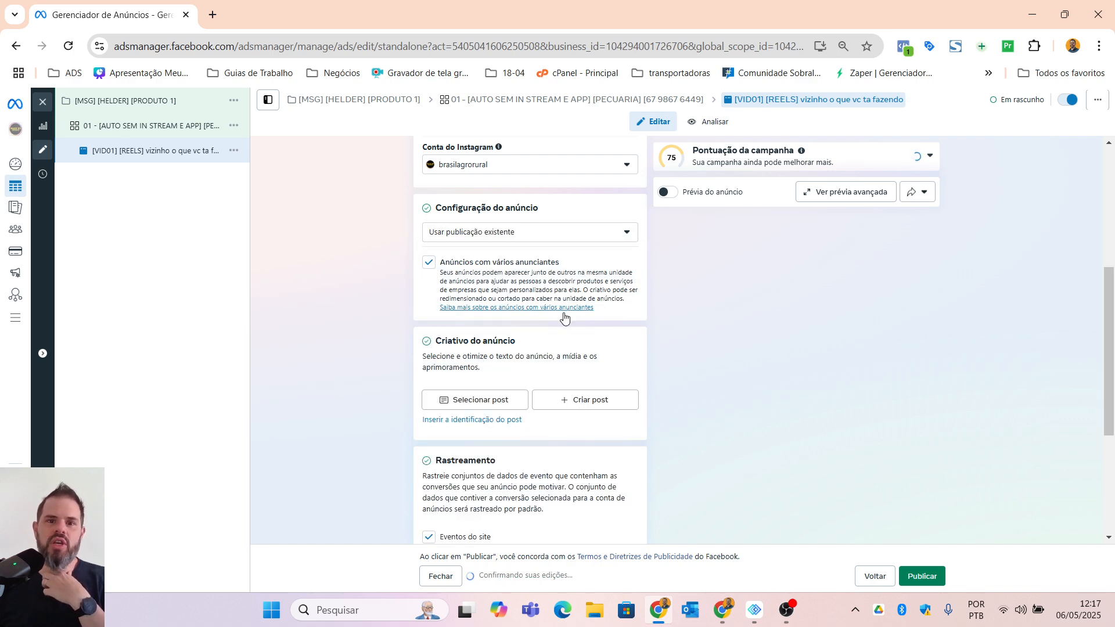
scroll(526, 284, down, 4)
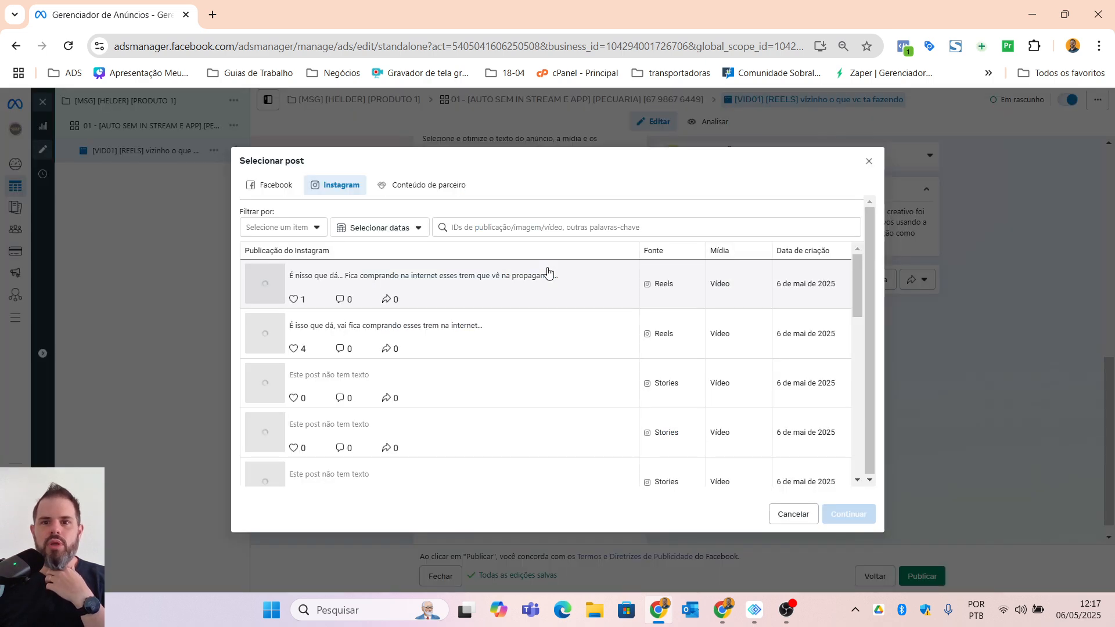
Step: Look through the available Instagram posts and close the list without choosing one
scroll(381, 325, down, 1)
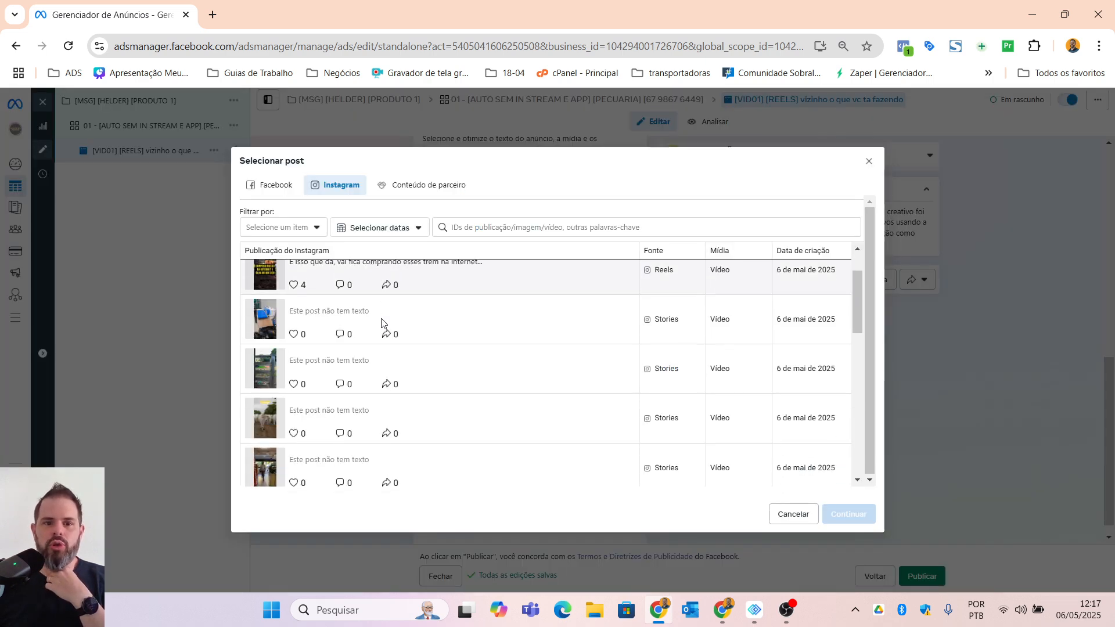
scroll(381, 328, down, 7)
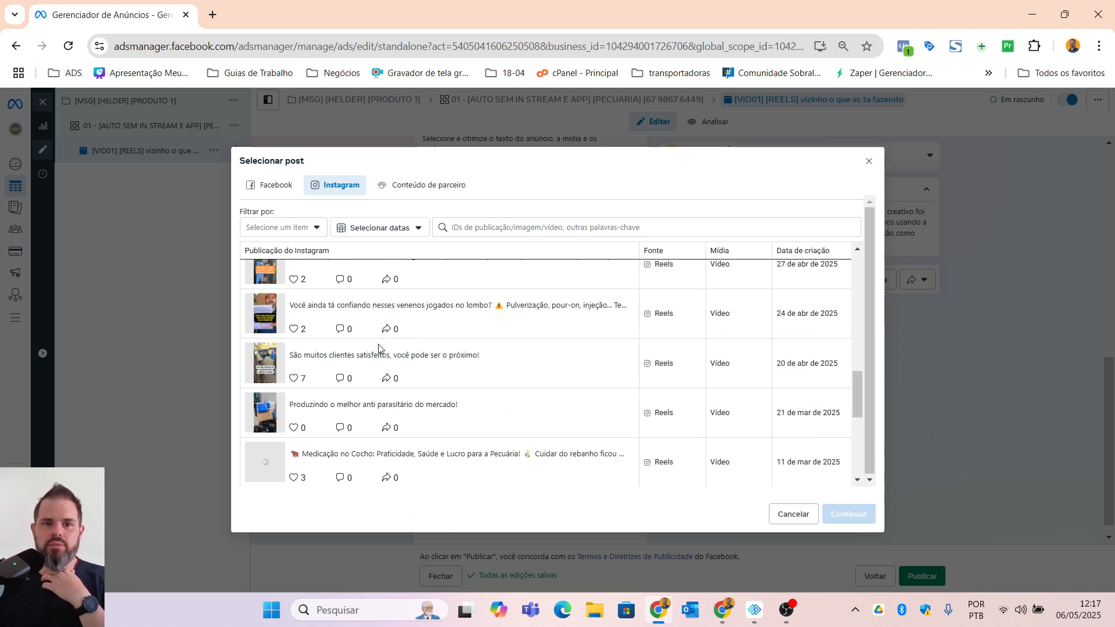
click(869, 161)
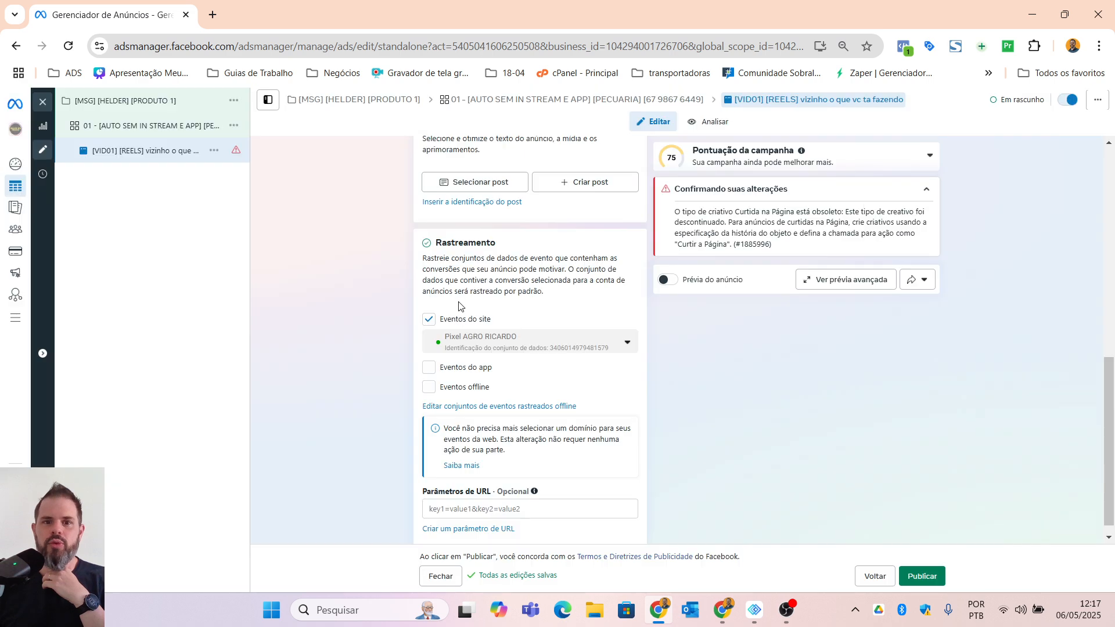
Step: Change the ad configuration to "Criar anúncio"
scroll(473, 303, up, 1)
scroll(474, 302, up, 5)
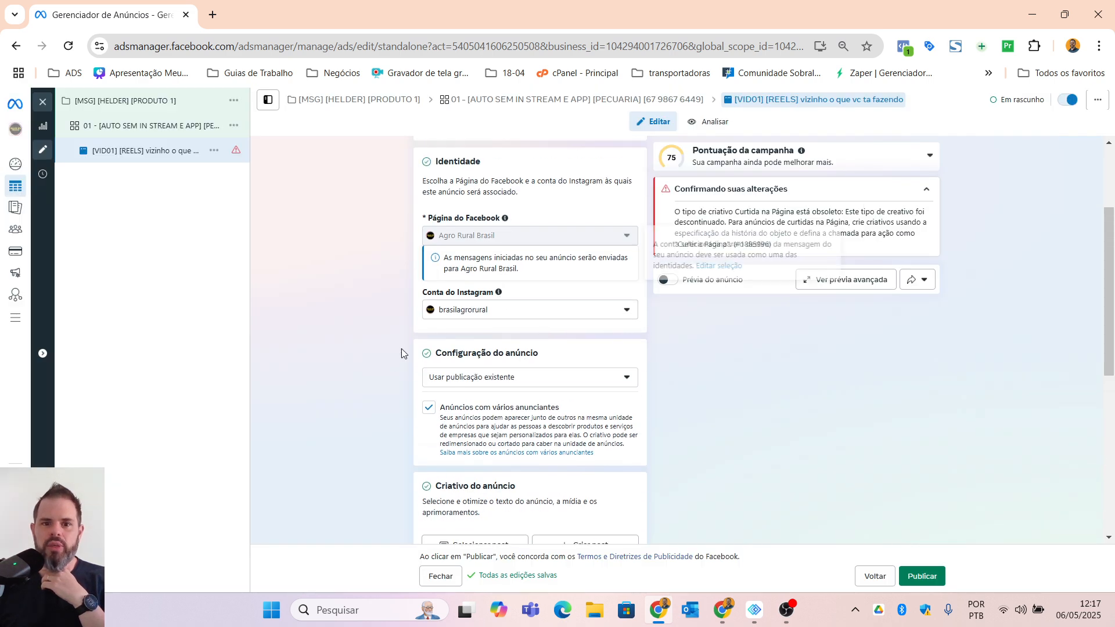
scroll(350, 399, down, 3)
scroll(350, 398, down, 1)
click(455, 168)
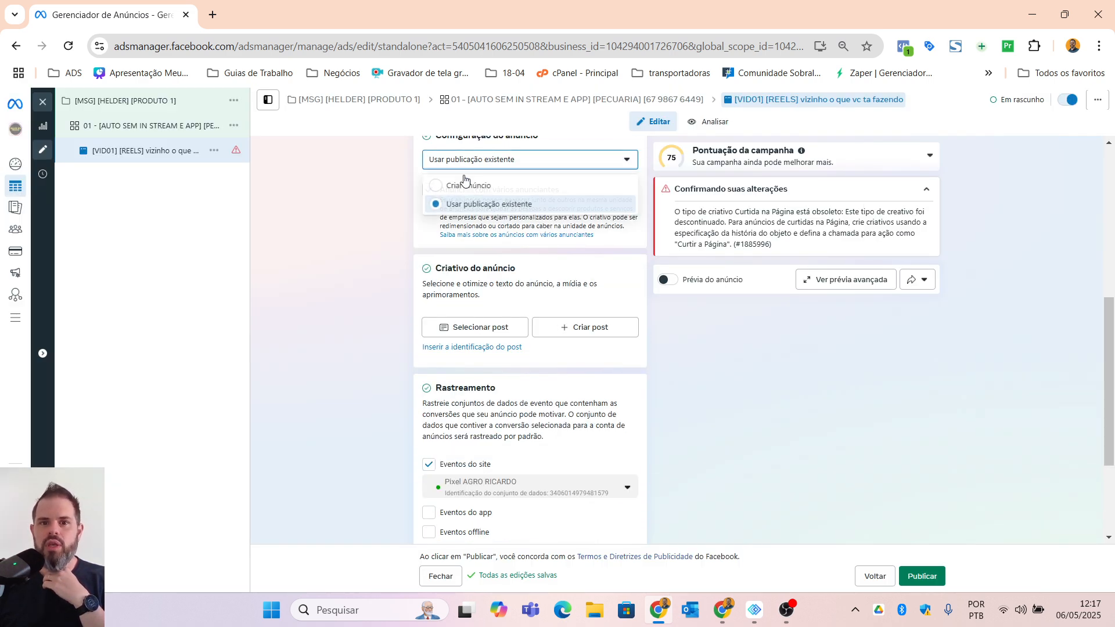
click(468, 187)
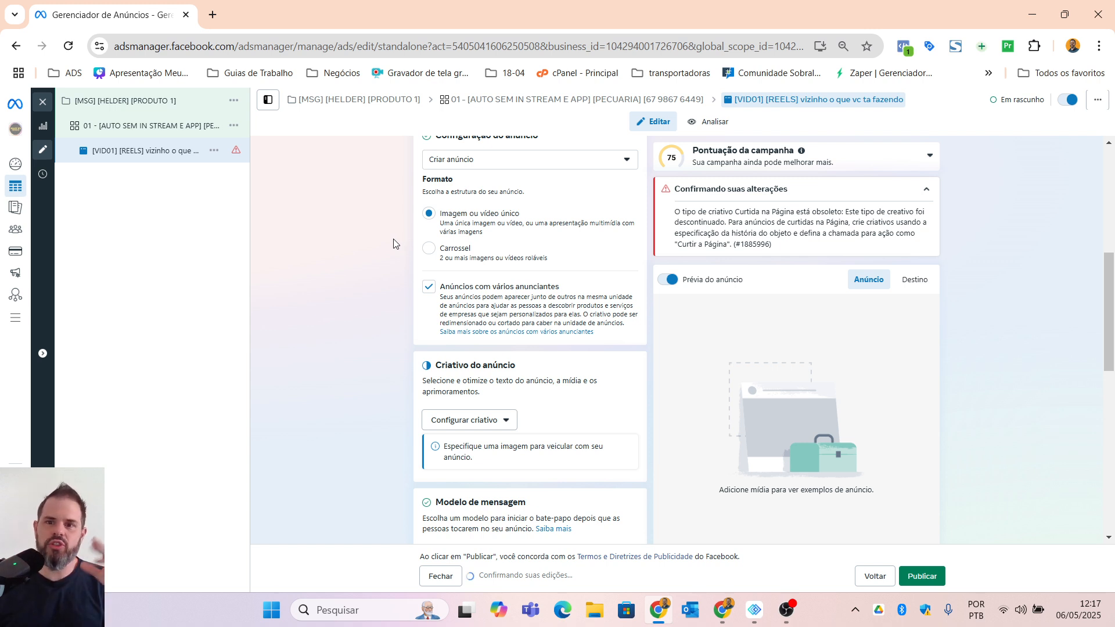
Step: Keep the single image or video format and start configuring the creative as "Anúncio em vídeo"
scroll(477, 315, up, 1)
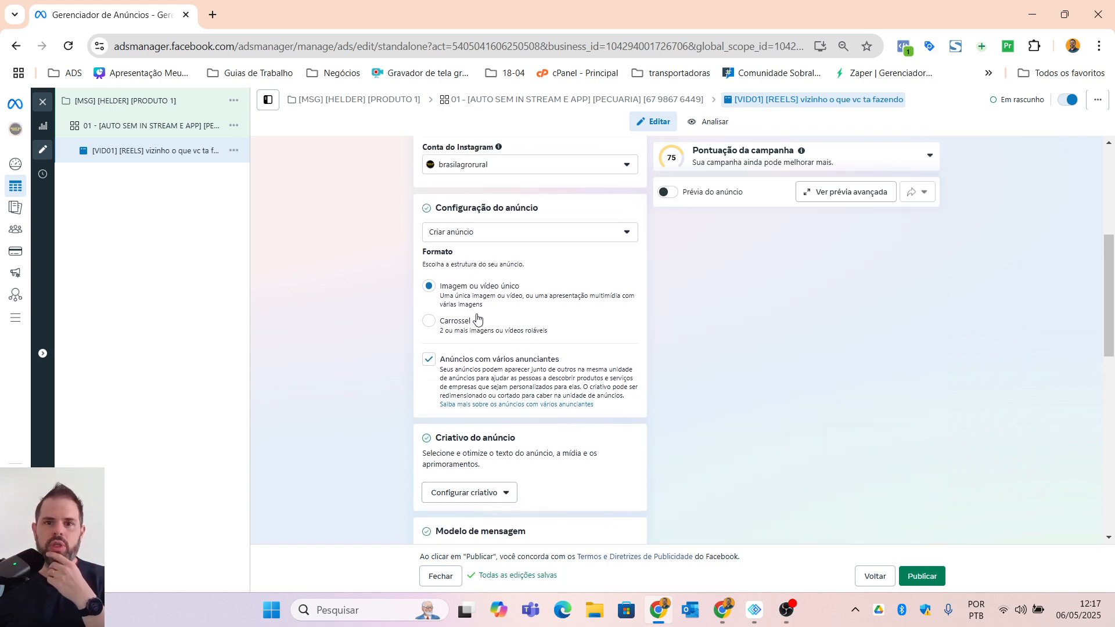
scroll(477, 319, down, 2)
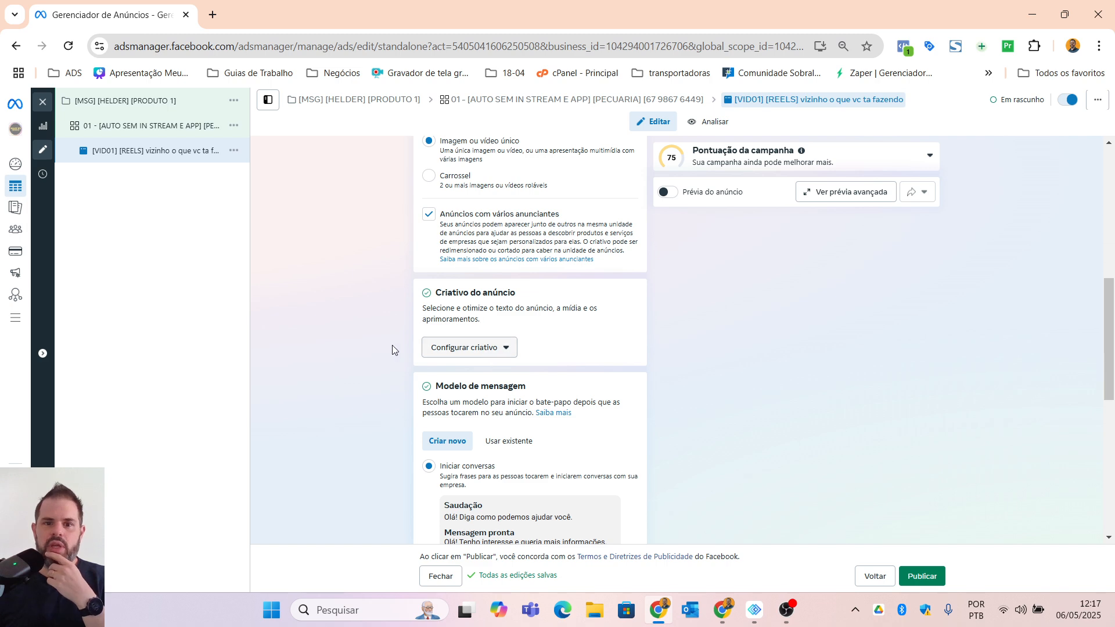
scroll(459, 323, down, 2)
click(490, 201)
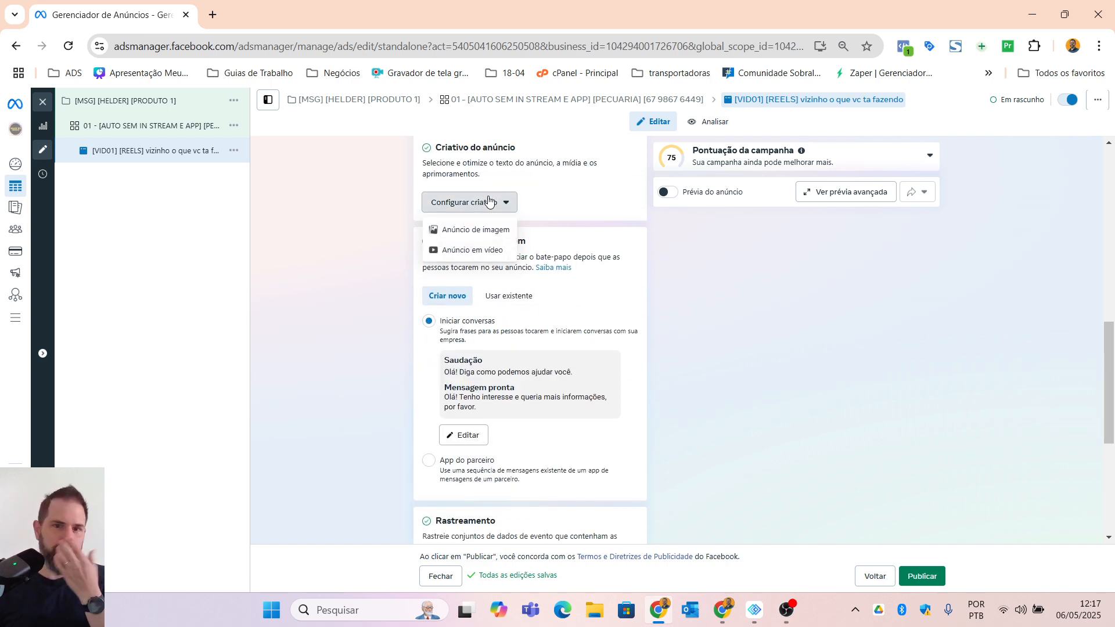
click(487, 251)
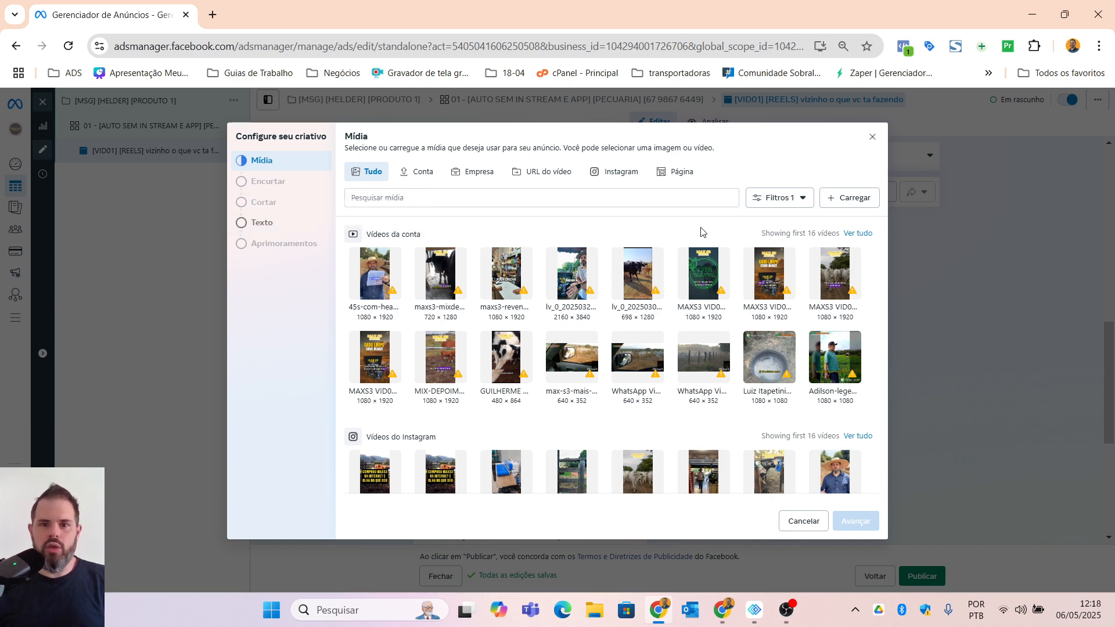
Step: Choose the 2160 × 3840 account video as the ad's media and skip trimming it
click(568, 274)
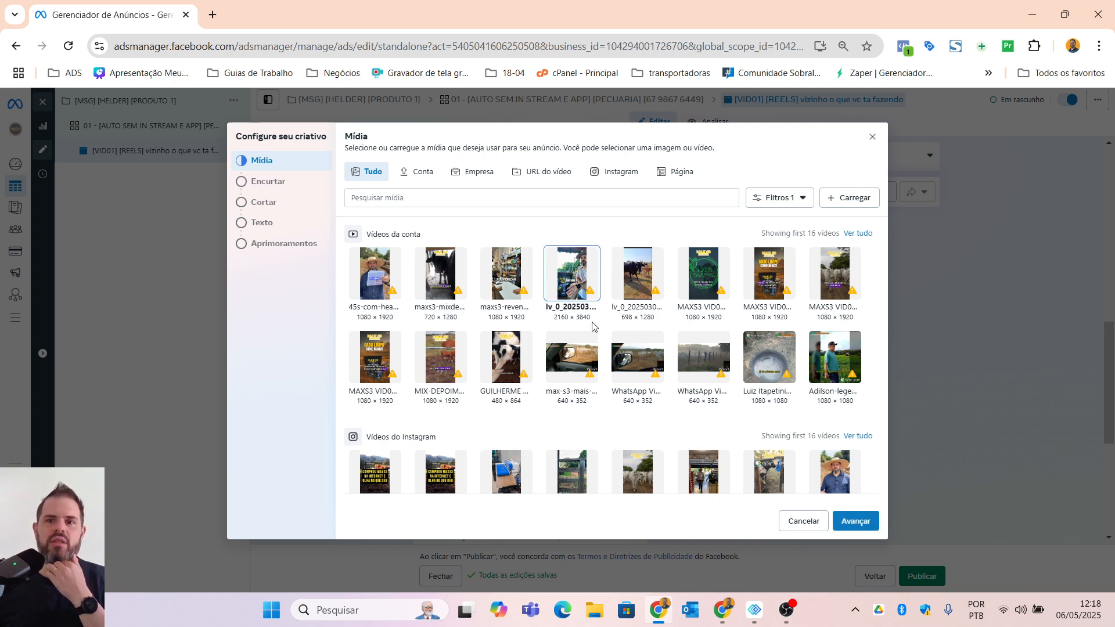
click(853, 198)
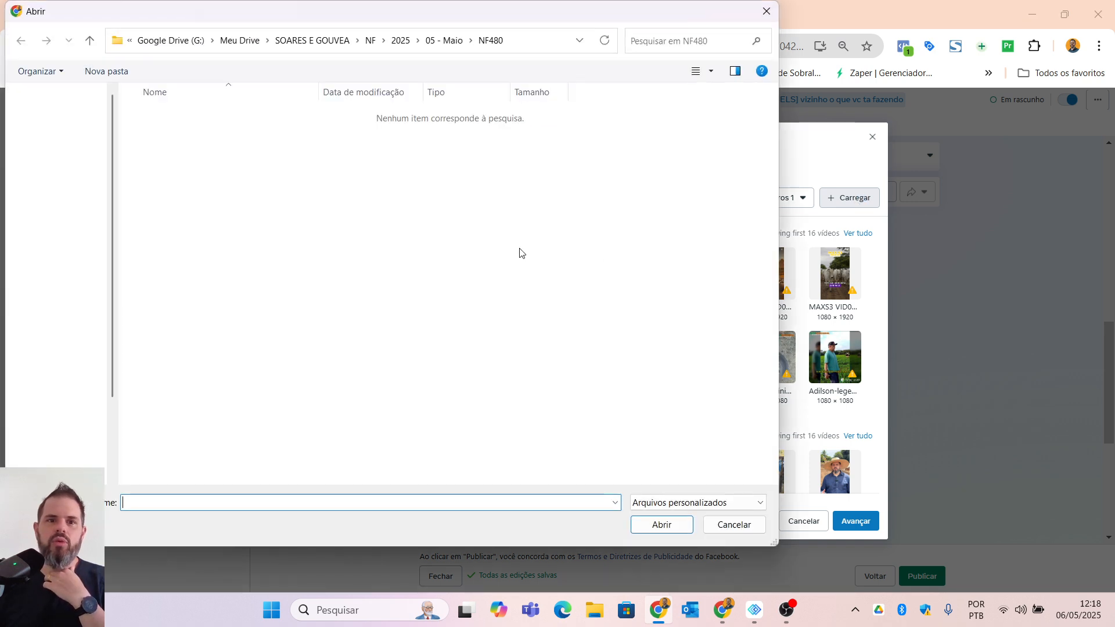
click(735, 525)
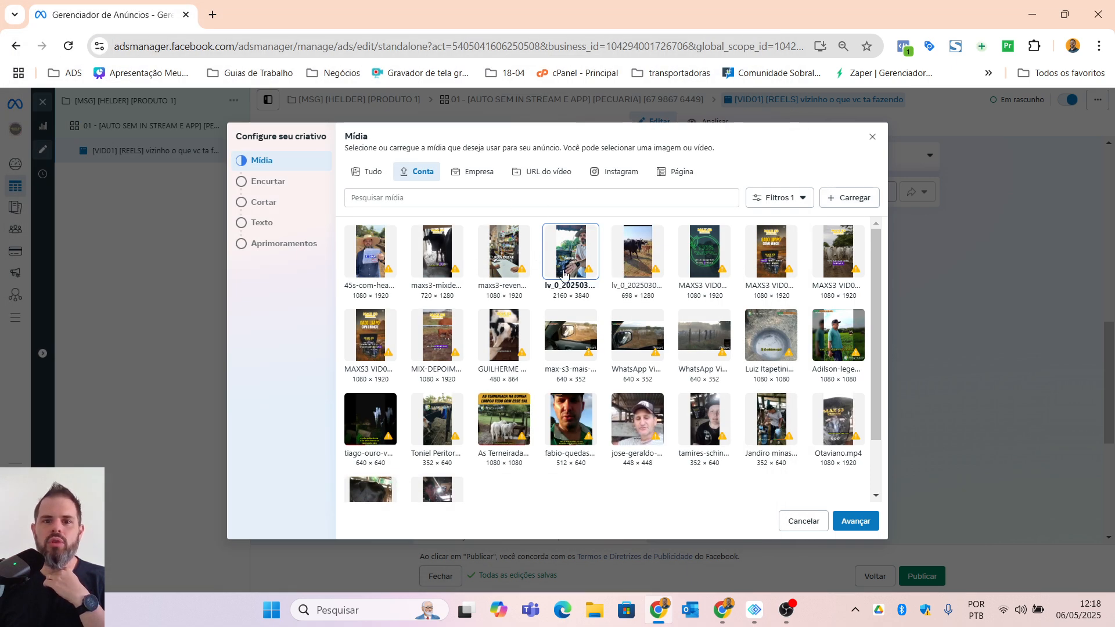
click(865, 521)
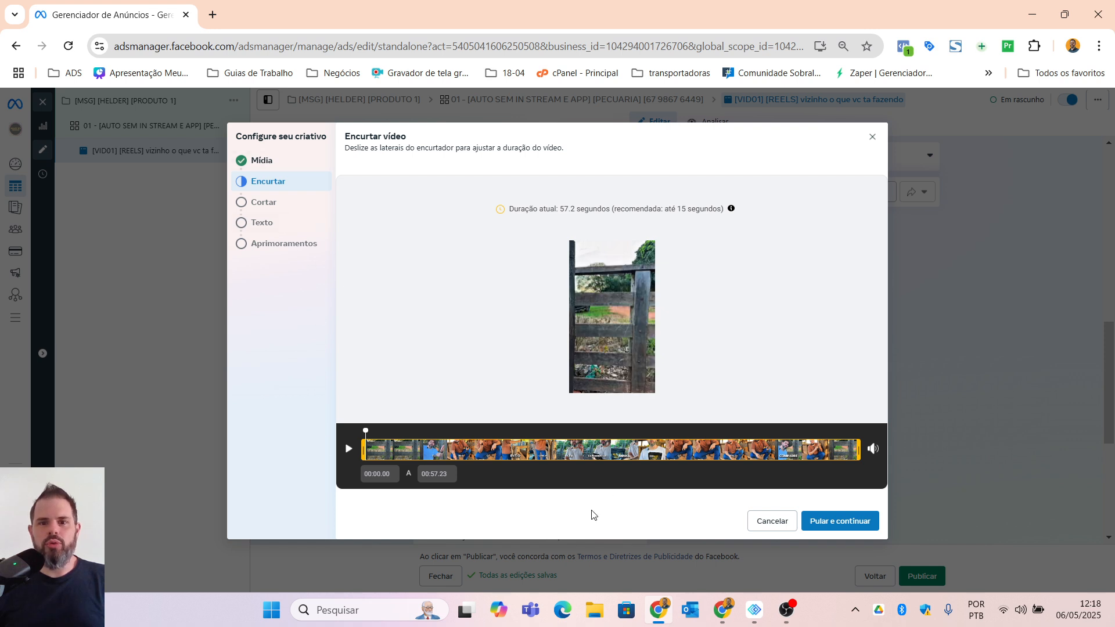
click(835, 530)
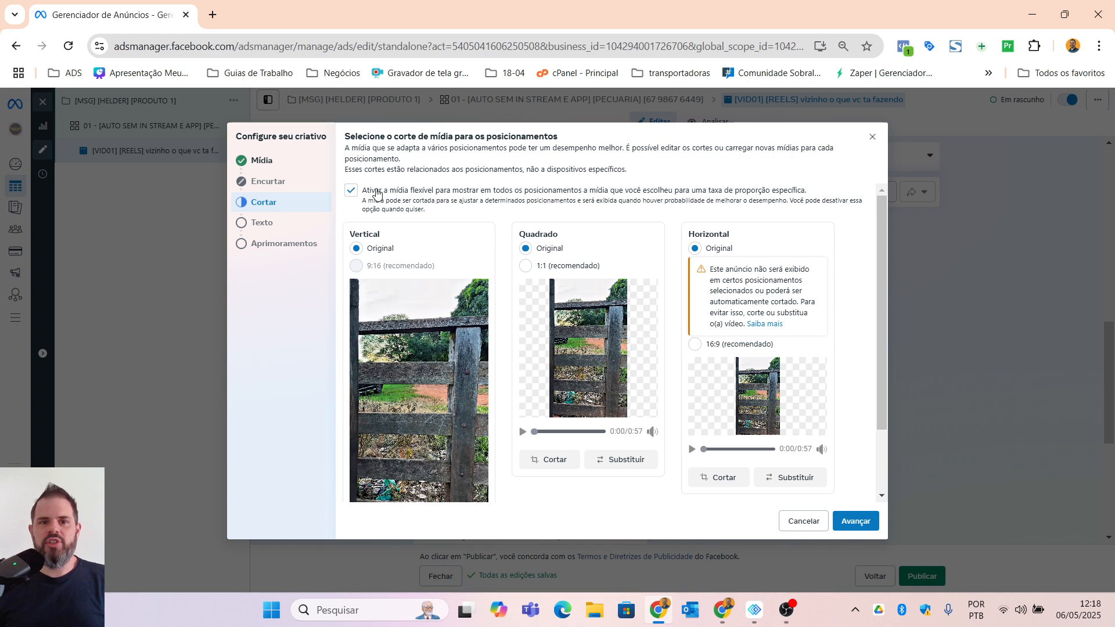
Step: Disable flexible media, set the Quadrado crop to 1:1 and briefly preview the cropped video
click(517, 210)
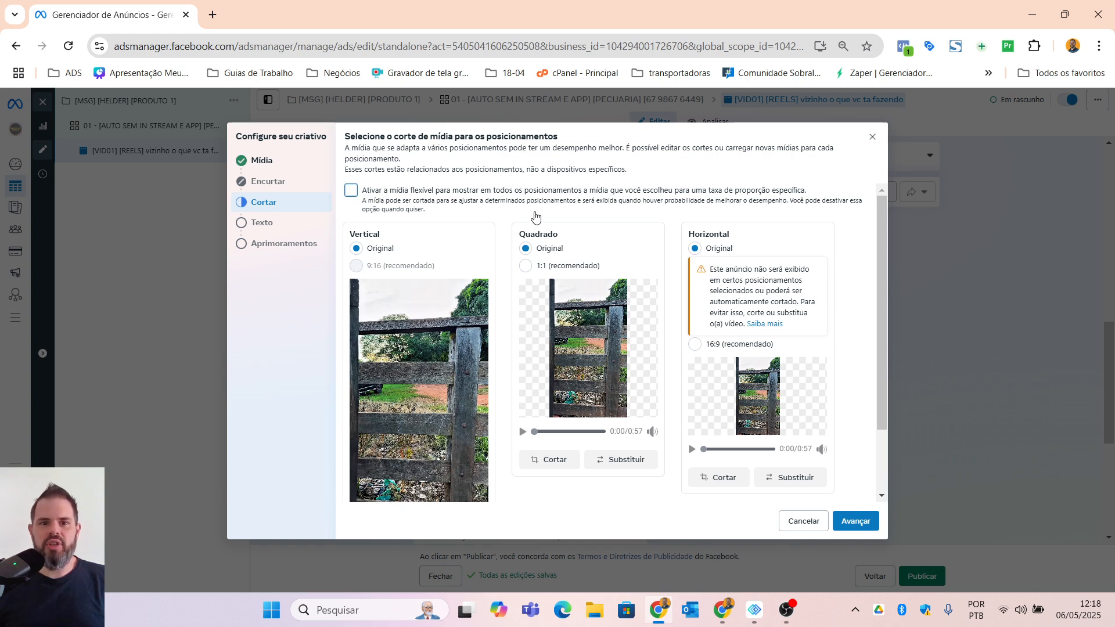
click(526, 267)
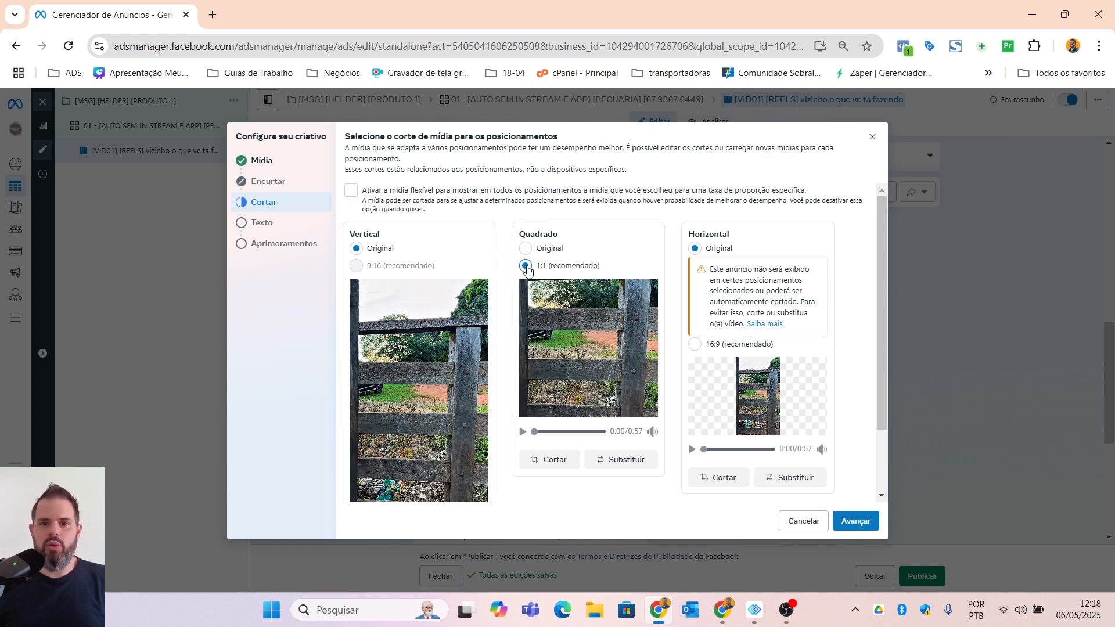
click(522, 432)
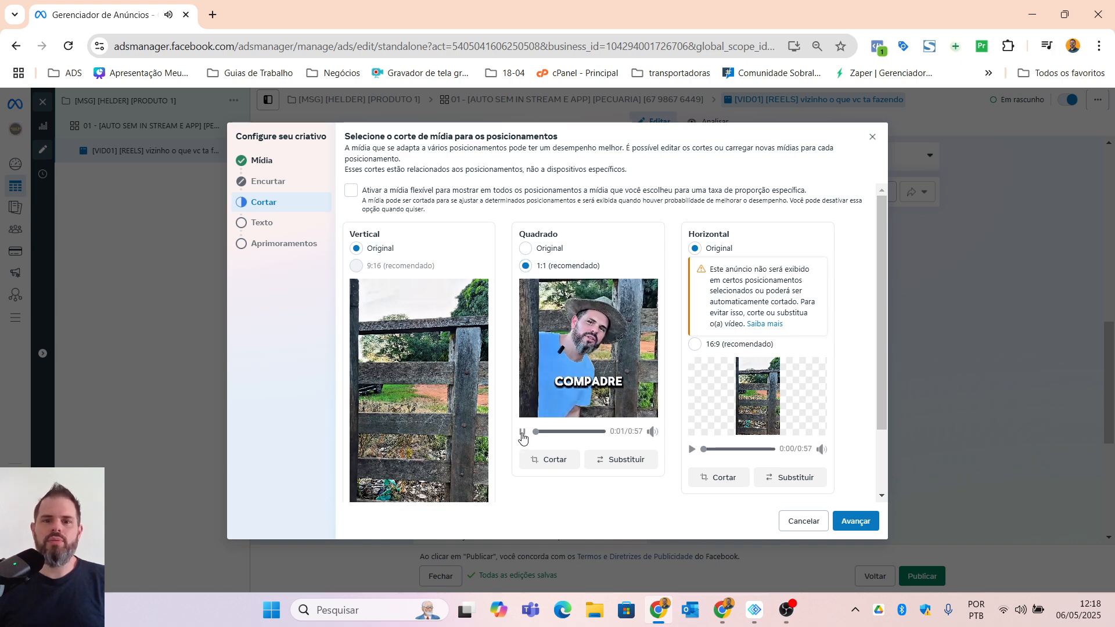
click(522, 433)
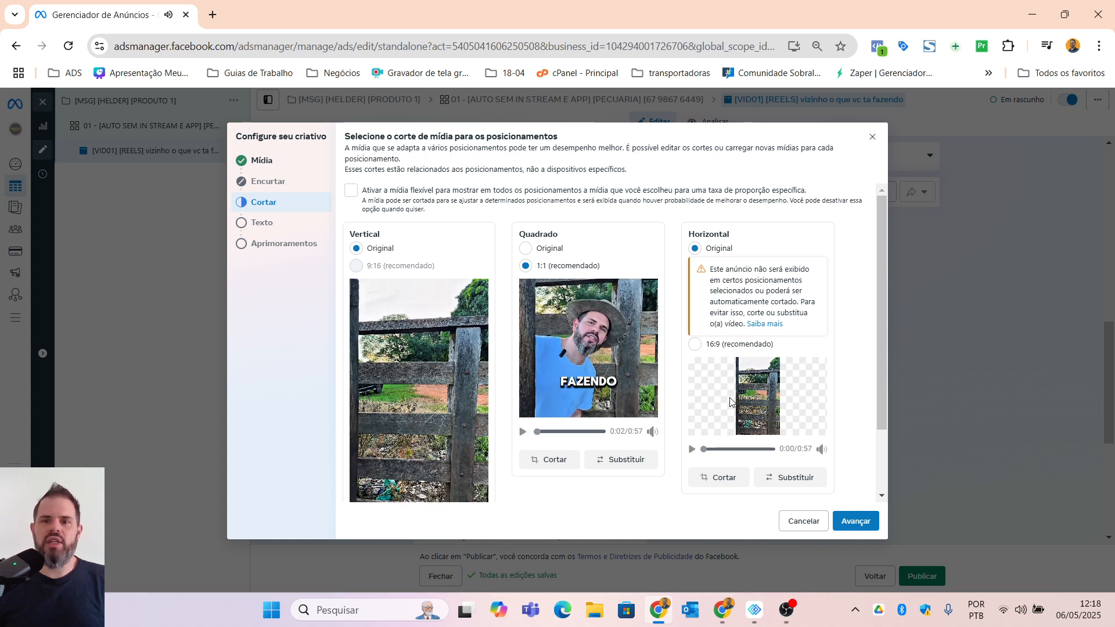
Step: Set the Horizontal crop to 16:9, preview the result and advance to the creative's text settings
click(695, 344)
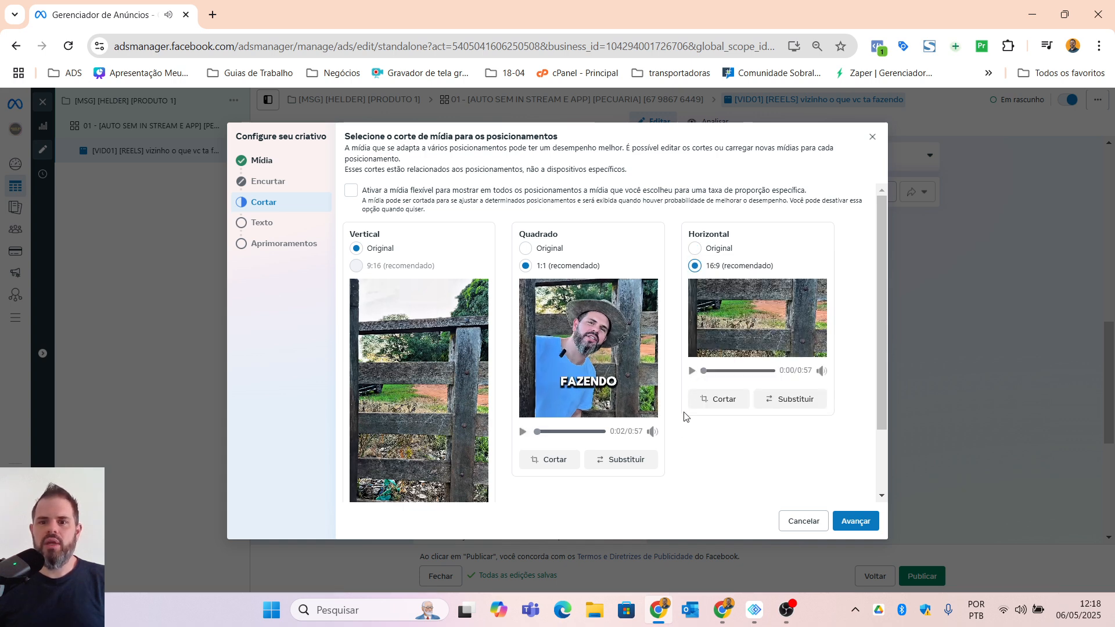
click(692, 370)
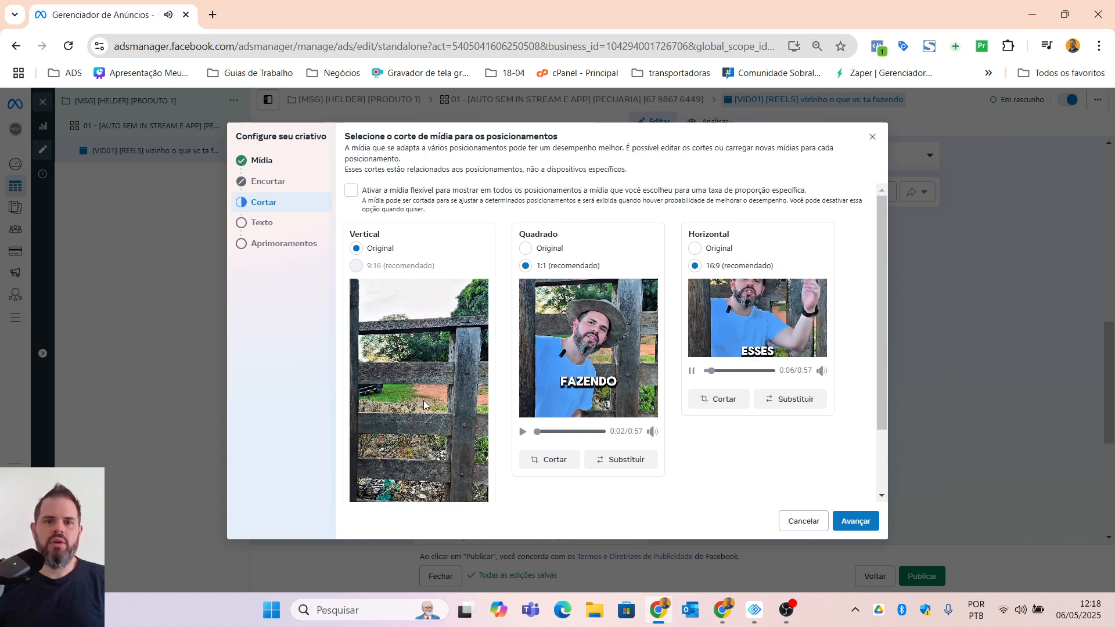
scroll(423, 401, down, 2)
scroll(524, 420, up, 2)
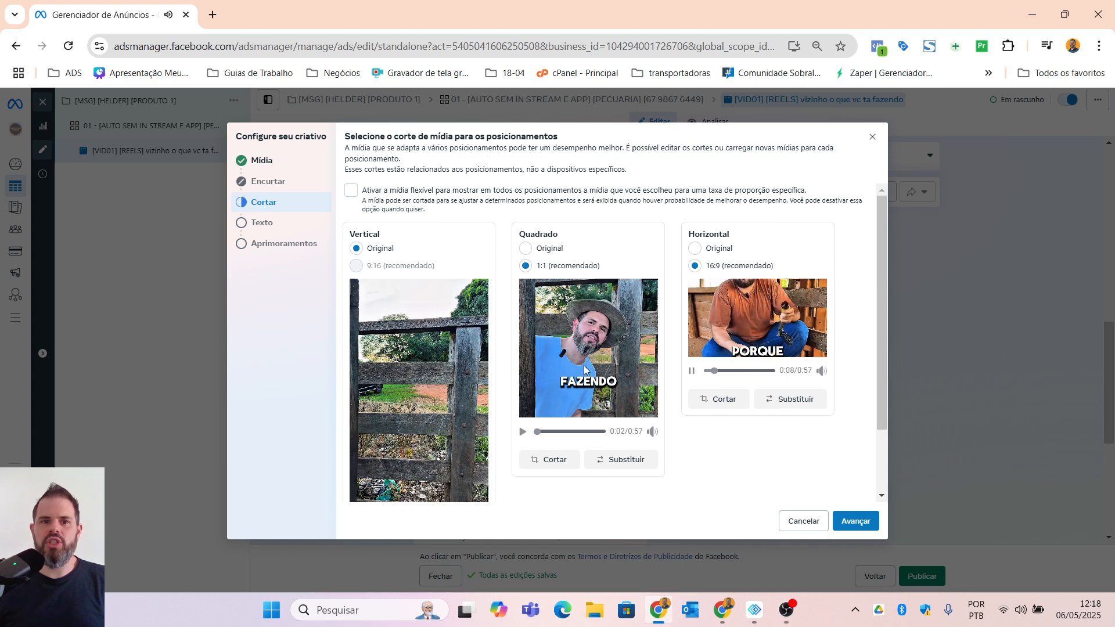
click(857, 521)
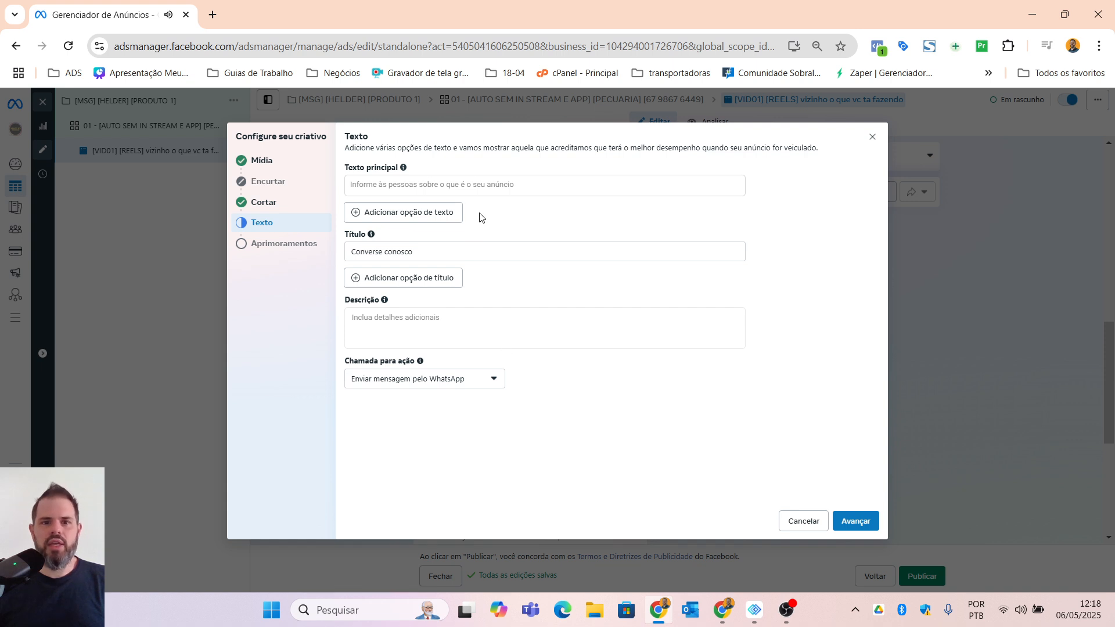
Step: Start editing the ad's main text and open a separate browser window
click(467, 186)
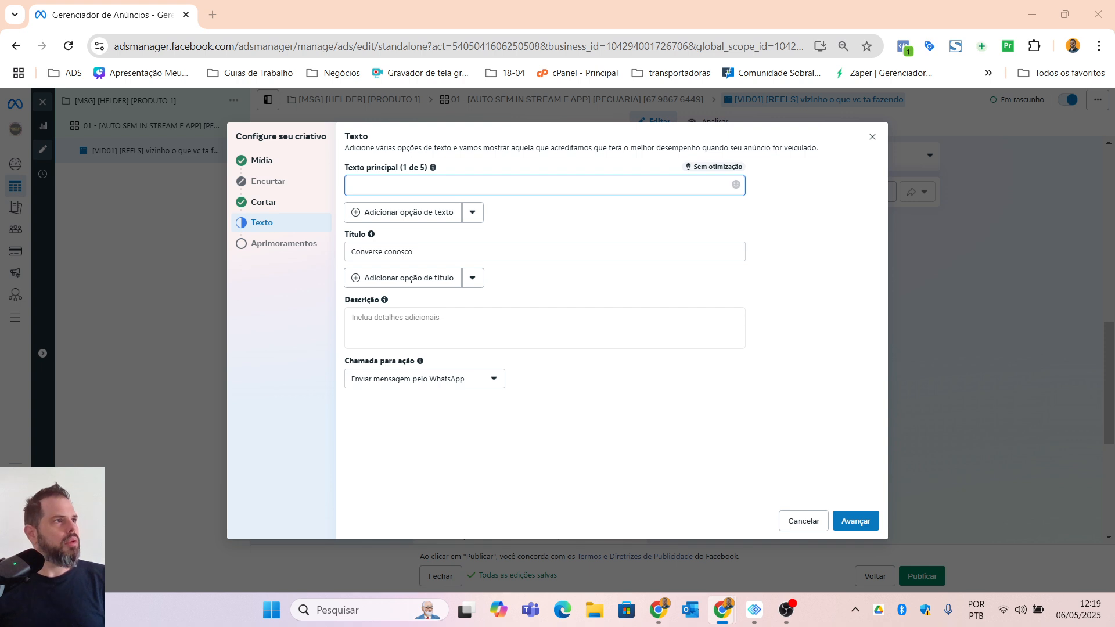
click(212, 15)
key(ctrl+w)
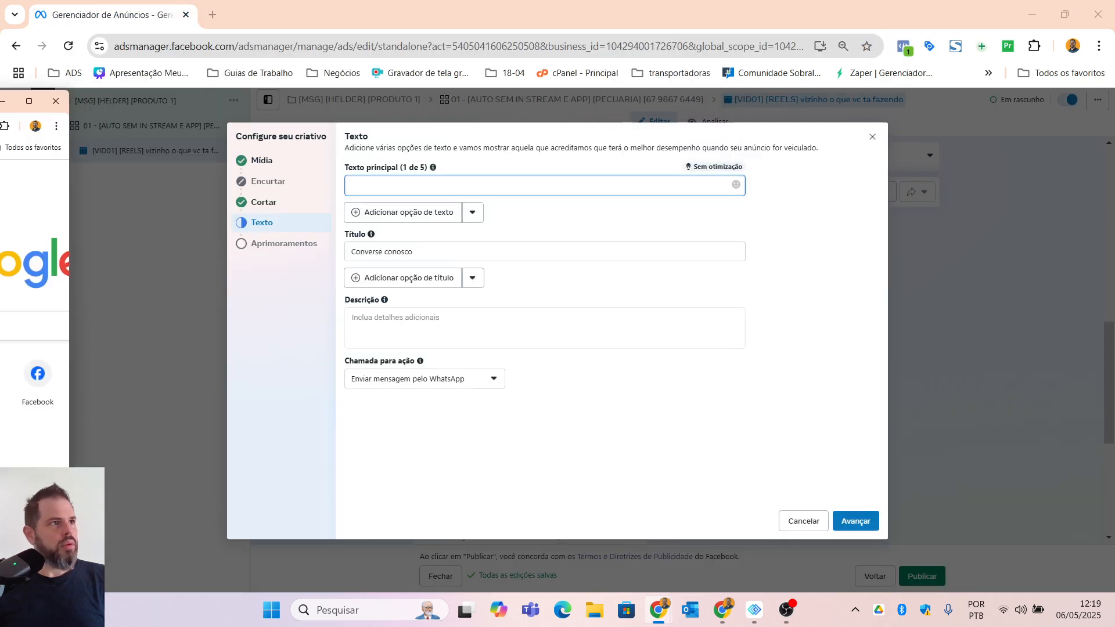
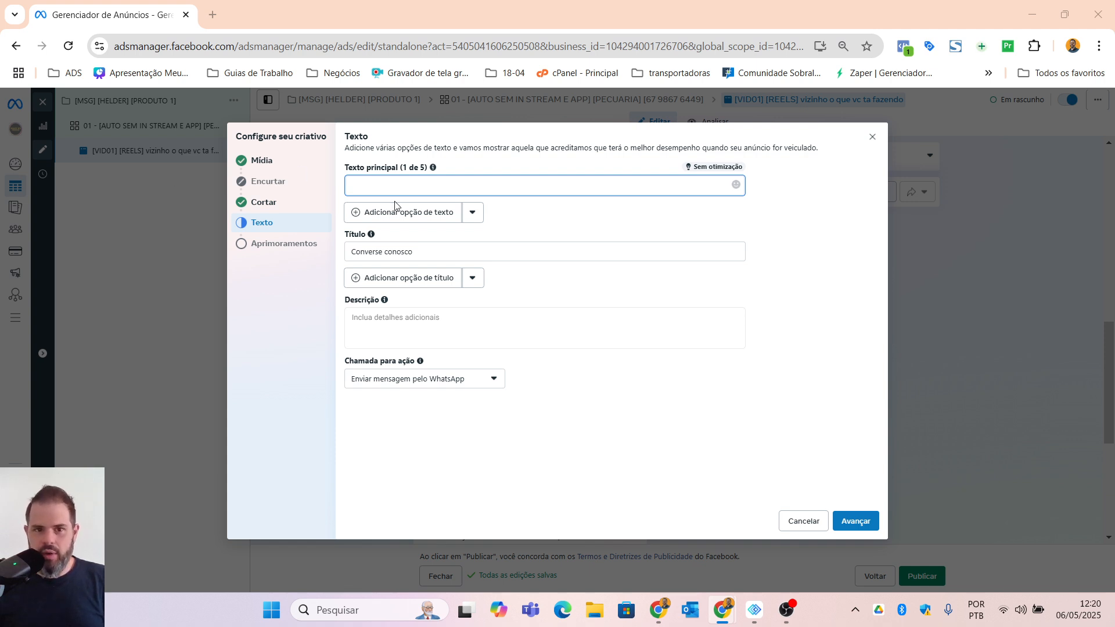
Step: Paste the Max S3 Premium copy as the ad's main text and cut its five-star "(97% Satisfação)" line
click(400, 187)
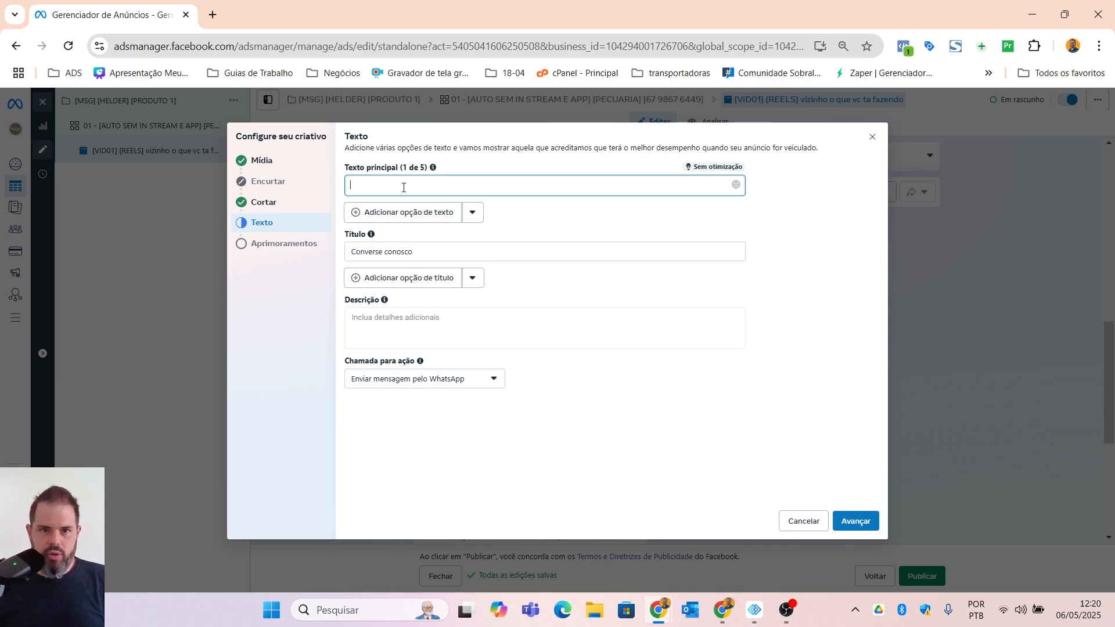
key(ctrl+v)
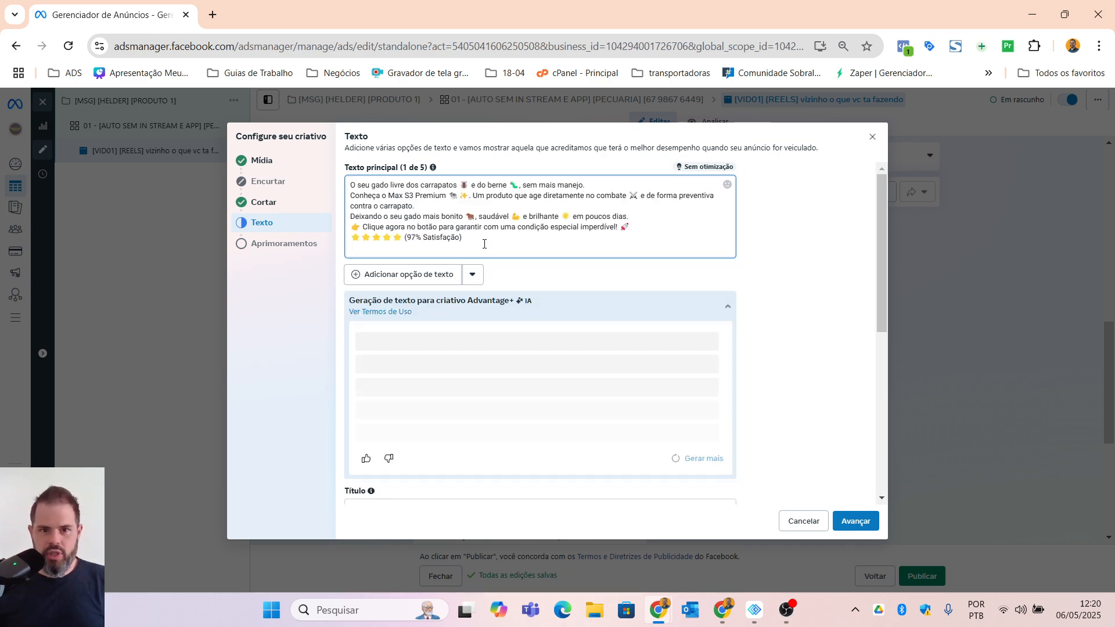
triple_click(510, 233)
key(BackSpace)
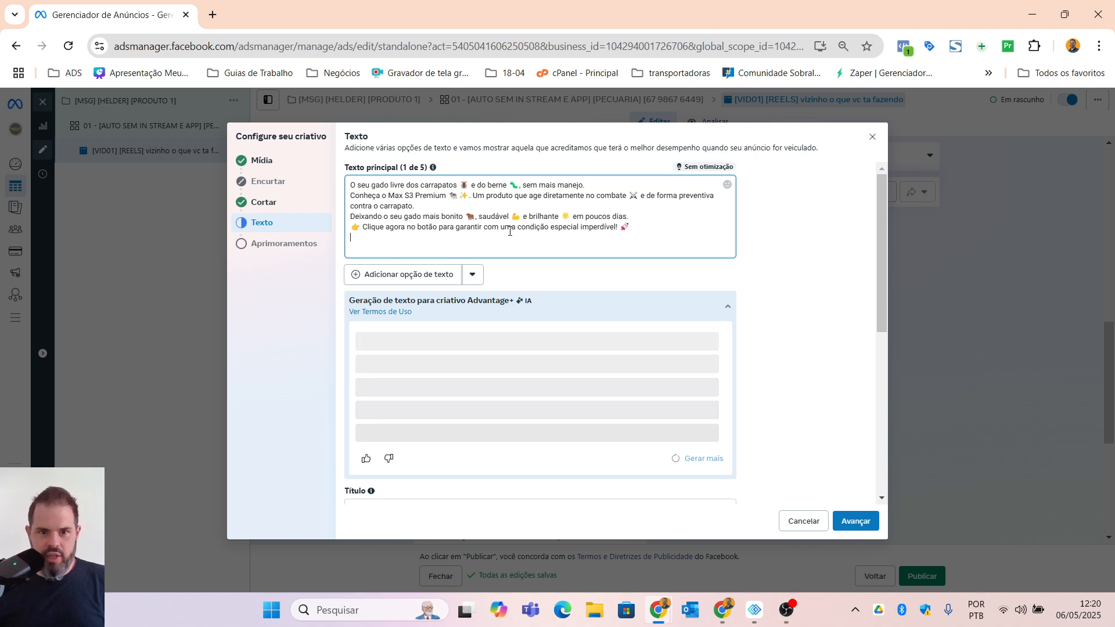
Step: Insert a blank line above the "Clique agora no botão" call-to-action line in the main text
triple_click(640, 237)
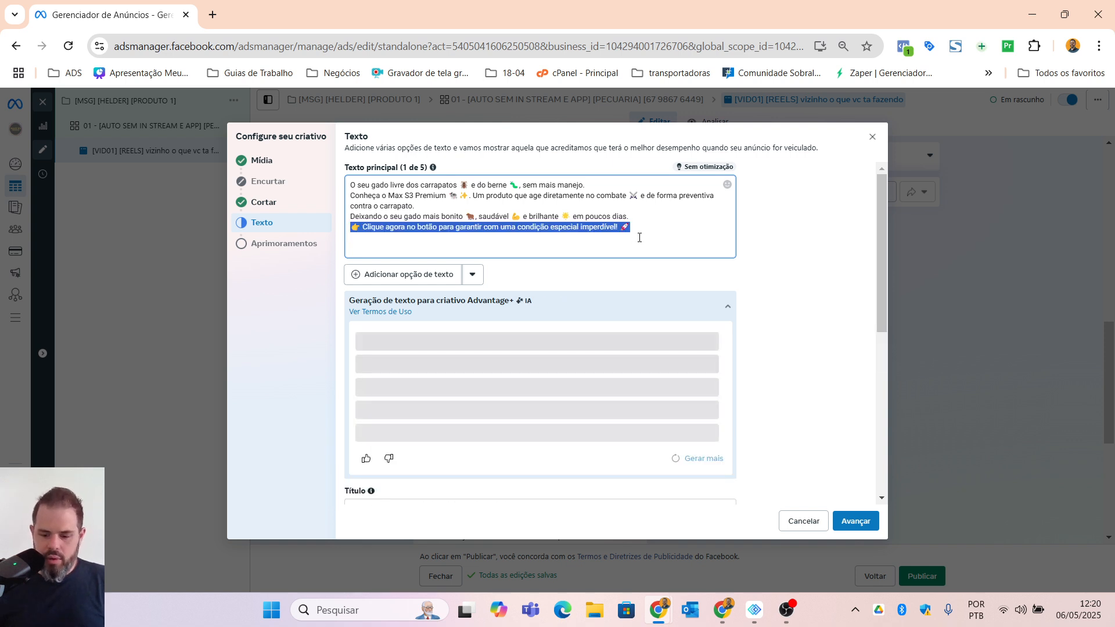
key(Up)
key(Return)
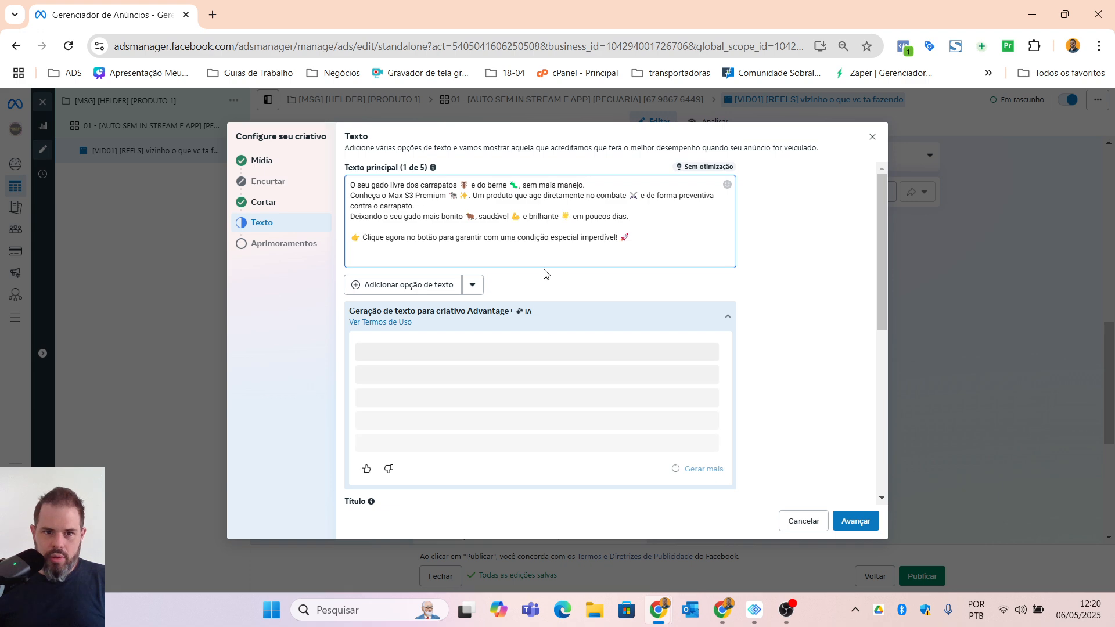
click(450, 267)
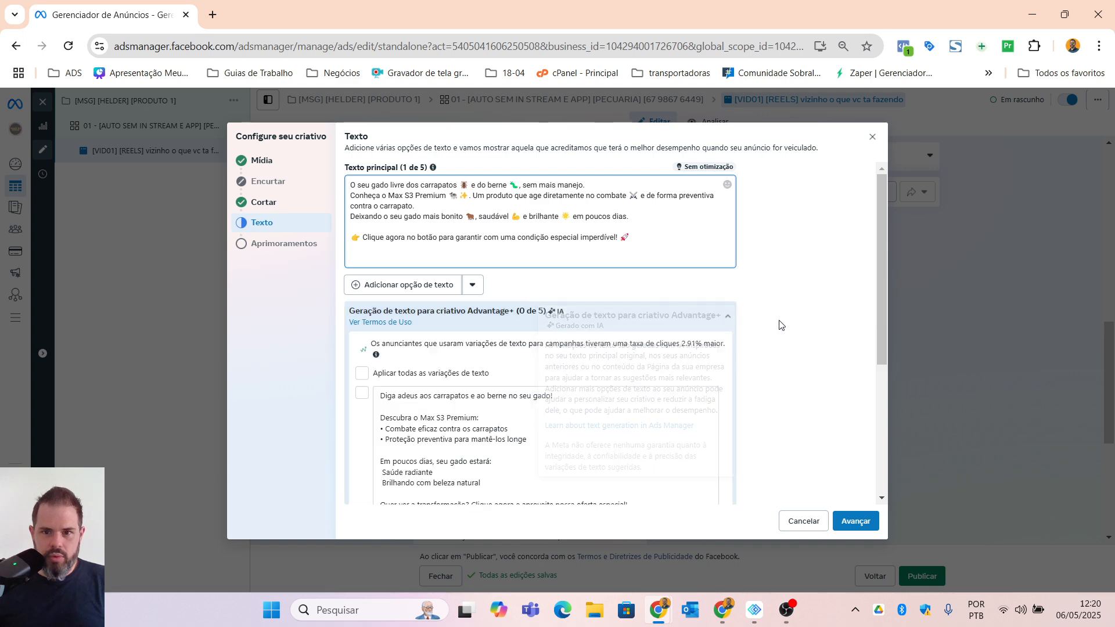
Step: Replace the ad's title with the cut text "⭐⭐⭐⭐⭐ (97% Satisfação)"
scroll(781, 325, down, 5)
drag(415, 369, 328, 373)
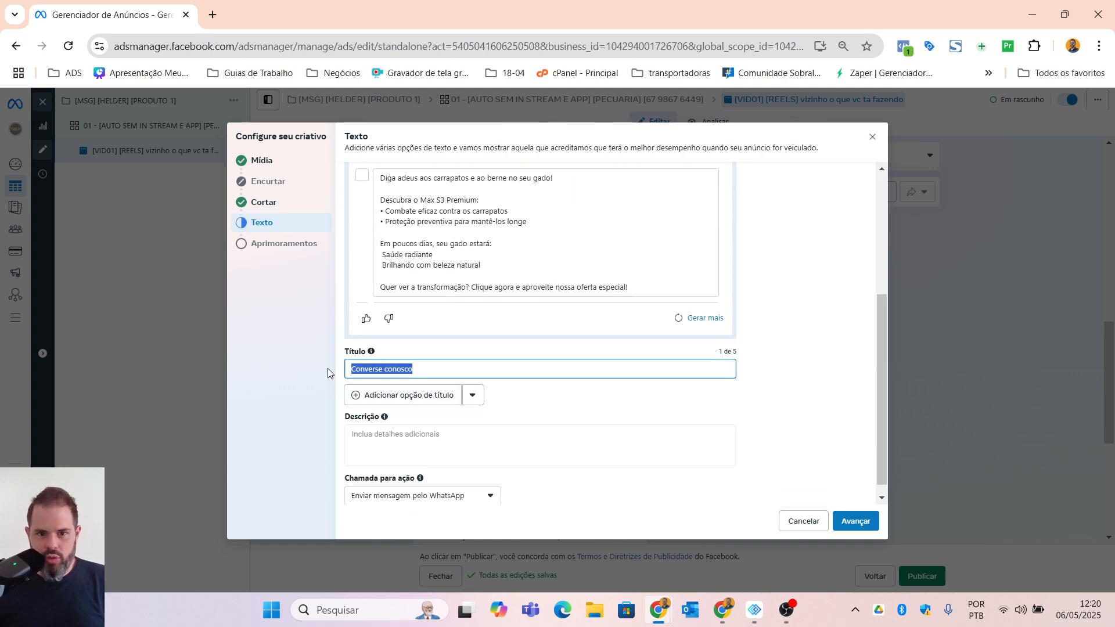
text(⭐⭐⭐⭐⭐ (97% Satisfação))
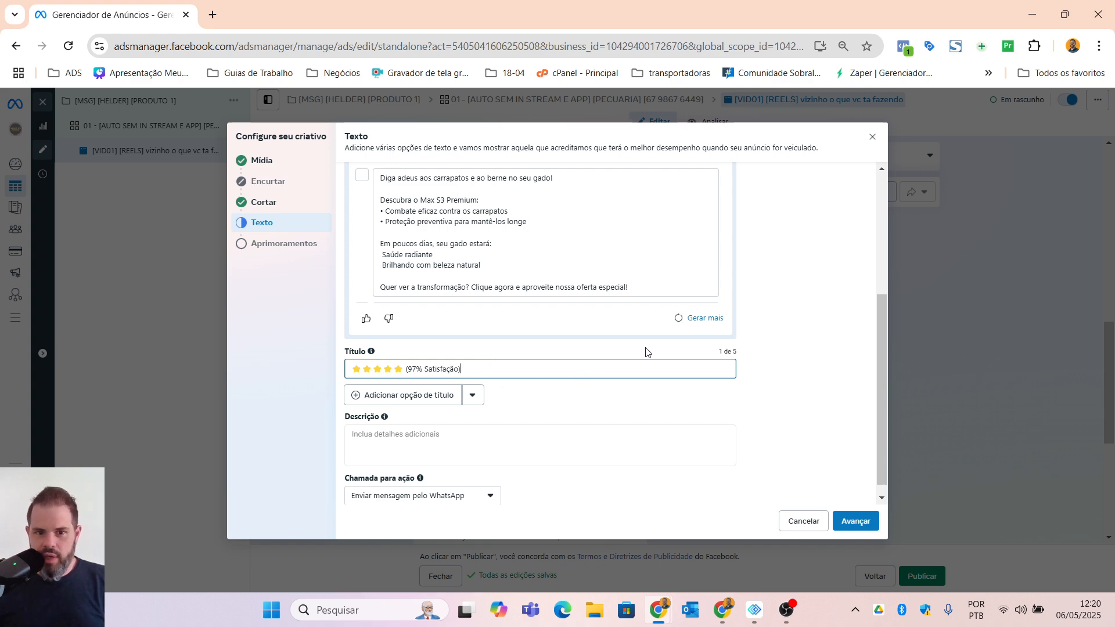
Step: Enter "Pagamento na Entrega" as the ad's description, review the texts and advance to the creative enhancements
scroll(650, 360, down, 1)
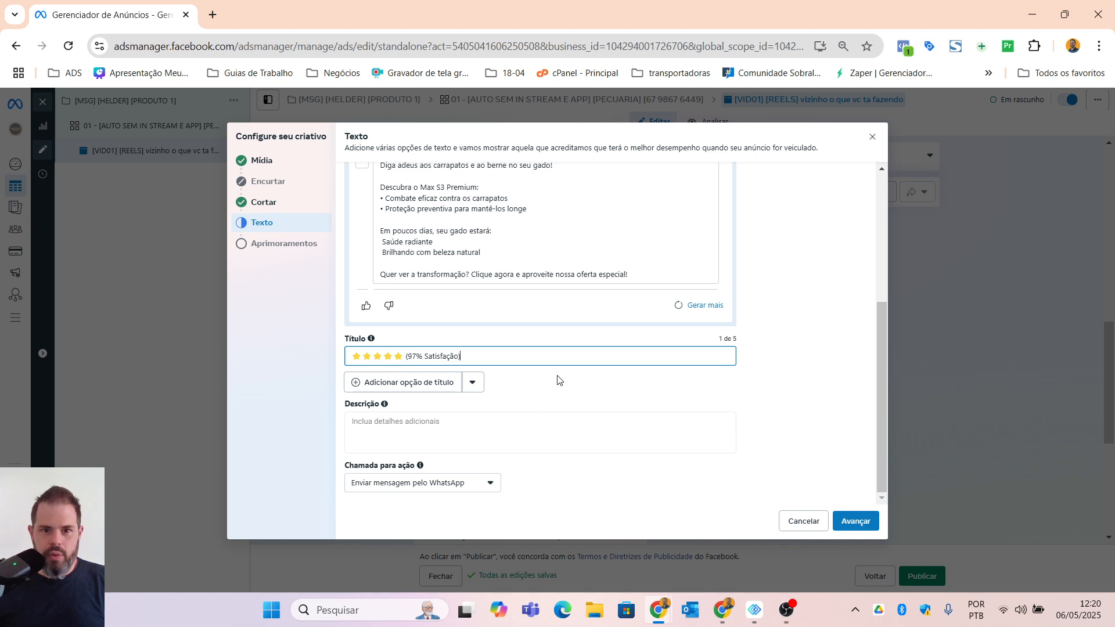
click(398, 433)
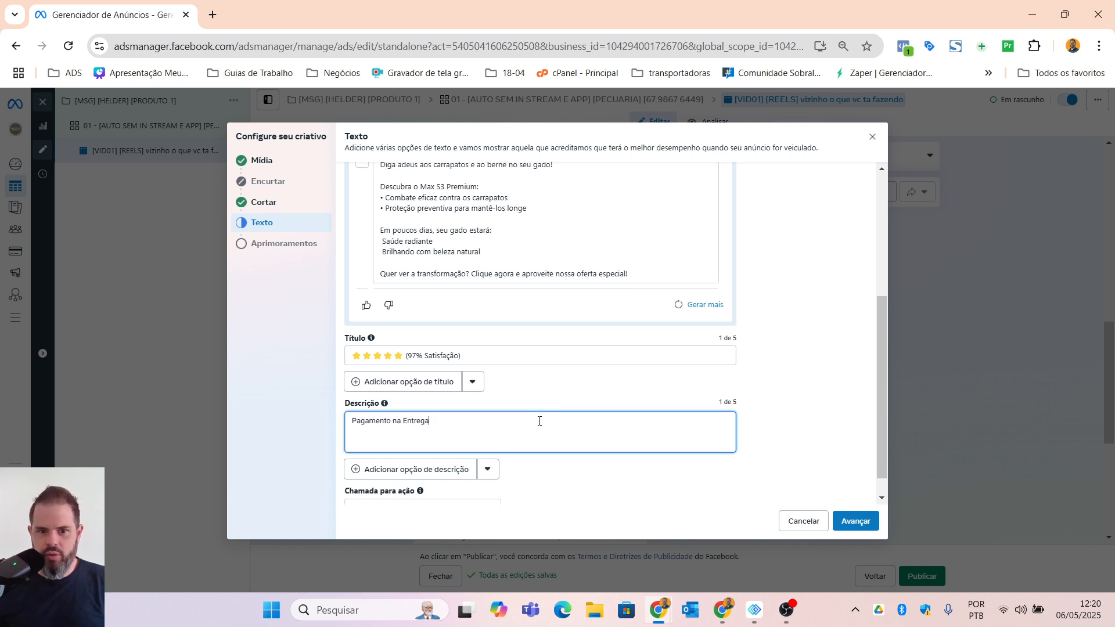
scroll(537, 421, down, 1)
scroll(543, 436, up, 2)
scroll(544, 436, up, 3)
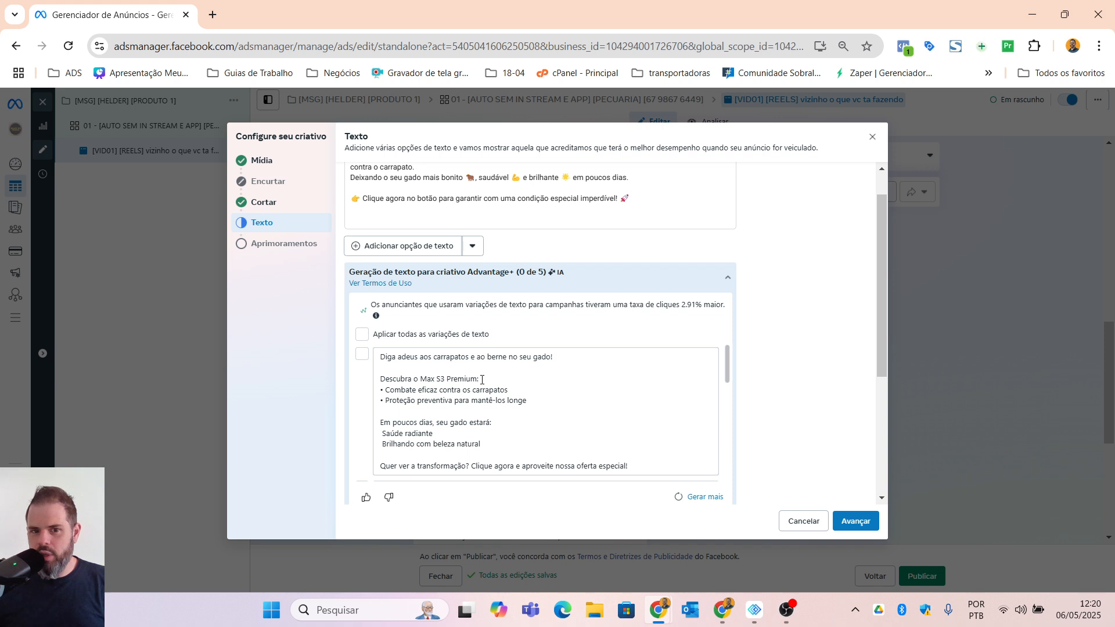
scroll(515, 313, up, 1)
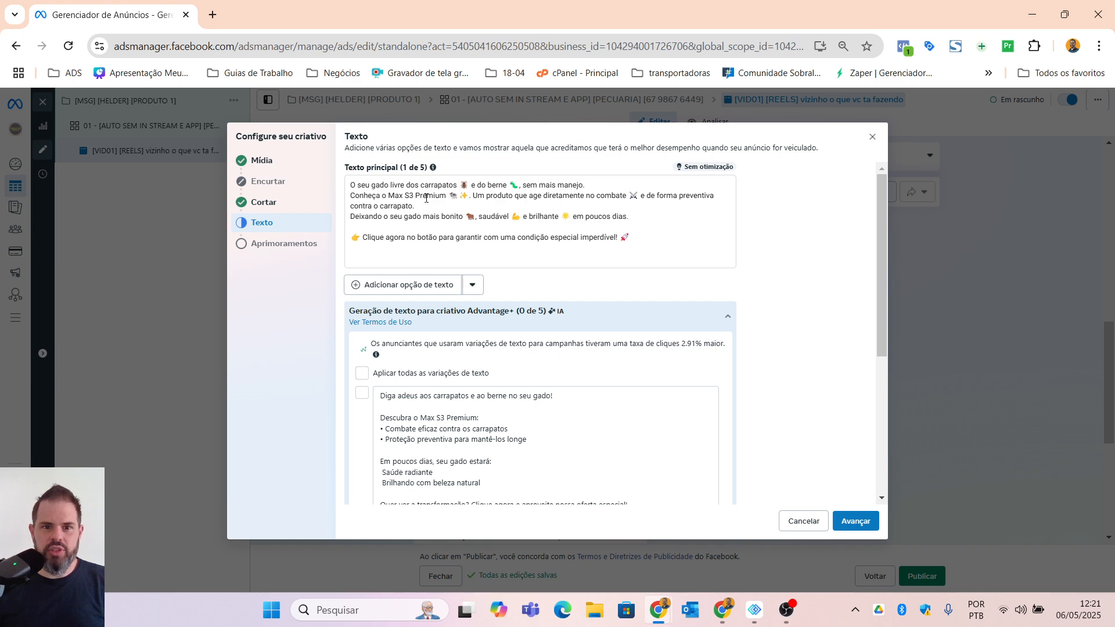
scroll(749, 372, down, 5)
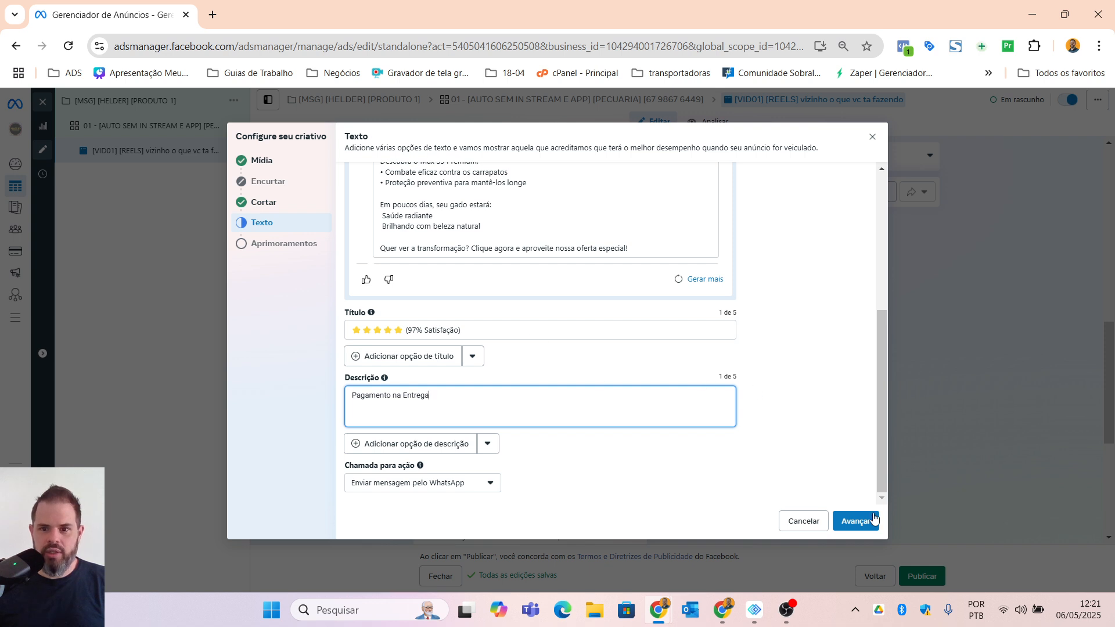
click(856, 521)
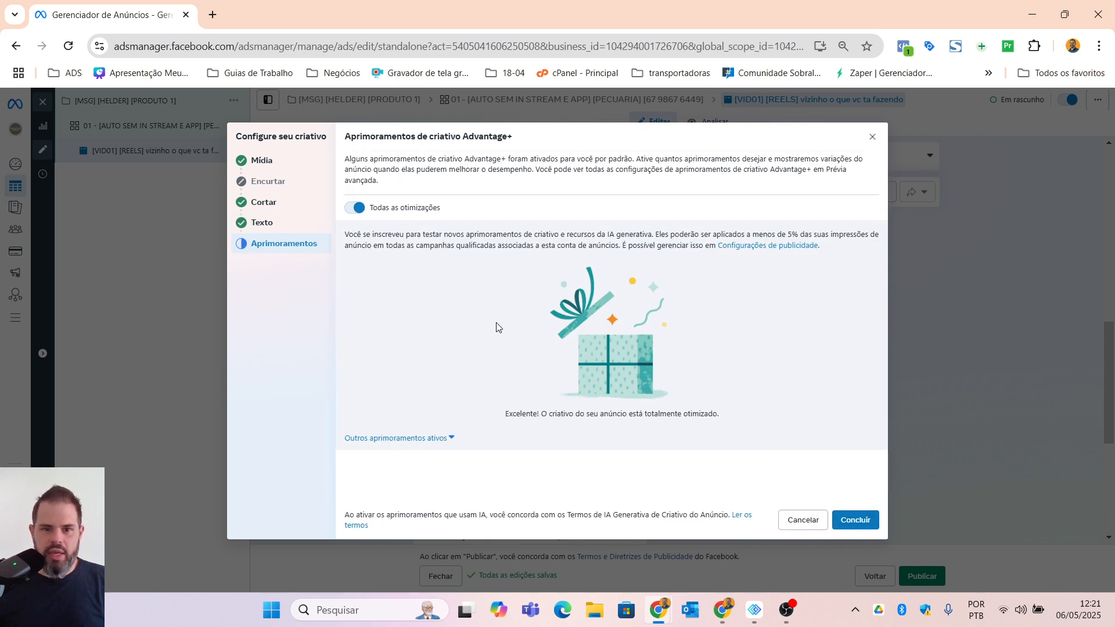
Step: Disable all Advantage+ creative optimizations, check the individual enhancements and finish the creative setup
click(362, 209)
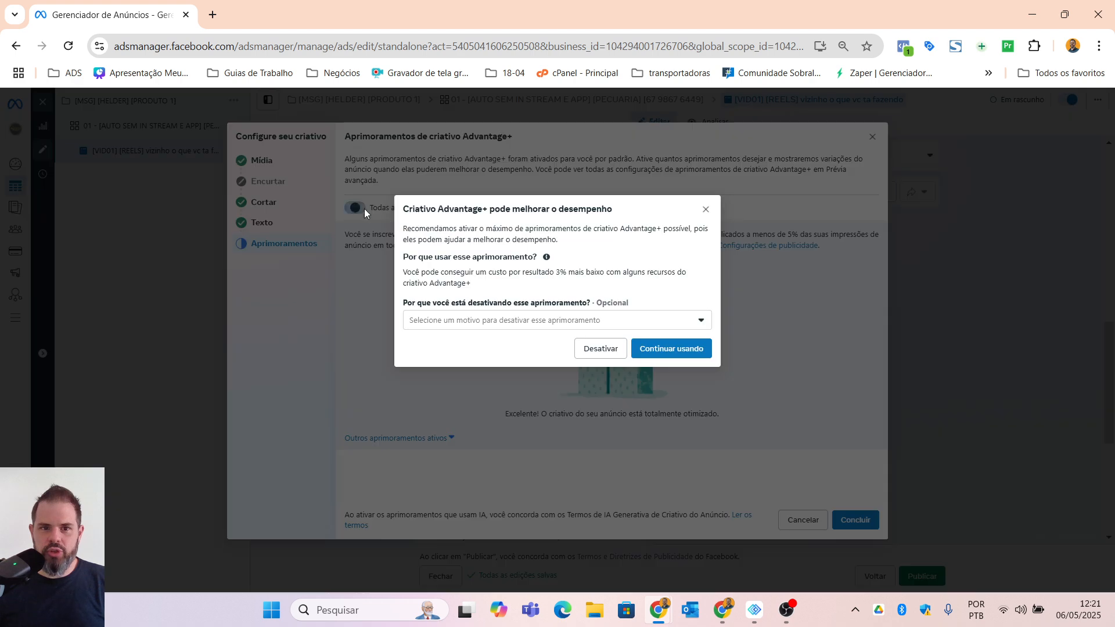
click(607, 350)
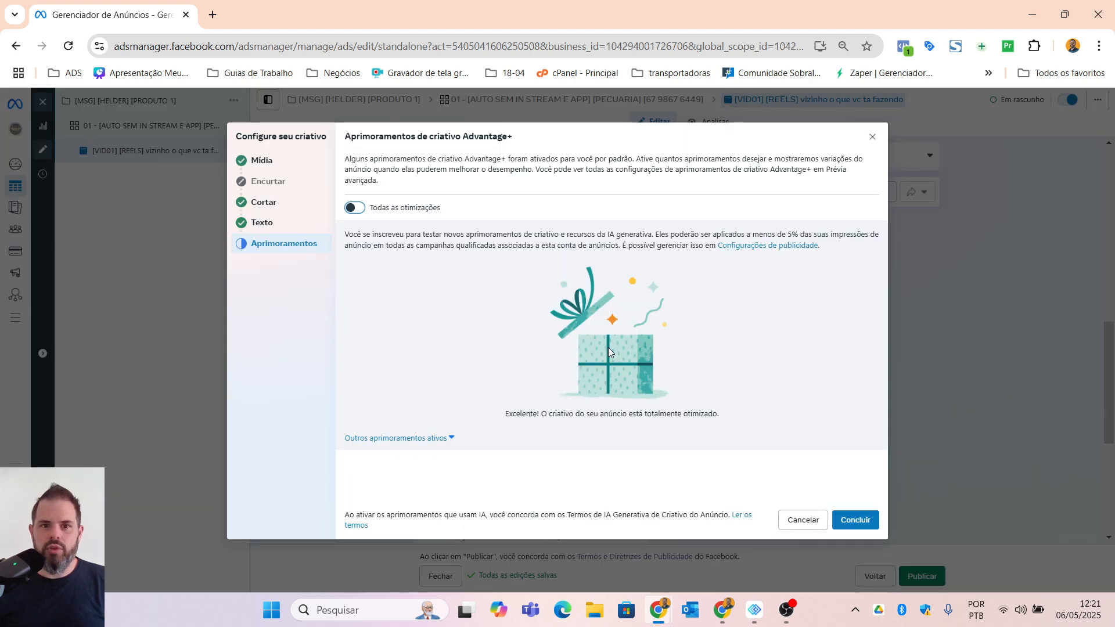
click(419, 440)
scroll(517, 371, down, 5)
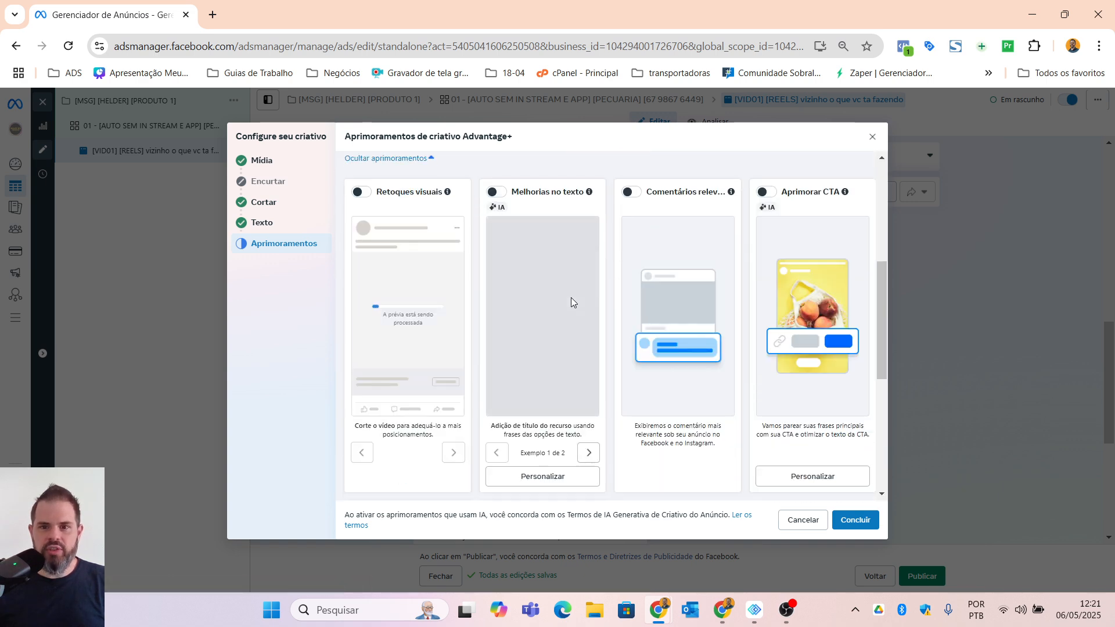
scroll(489, 339, down, 5)
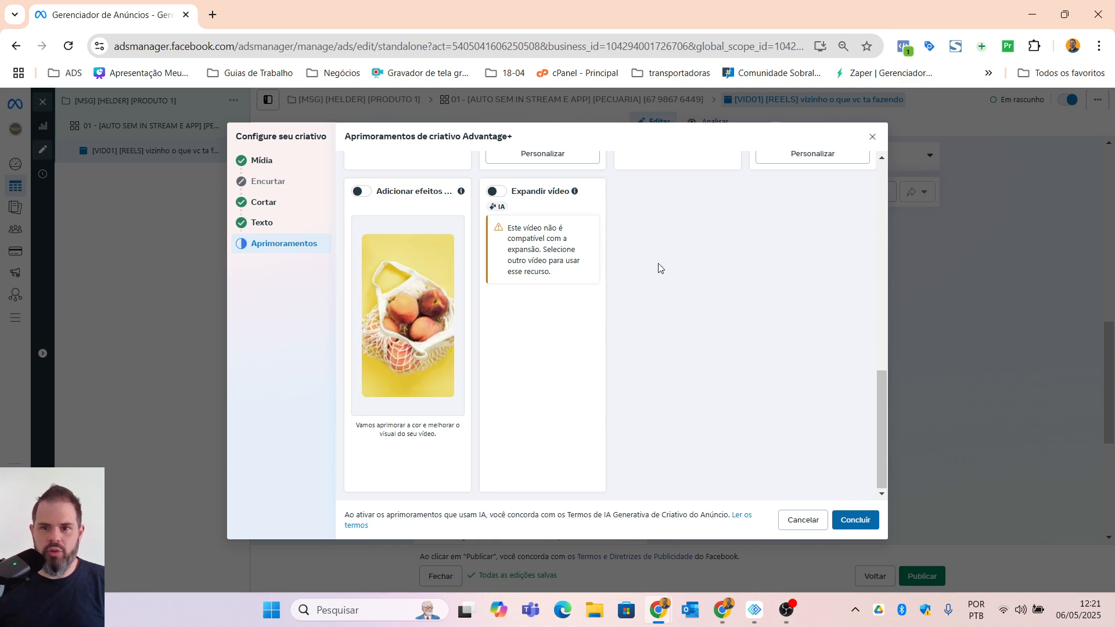
scroll(717, 348, up, 10)
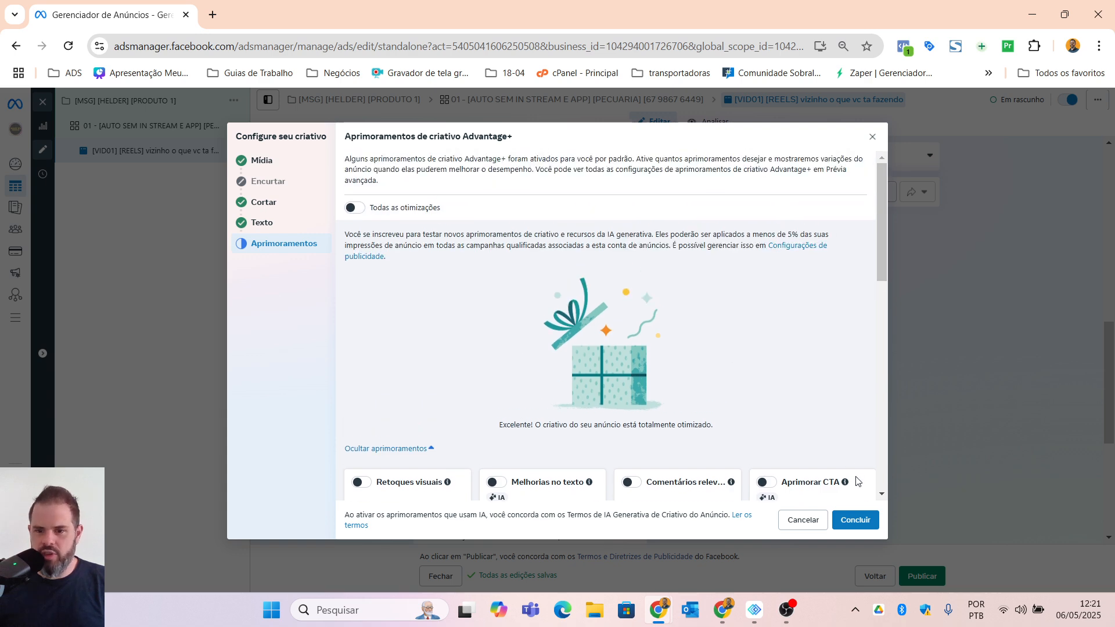
click(855, 521)
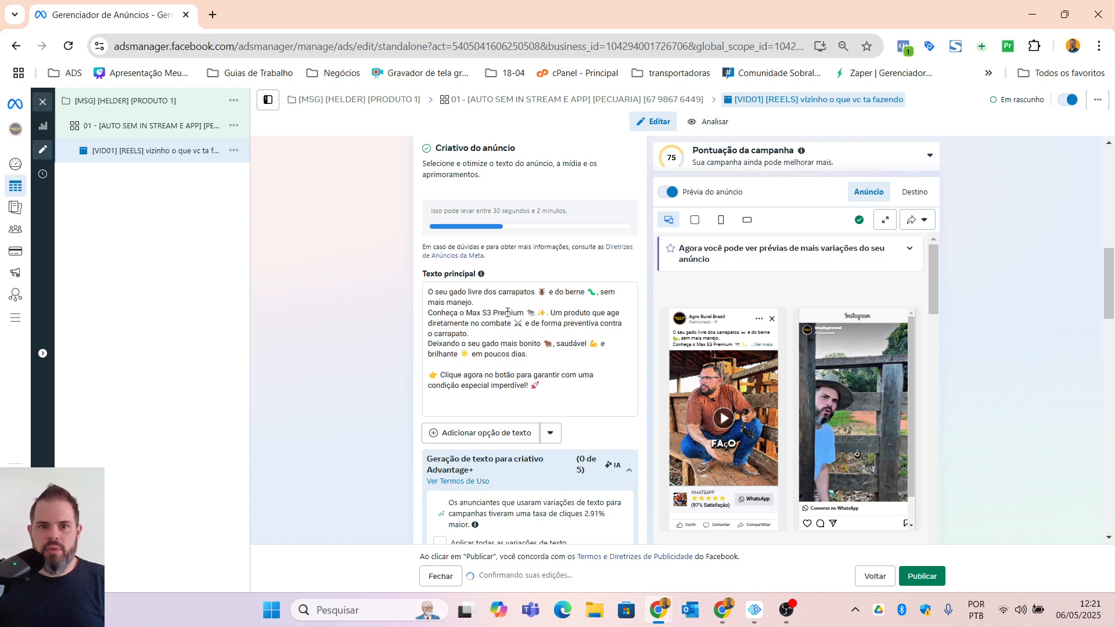
Step: Review the ad's texts and view the new conversation template's greeting and ready message, closing it without changes
scroll(498, 357, down, 1)
scroll(498, 357, down, 6)
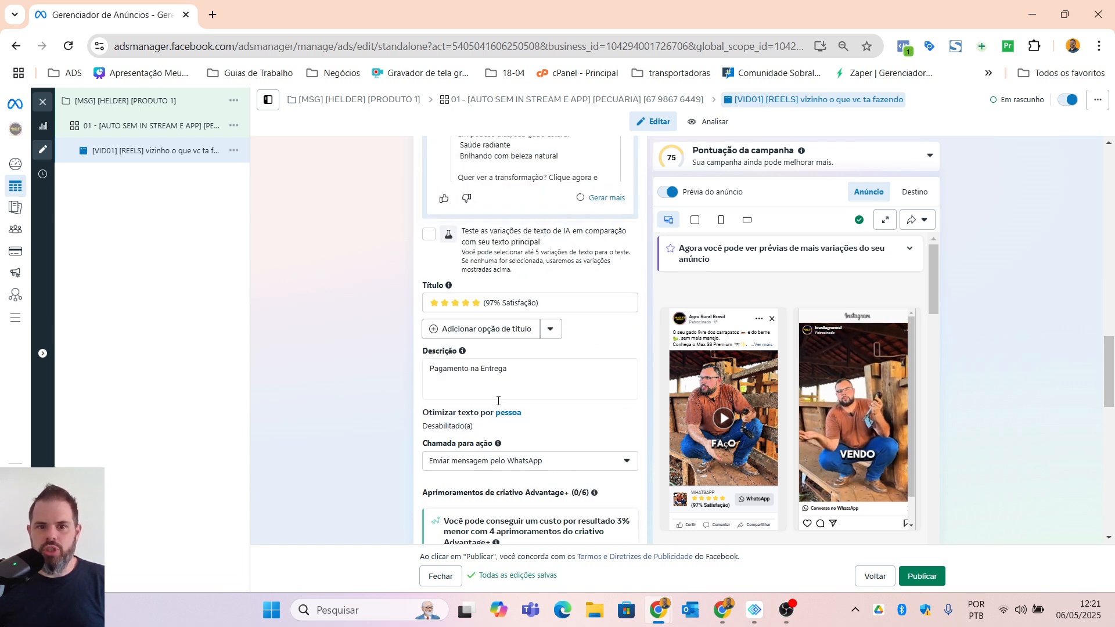
scroll(498, 414, down, 3)
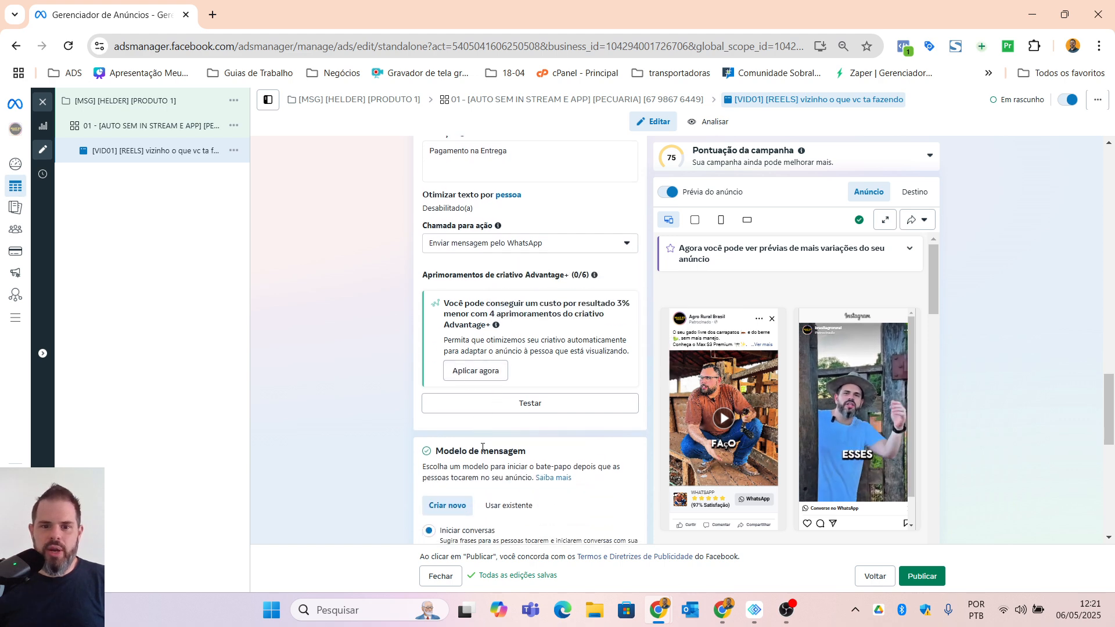
scroll(472, 349, down, 2)
scroll(468, 380, down, 1)
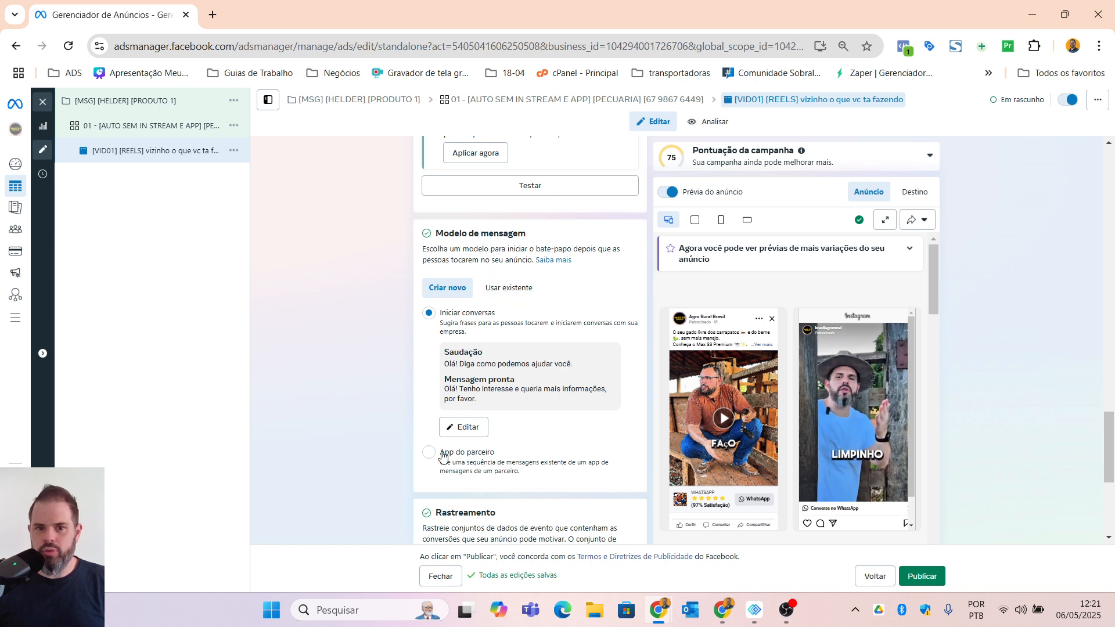
click(461, 429)
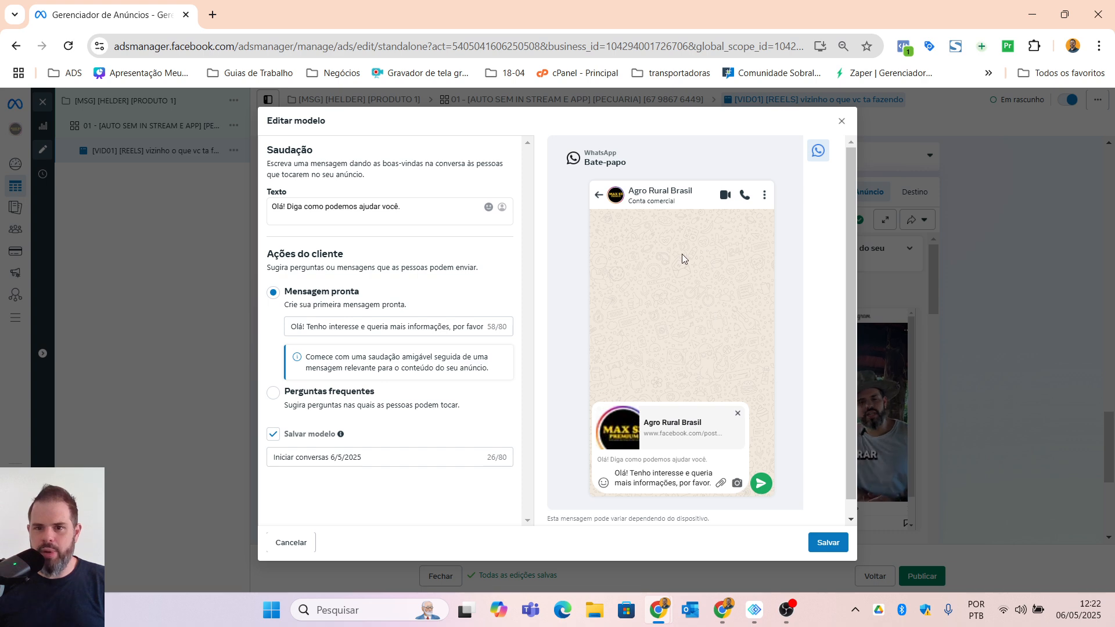
click(842, 121)
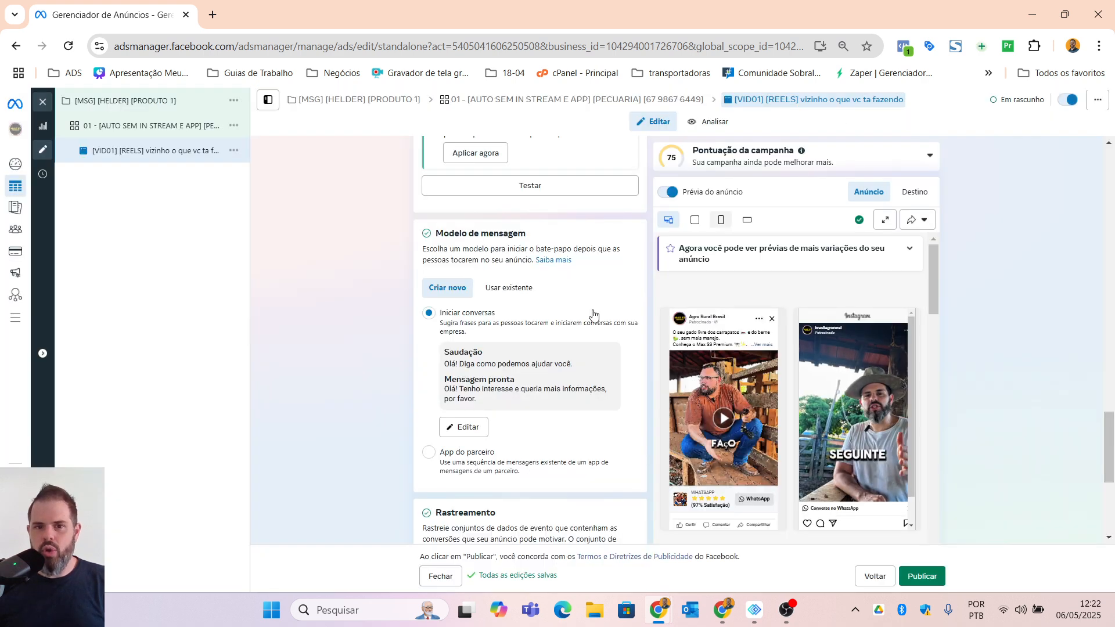
Step: Switch the message template to an existing one and choose "max s3 premium"
click(514, 288)
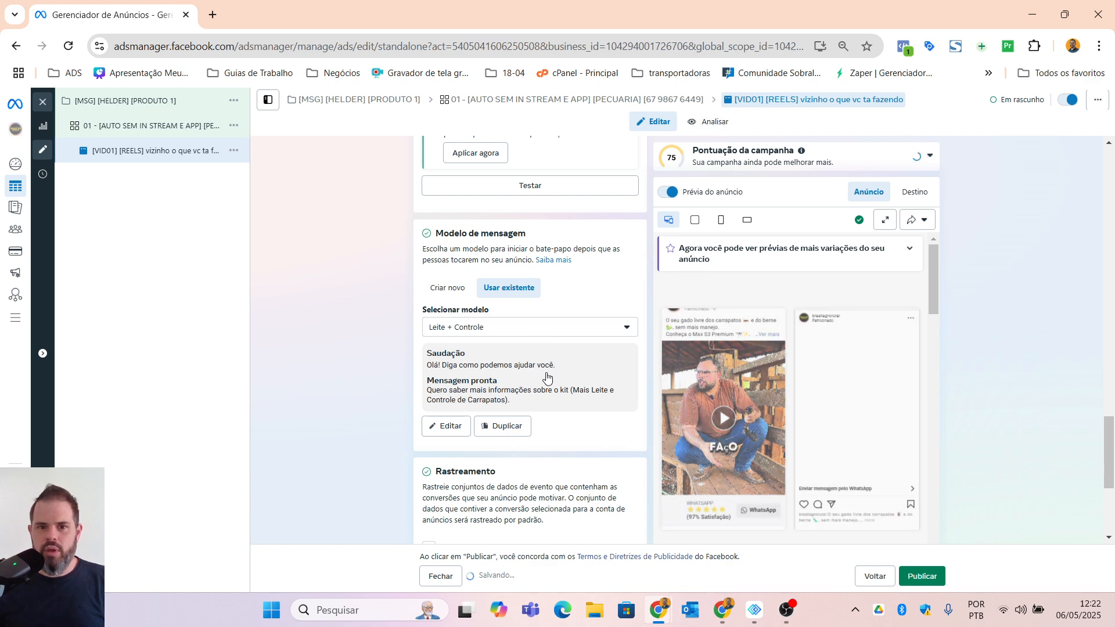
click(472, 329)
click(472, 329)
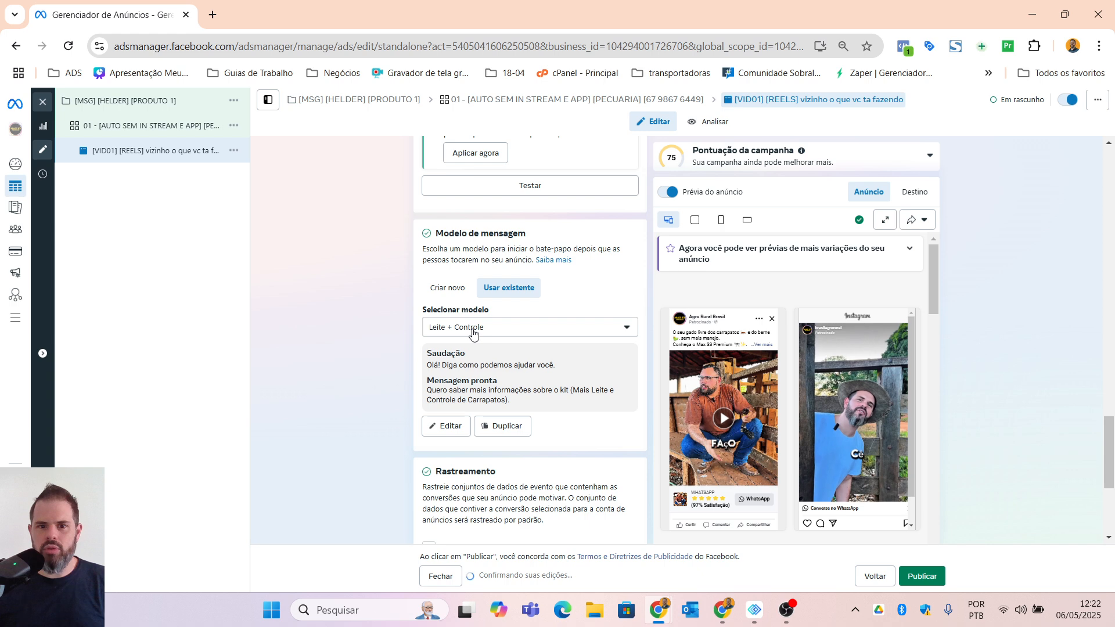
click(473, 330)
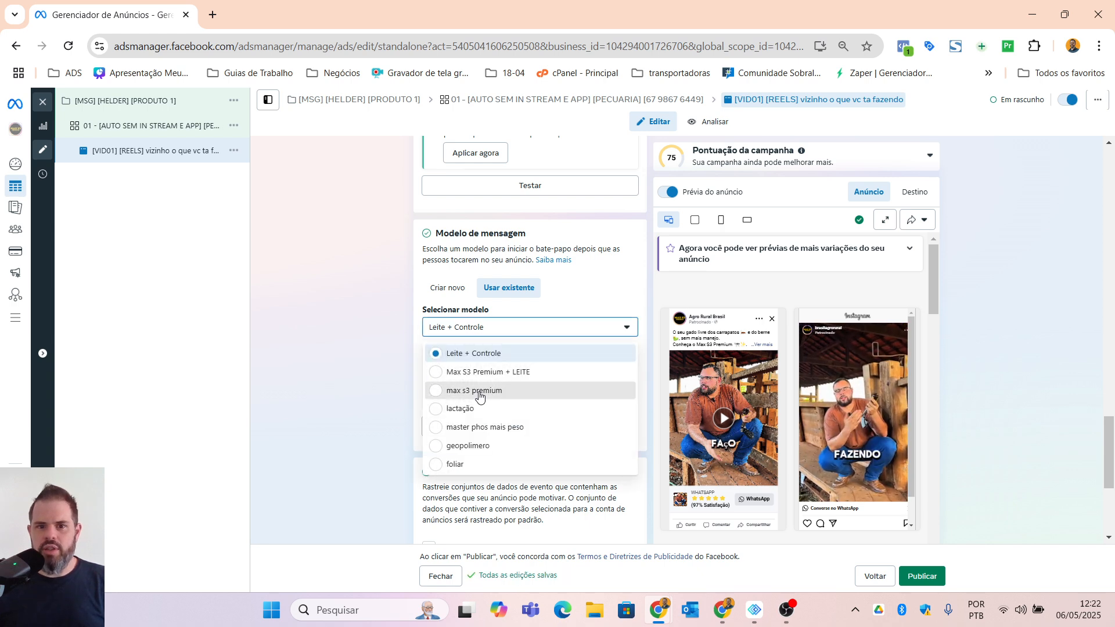
click(473, 390)
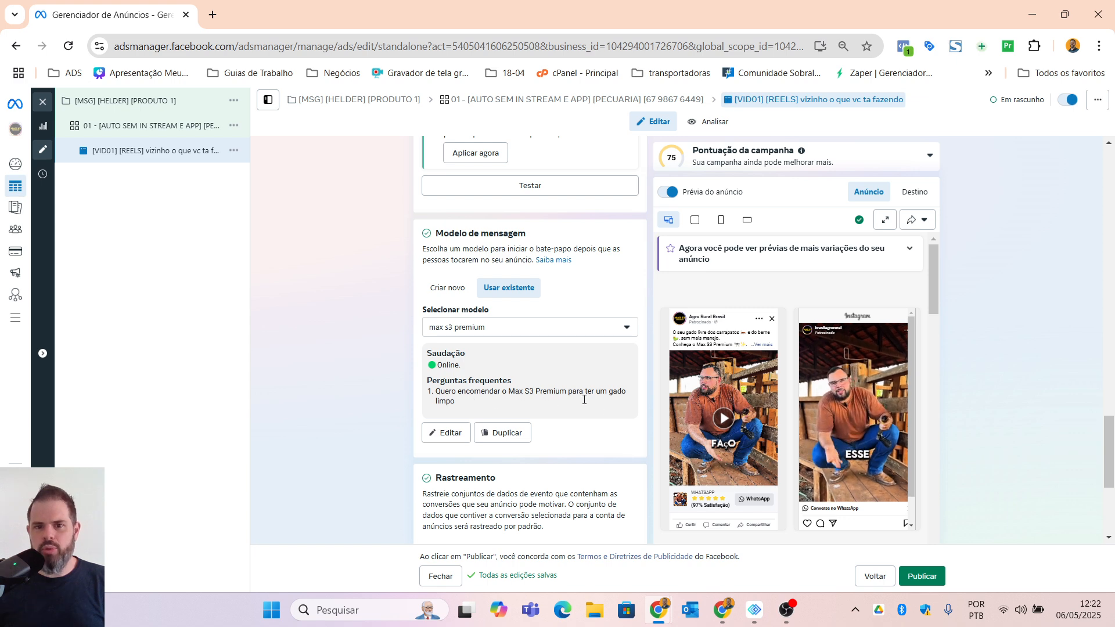
Step: Review the ad's tracking and remaining settings, and close the editor to return to the ads list
scroll(465, 407, down, 4)
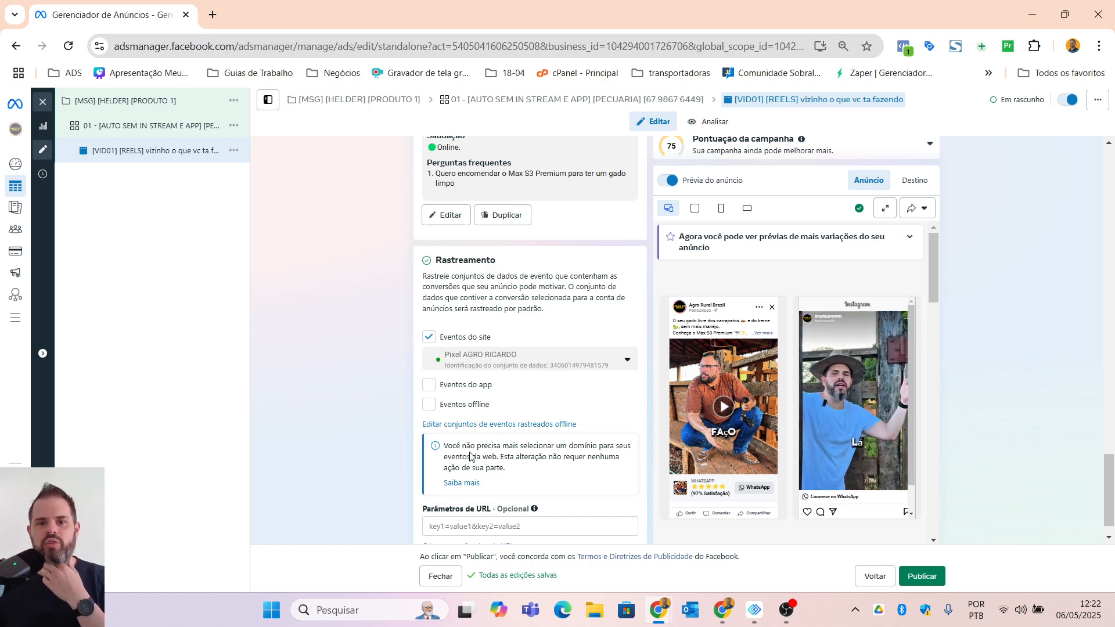
scroll(453, 406, down, 1)
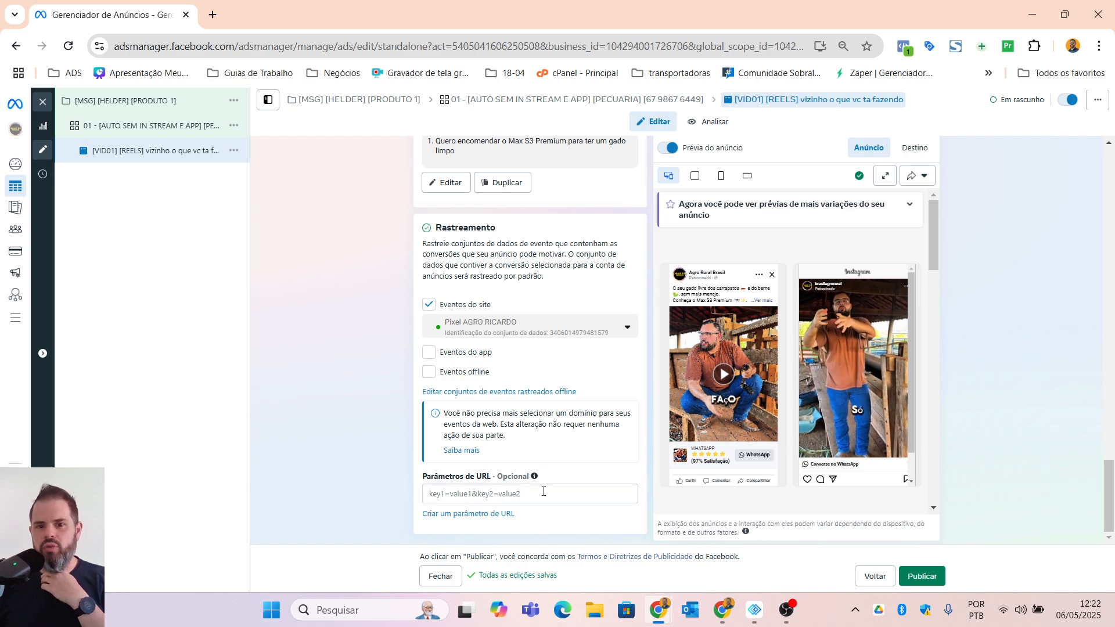
scroll(585, 495, up, 4)
scroll(584, 495, up, 18)
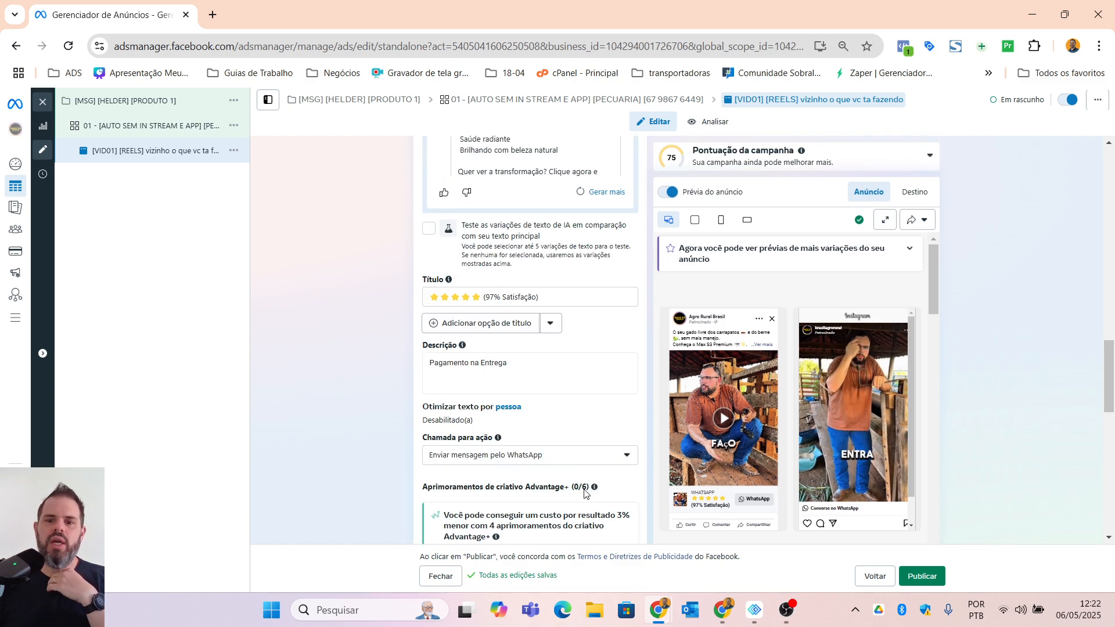
scroll(584, 493, up, 10)
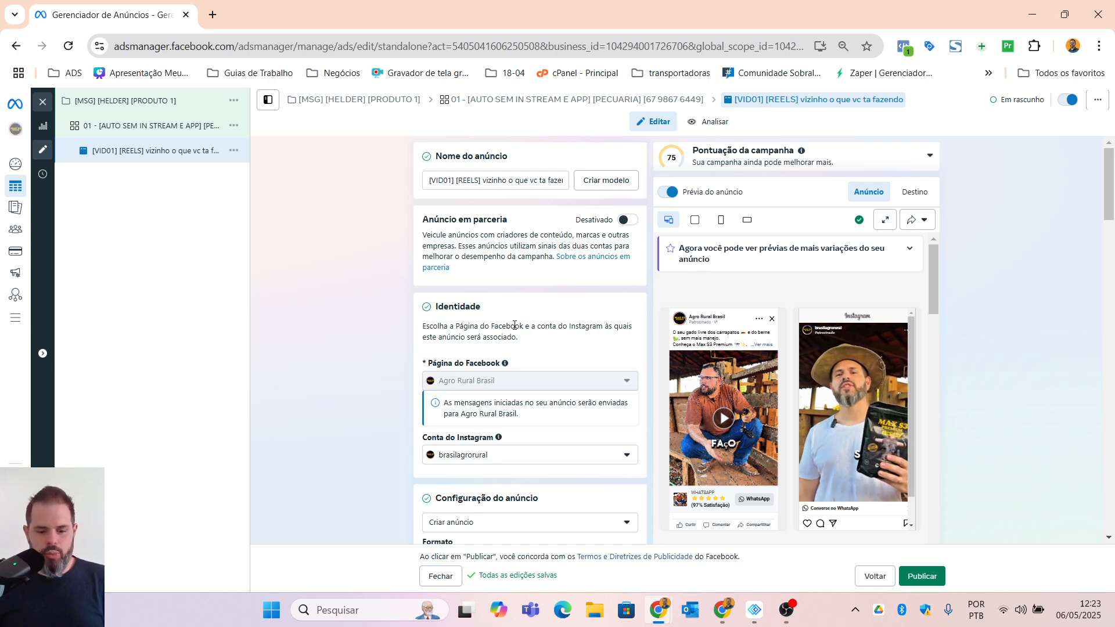
mouse_move(501, 372)
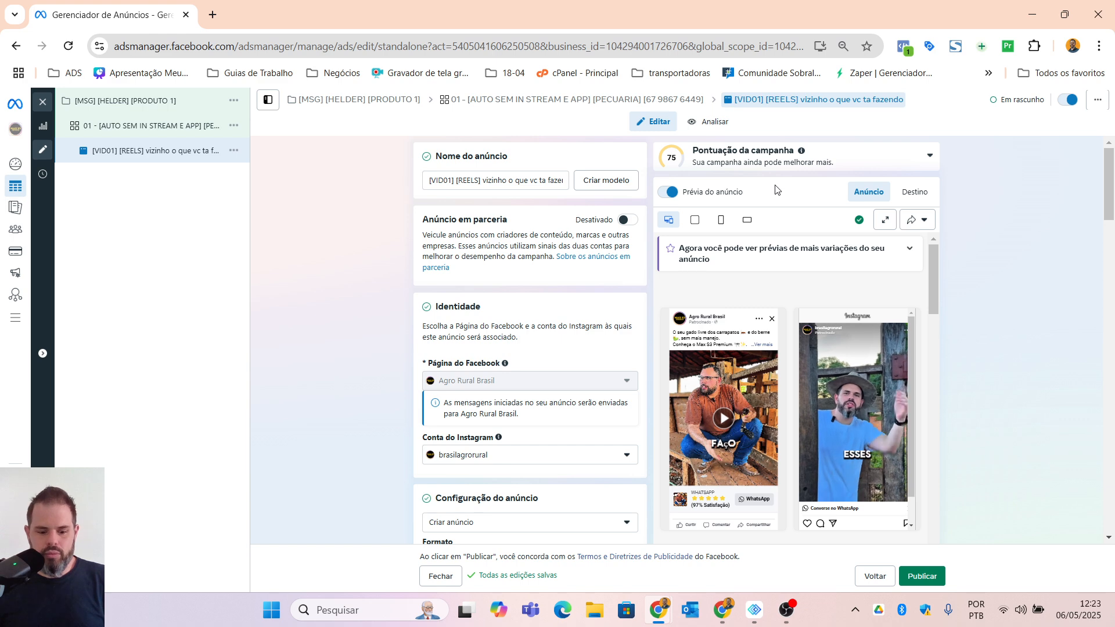
click(46, 104)
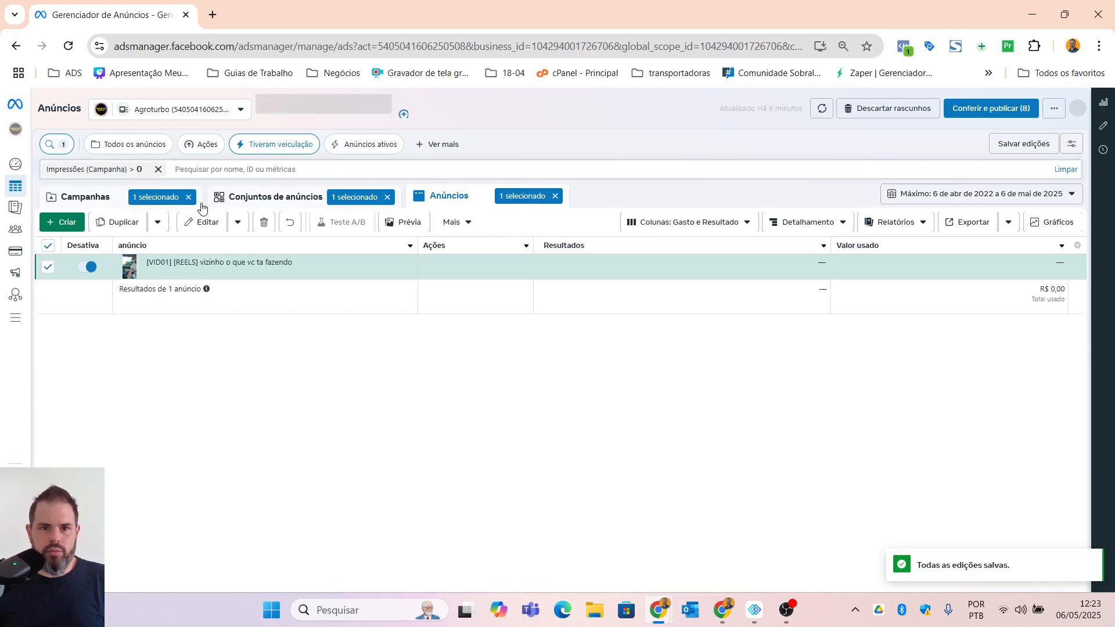
Step: Quick-duplicate the "[VID01] [REELS] vizinho o que vc ta fazendo" ad and rename the copy "[VID02] [REELS] bulas"
click(158, 219)
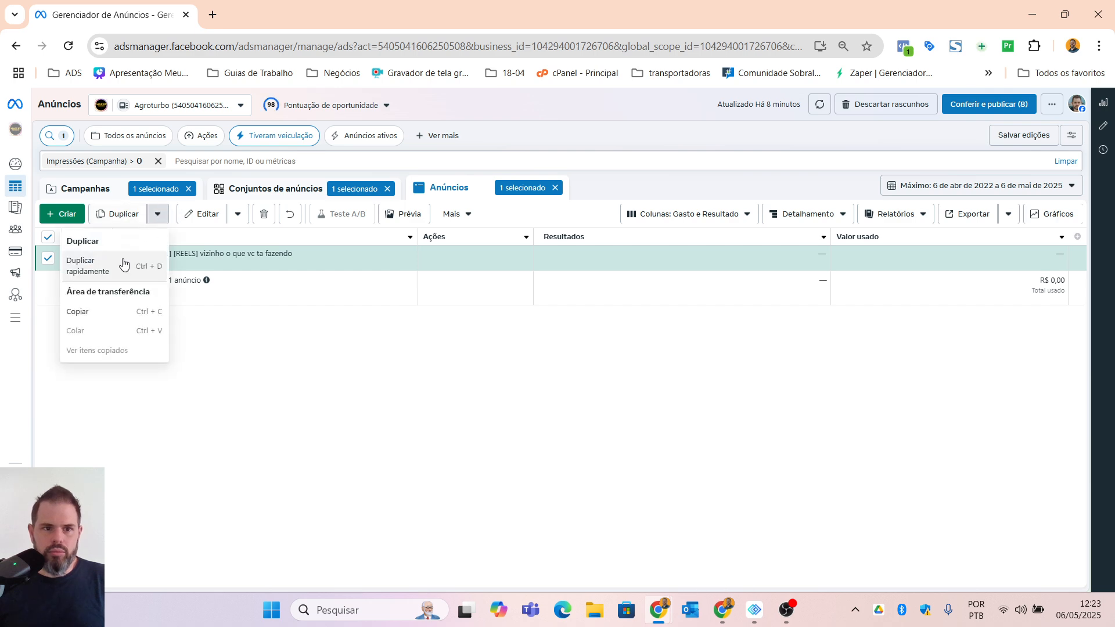
click(96, 266)
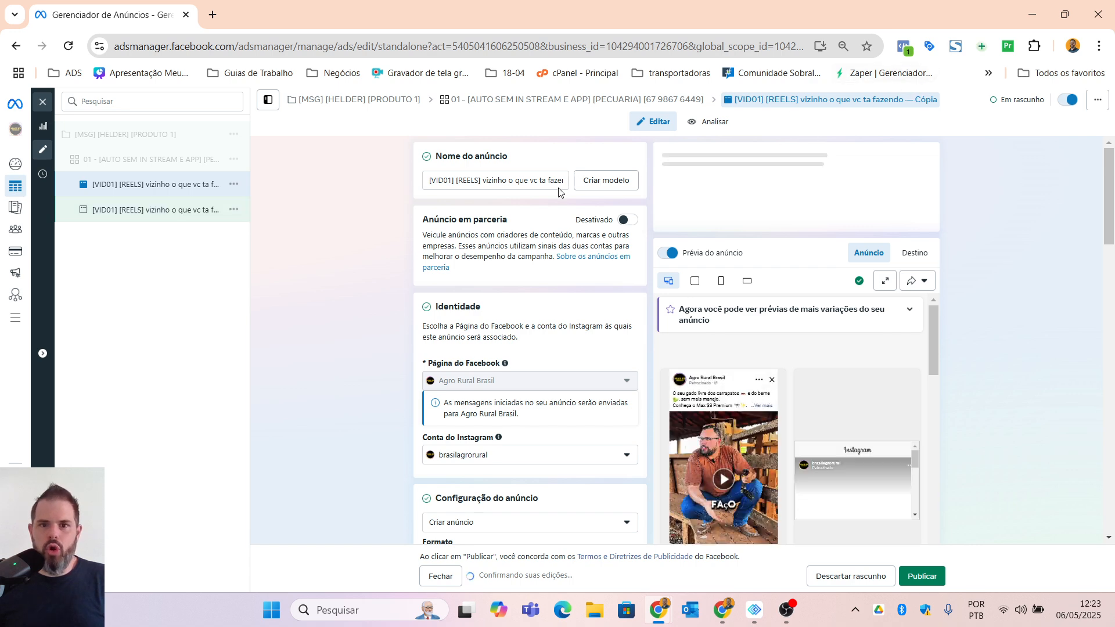
drag(452, 177, 449, 176)
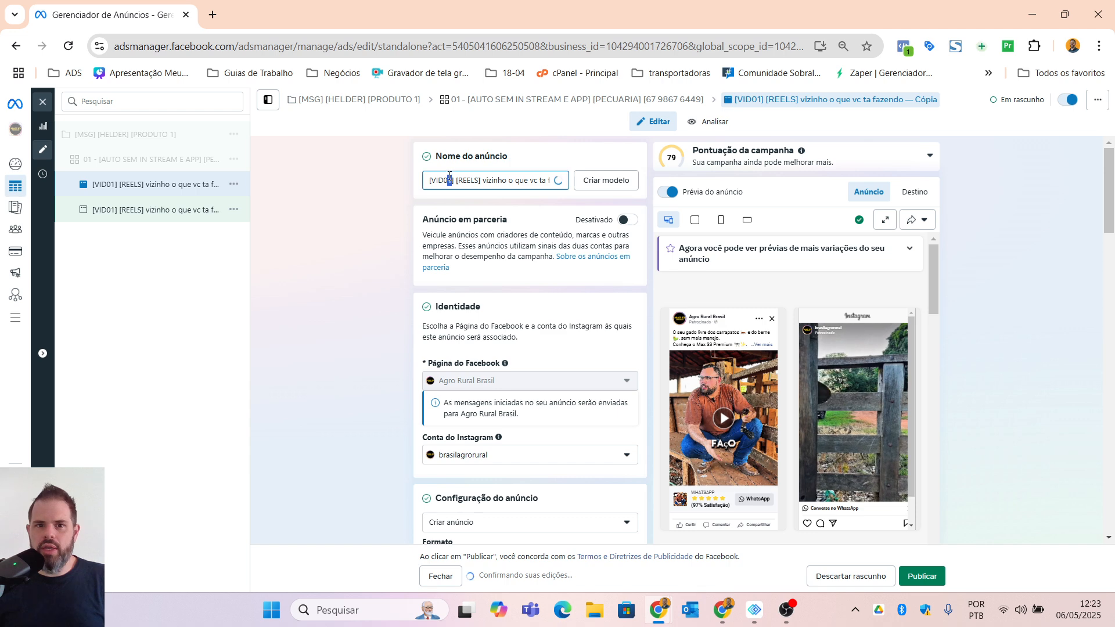
text(2)
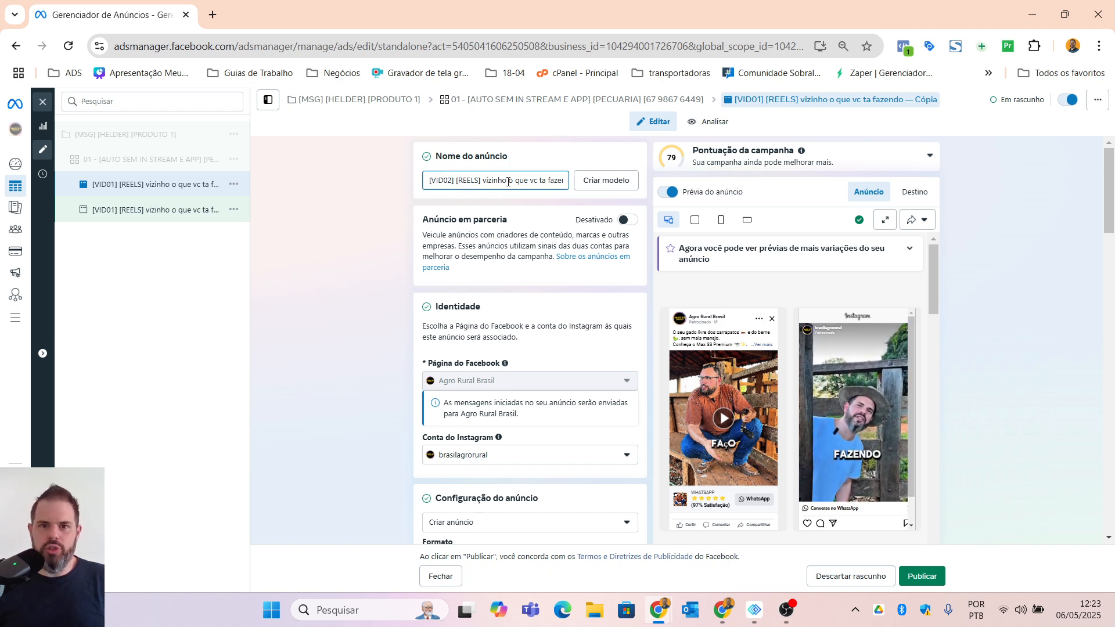
drag(485, 180, 590, 179)
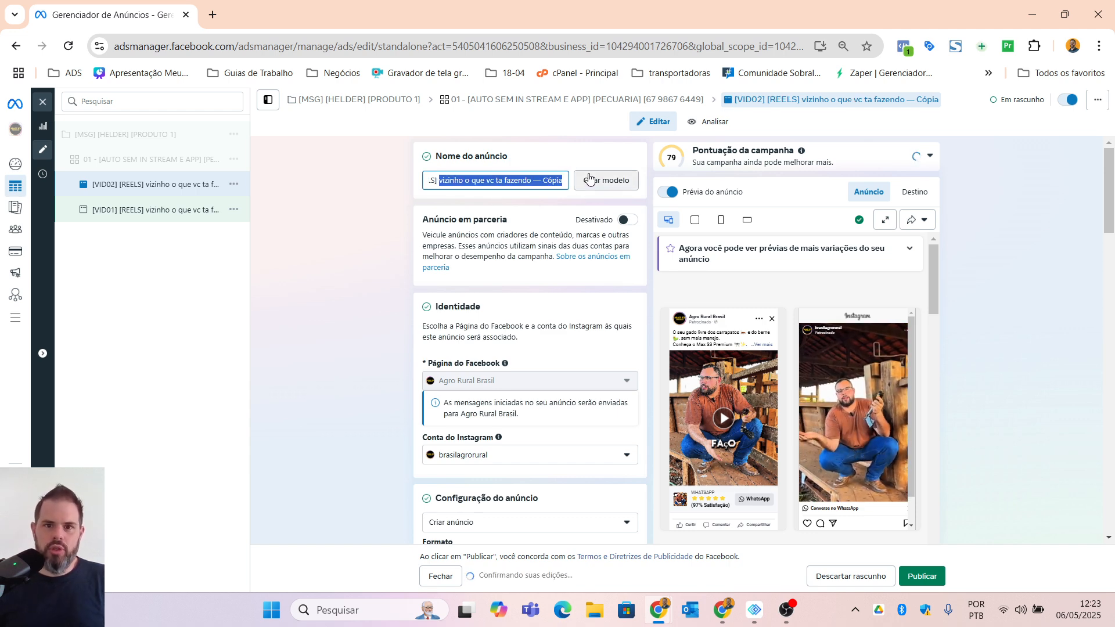
key(BackSpace)
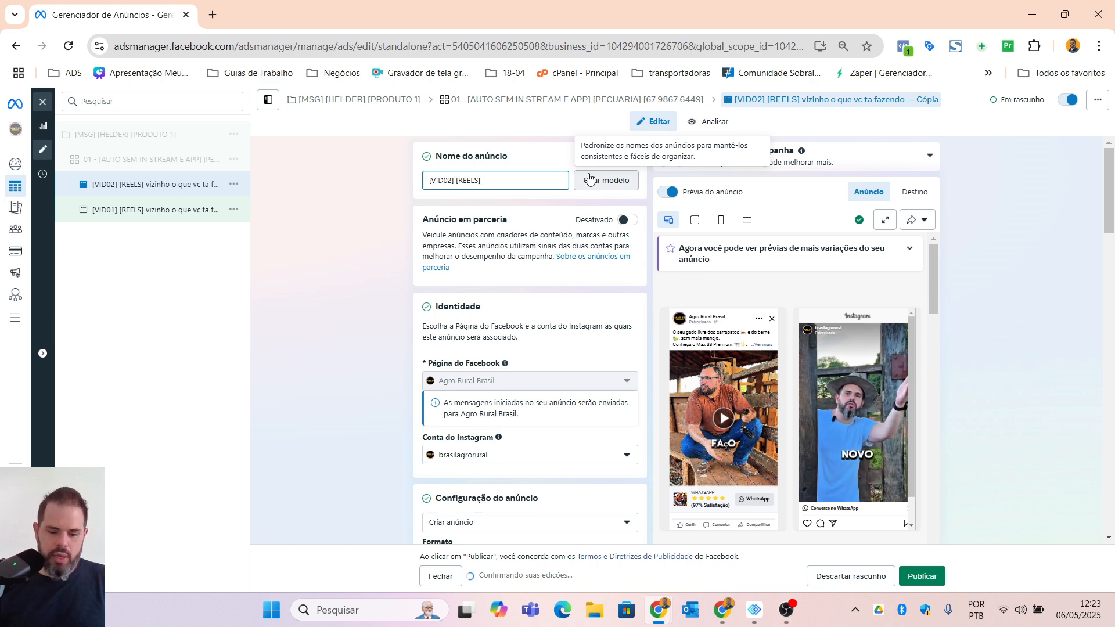
text(bulas)
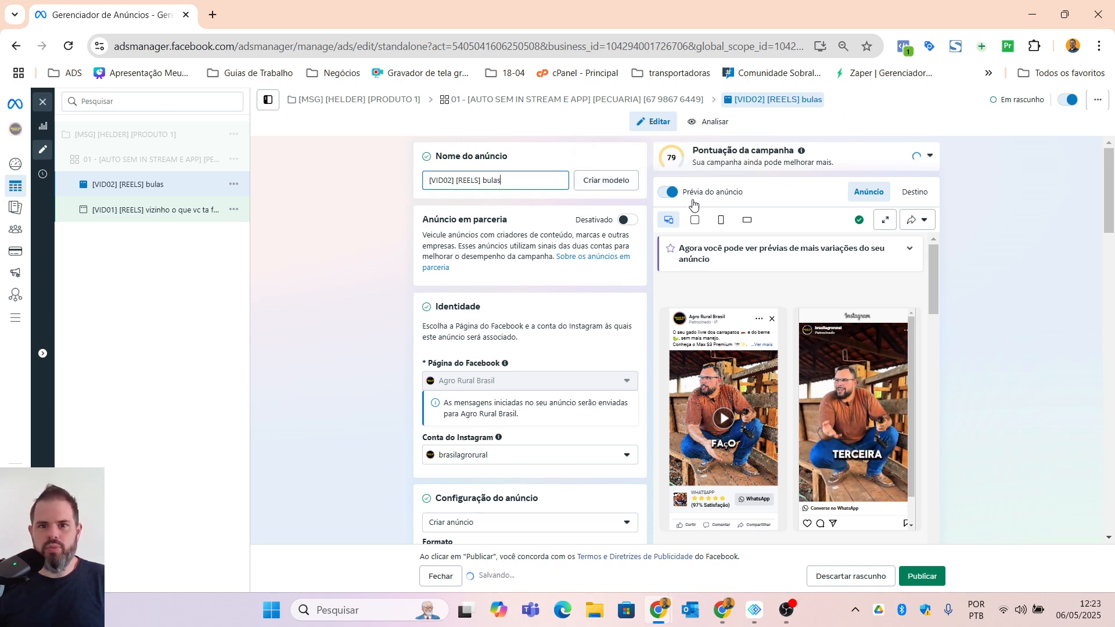
Step: Review the duplicated ad's format, creative and texts, view the original ad's creative section too, and close the editor to return to the ads list
scroll(532, 292, down, 10)
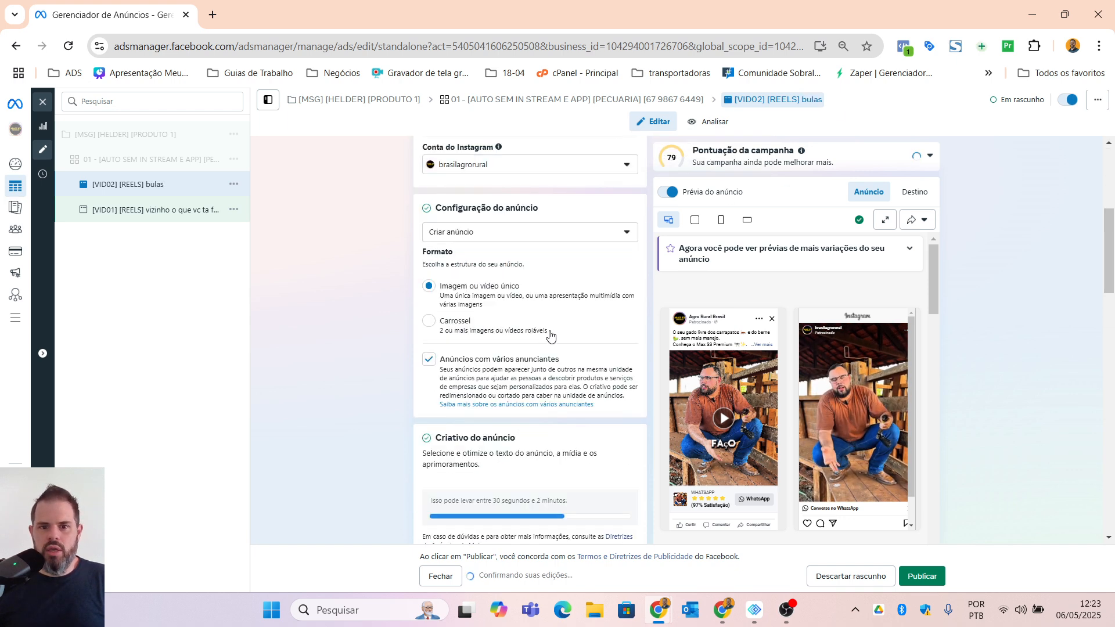
scroll(535, 357, down, 5)
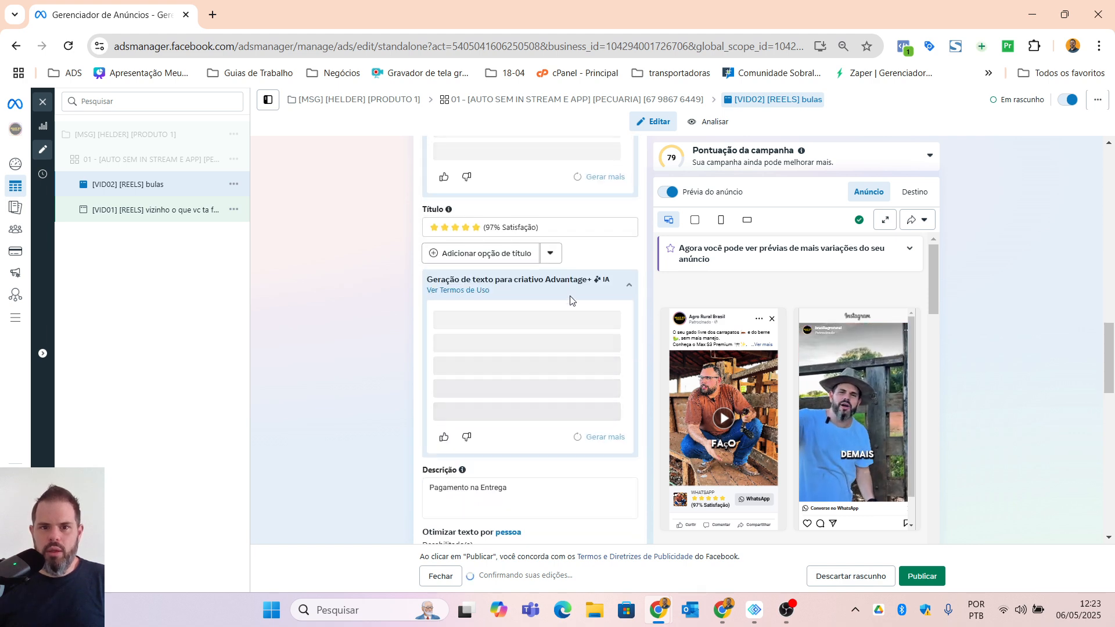
scroll(589, 306, up, 10)
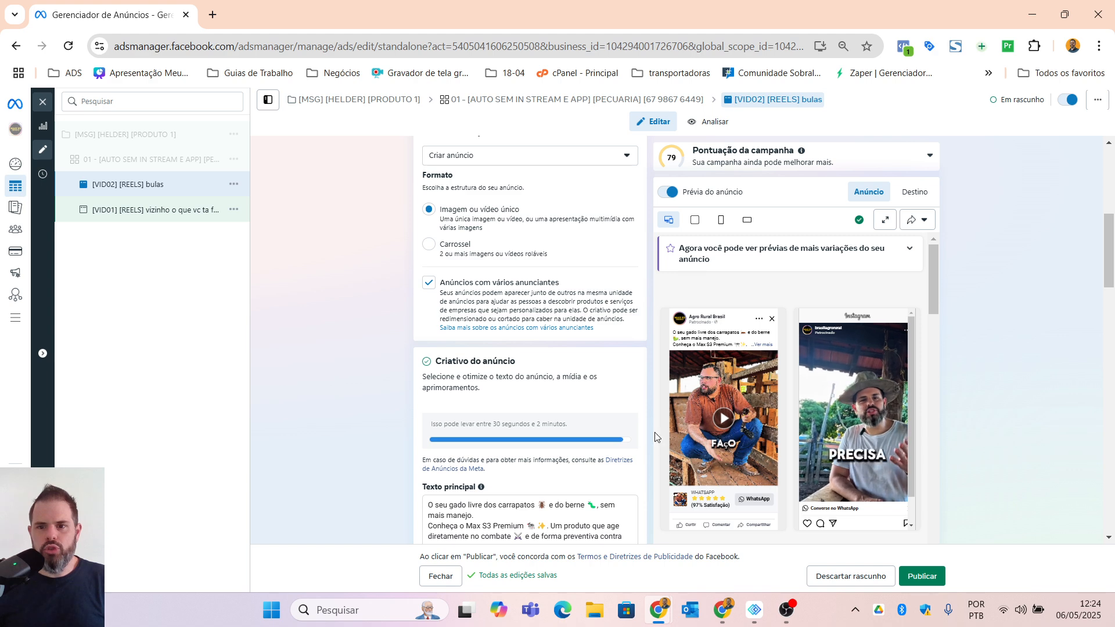
scroll(630, 444, down, 1)
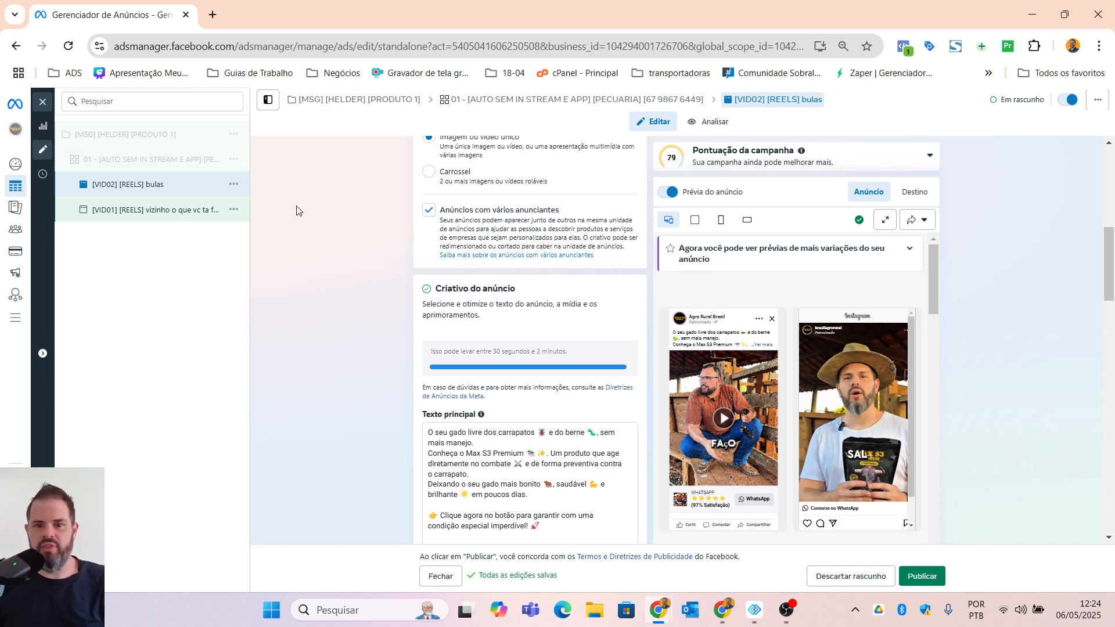
scroll(324, 364, down, 1)
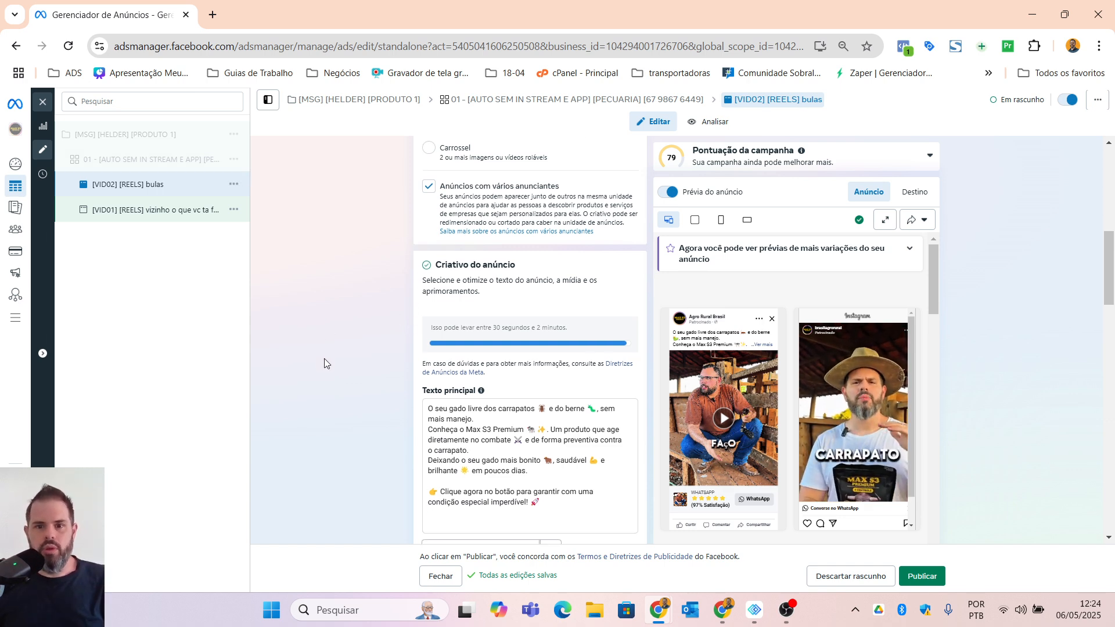
scroll(401, 393, down, 5)
scroll(552, 268, up, 3)
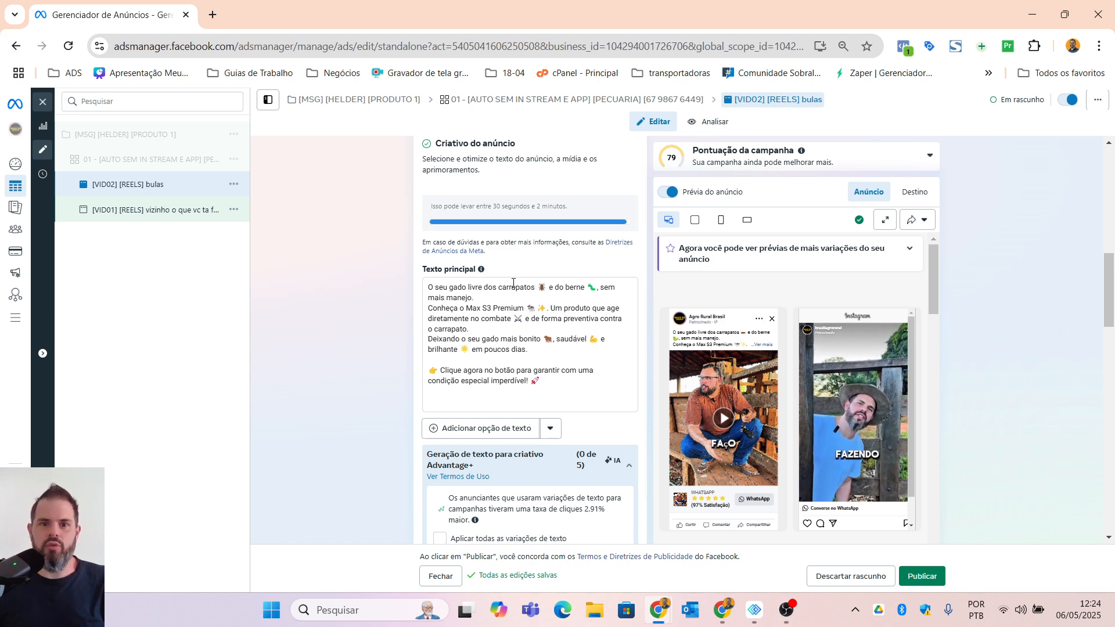
click(130, 206)
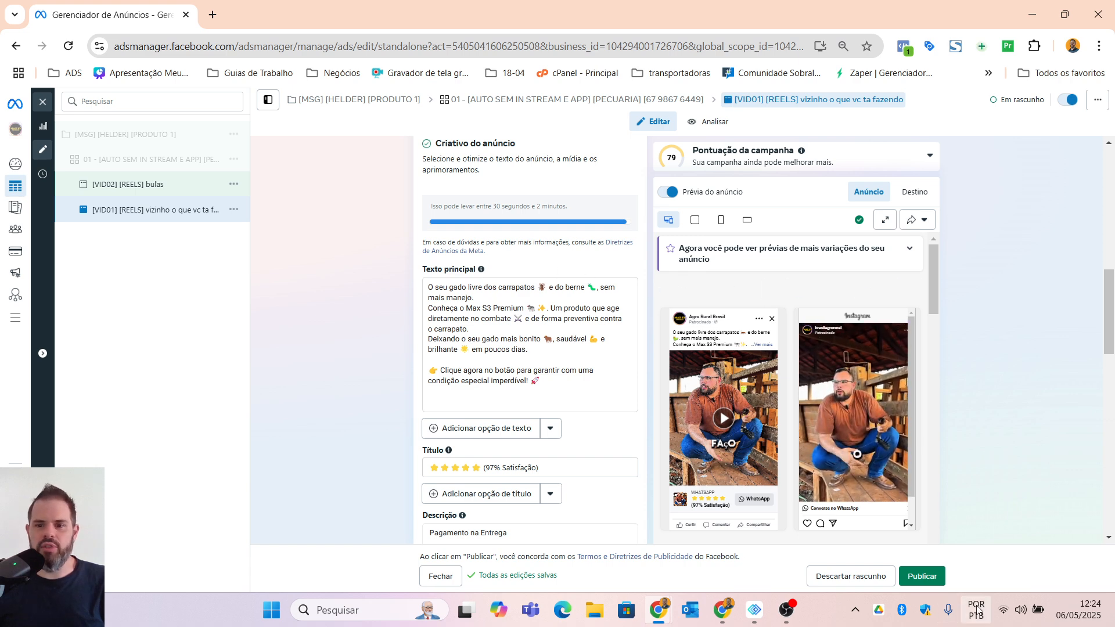
click(44, 103)
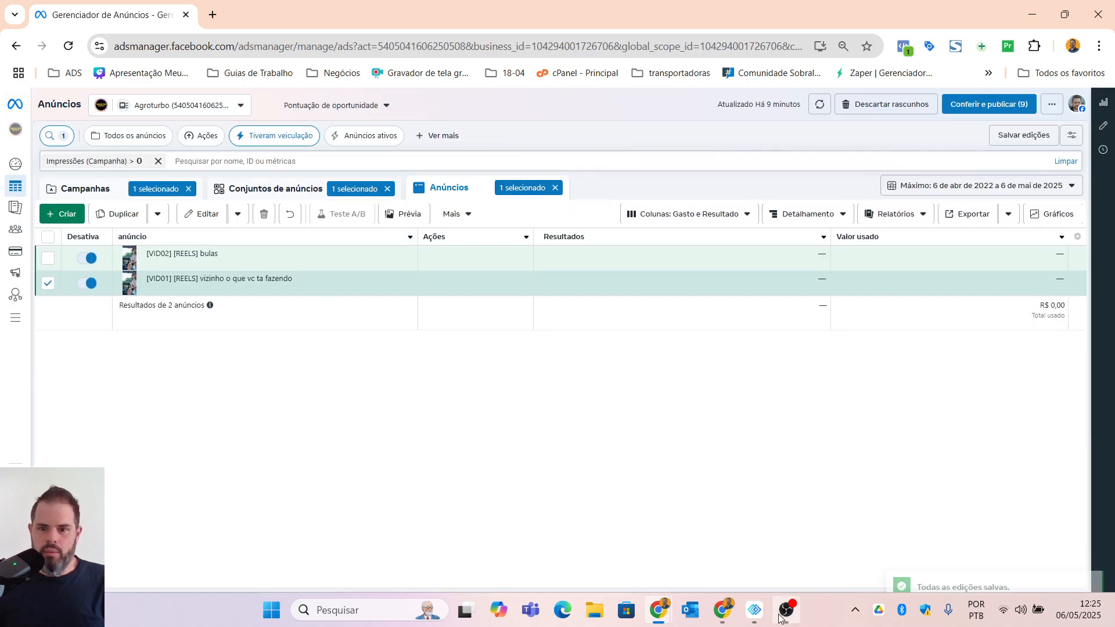
mouse_move(788, 613)
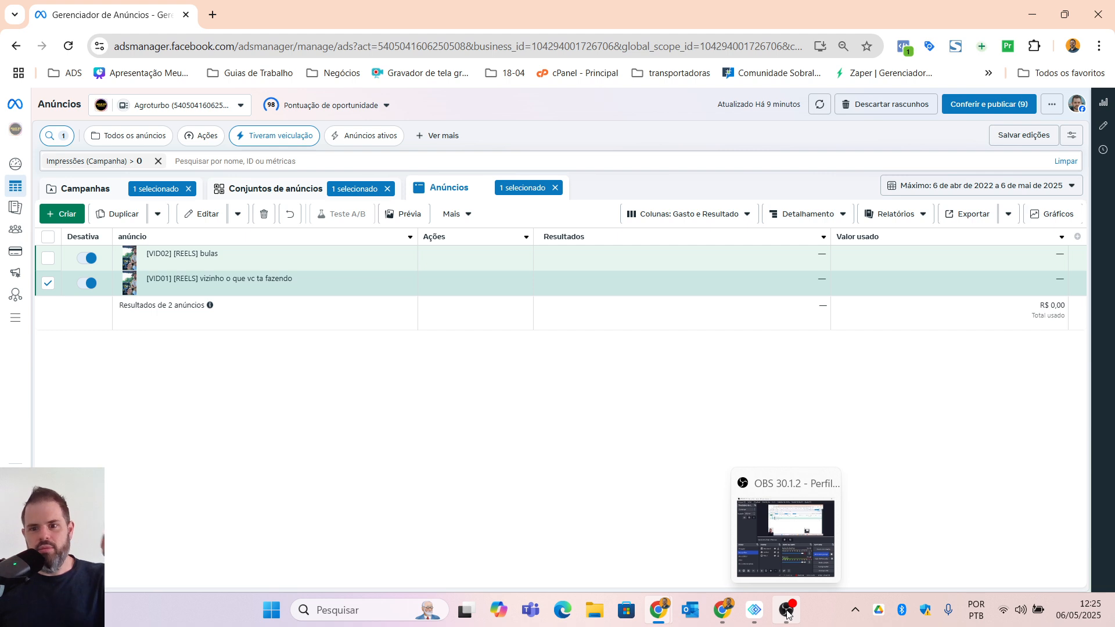
click(793, 525)
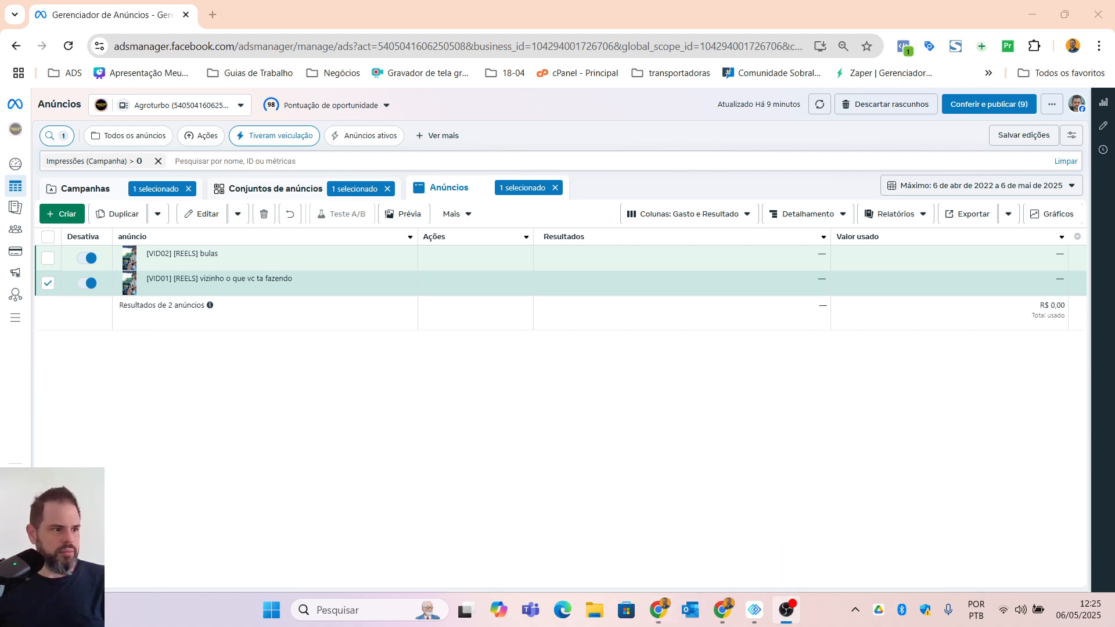